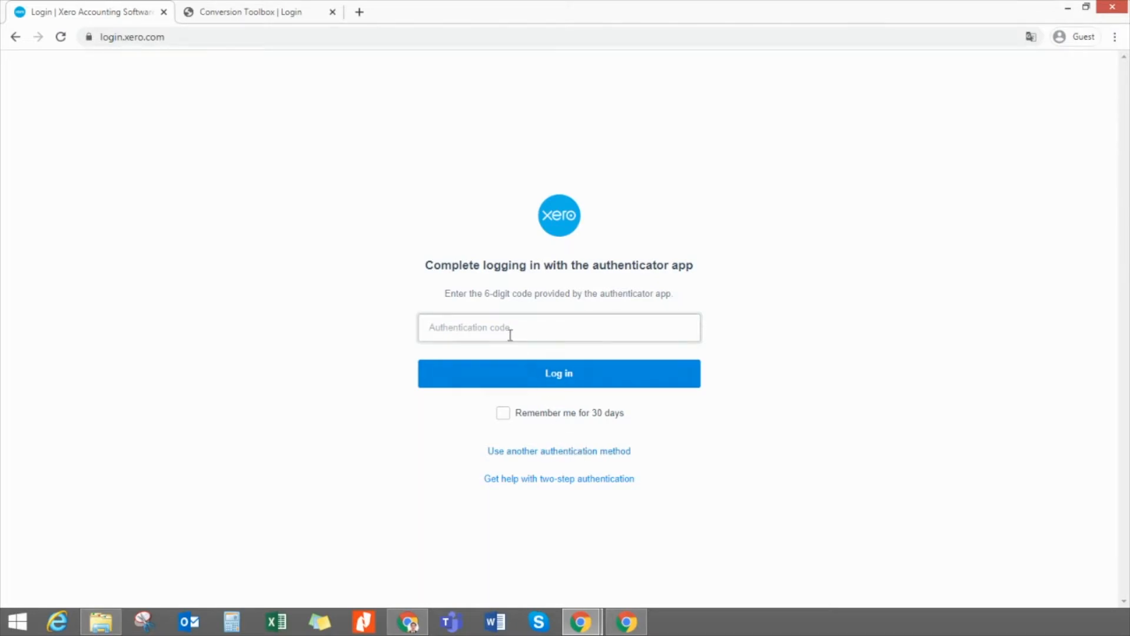
# Log in with the 6-digit authenticator code and go to the My Xero practice home
pyautogui.click(569, 373)
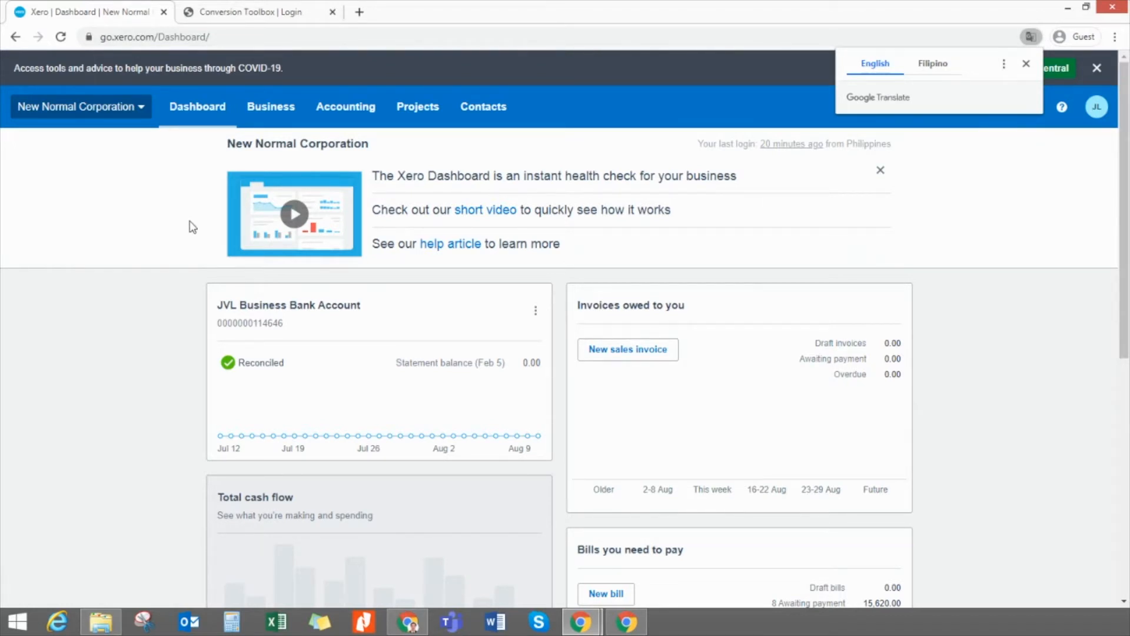
pyautogui.click(141, 109)
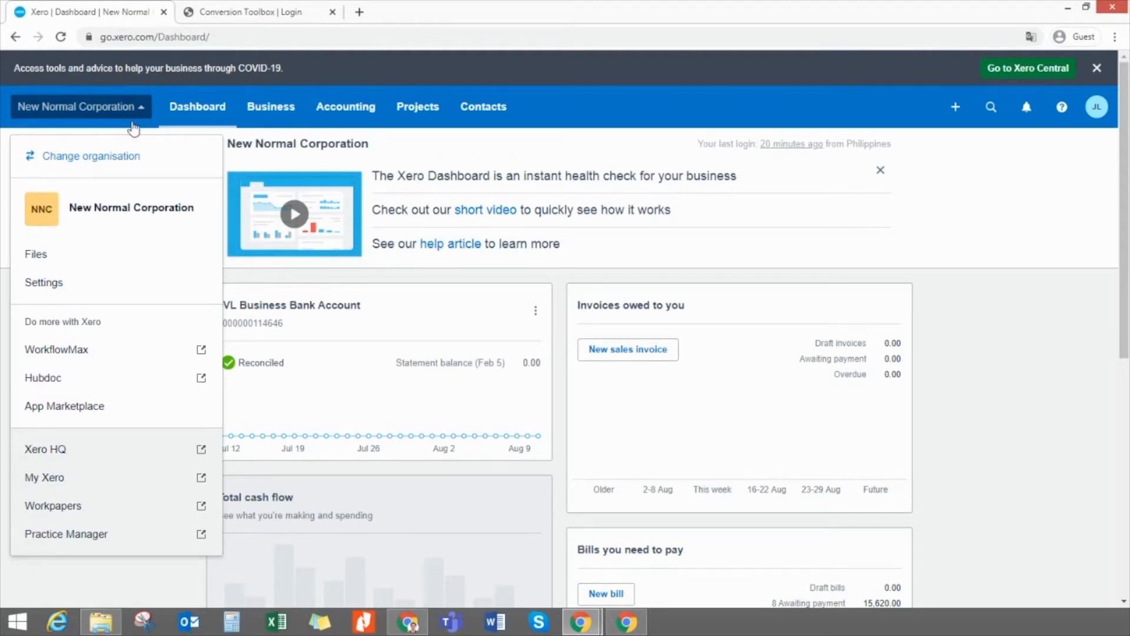
pyautogui.click(53, 478)
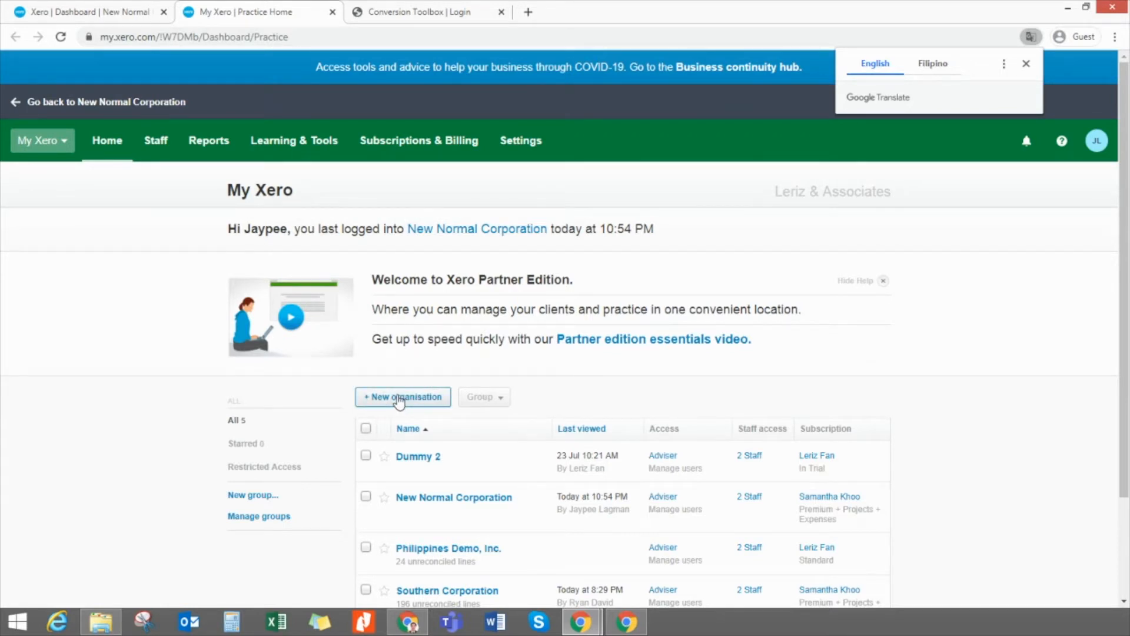
# Add a new organisation named 'Start Up Inc' and start its trial
pyautogui.click(400, 400)
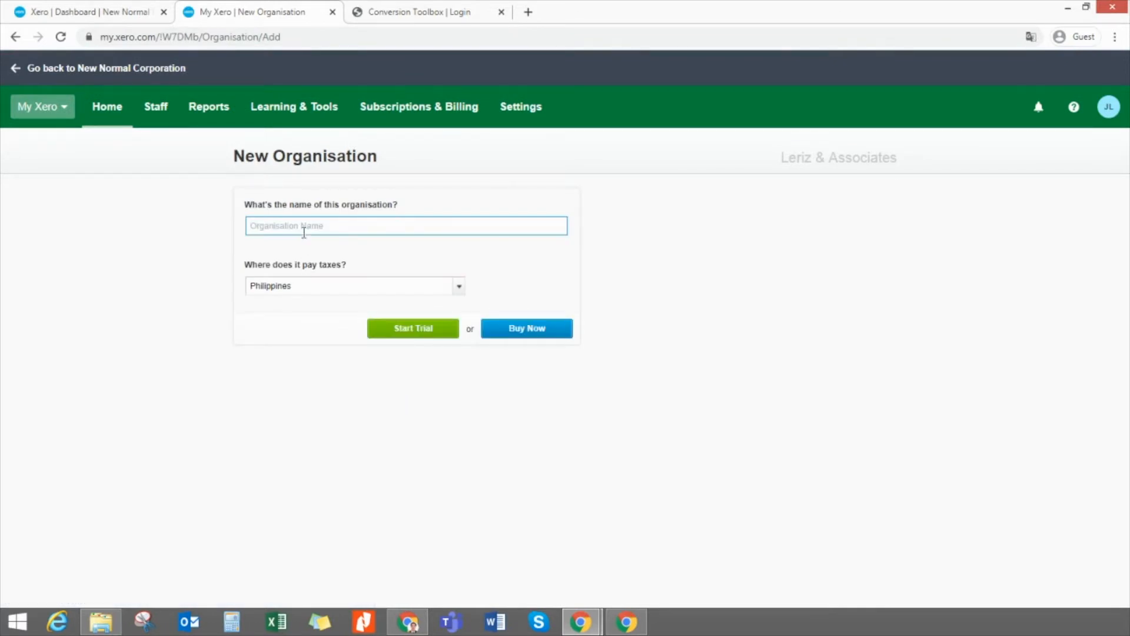
pyautogui.write('Start Up Inc.')
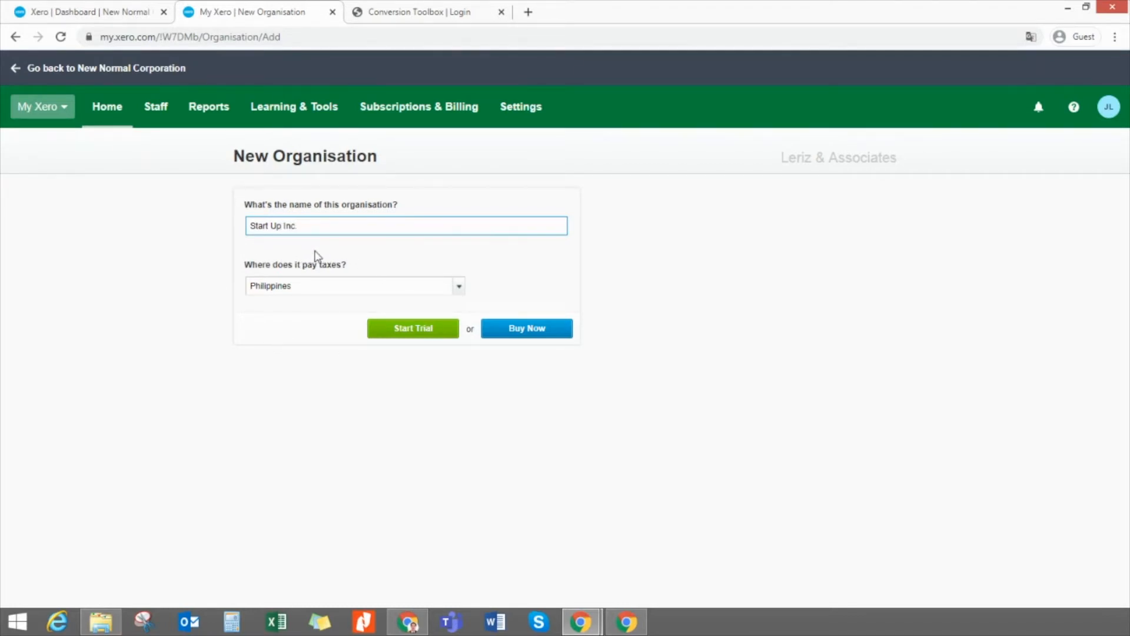
pyautogui.click(413, 333)
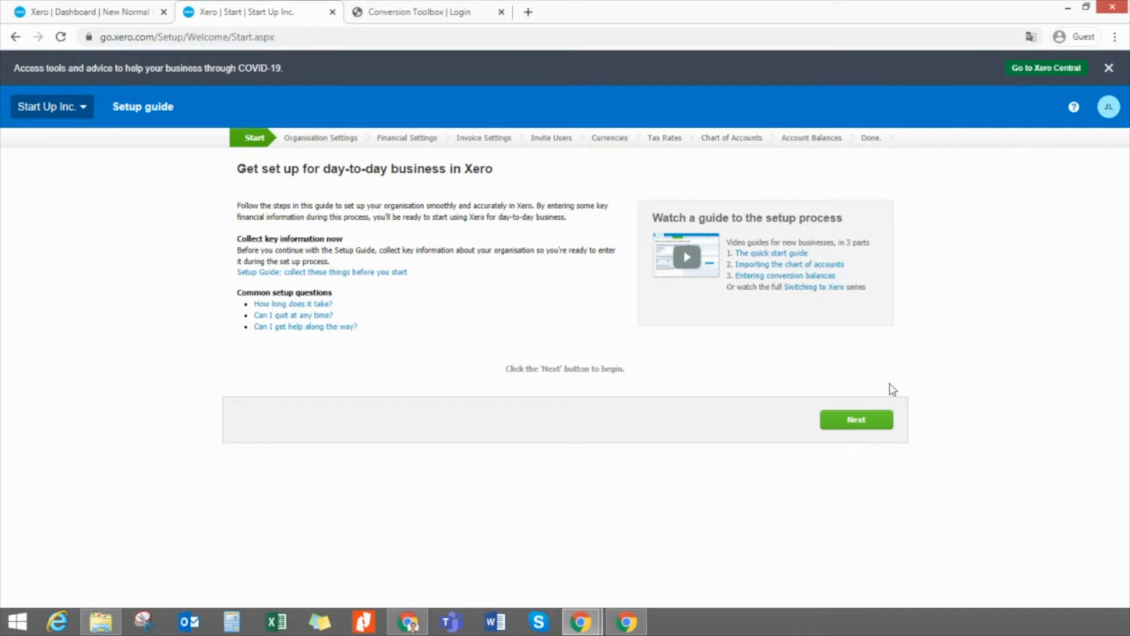
# Enter the postal address San Lorenzo, Mexico, Pampanga, 2021, copy it to the physical address, and continue
pyautogui.click(858, 420)
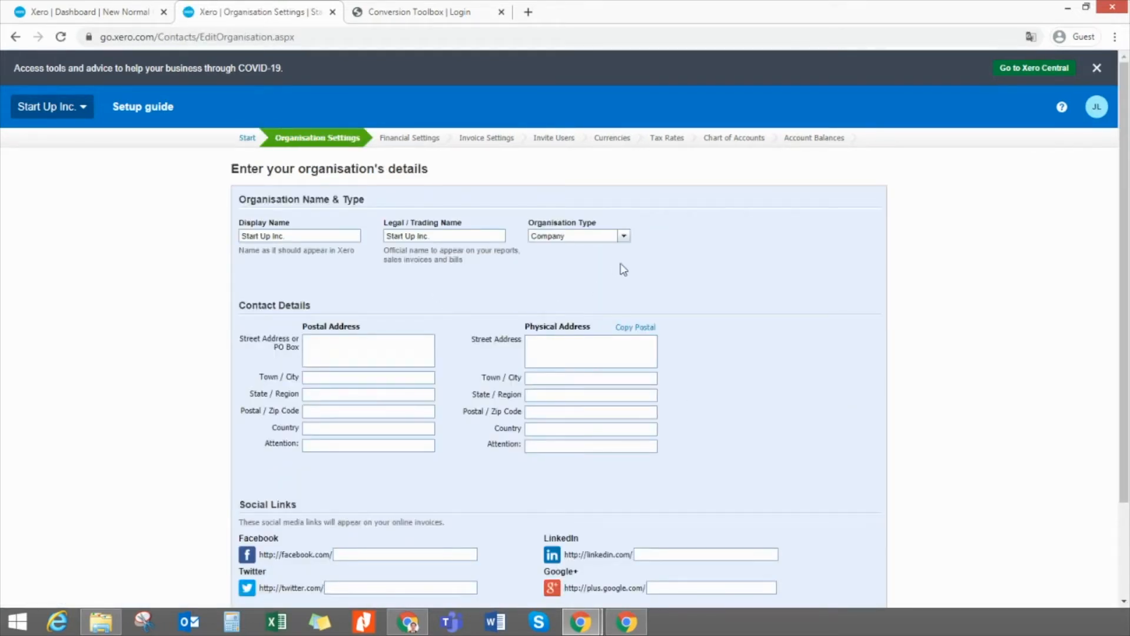
pyautogui.scroll(-1, 592, 268)
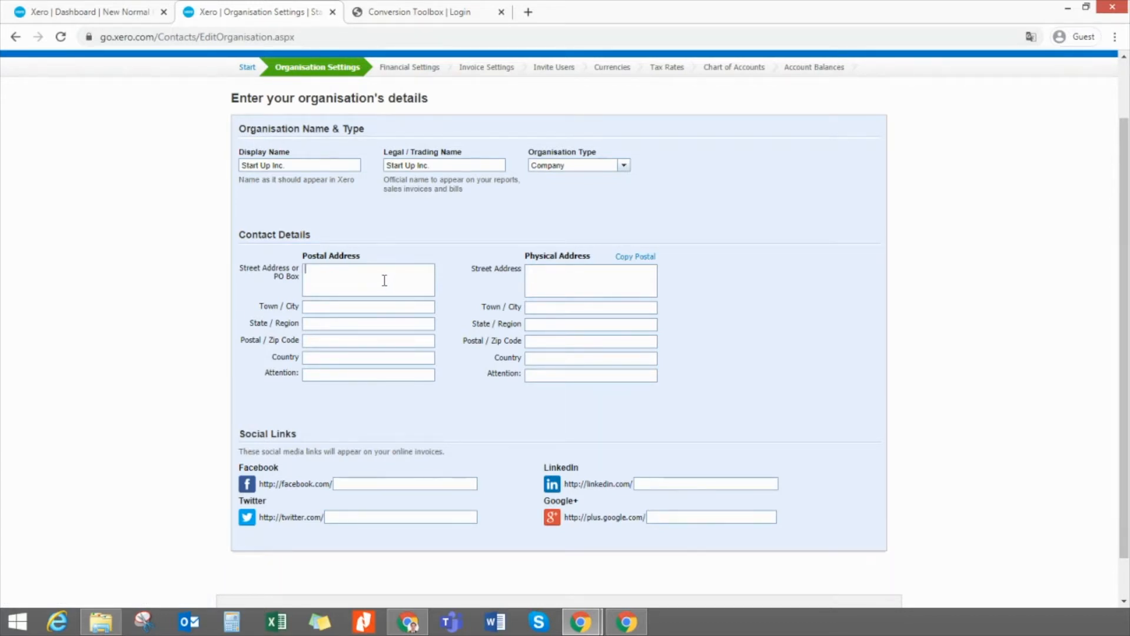
pyautogui.write('San Lorenzo')
pyautogui.press('Tab')
pyautogui.write('Mexic')
pyautogui.press('Tab')
pyautogui.write('Pampanga')
pyautogui.write('2021')
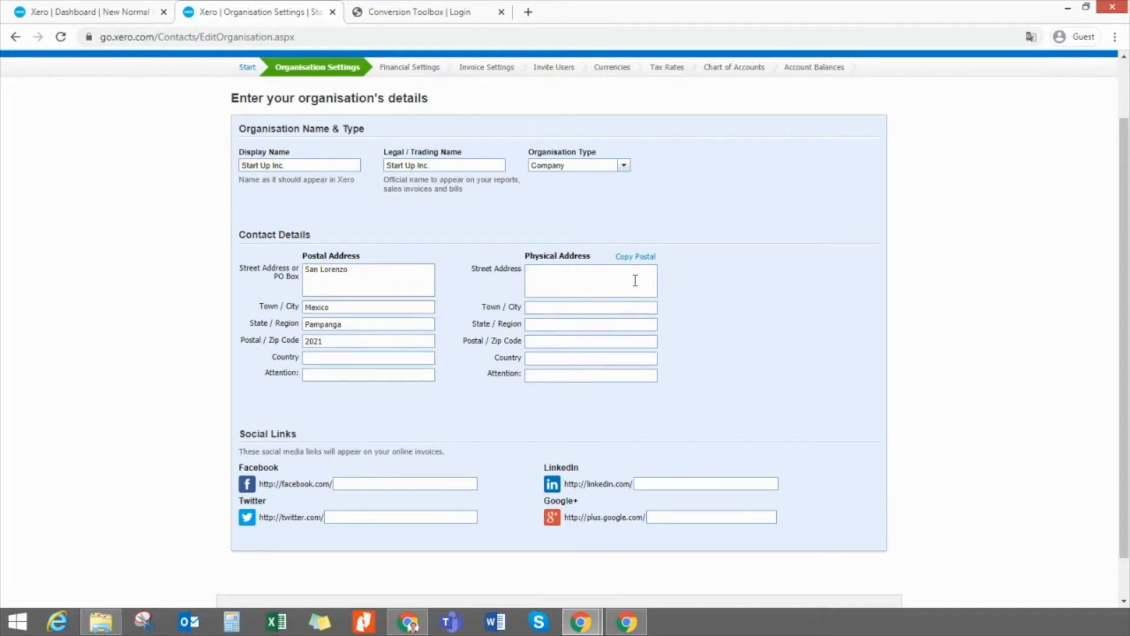
pyautogui.click(638, 259)
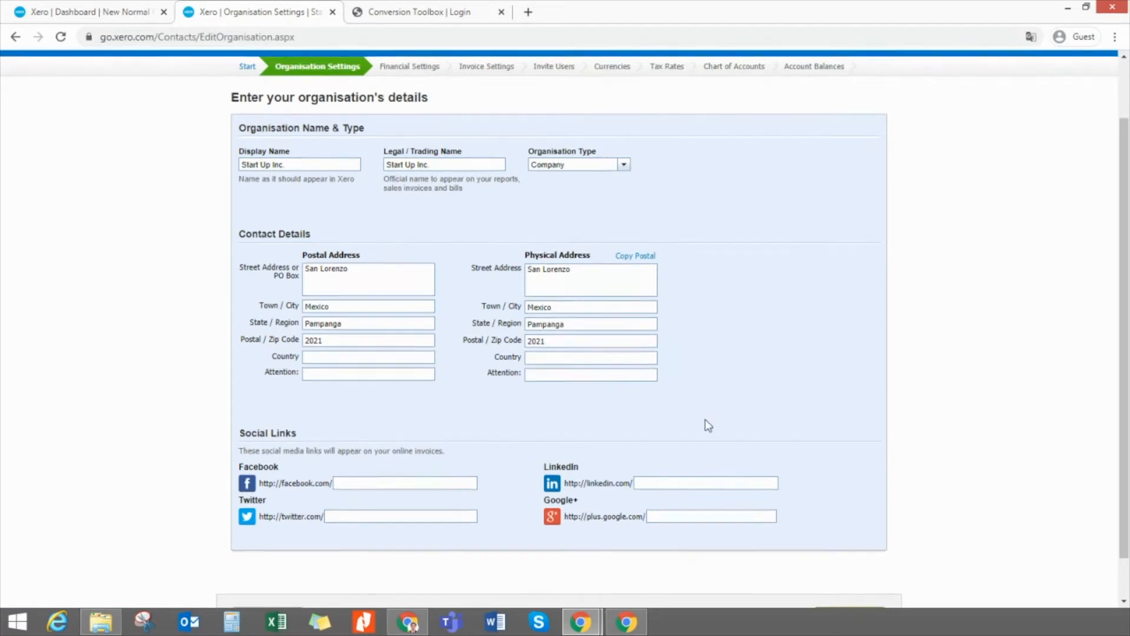
pyautogui.scroll(-1, 709, 425)
pyautogui.click(852, 570)
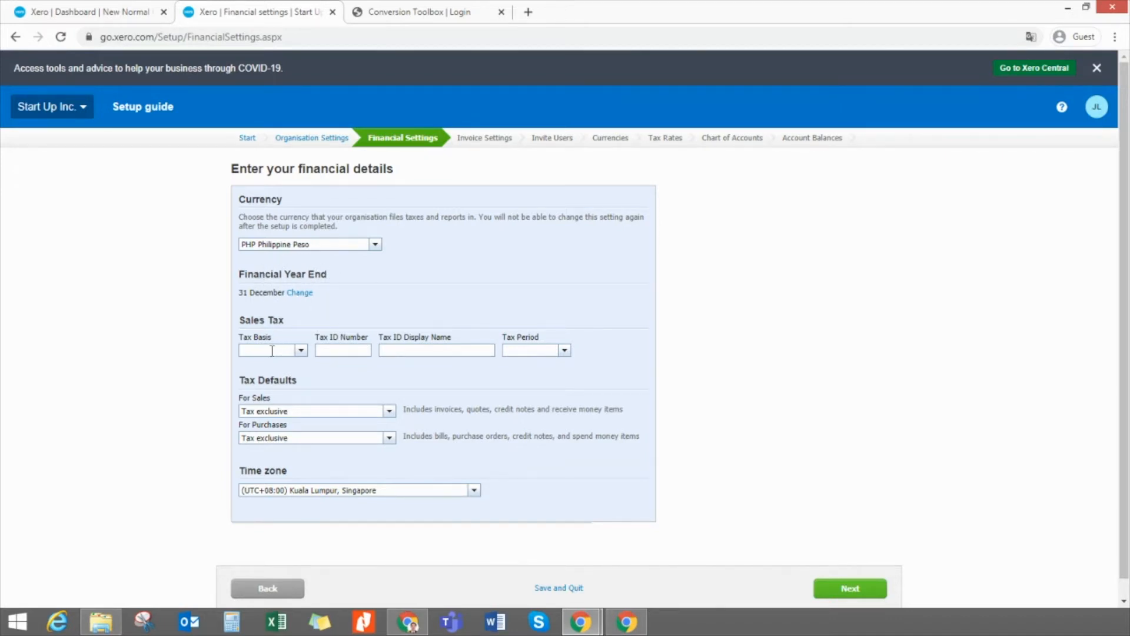
# Choose Cash Basis, enter the tax ID number, and set the display name 'Start Up Inc'
pyautogui.click(301, 352)
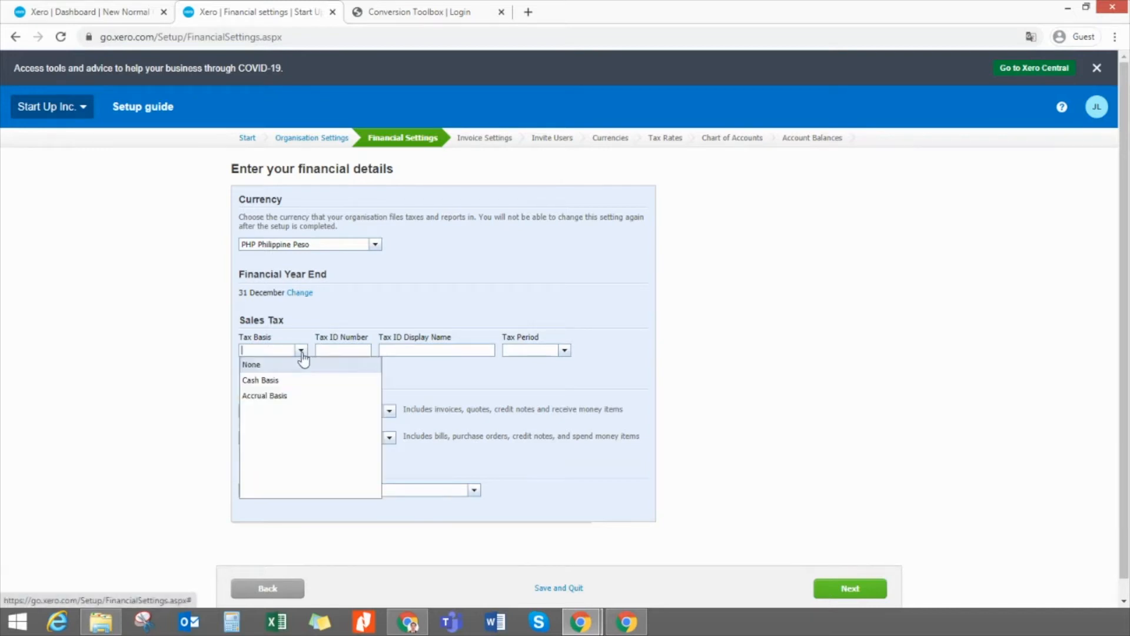
pyautogui.click(283, 381)
pyautogui.click(343, 350)
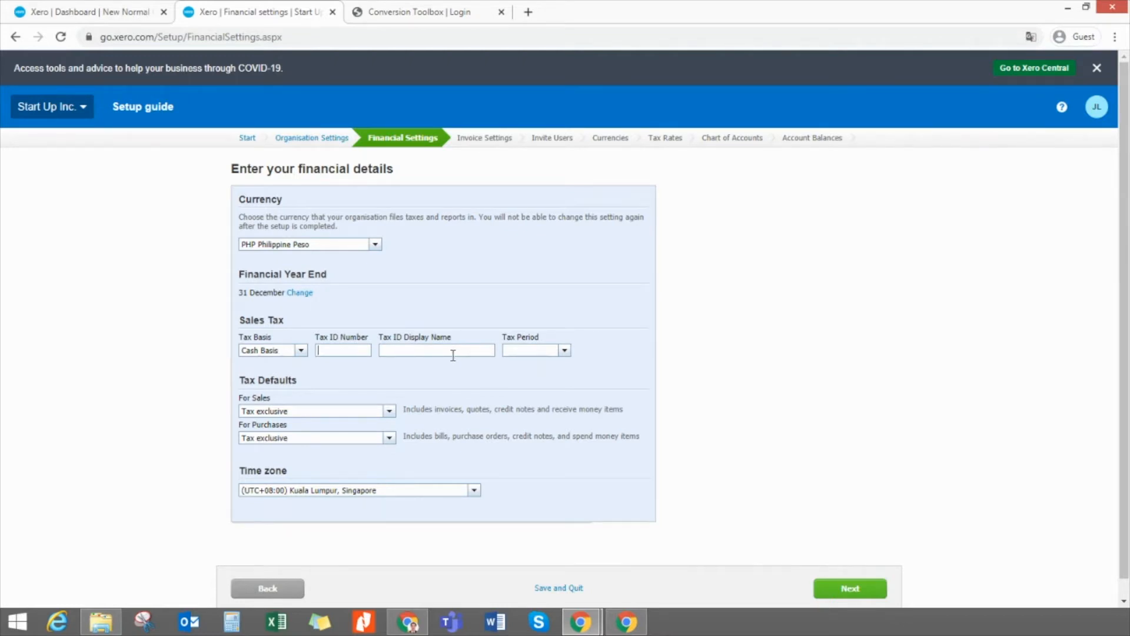
pyautogui.write('010')
pyautogui.write('-')
pyautogui.write('111-111')
pyautogui.write('-000')
pyautogui.click(448, 352)
pyautogui.write('Satr')
pyautogui.write('ar')
pyautogui.write('t Up')
pyautogui.write(' Inc')
# Set the tax period to Annually and sales and purchases defaults to Tax inclusive, then continue
pyautogui.click(564, 351)
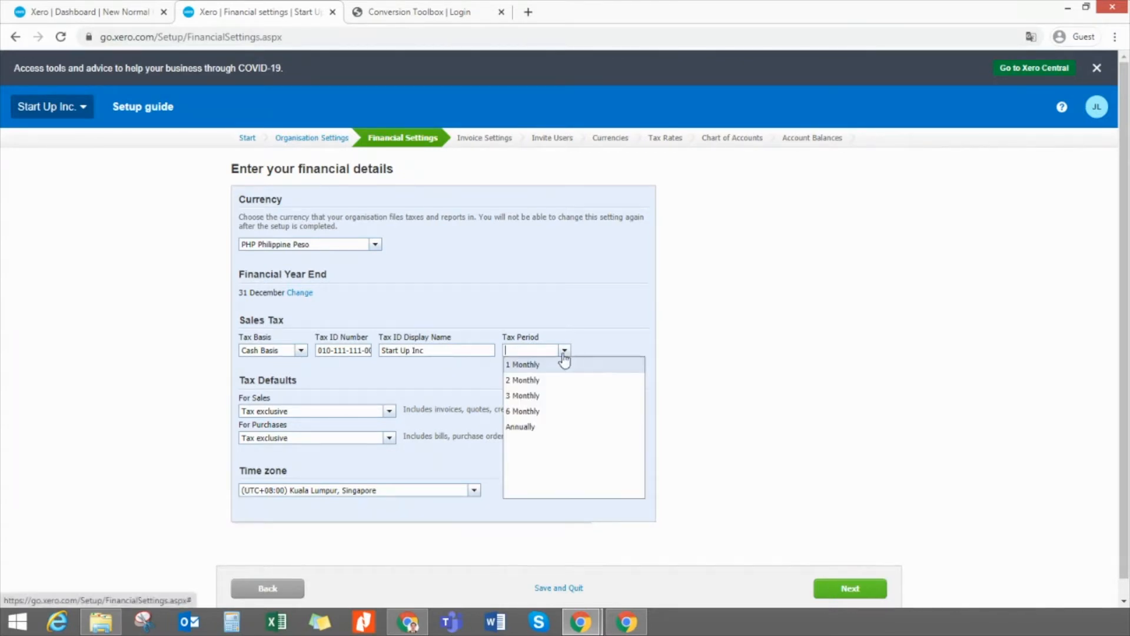
pyautogui.click(530, 429)
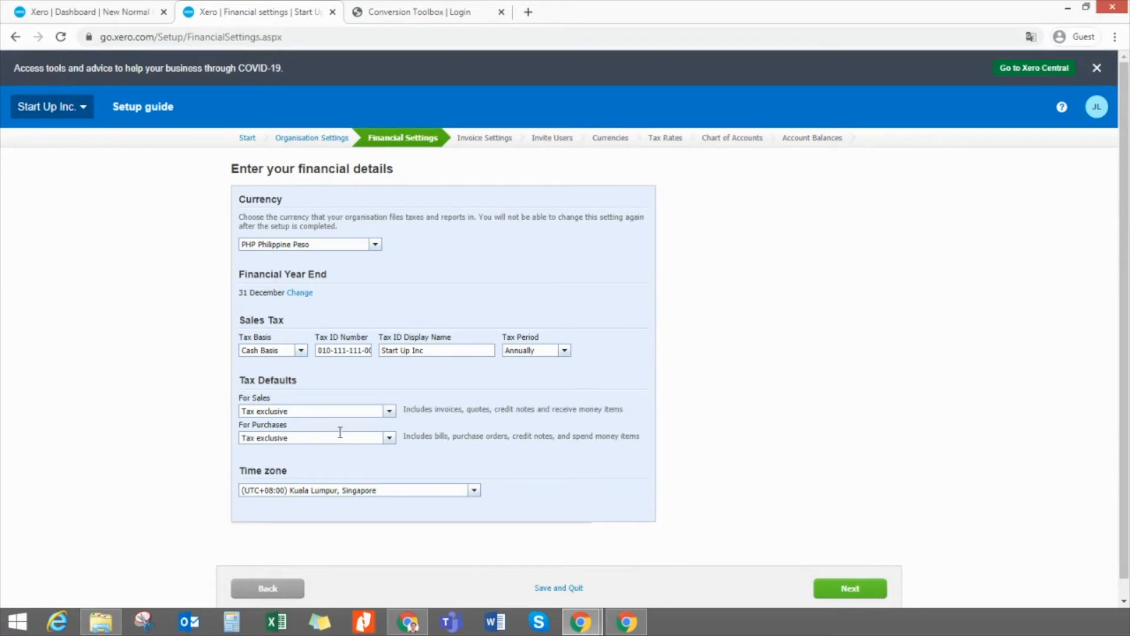
pyautogui.click(389, 411)
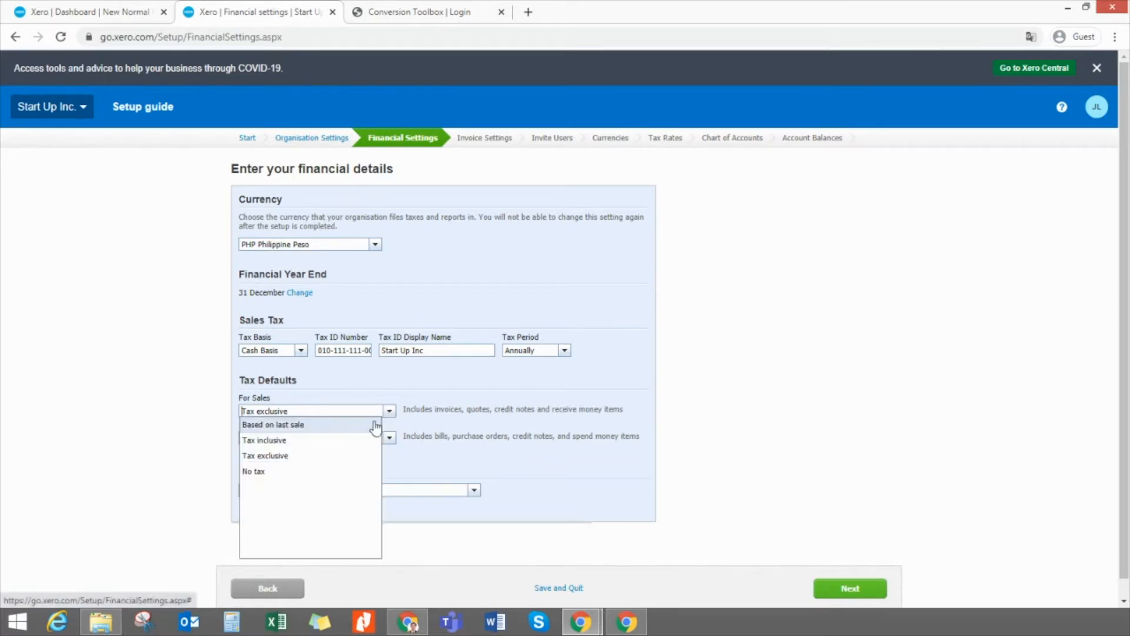
pyautogui.click(312, 440)
pyautogui.click(389, 438)
pyautogui.click(352, 465)
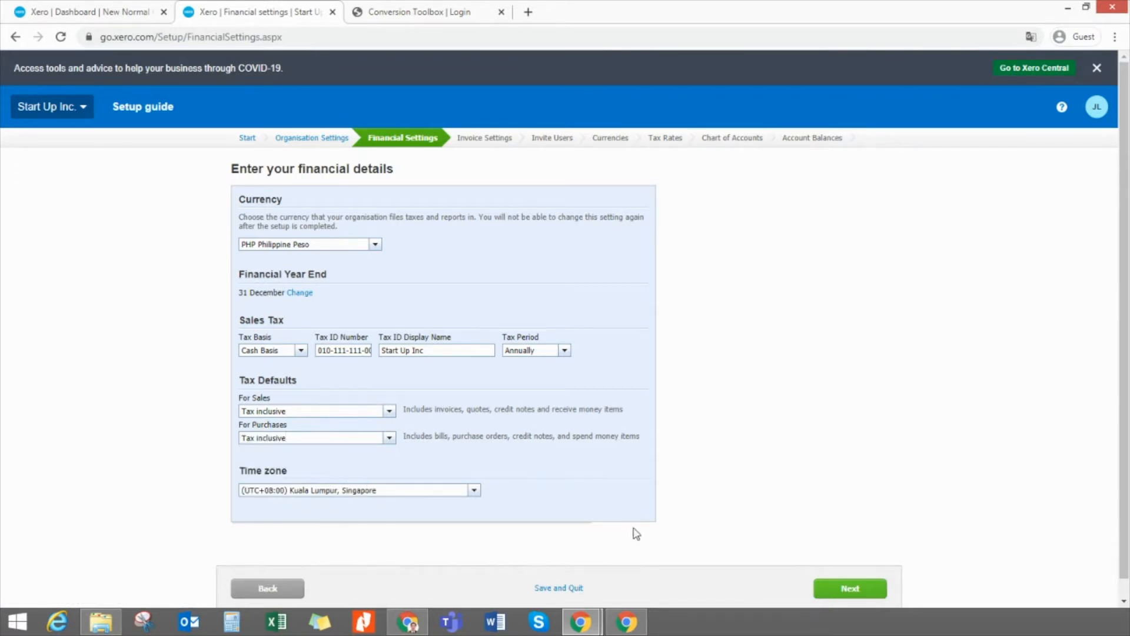
pyautogui.click(864, 592)
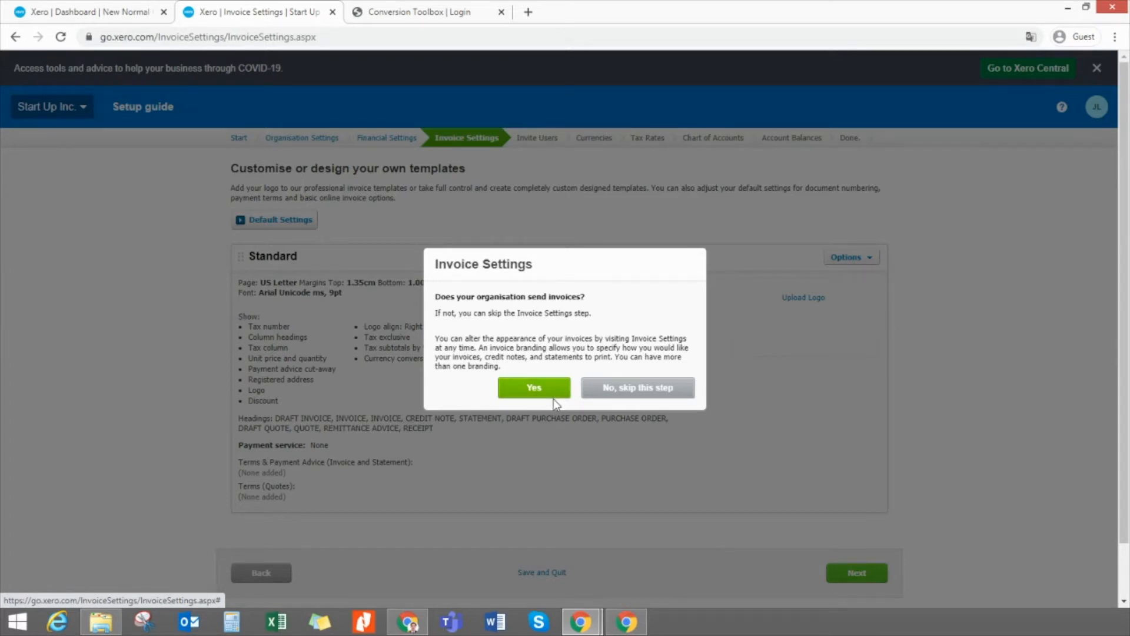
# Skip both the invoice settings and invite users steps
pyautogui.click(621, 393)
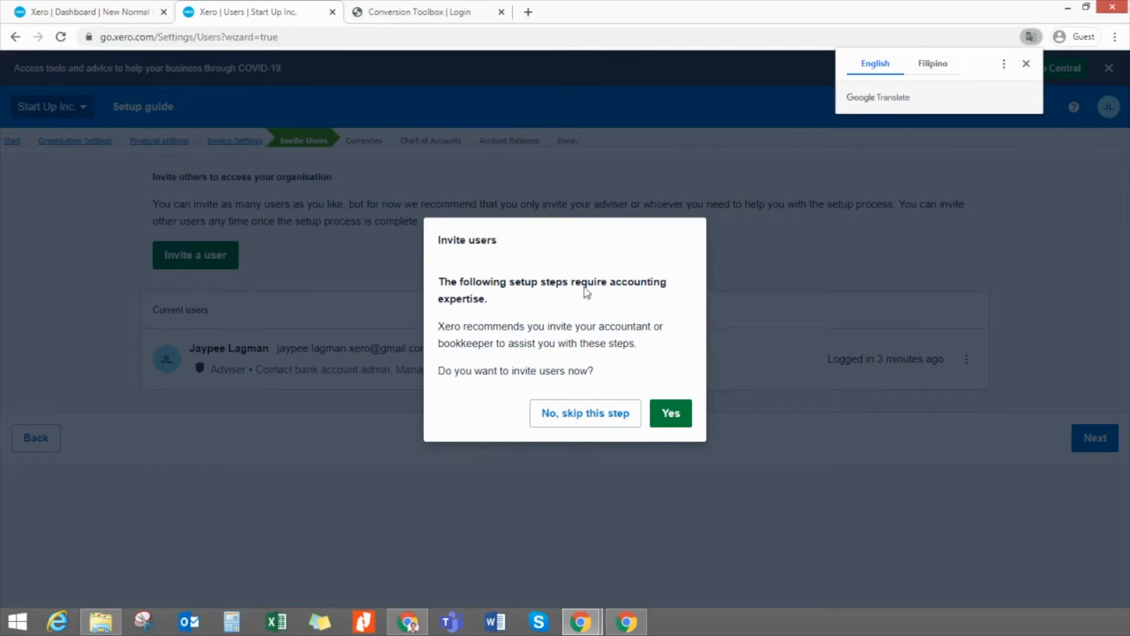
pyautogui.click(593, 420)
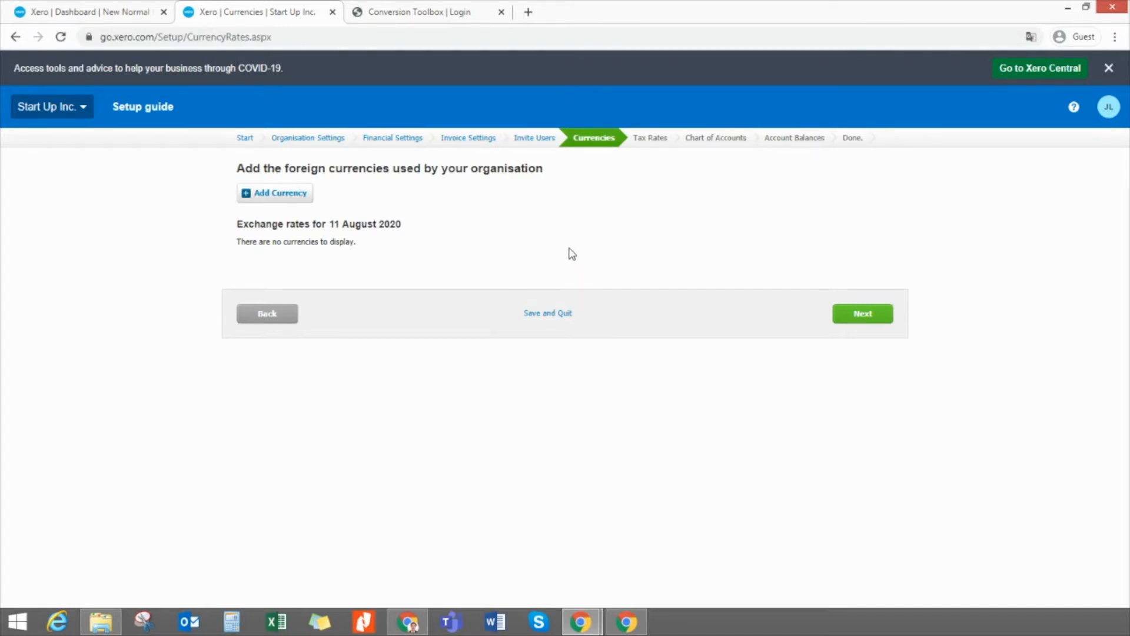
# Accept the currencies page and the default tax rates without changes
pyautogui.click(862, 317)
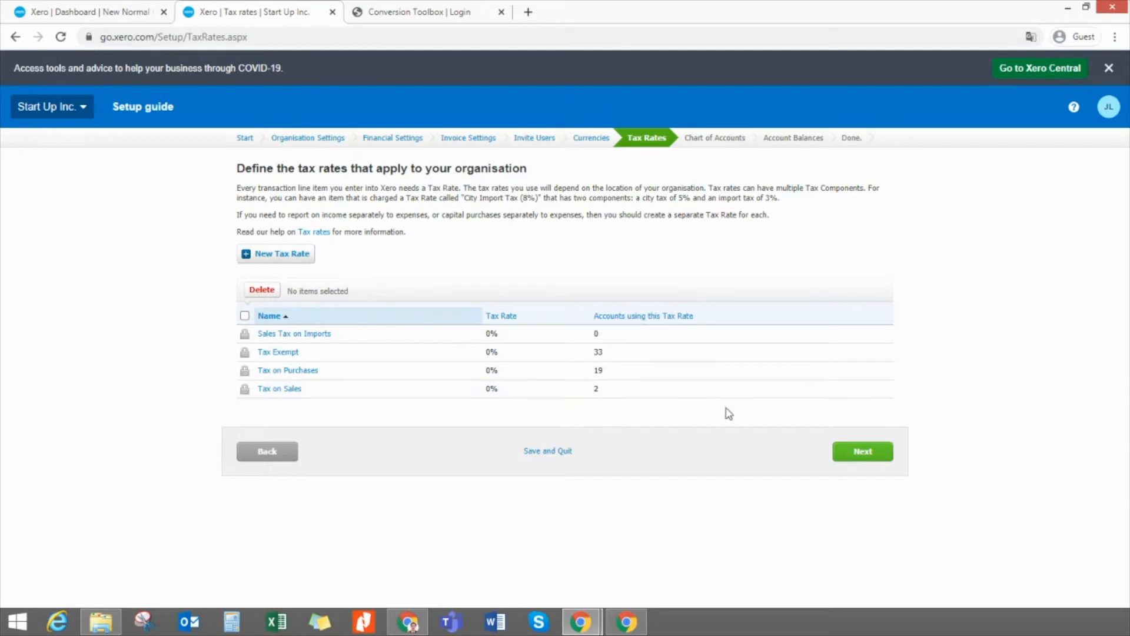
pyautogui.click(868, 455)
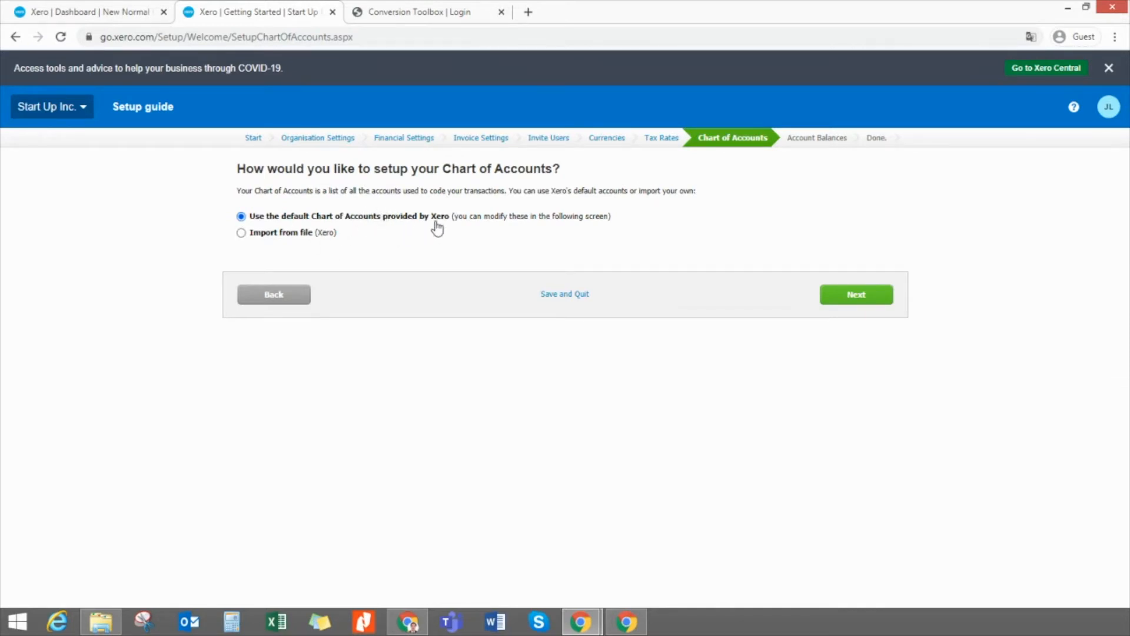
# Keep the default chart of accounts and continue without adding any bank accounts
pyautogui.click(862, 302)
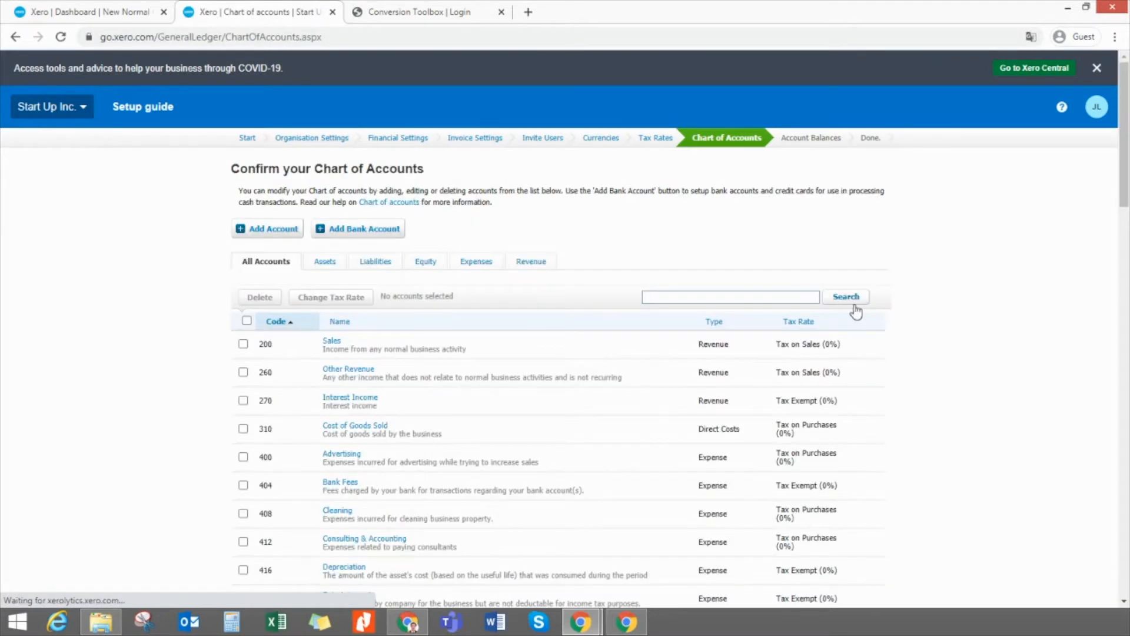
pyautogui.scroll(-6, 600, 309)
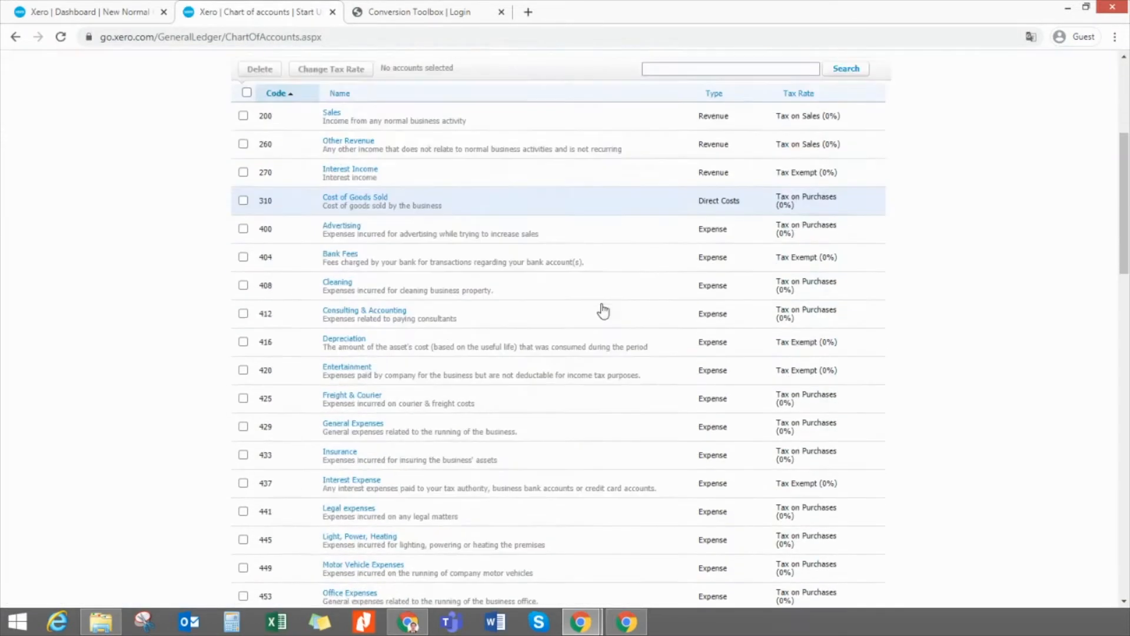
pyautogui.moveTo(1122, 218); pyautogui.dragTo(1117, 539)
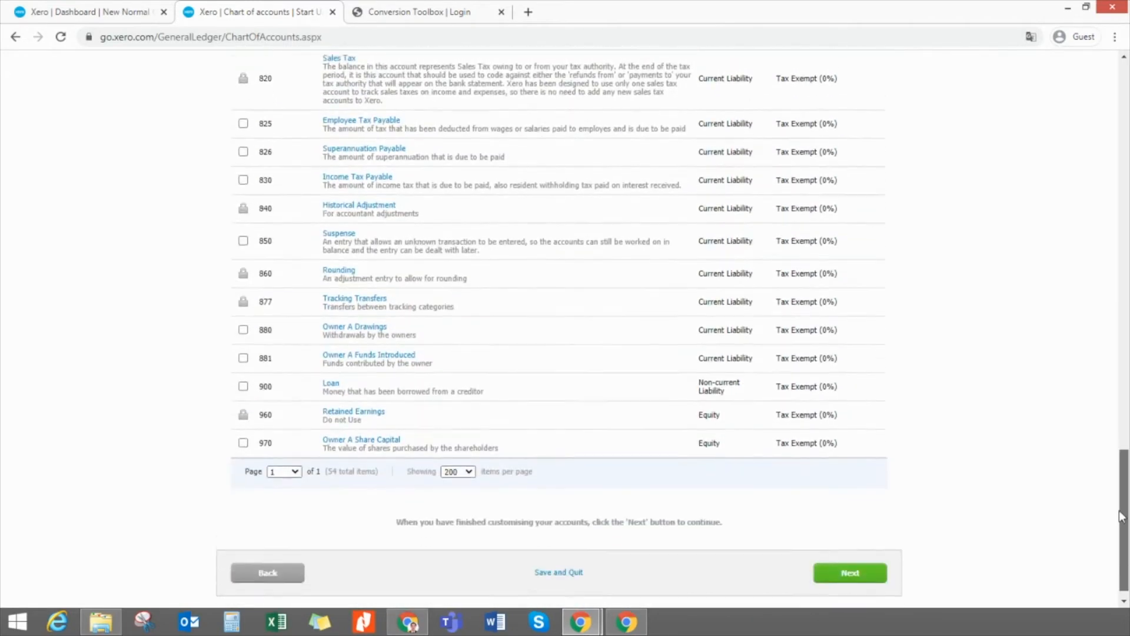
pyautogui.click(856, 564)
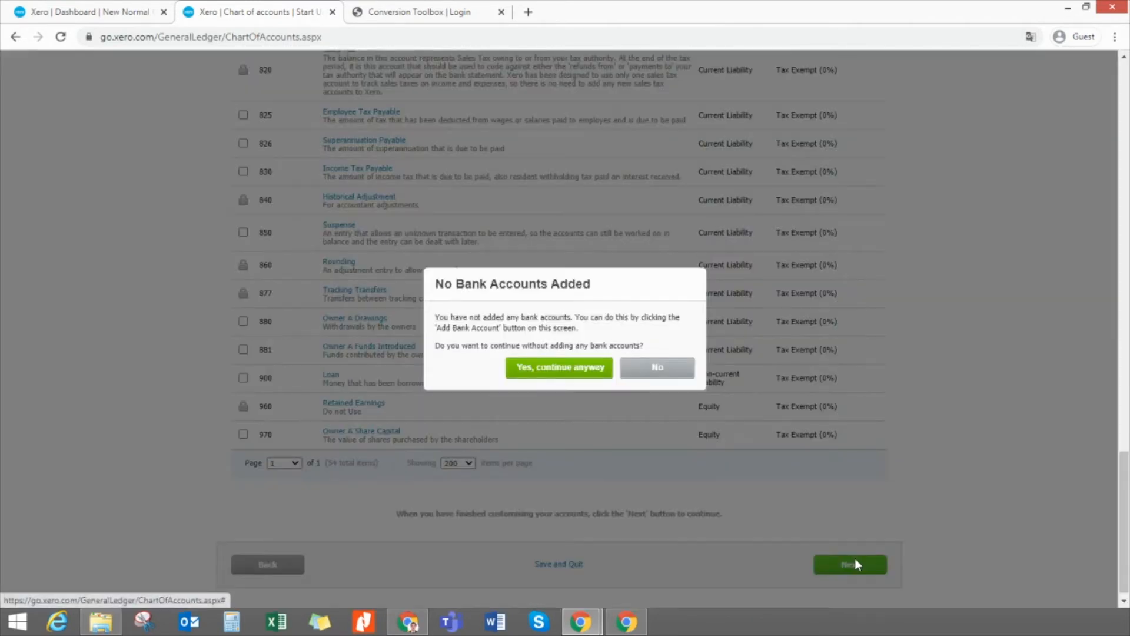
pyautogui.click(585, 371)
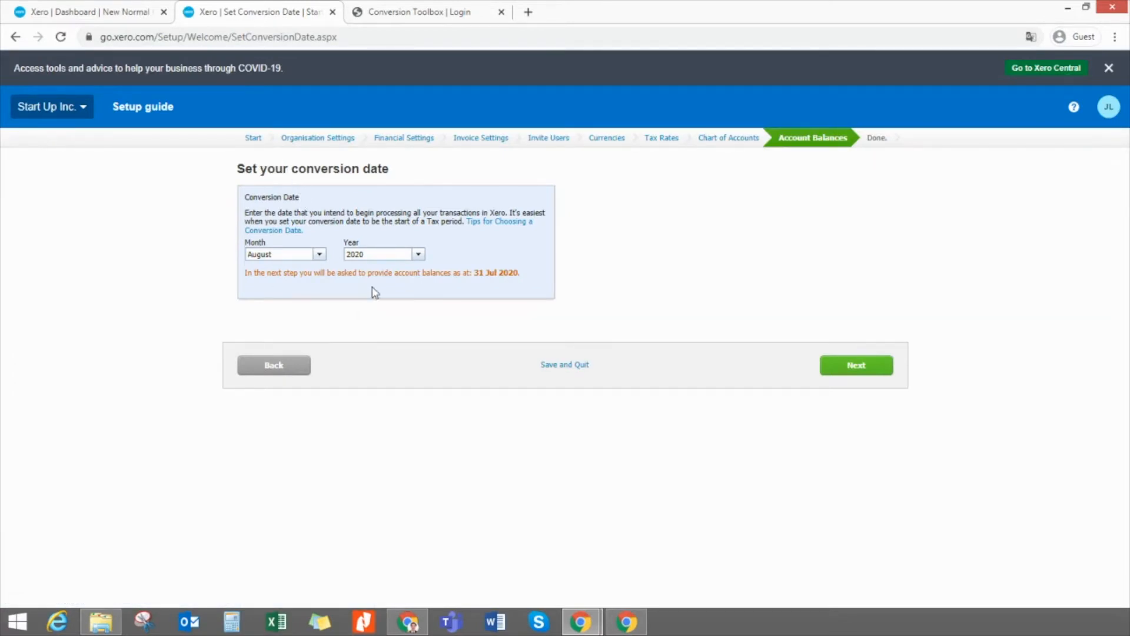
# Set the conversion date to January 2020 and proceed to the account balances page
pyautogui.click(317, 256)
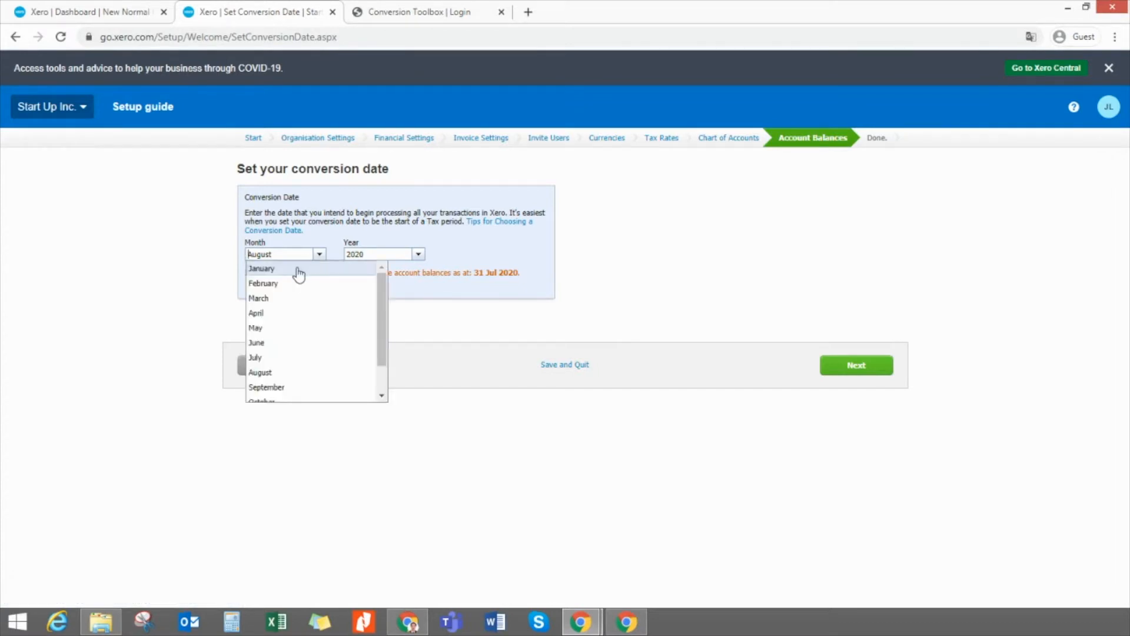
pyautogui.click(299, 270)
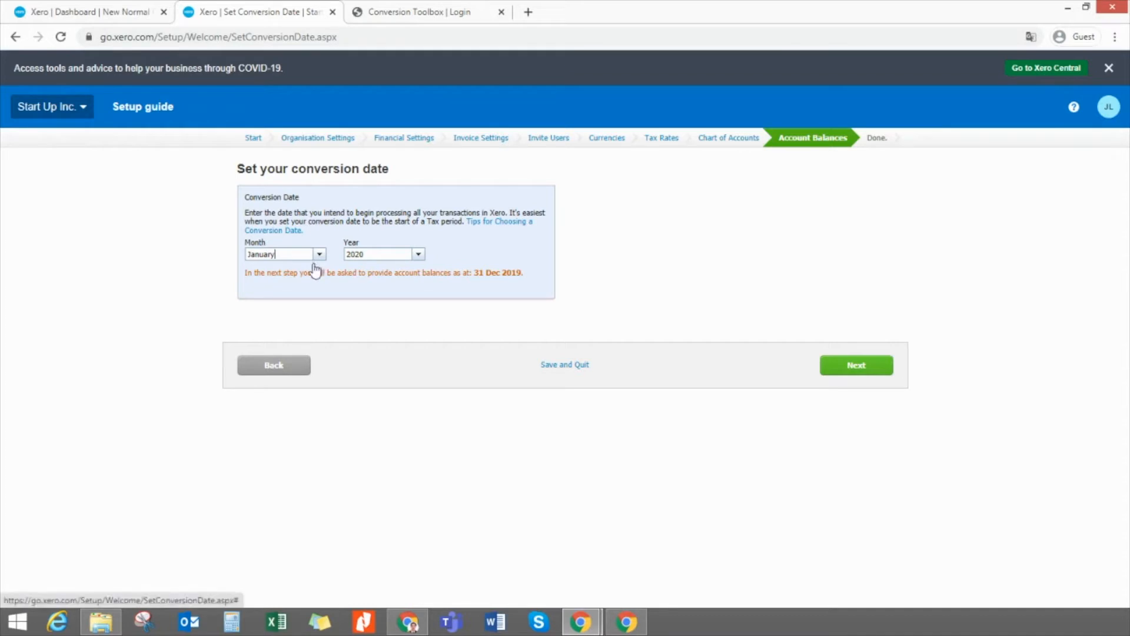
pyautogui.click(867, 368)
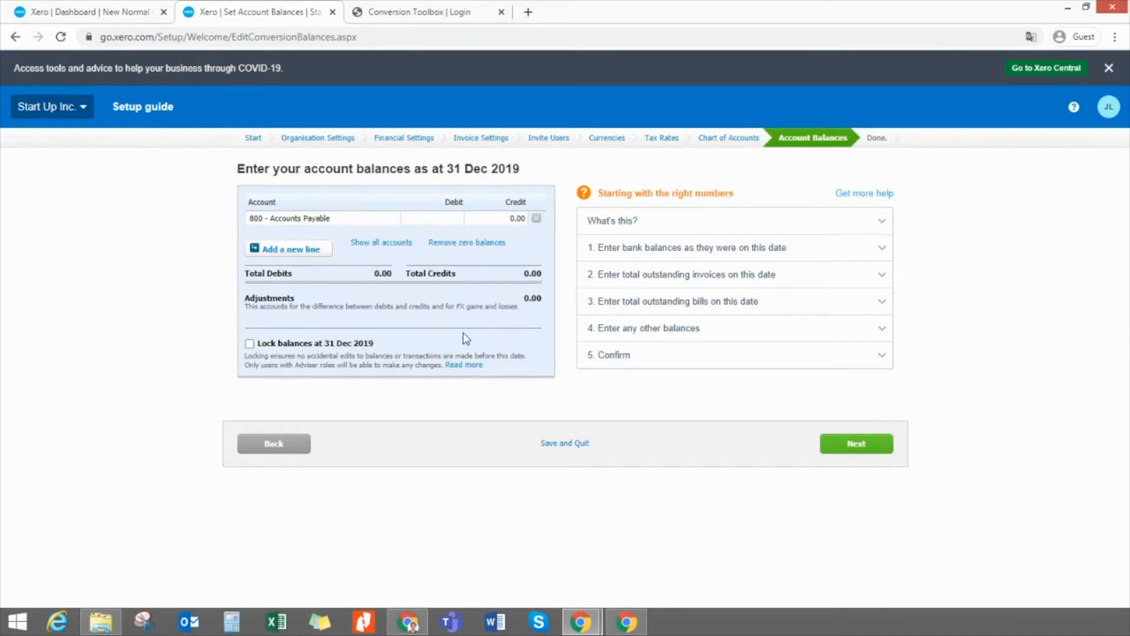
# Leave the account balances blank and finish the organisation setup
pyautogui.click(861, 449)
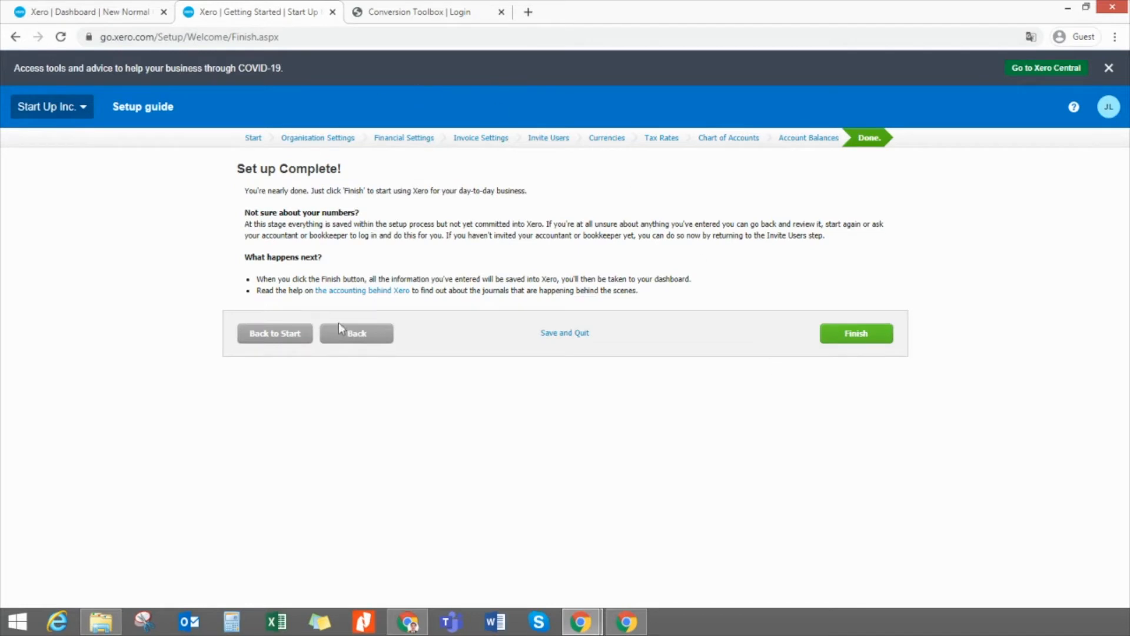
pyautogui.click(862, 337)
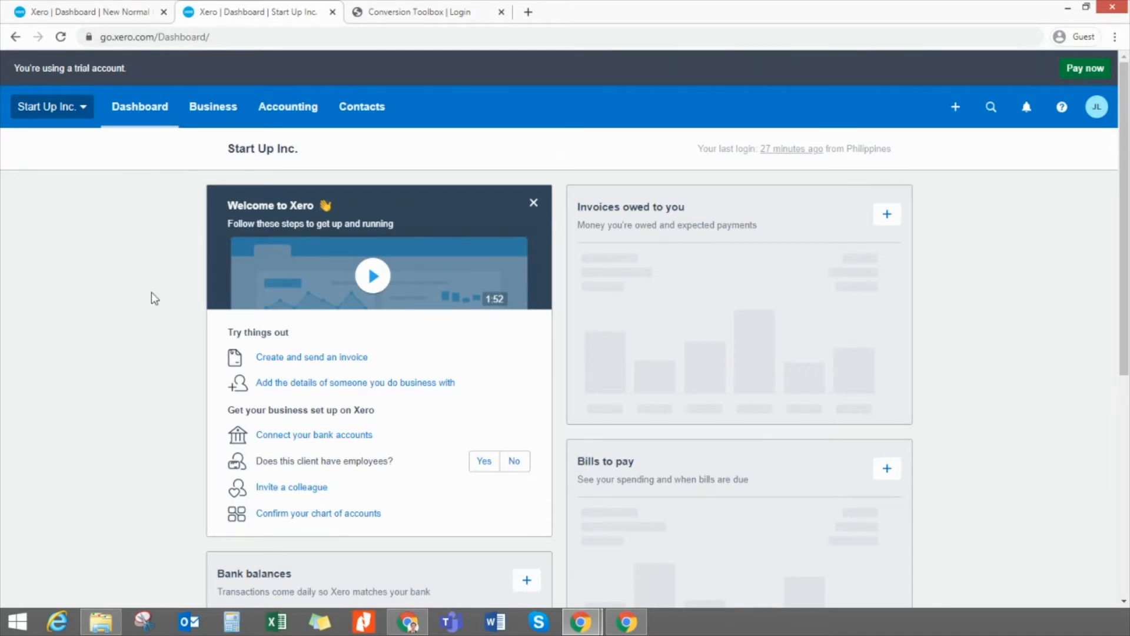
# Scroll the Start Up Inc. dashboard to review its welcome checklist and invoice panels
pyautogui.scroll(-2, 150, 292)
pyautogui.scroll(2, 151, 295)
pyautogui.click(100, 630)
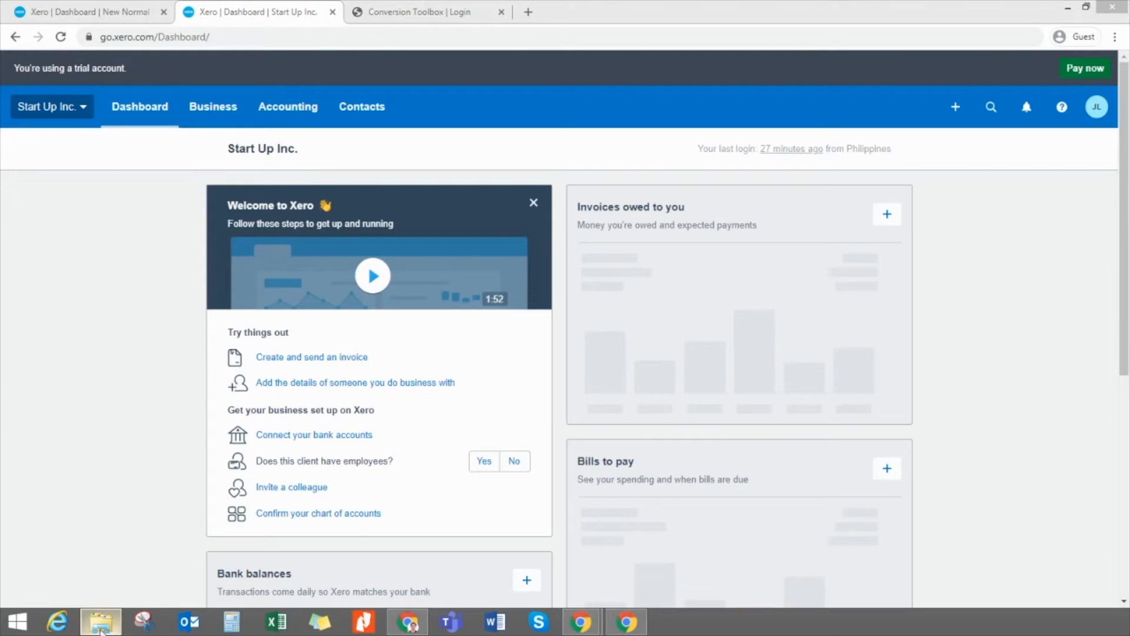
pyautogui.moveTo(0, 130); pyautogui.dragTo(495, 26)
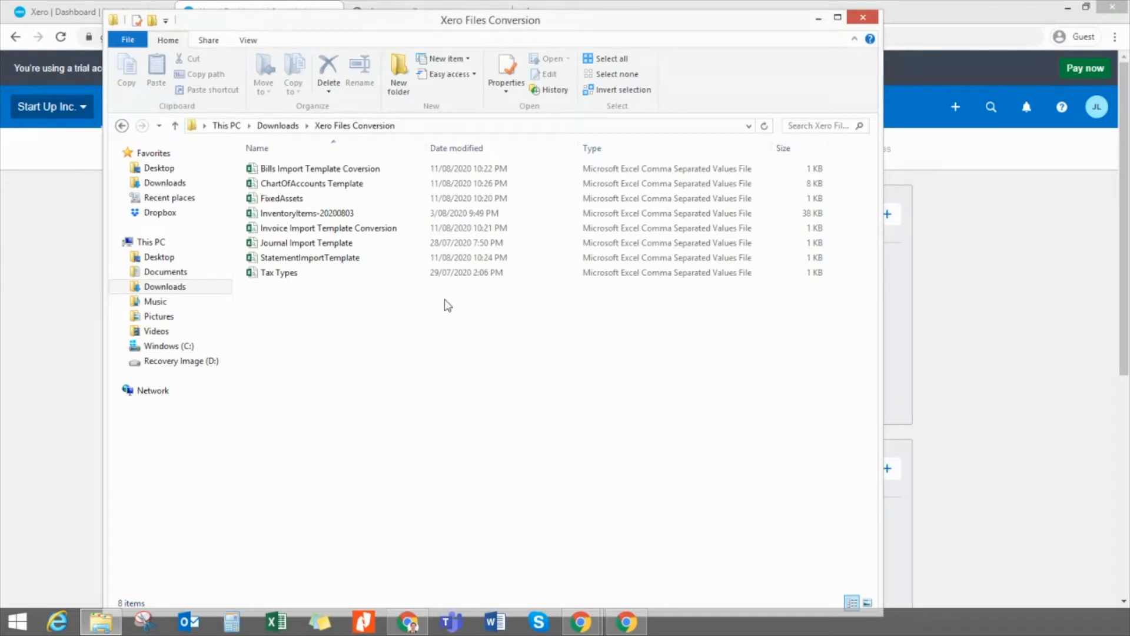
pyautogui.click(291, 274)
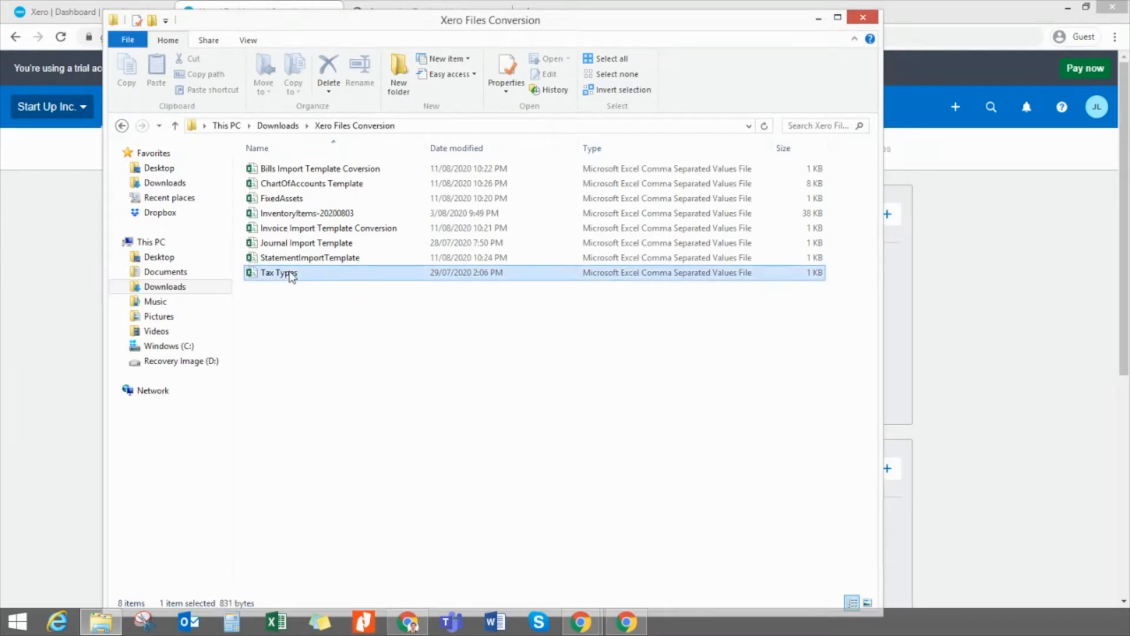
pyautogui.click(292, 229)
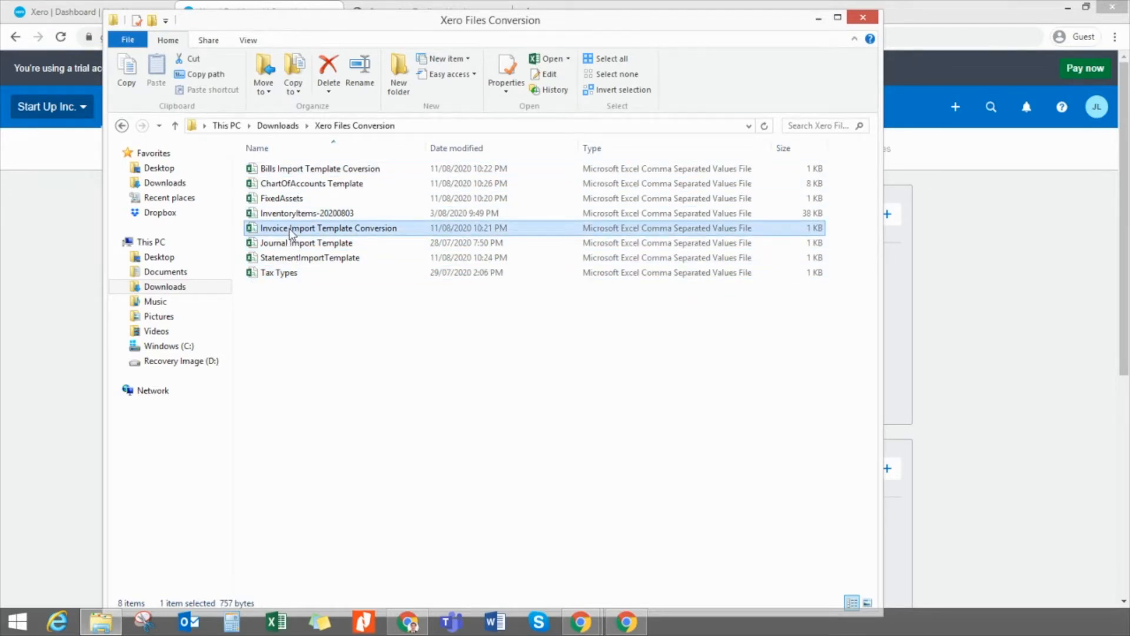
pyautogui.click(291, 169)
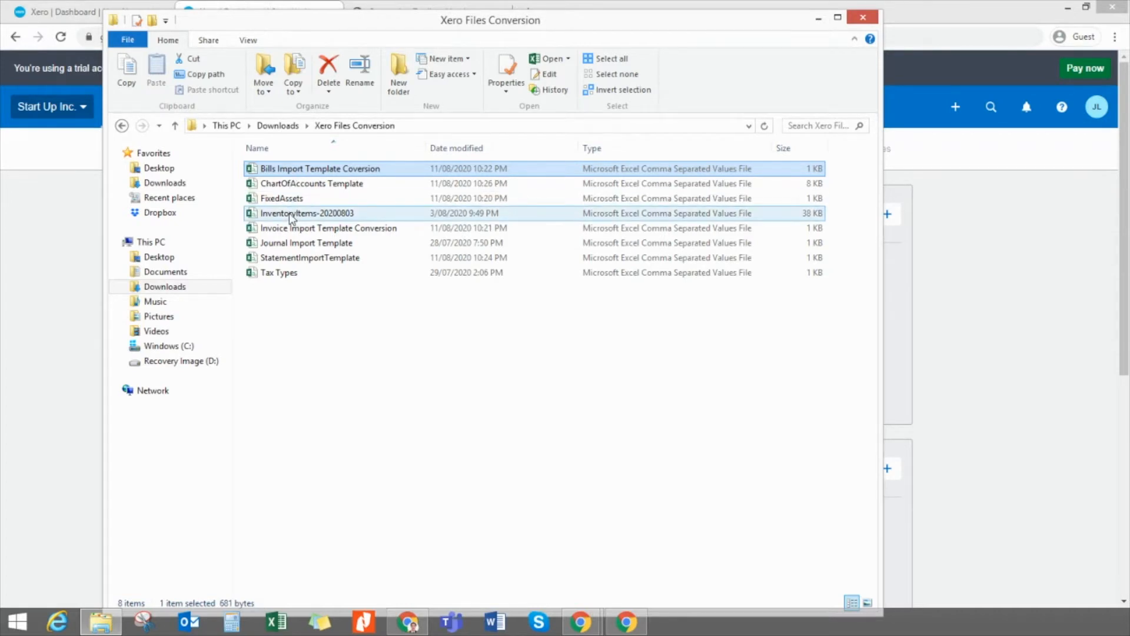
pyautogui.click(289, 184)
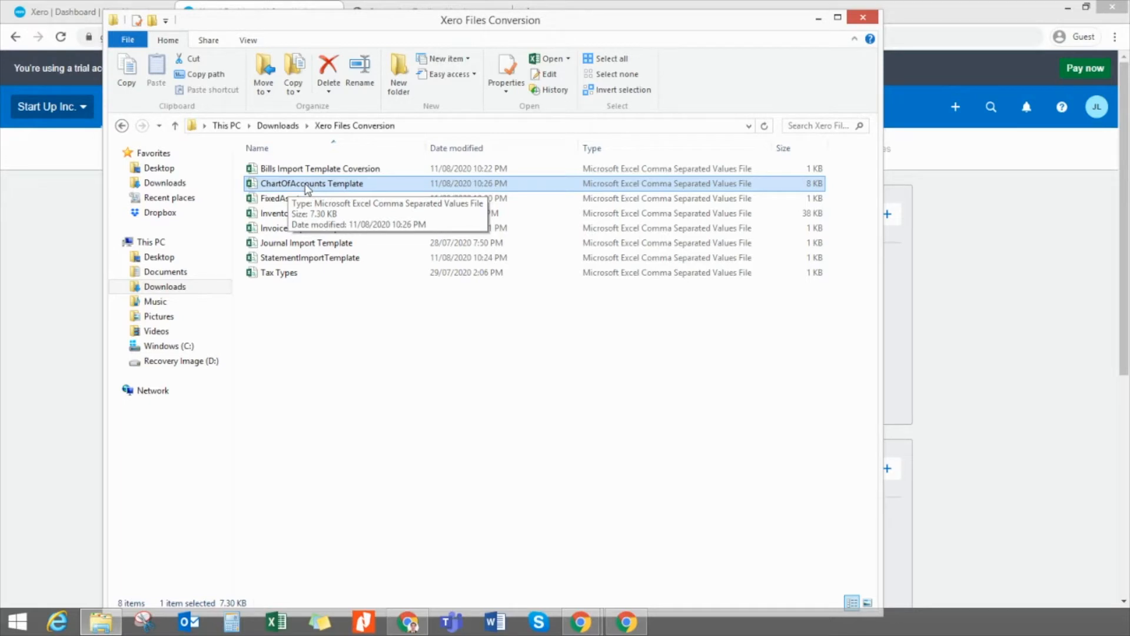
pyautogui.click(285, 215)
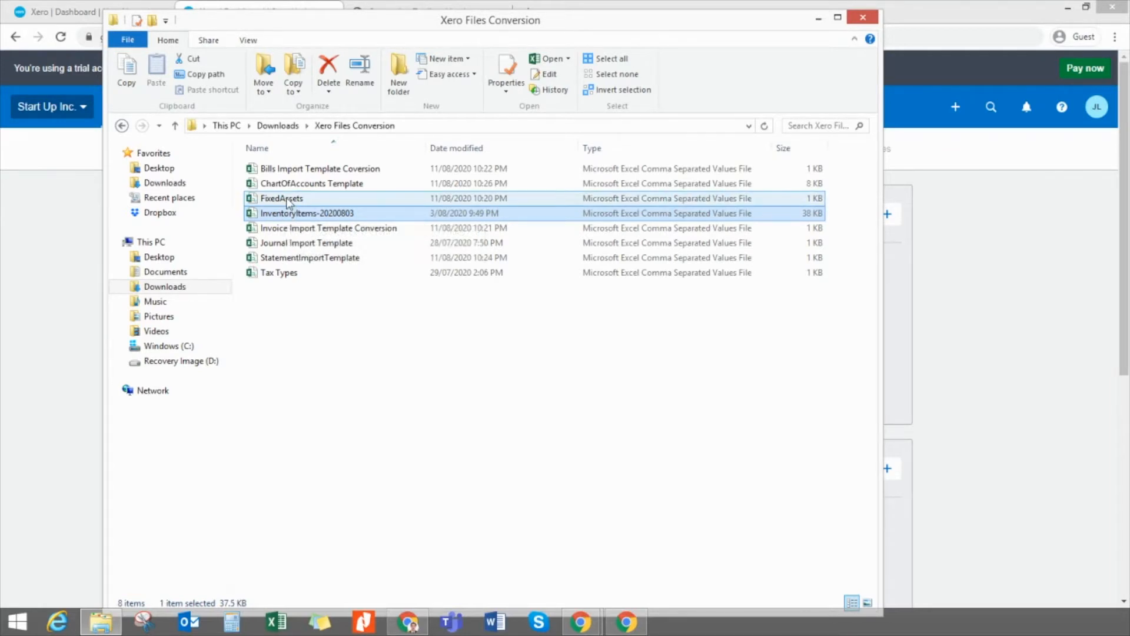
pyautogui.click(287, 201)
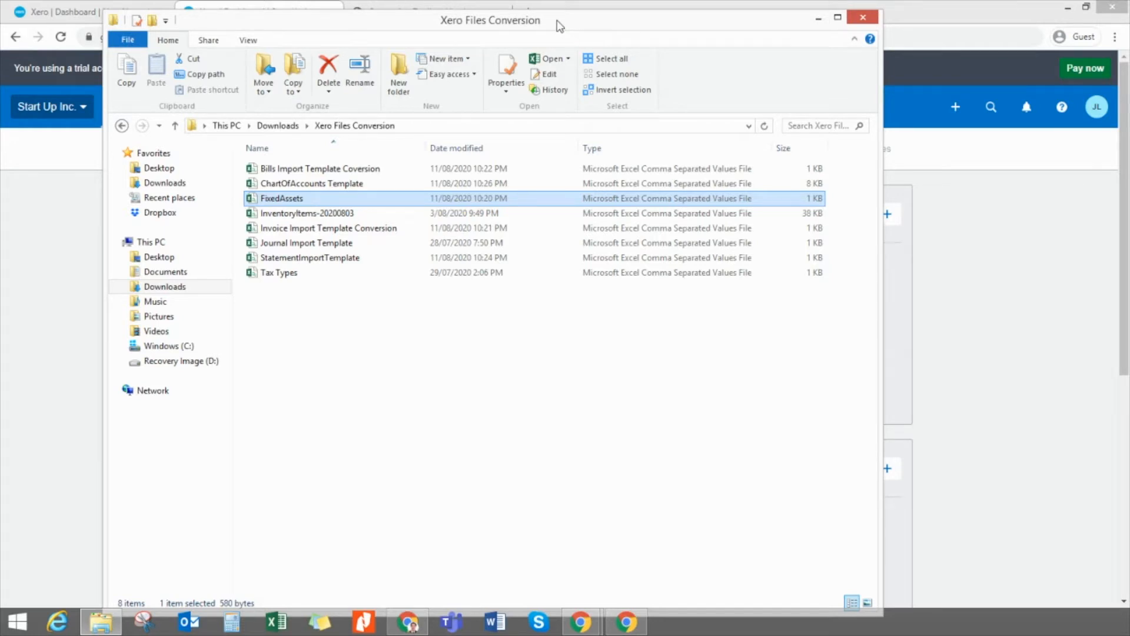
pyautogui.moveTo(557, 18); pyautogui.dragTo(532, 21)
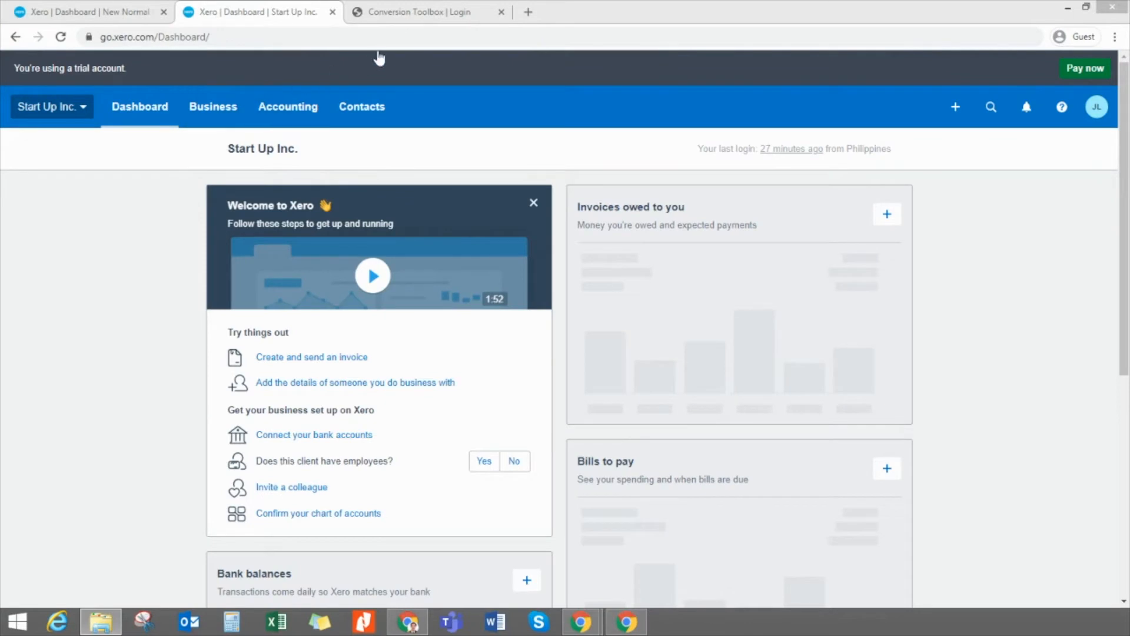
# Log in to the Xero Conversion Toolbox in its tab using the saved credentials
pyautogui.click(422, 15)
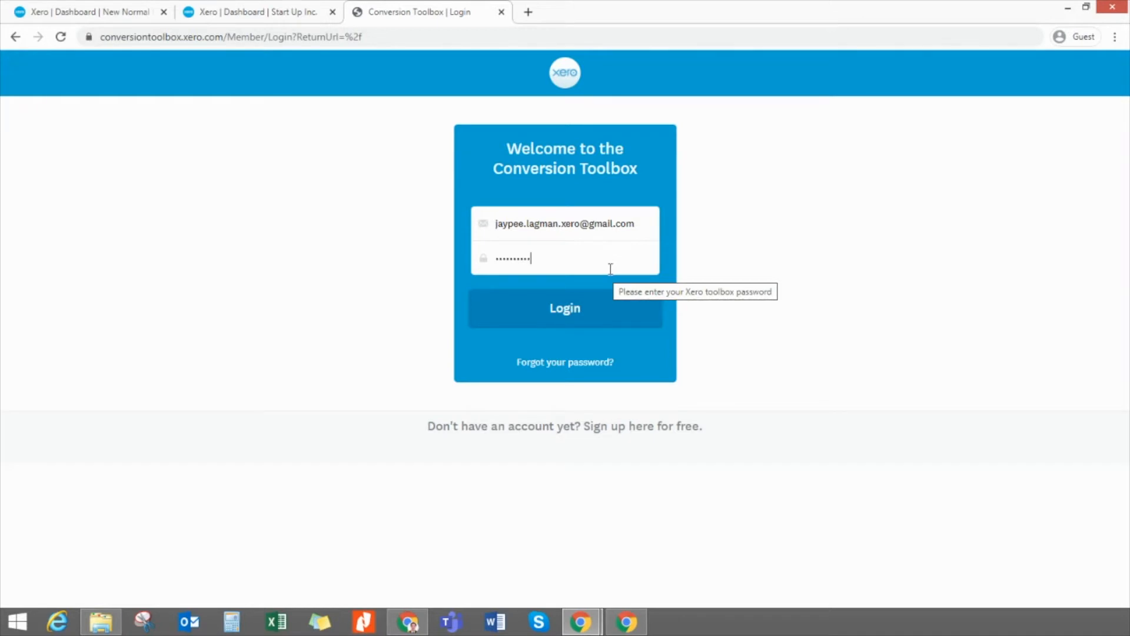
pyautogui.click(563, 310)
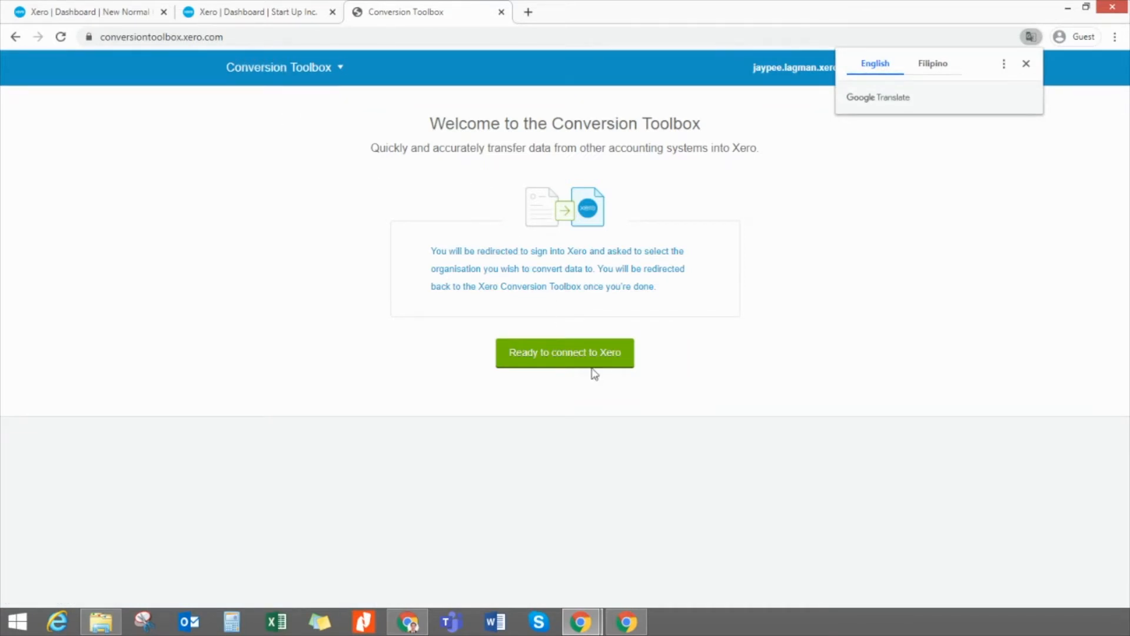
# Connect the toolbox to Xero for Start Up Inc., allowing access for 30 minutes
pyautogui.click(570, 359)
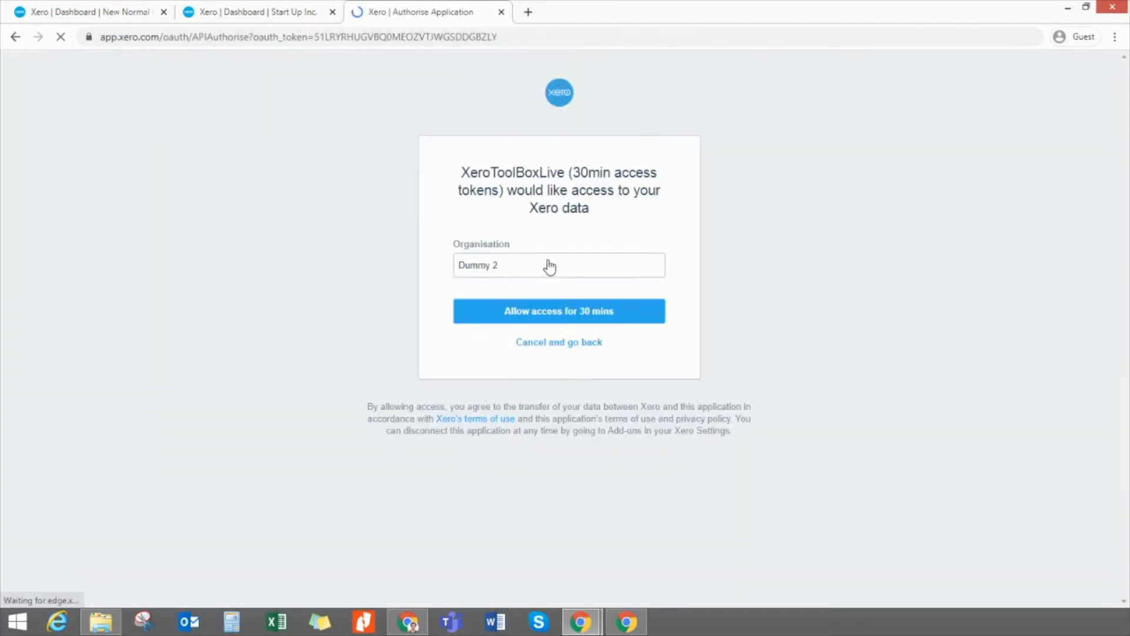
pyautogui.click(558, 270)
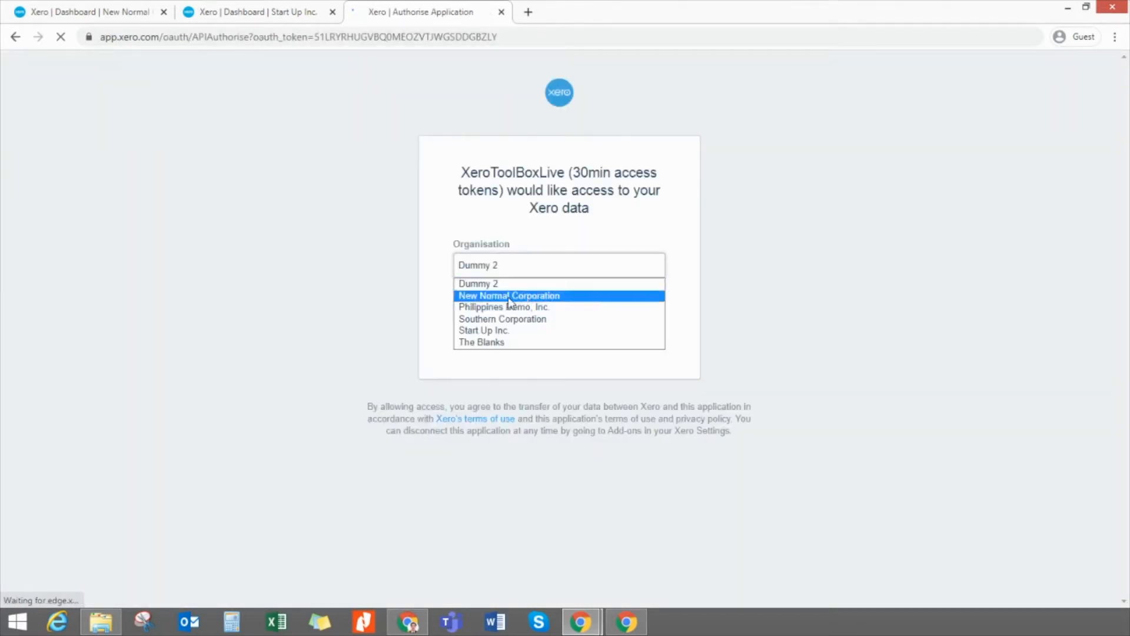
pyautogui.click(501, 332)
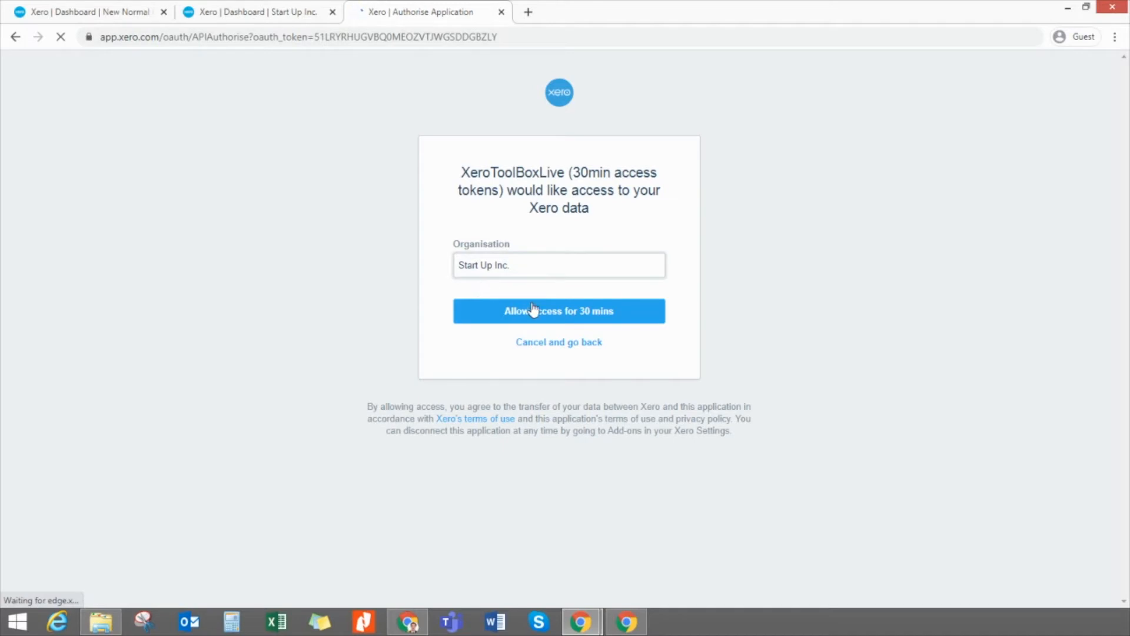
pyautogui.click(561, 312)
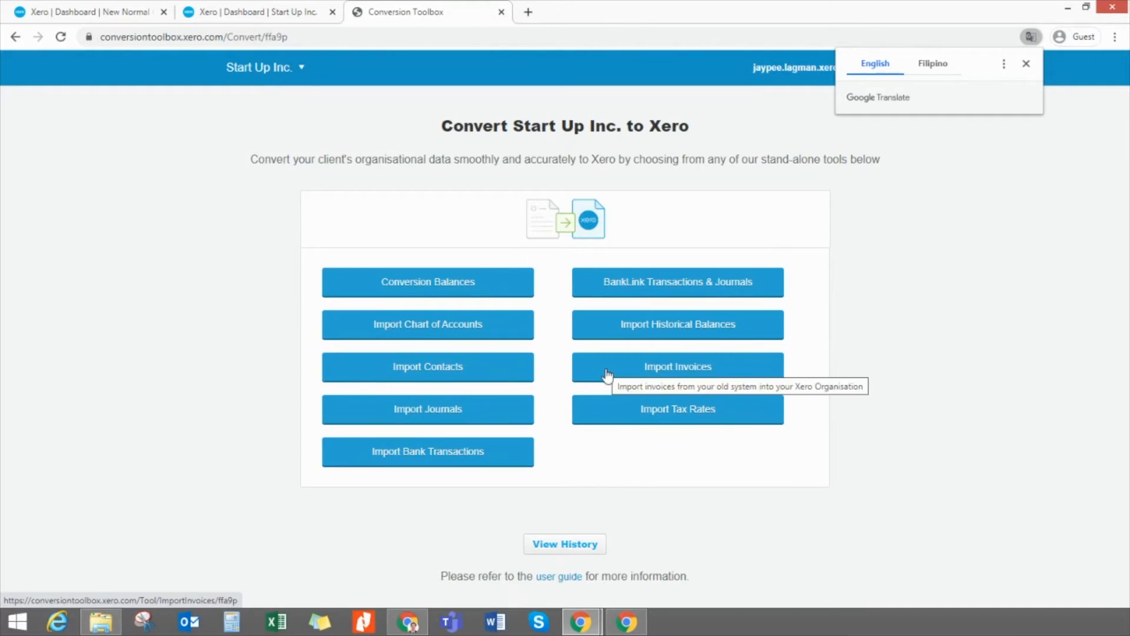
# Open the Import Tax Rates tool from the Convert to Xero page
pyautogui.click(687, 416)
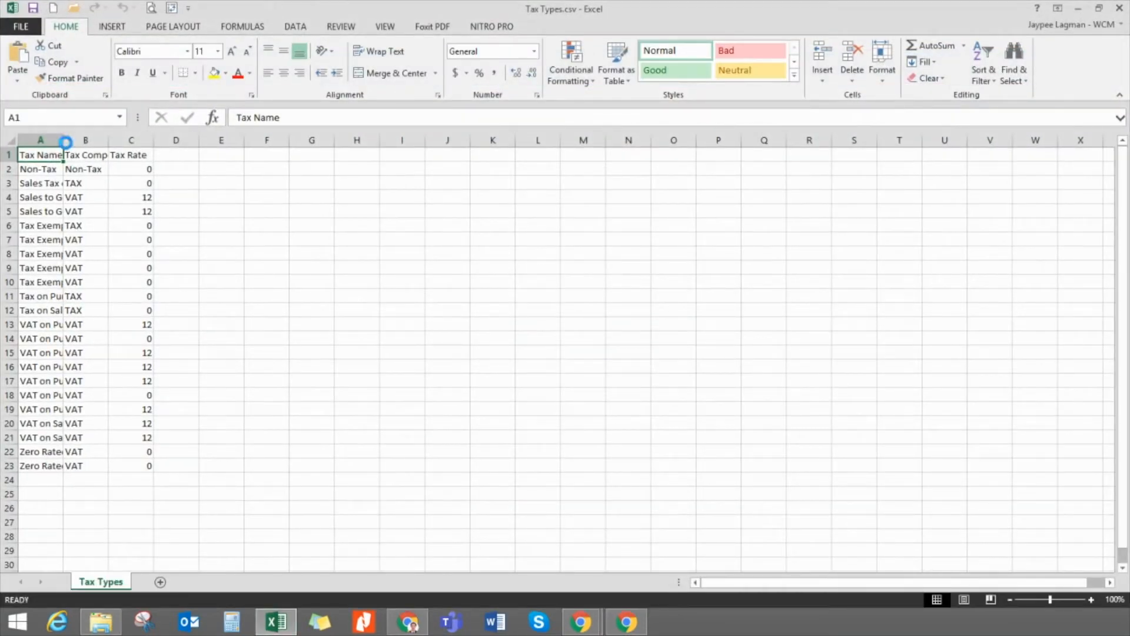
# Autofit column A of Tax Types.csv to show the full tax names, then minimize Excel
pyautogui.doubleClick(65, 142)
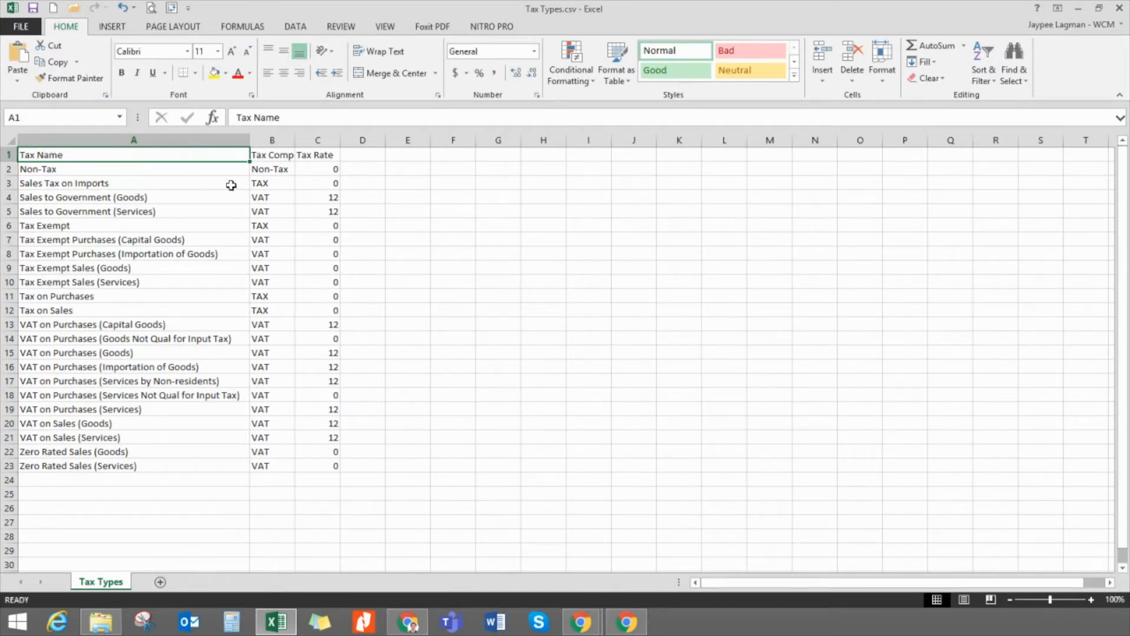
pyautogui.moveTo(50, 169); pyautogui.dragTo(63, 466)
pyautogui.click(453, 371)
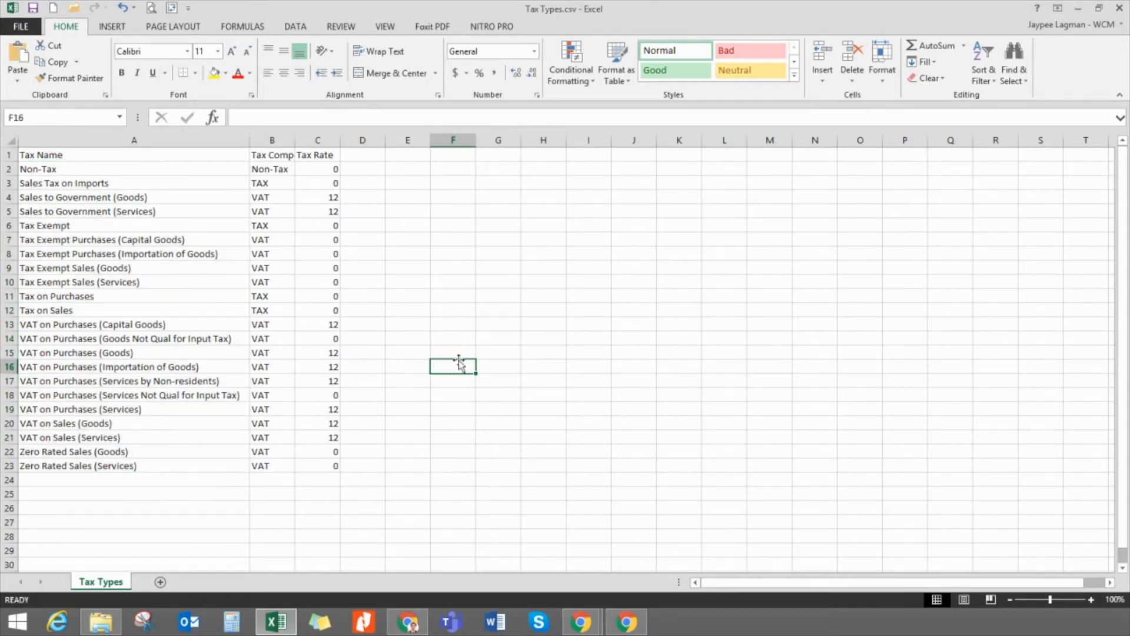
pyautogui.click(1079, 10)
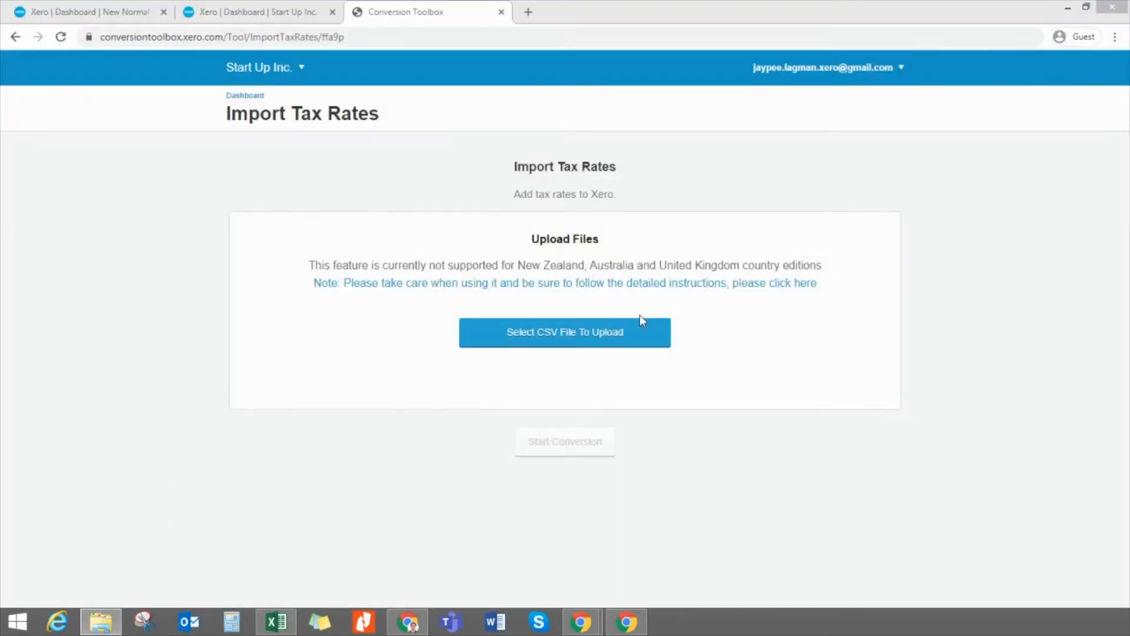
# Upload Tax Types.csv from the Xero Files Conversion folder and start the conversion
pyautogui.click(575, 337)
pyautogui.doubleClick(184, 102)
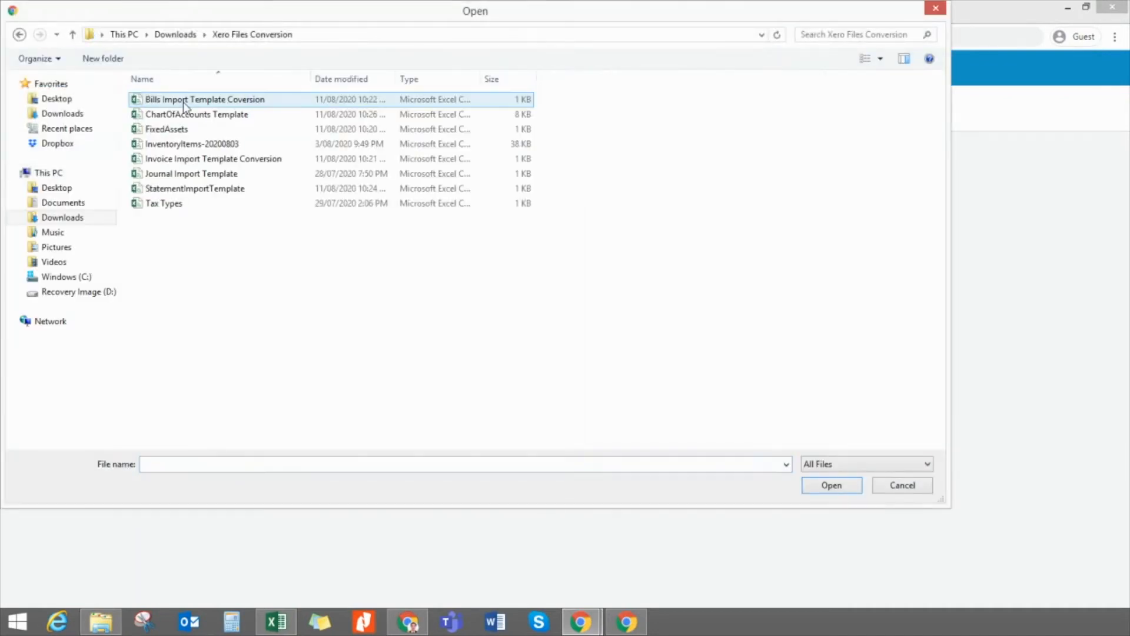
pyautogui.click(176, 204)
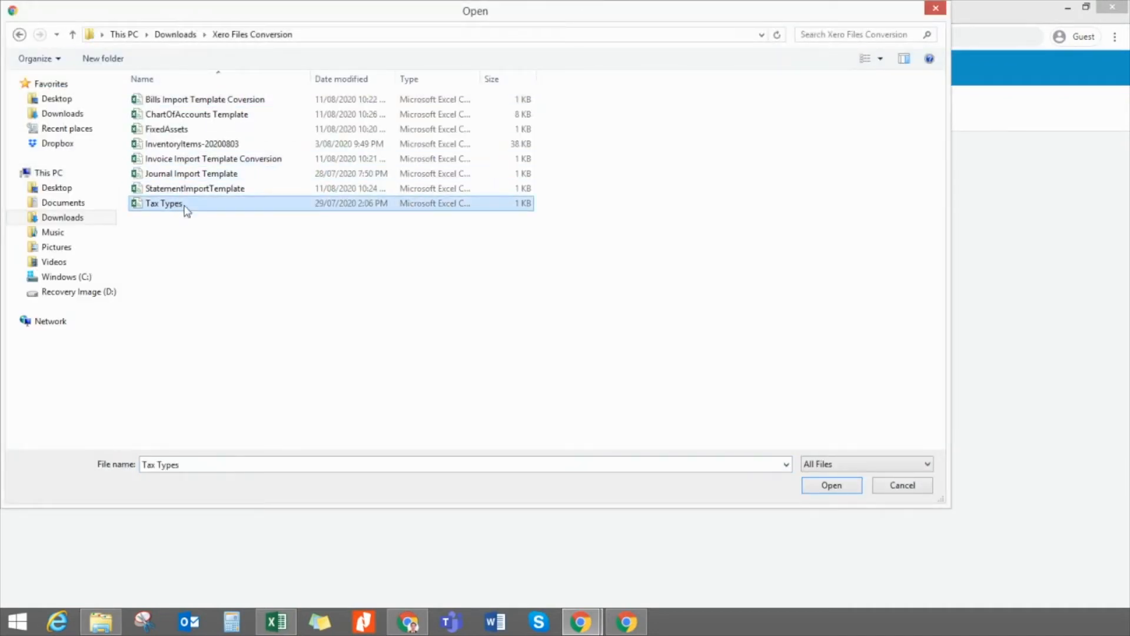
pyautogui.click(832, 492)
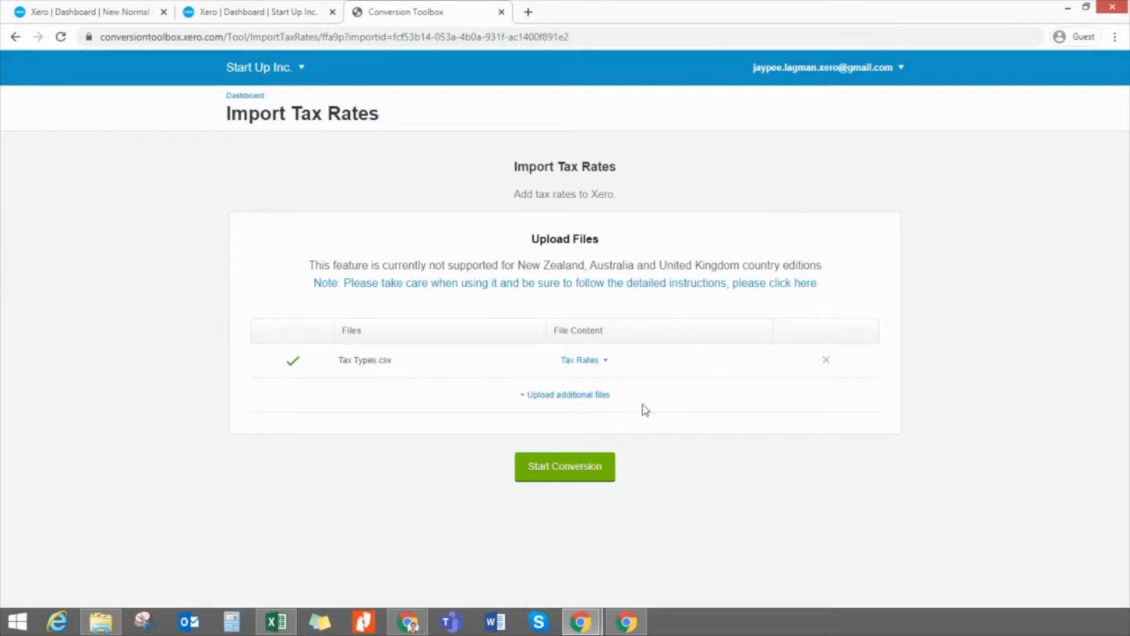
pyautogui.click(575, 474)
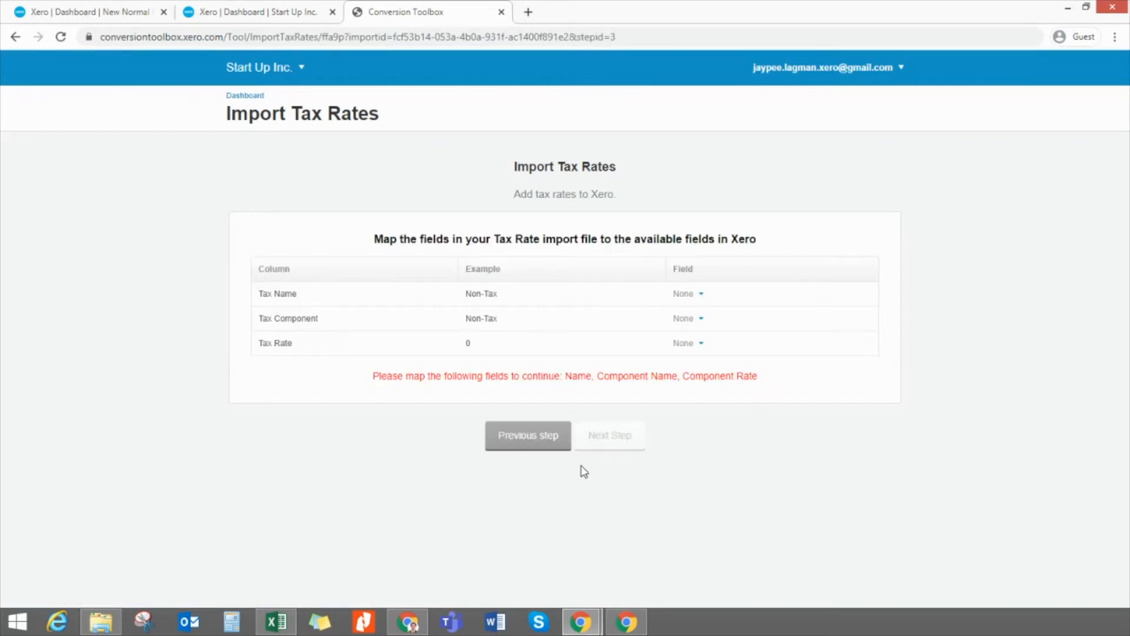
# Map Tax Name to Name, Tax Component to Component Name, Tax Rate to Component Rate, then preview
pyautogui.click(692, 299)
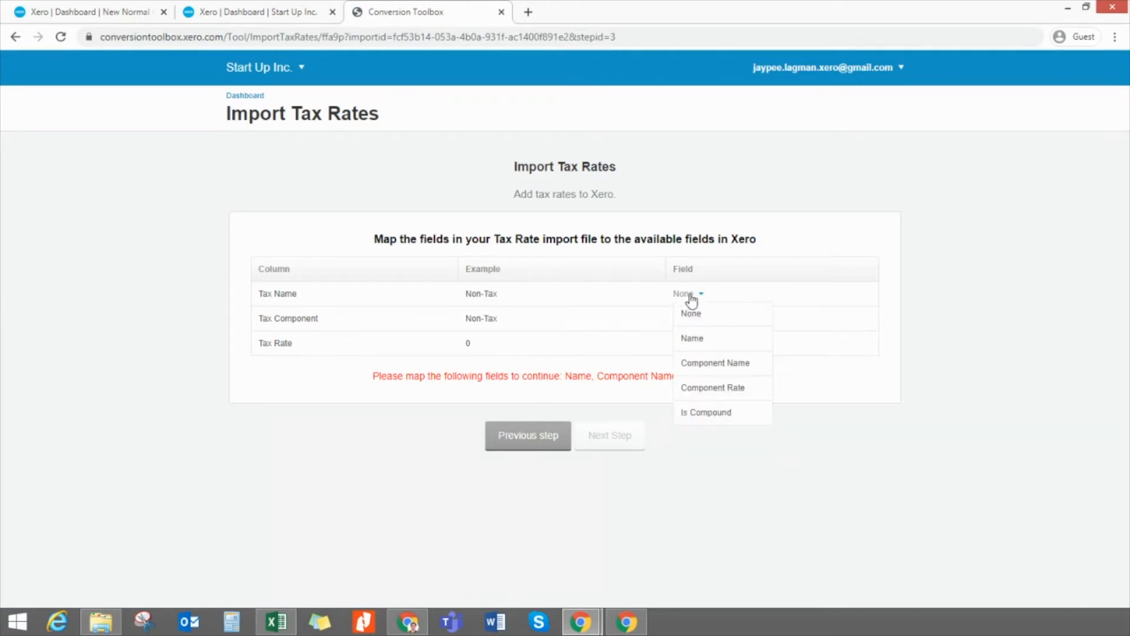
pyautogui.click(690, 342)
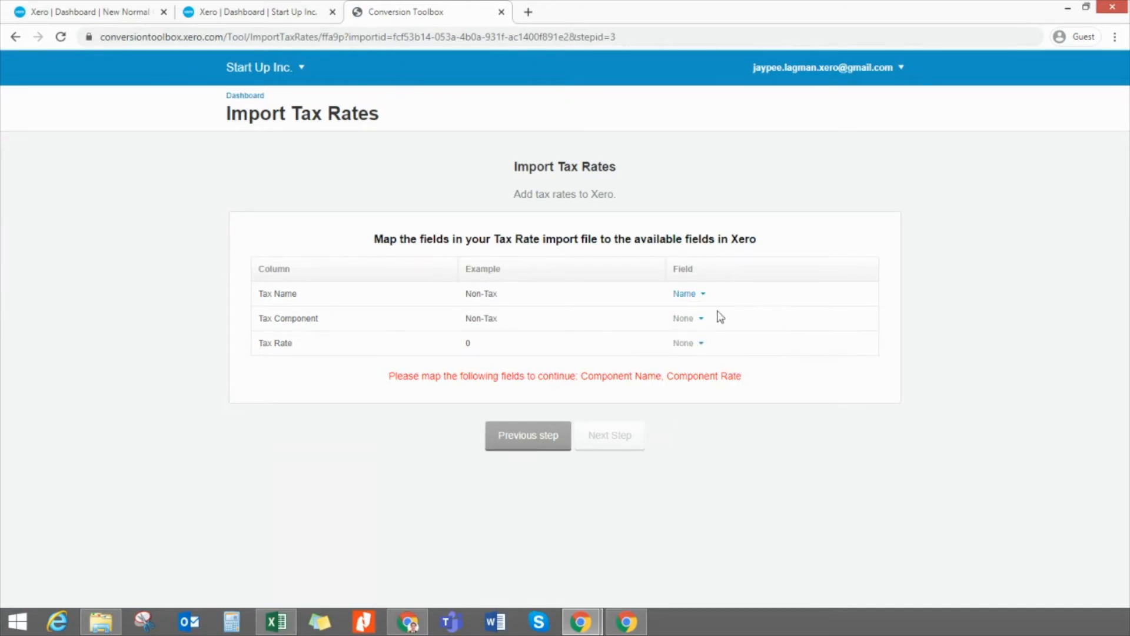
pyautogui.click(693, 321)
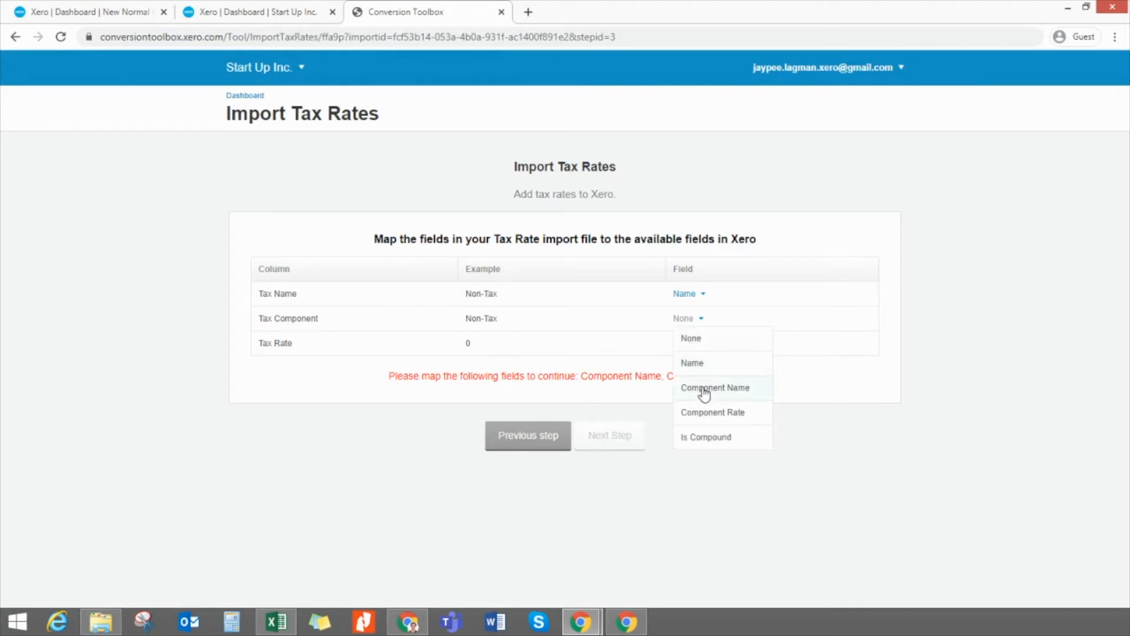
pyautogui.click(705, 391)
pyautogui.click(690, 347)
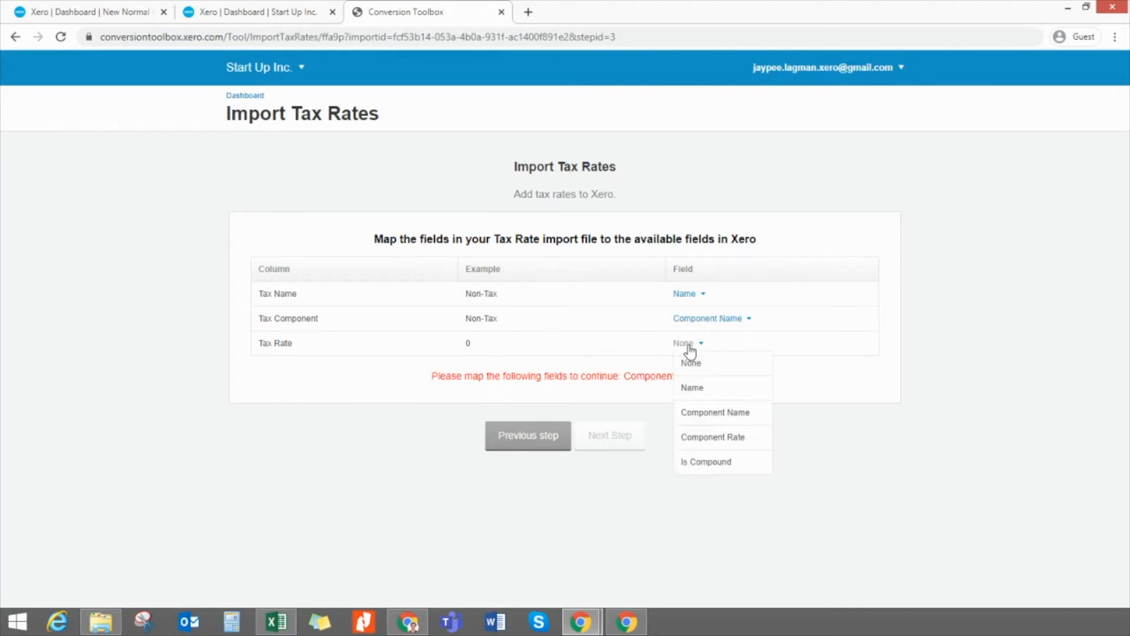
pyautogui.click(703, 438)
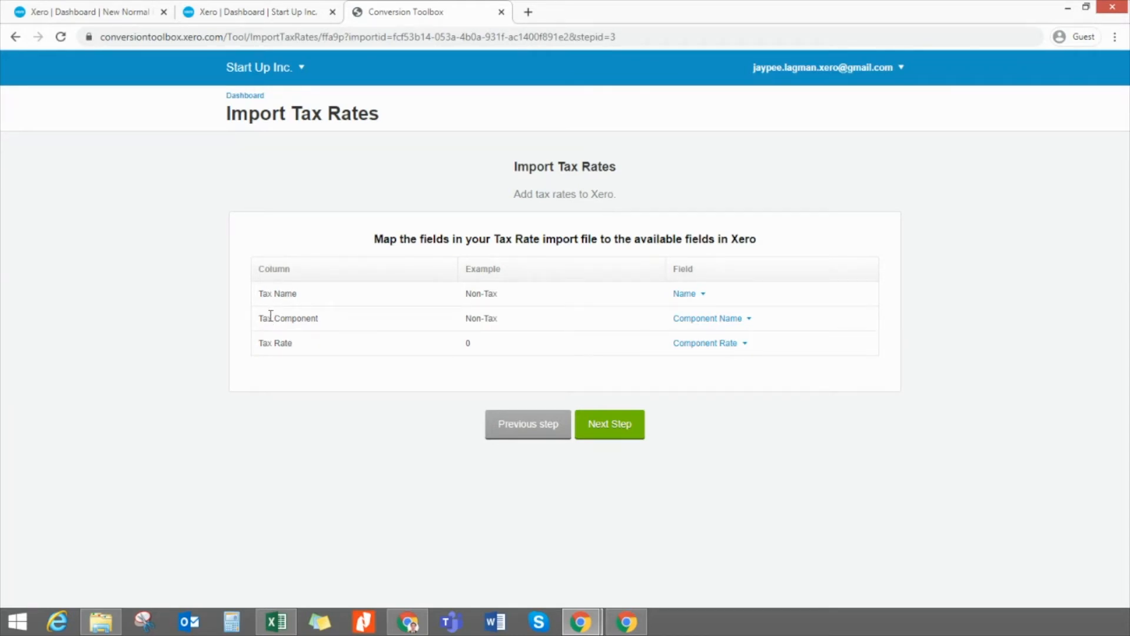
pyautogui.click(619, 429)
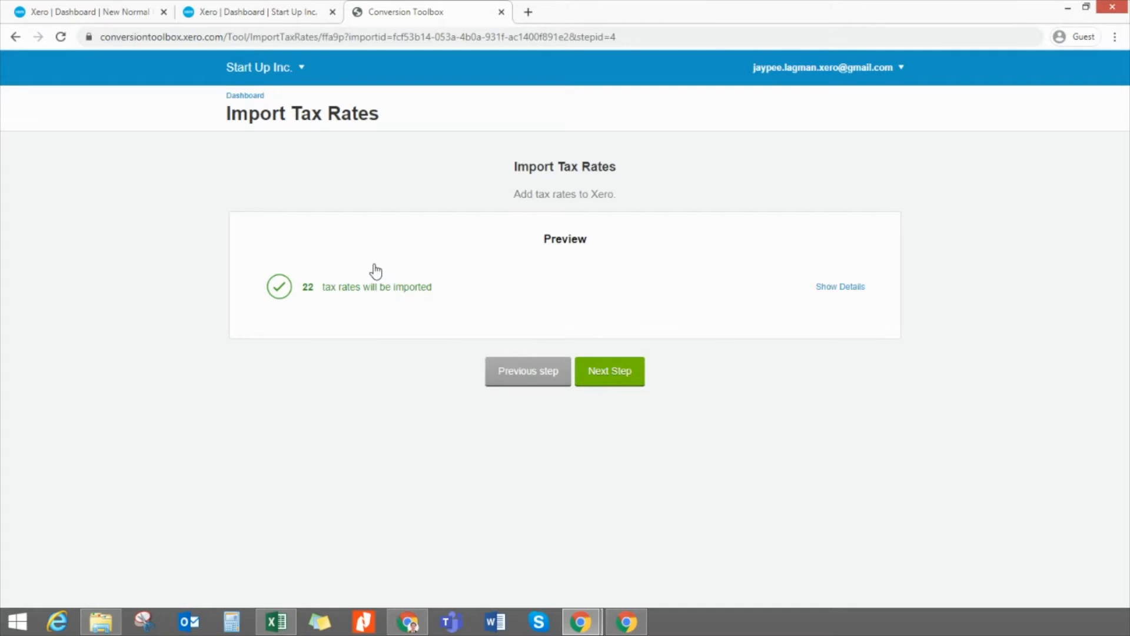
# Import the 22 tax rates, review the 4 duplicate-name rejections, and finish
pyautogui.click(620, 378)
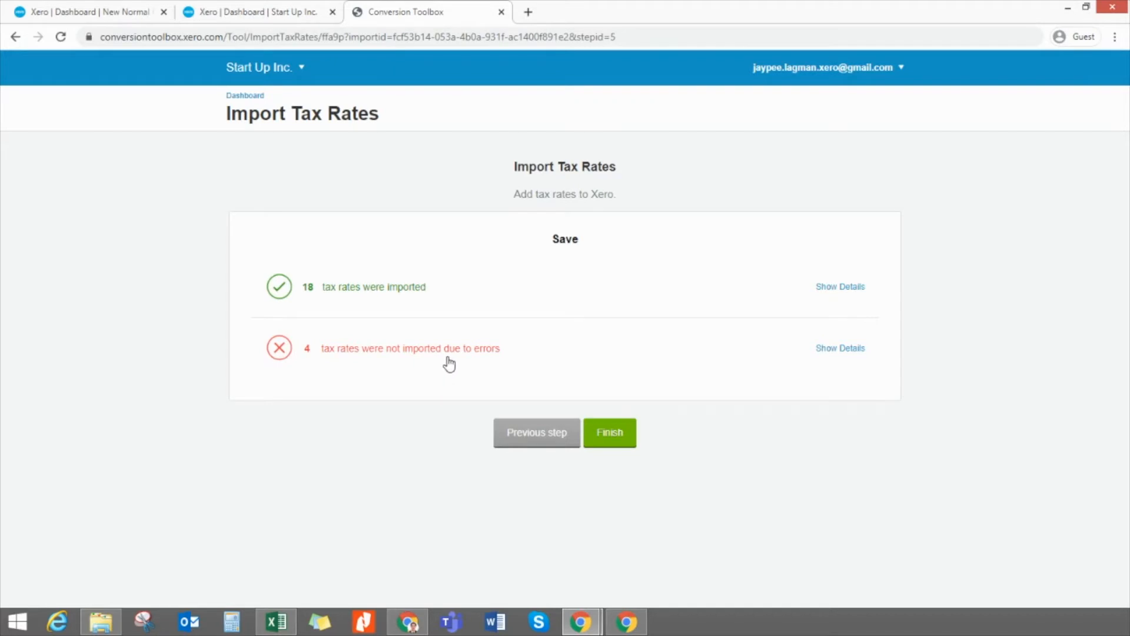
pyautogui.click(847, 352)
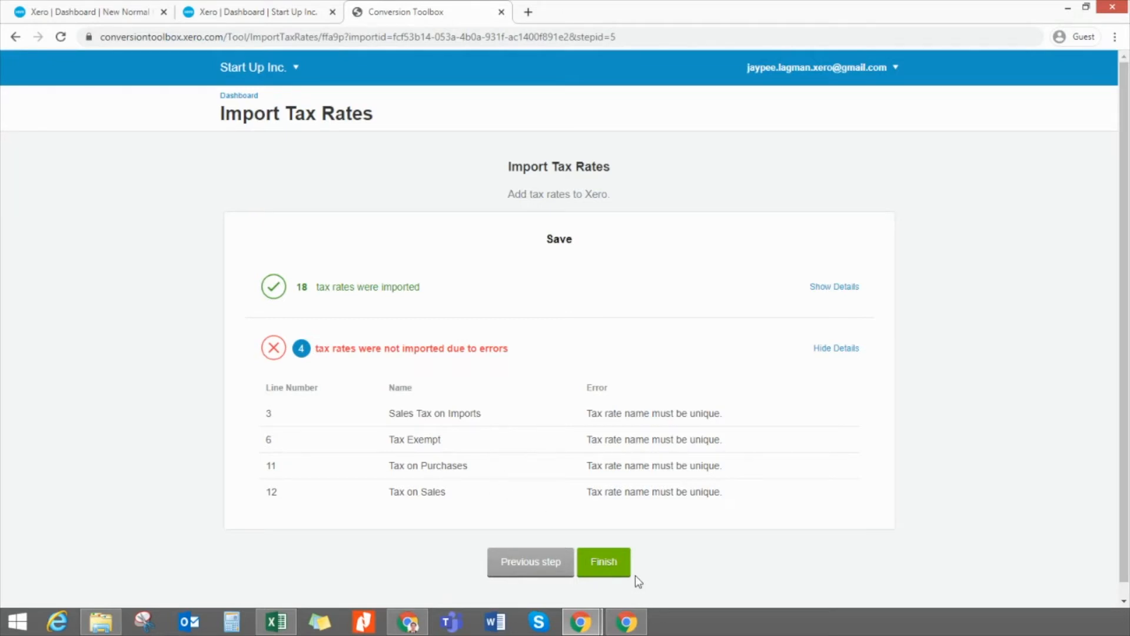
pyautogui.click(612, 566)
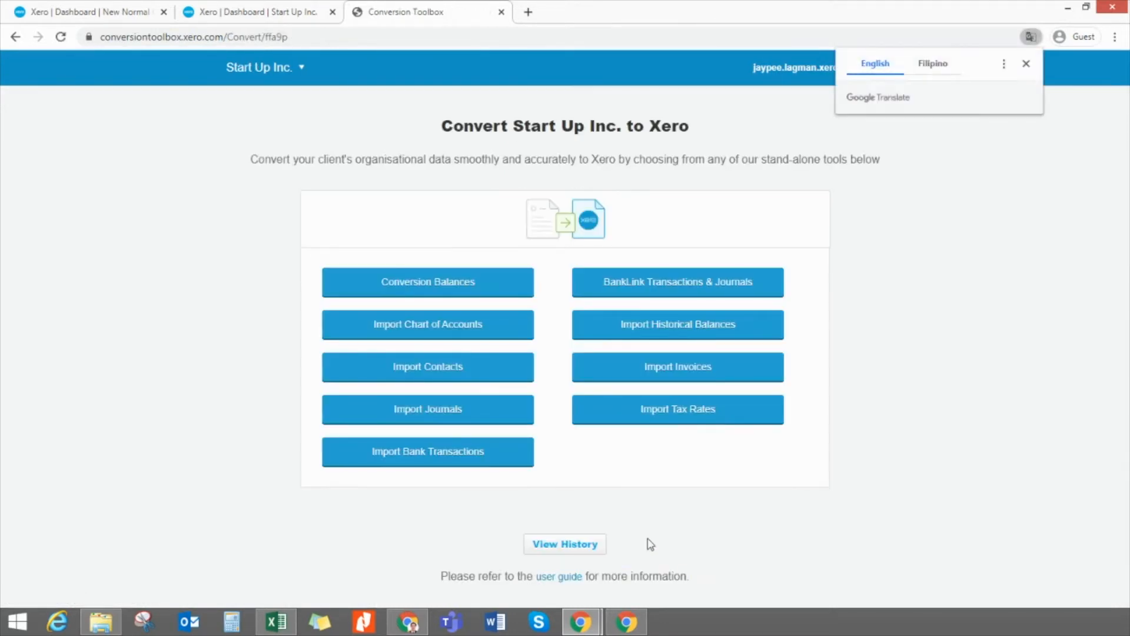
# Open Start Up Inc.'s Advanced accounting in a new tab and review the Tax rates list
pyautogui.click(246, 13)
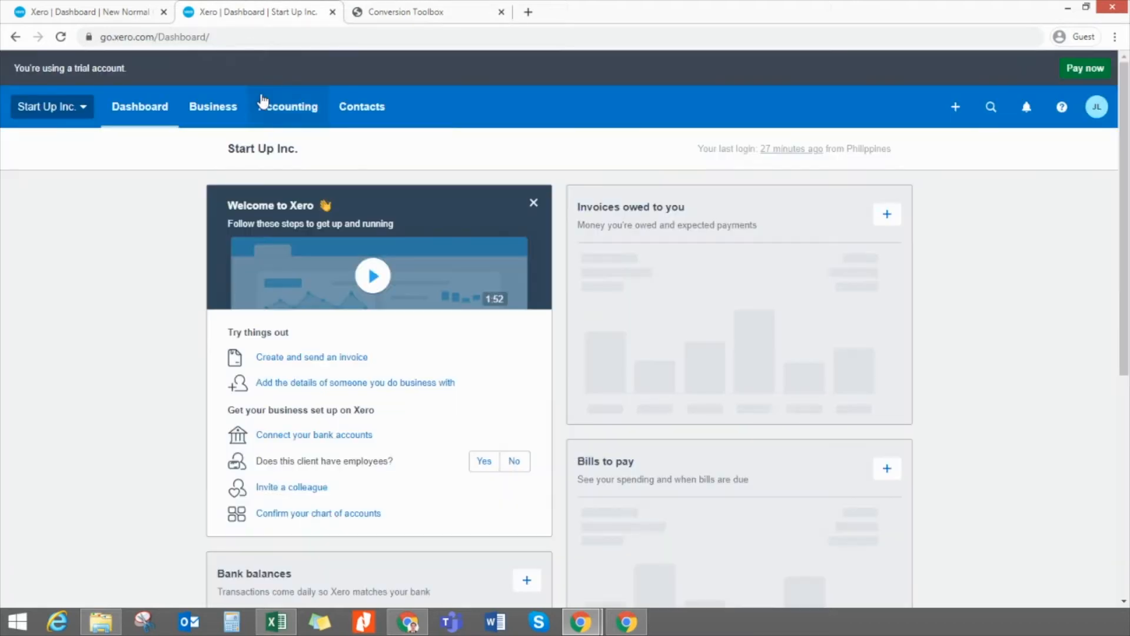
pyautogui.click(289, 112)
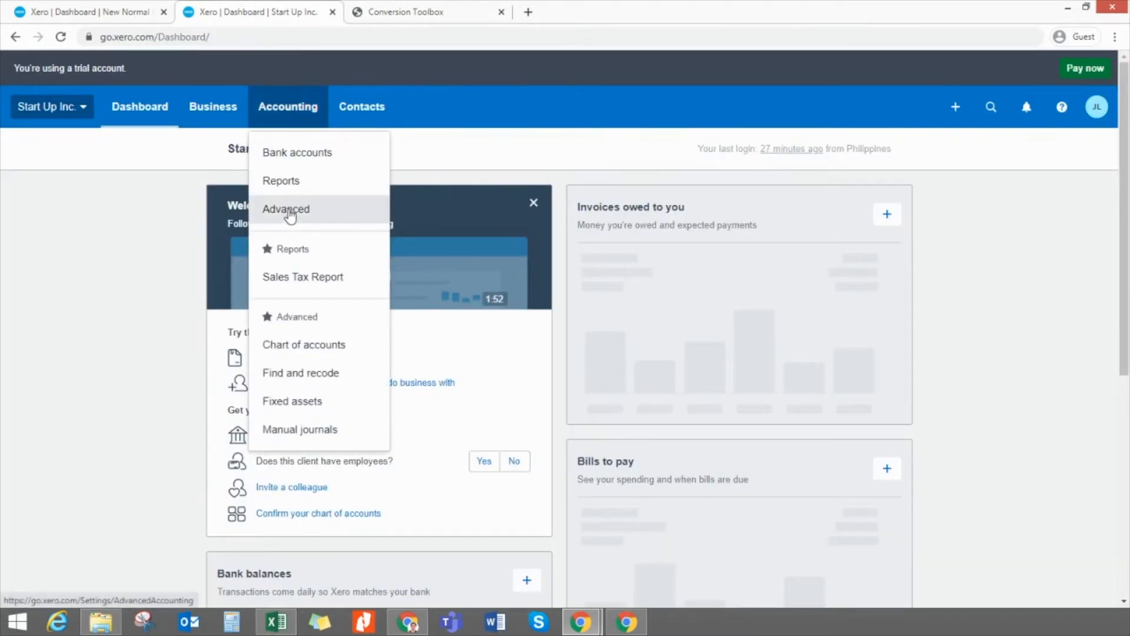
pyautogui.rightClick(289, 212)
pyautogui.click(338, 216)
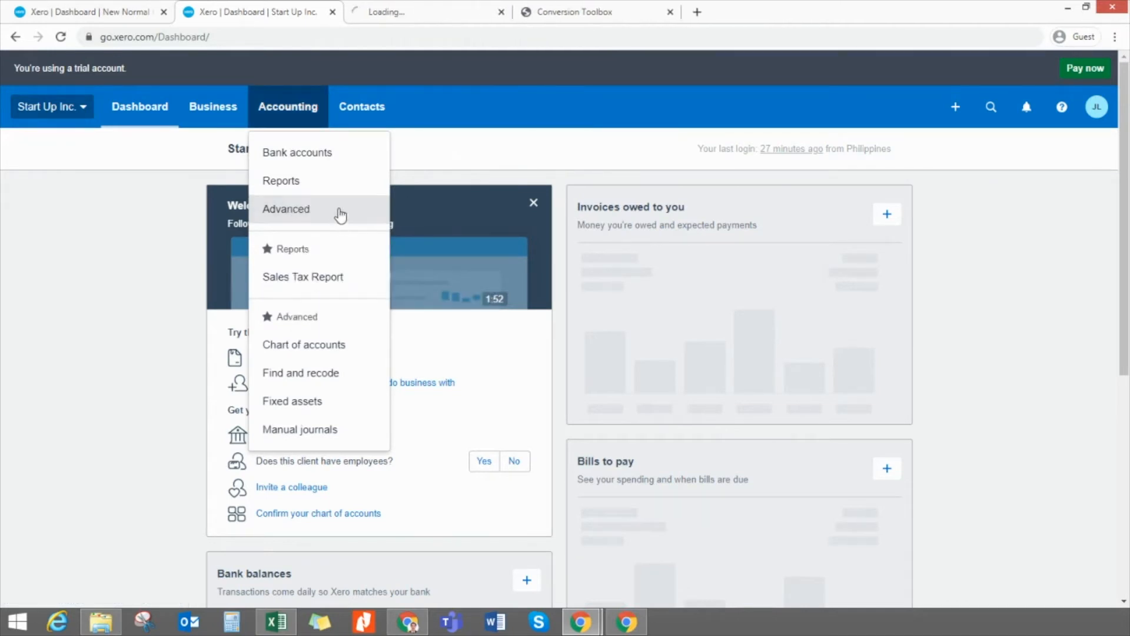
pyautogui.click(397, 12)
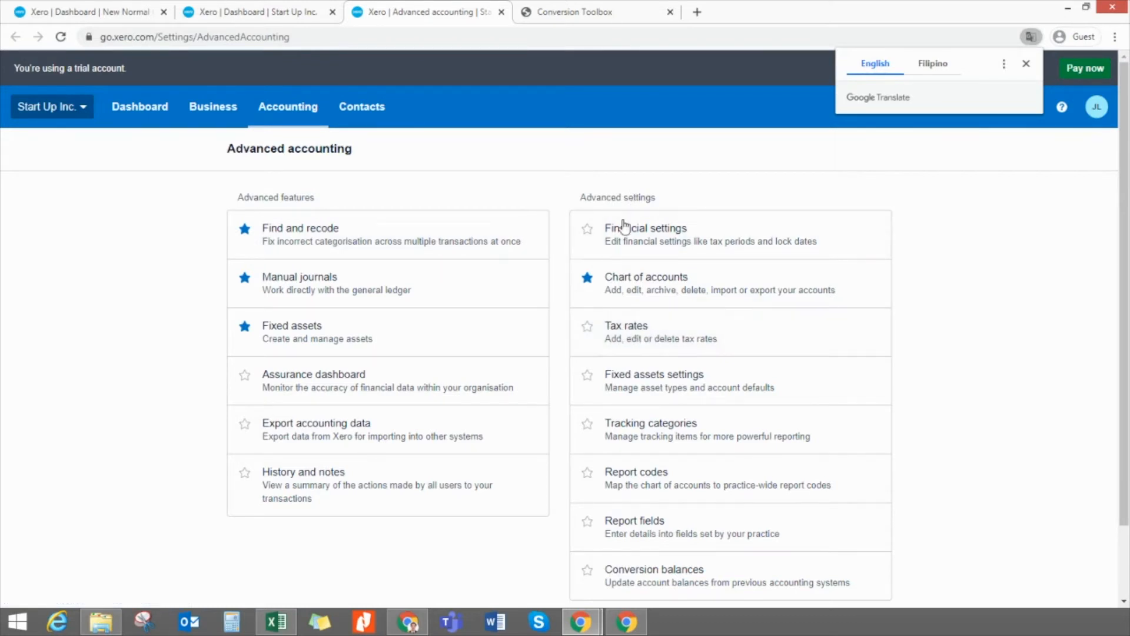
pyautogui.click(633, 329)
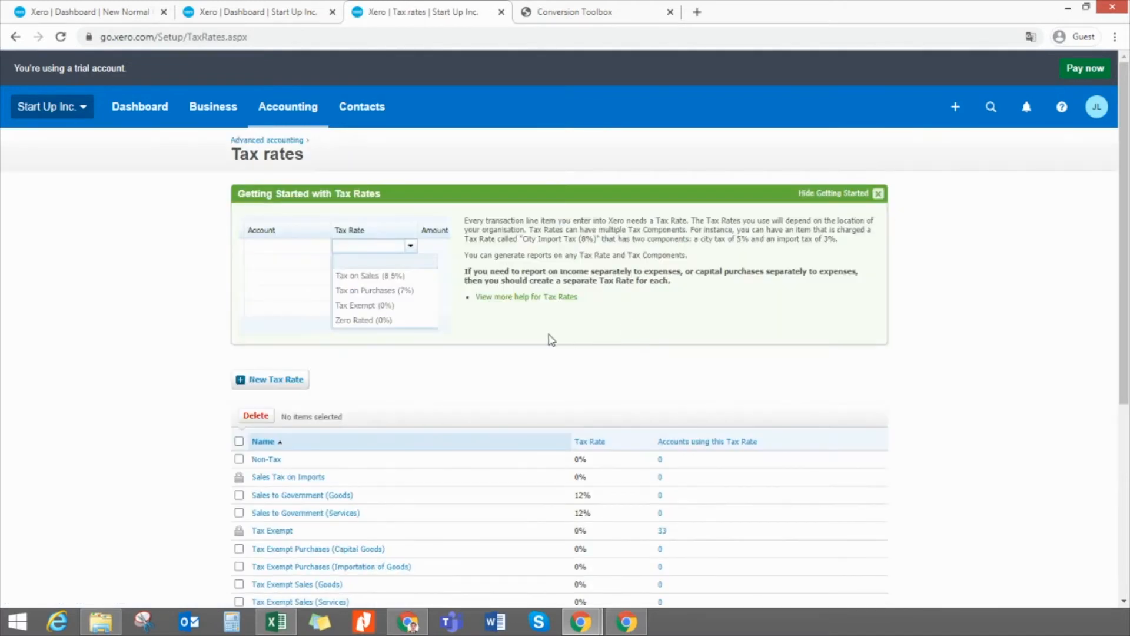
pyautogui.scroll(-5, 548, 335)
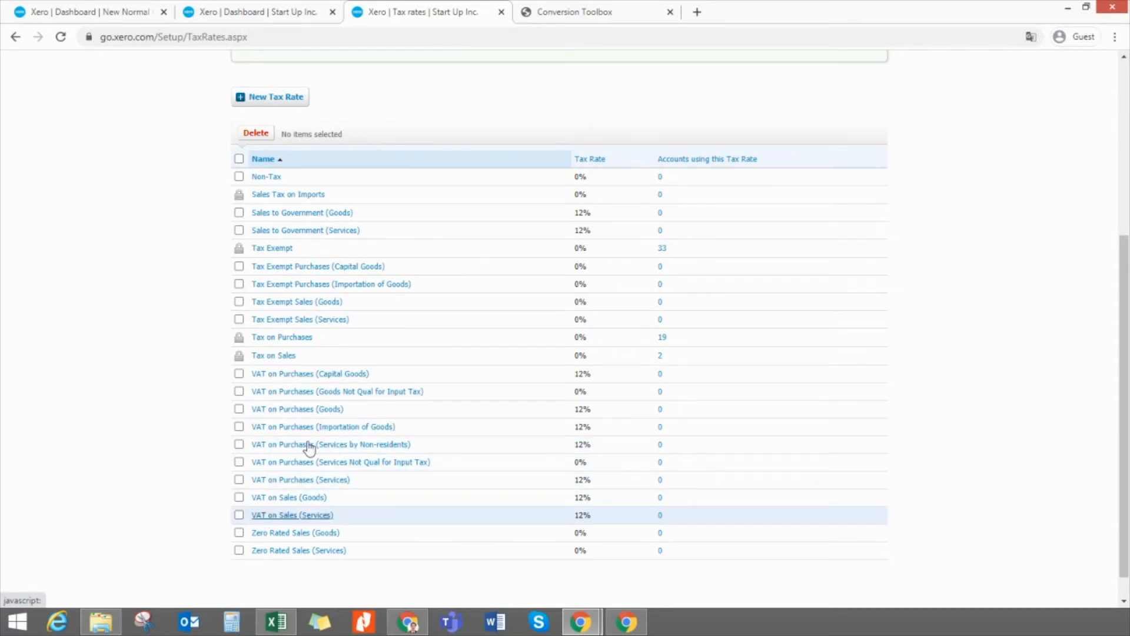
pyautogui.click(586, 12)
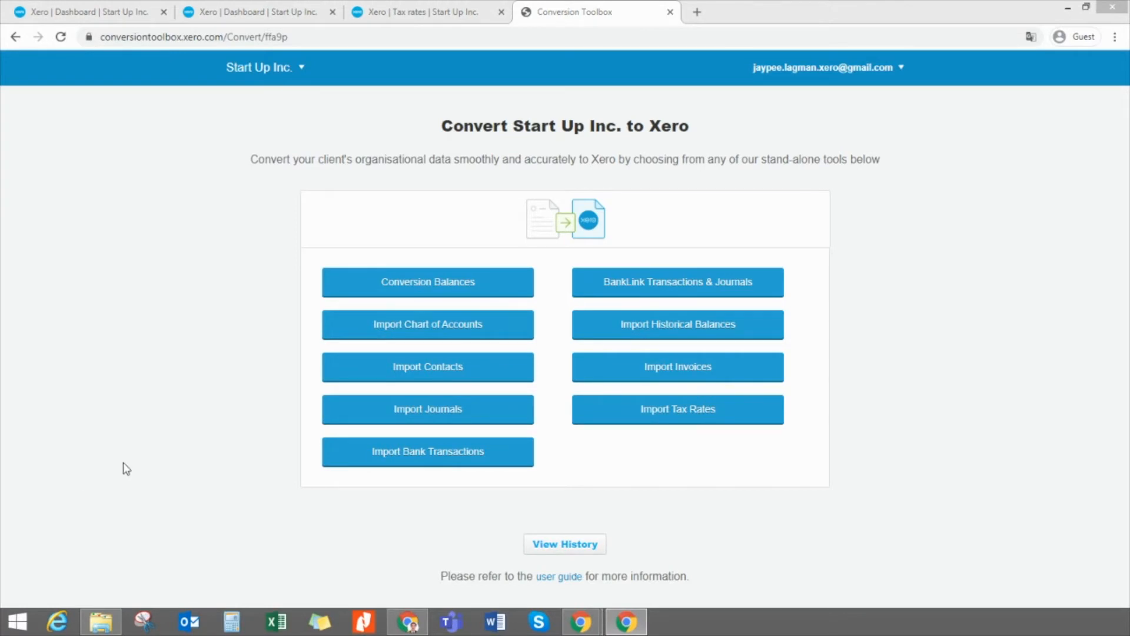
# Advance Import Chart Of Accounts to its upload step and open ChartOfAccounts Template.csv in Excel
pyautogui.click(437, 326)
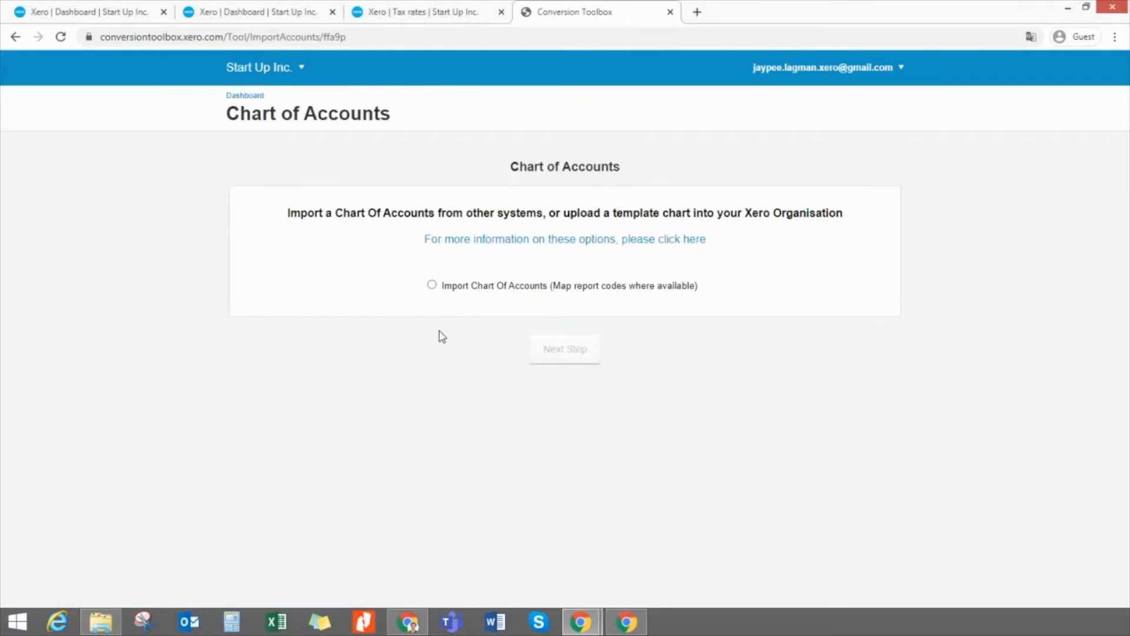
pyautogui.click(432, 286)
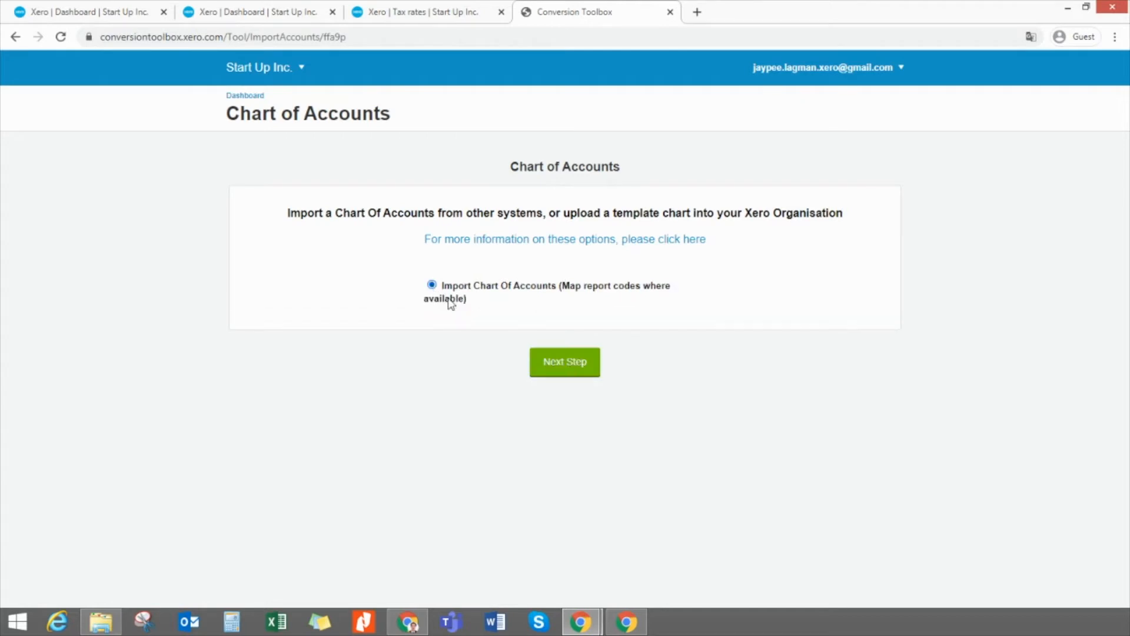
pyautogui.click(575, 366)
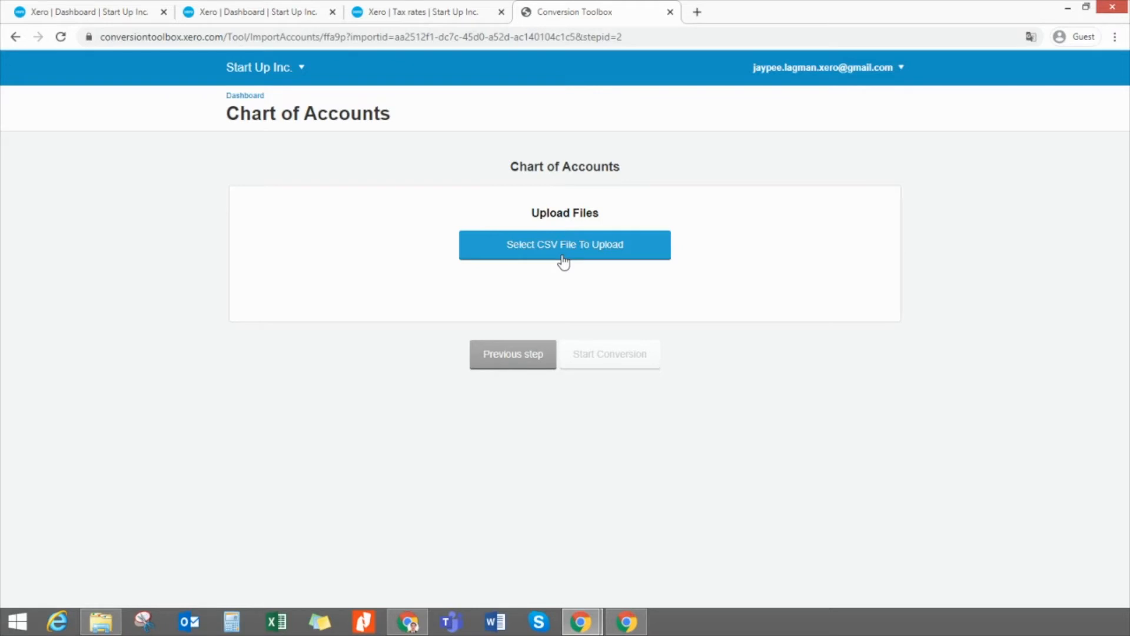
pyautogui.click(105, 624)
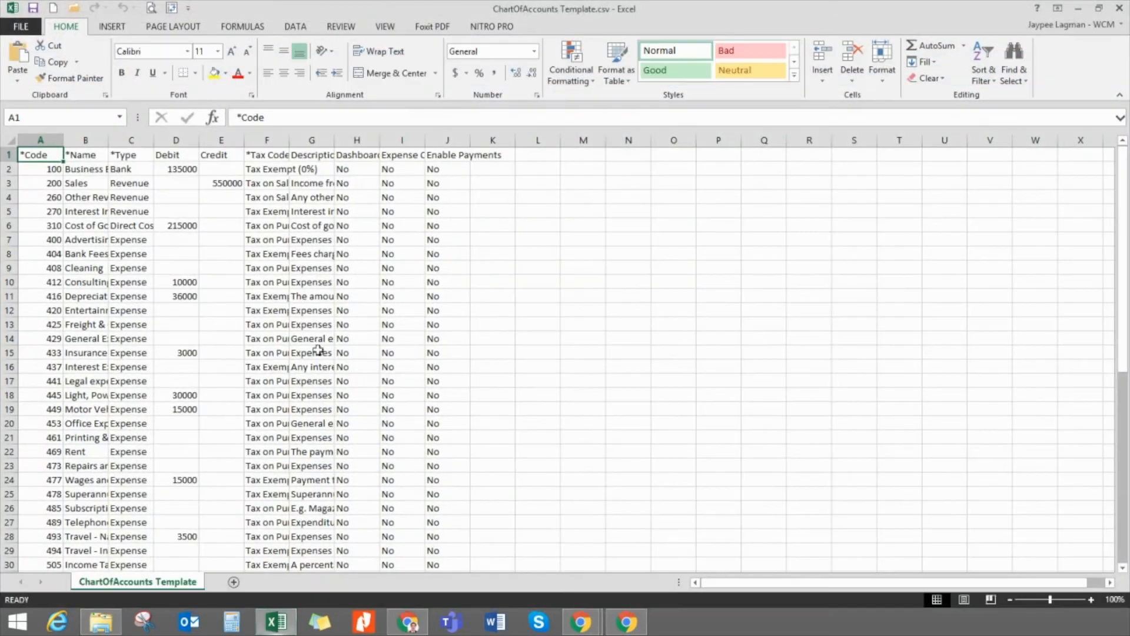
pyautogui.click(318, 353)
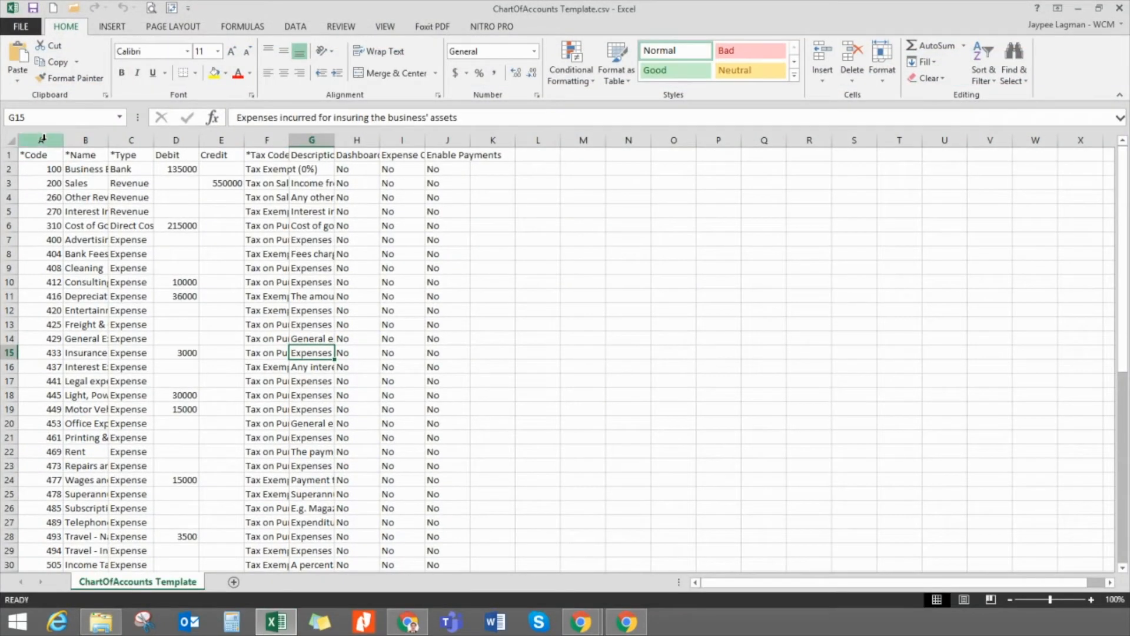
# Select and scroll through the Debit and Credit columns to review the balances
pyautogui.moveTo(176, 140); pyautogui.dragTo(227, 141)
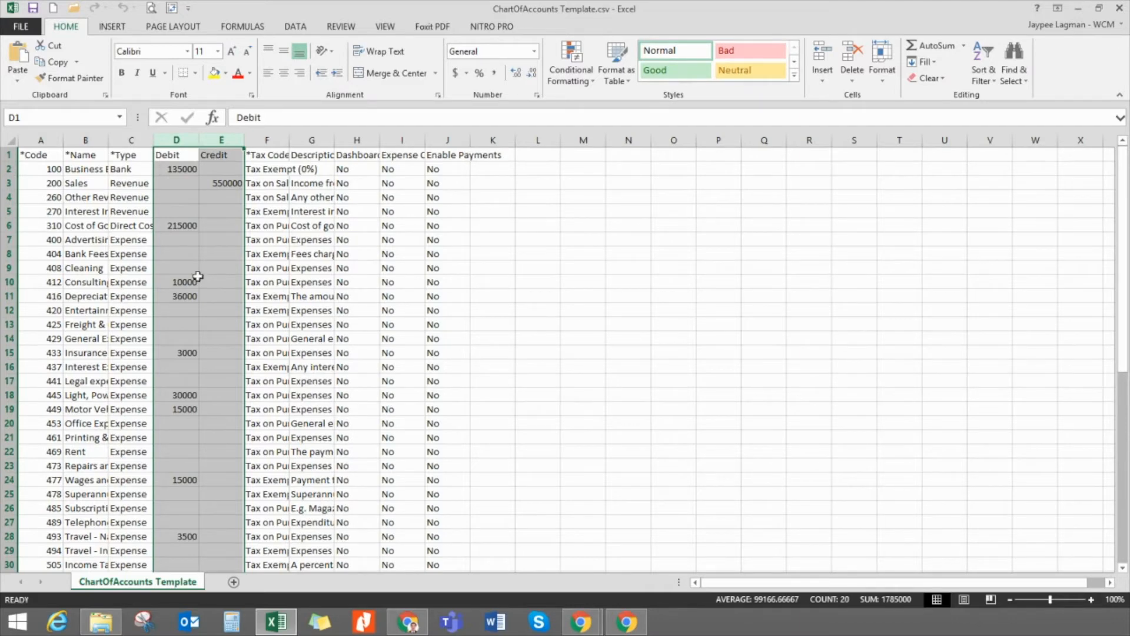
pyautogui.scroll(-5, 198, 276)
pyautogui.scroll(-4, 198, 276)
pyautogui.scroll(9, 198, 274)
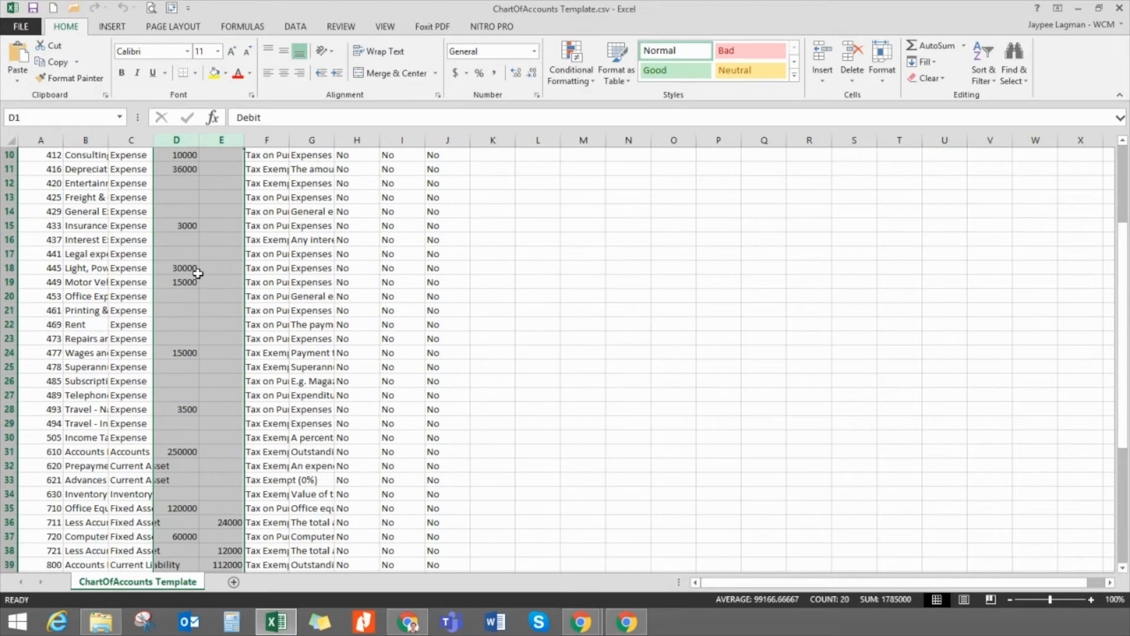
pyautogui.click(200, 269)
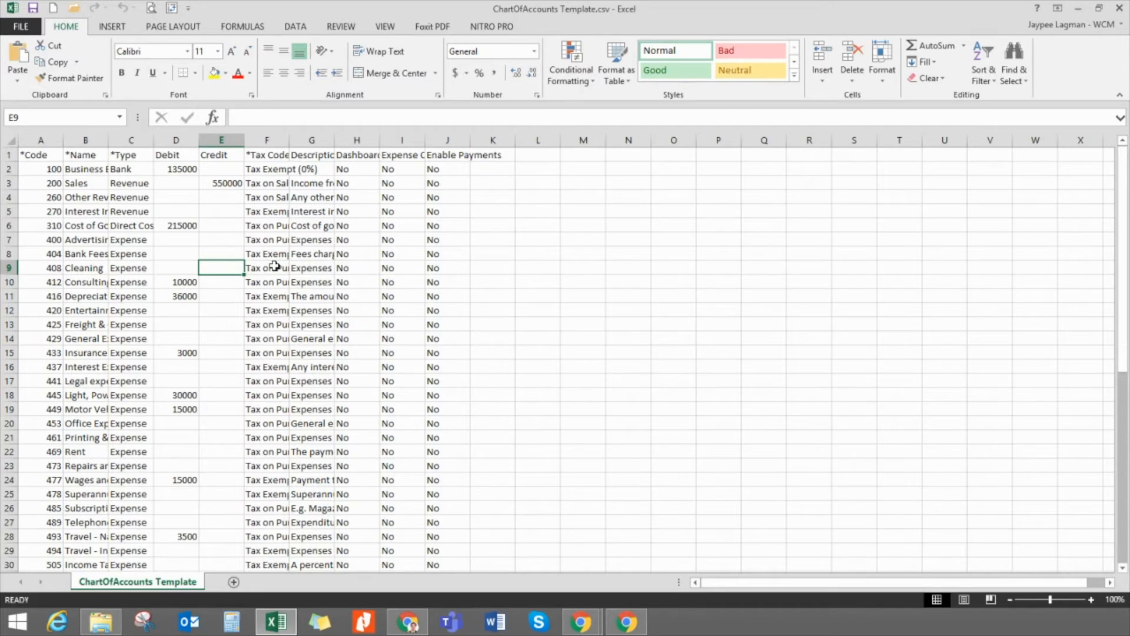
pyautogui.scroll(-11, 274, 266)
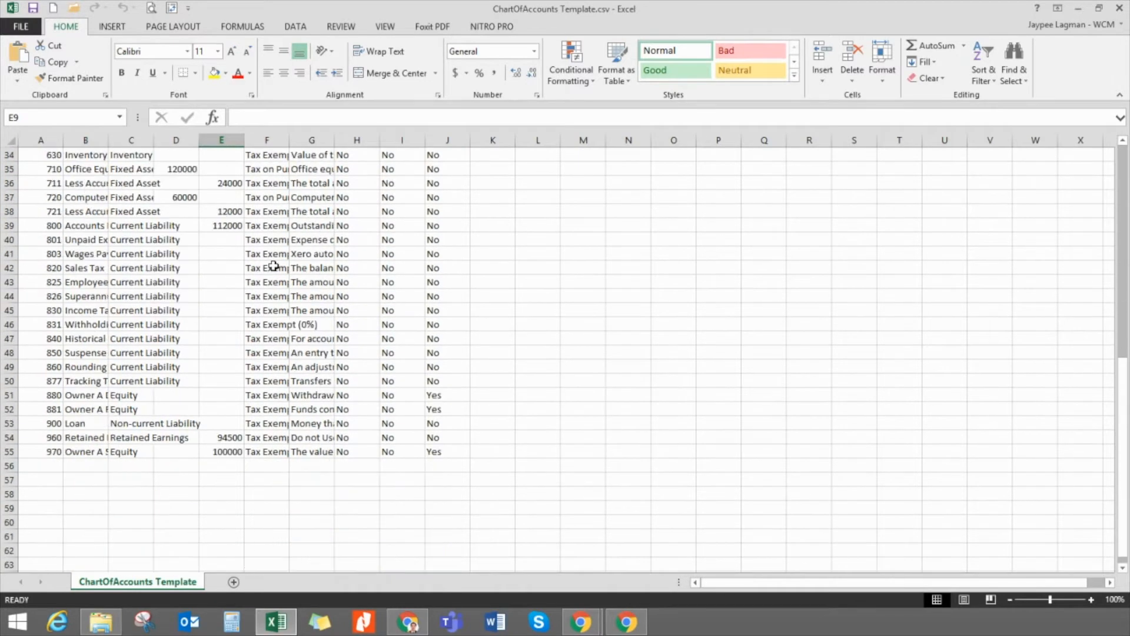
pyautogui.scroll(-1, 274, 266)
pyautogui.scroll(12, 274, 266)
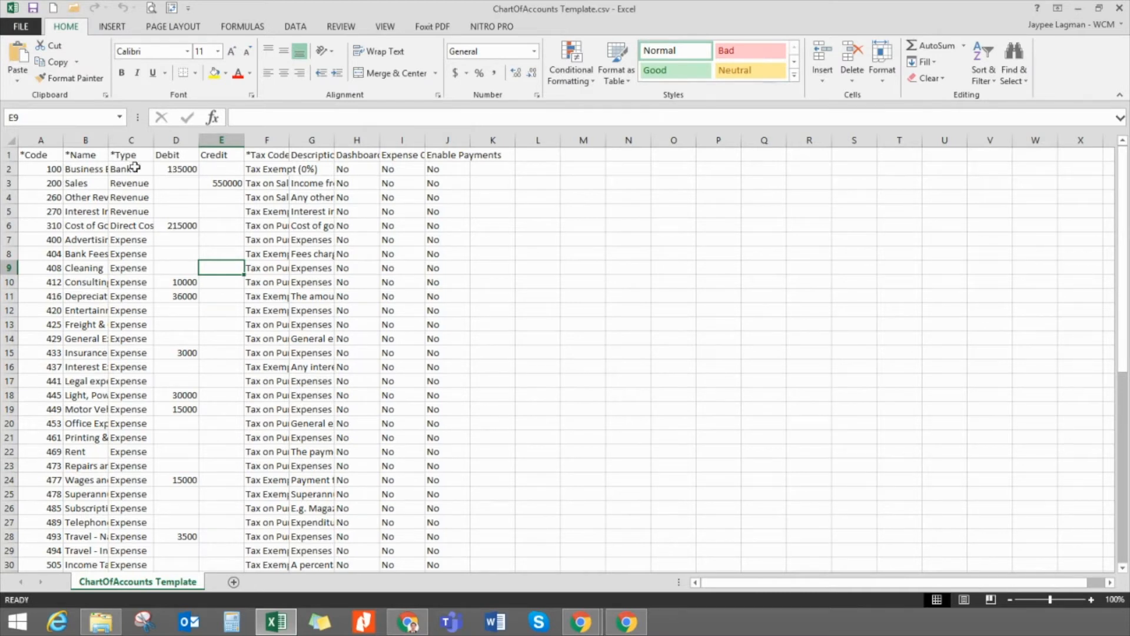
# Autofit column B to show full account names like Business Bank Account
pyautogui.click(135, 168)
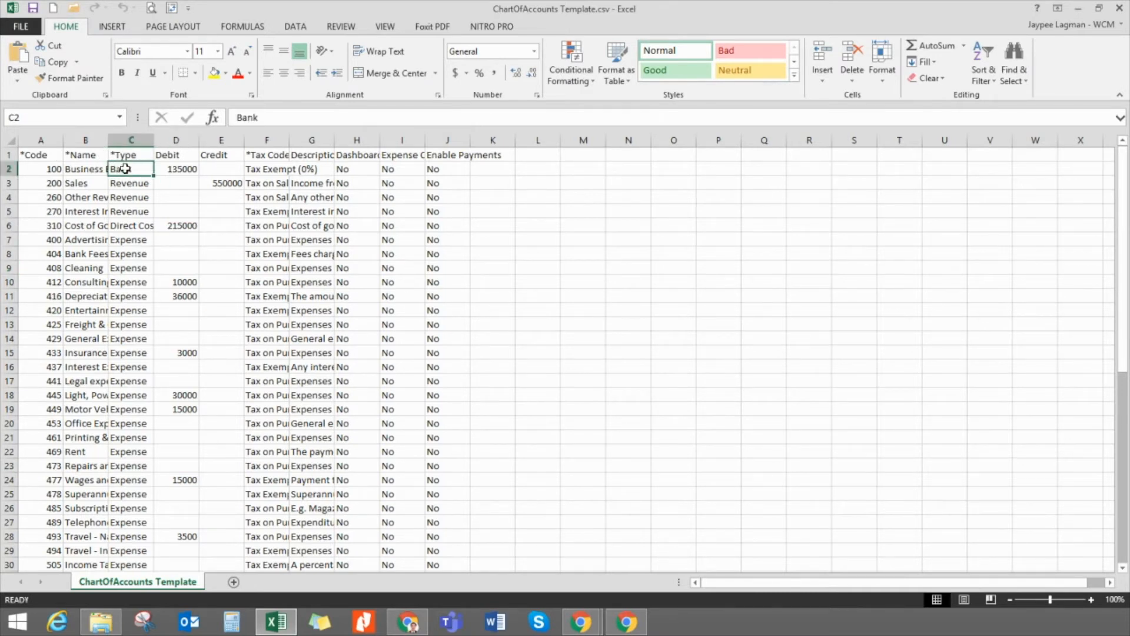
pyautogui.doubleClick(108, 140)
pyautogui.click(147, 169)
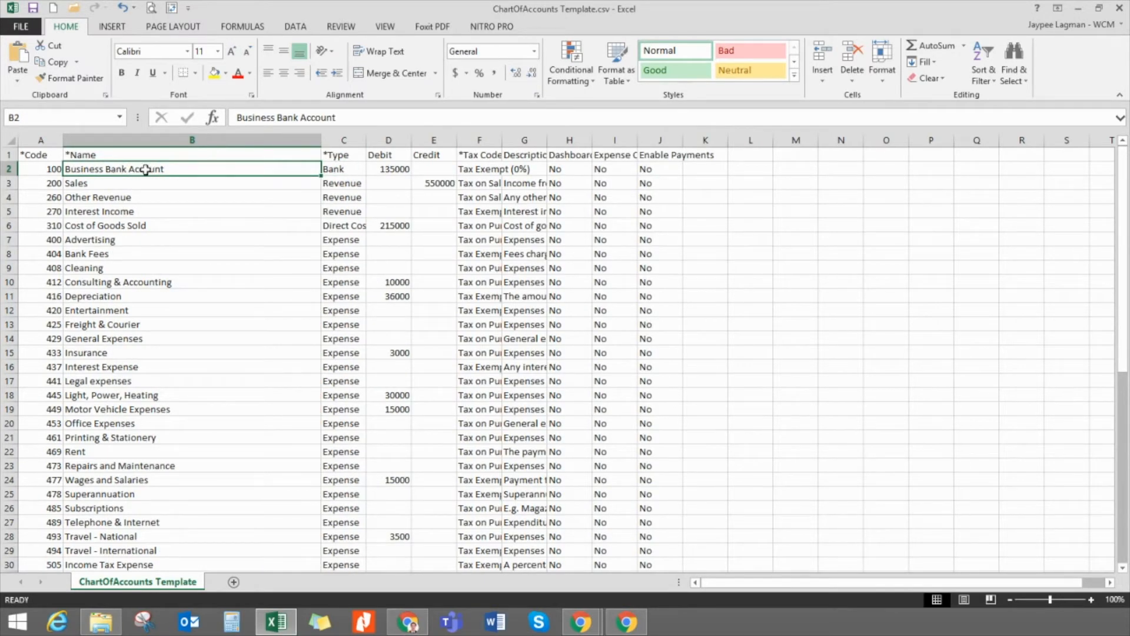
pyautogui.click(53, 170)
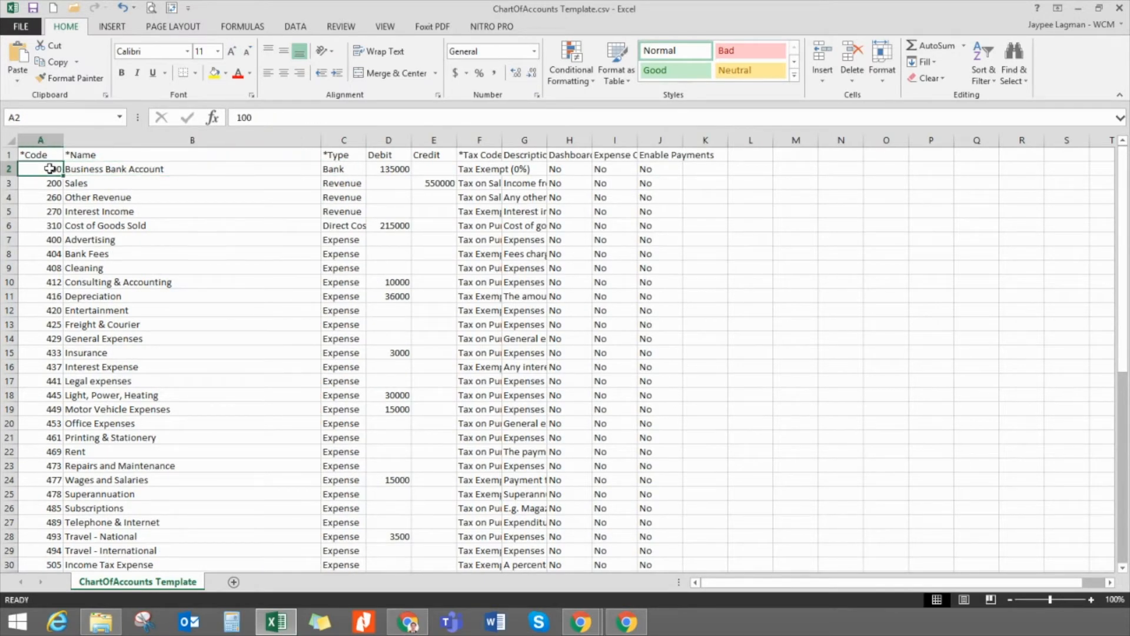
pyautogui.click(107, 170)
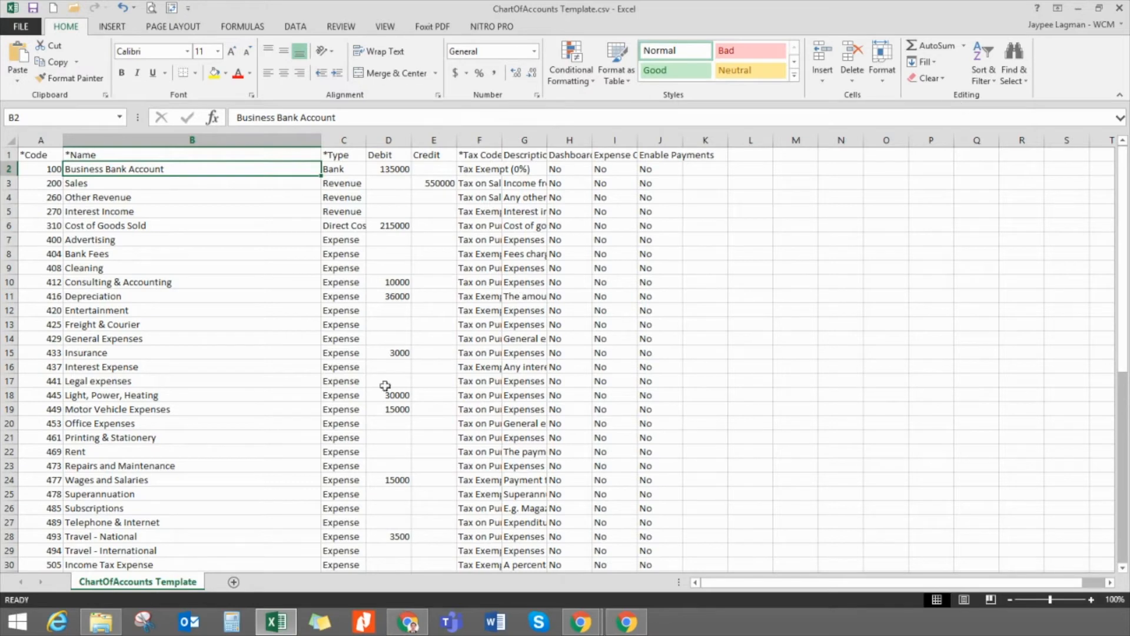
# Upload ChartOfAccounts Template.csv as the chart of accounts and start its conversion
pyautogui.click(1079, 9)
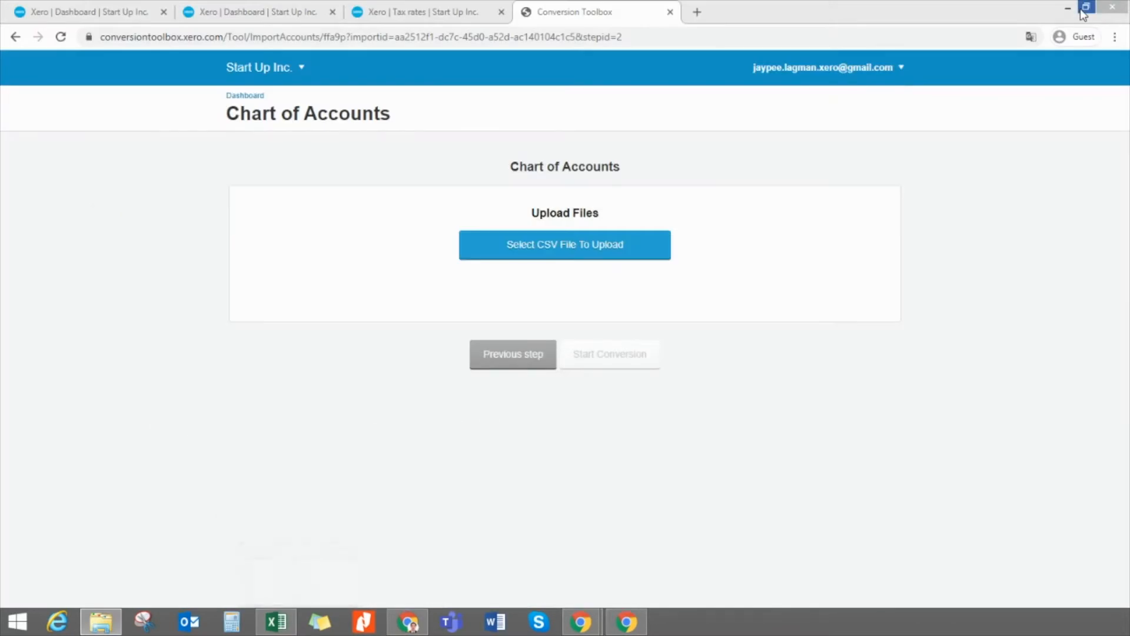
pyautogui.click(570, 247)
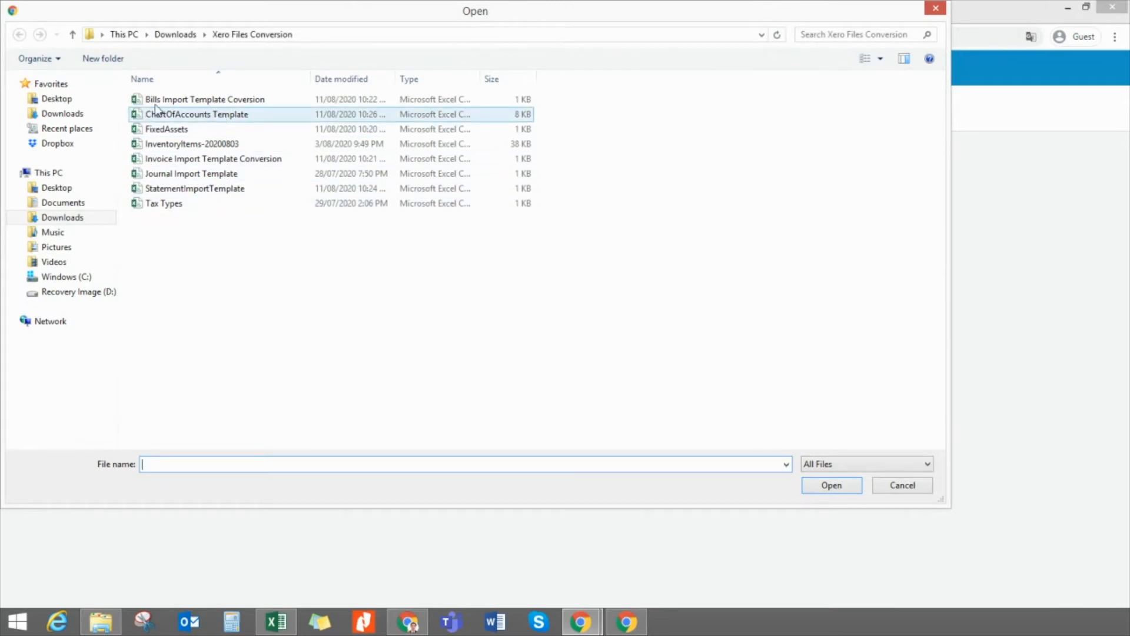
pyautogui.click(222, 118)
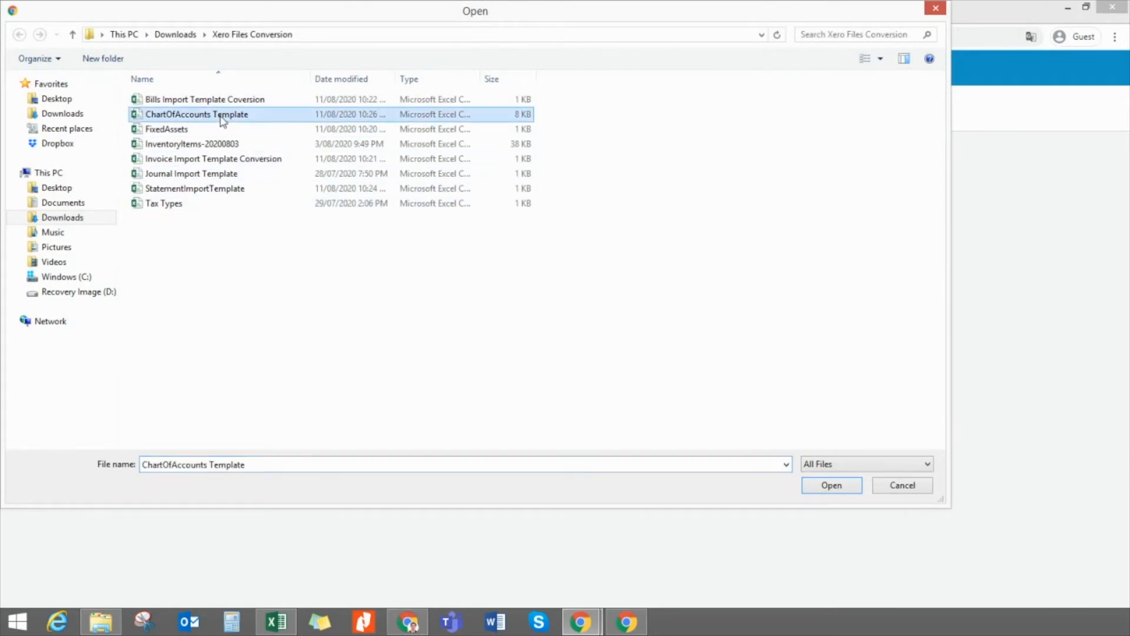
pyautogui.click(831, 486)
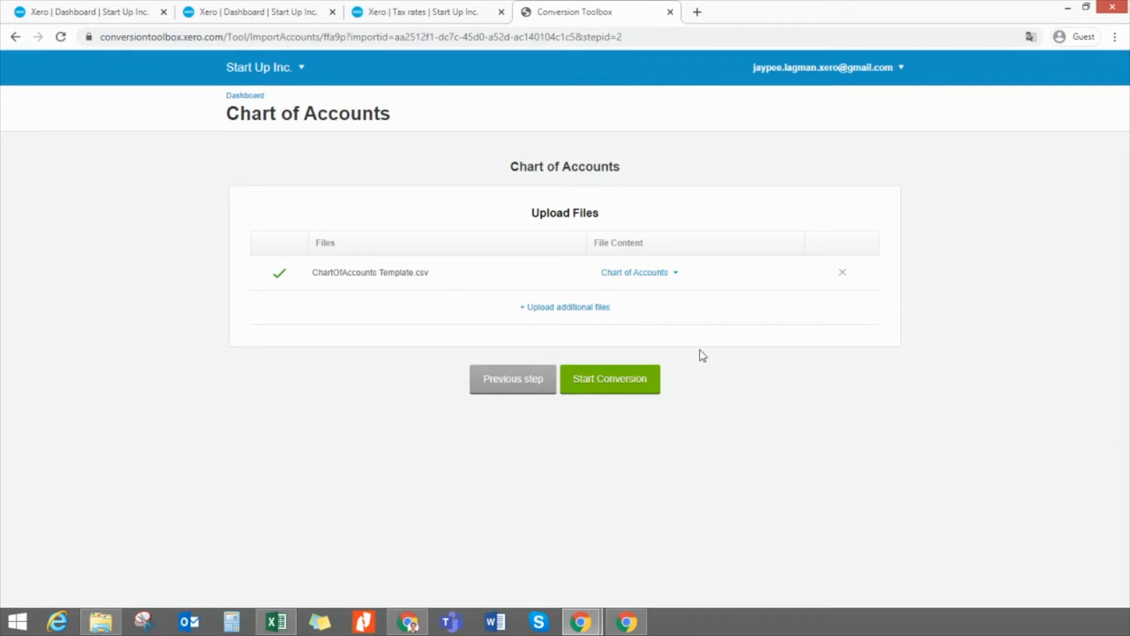
pyautogui.click(616, 387)
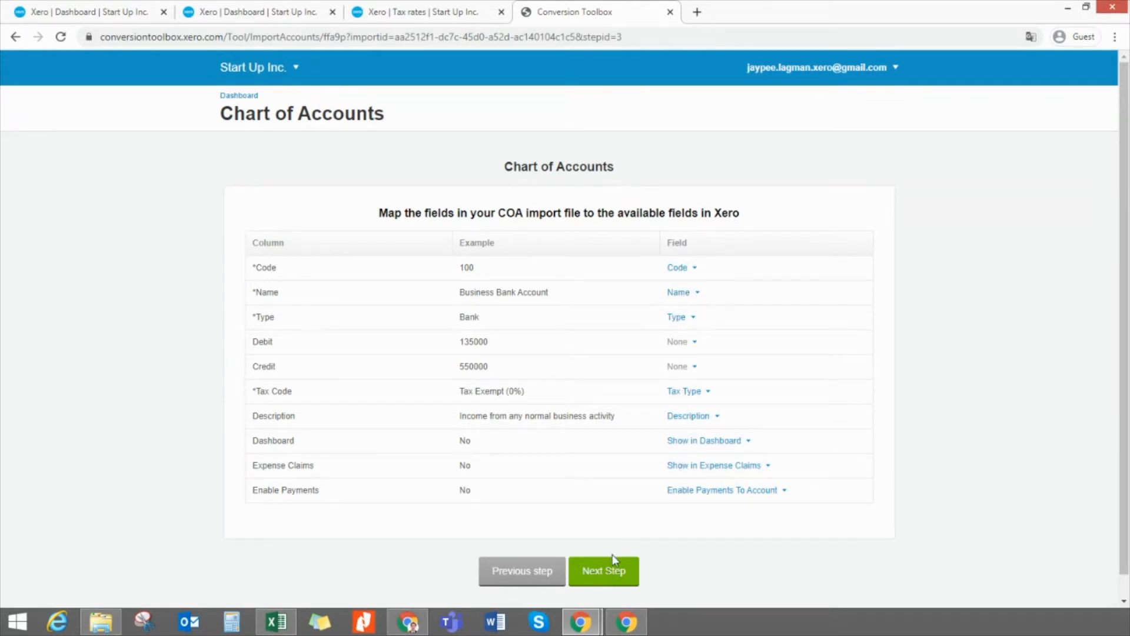
# Accept the field and tax rate mappings, and map Inventory to the Current Asset account type
pyautogui.click(610, 575)
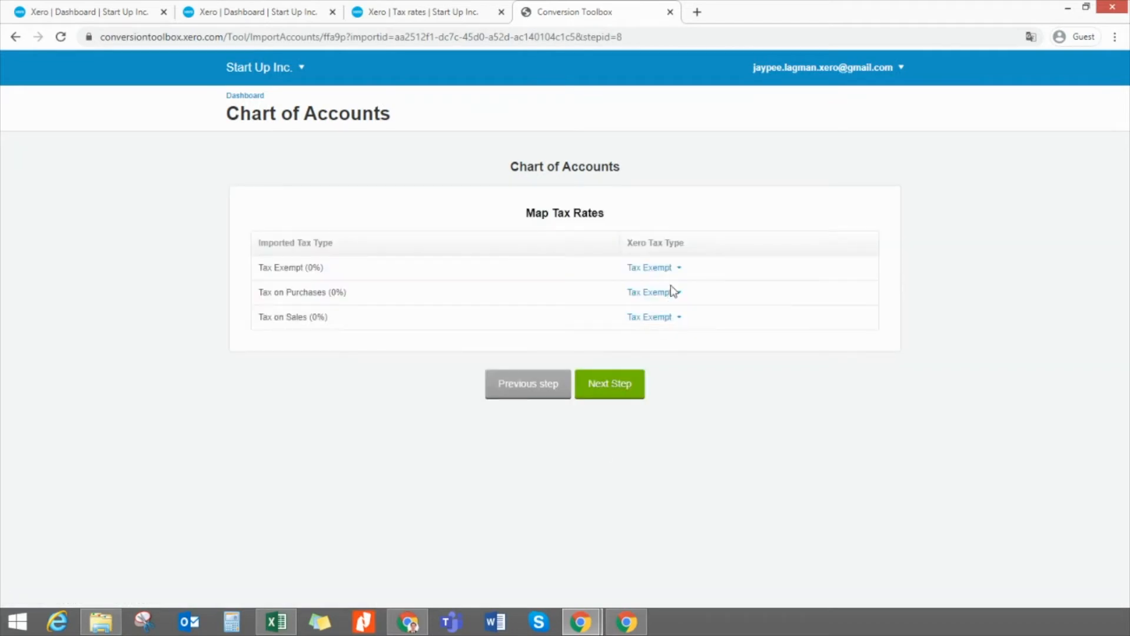
pyautogui.click(613, 391)
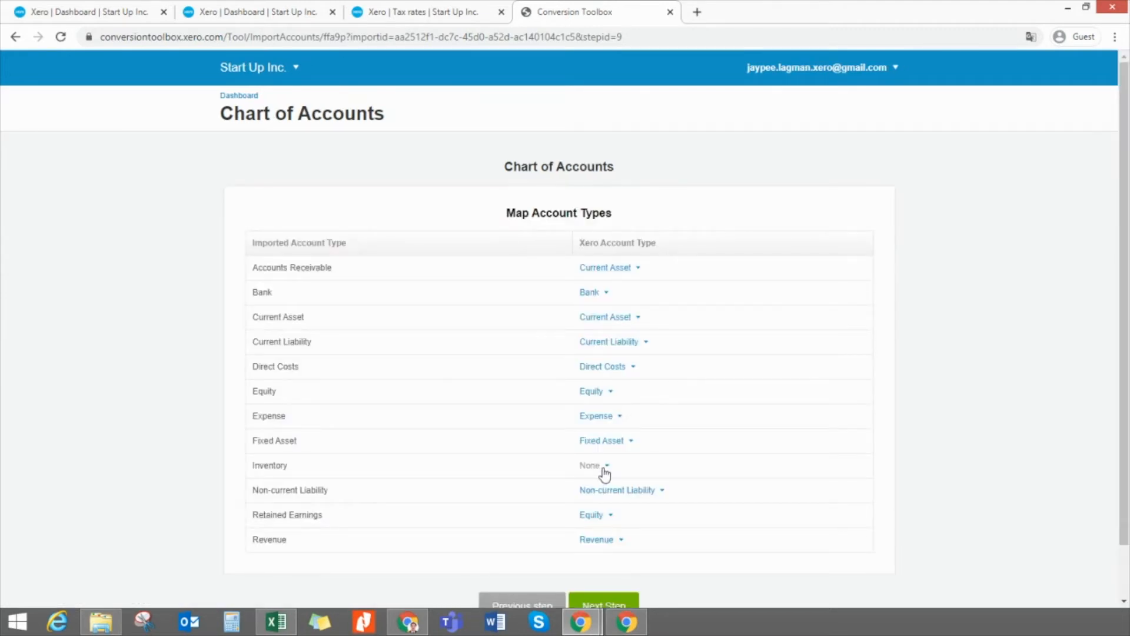
pyautogui.click(598, 467)
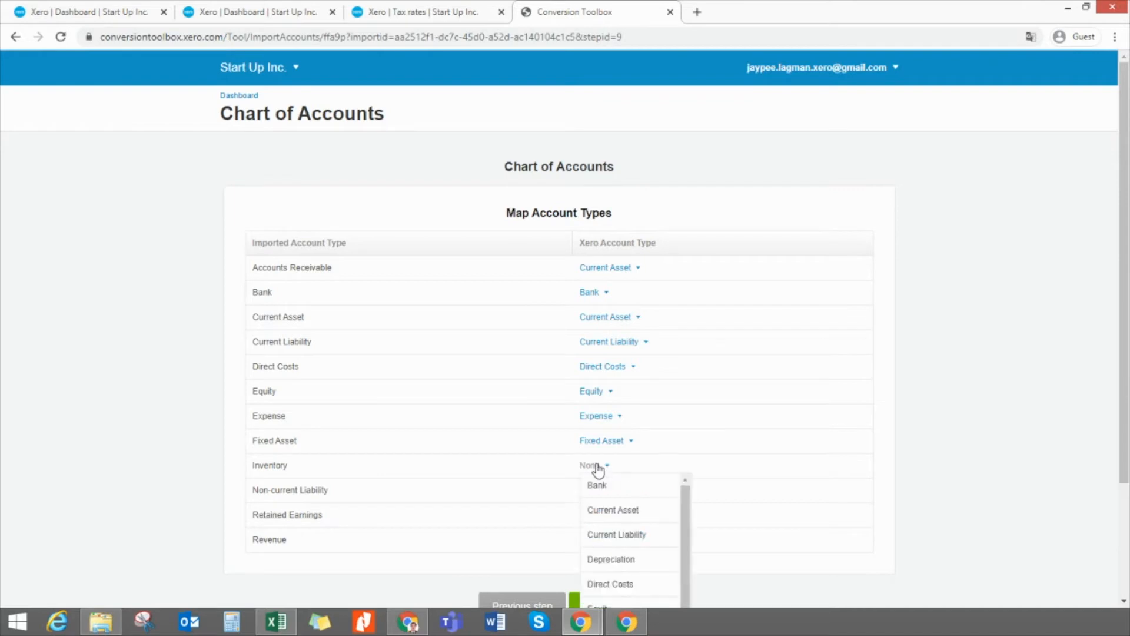
pyautogui.click(607, 511)
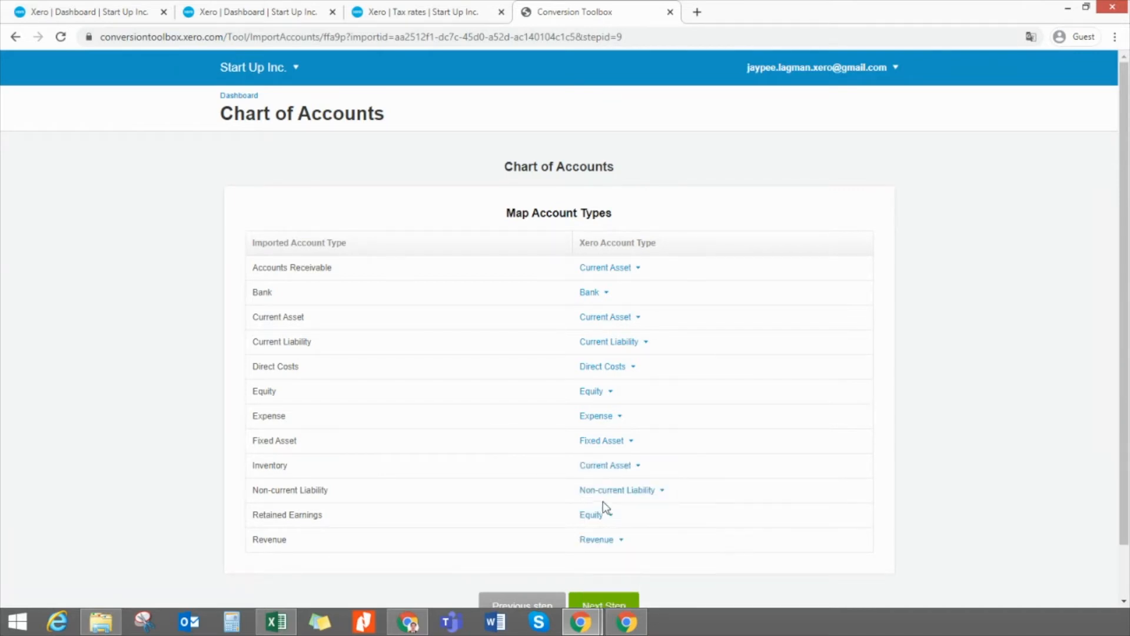
pyautogui.scroll(-1, 766, 494)
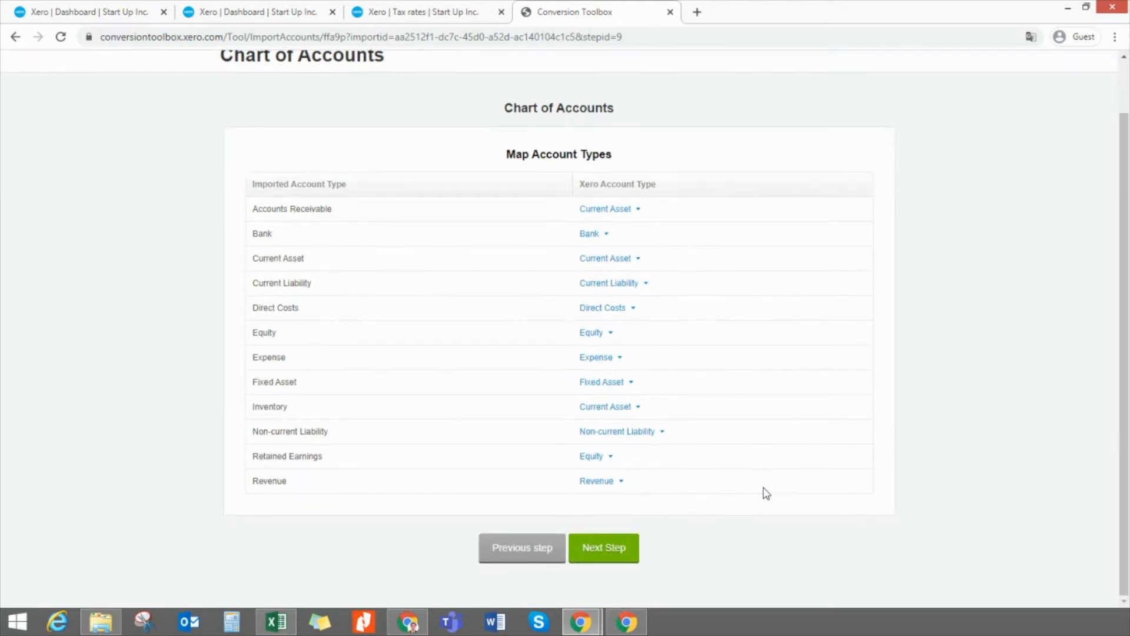
pyautogui.click(622, 552)
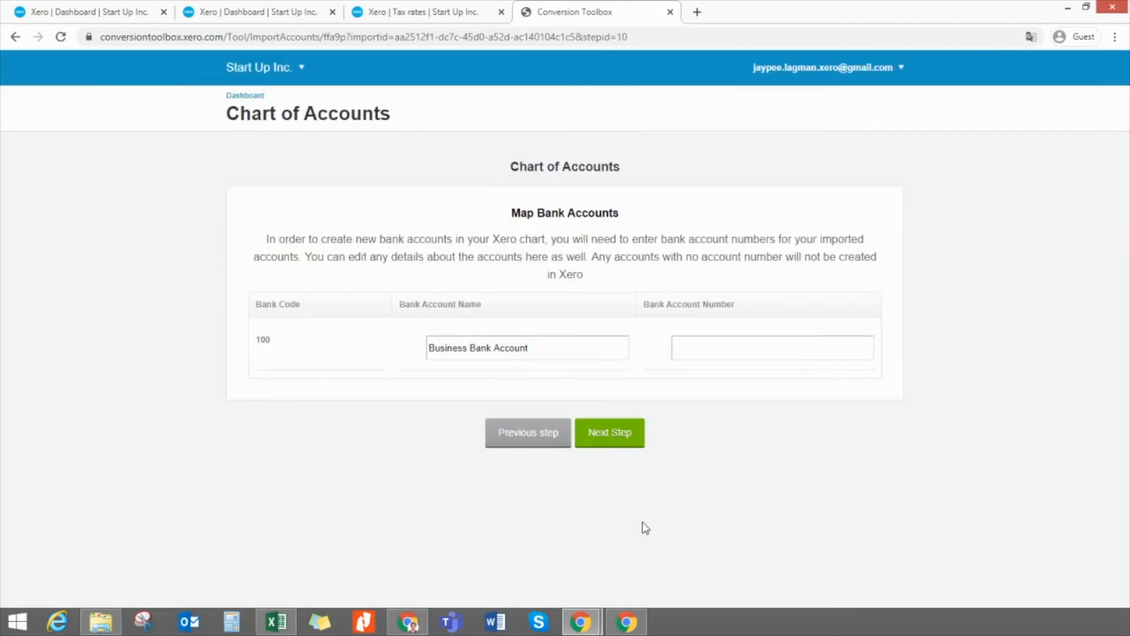
# Enter a bank account number for the Business Bank Account and save it
pyautogui.click(705, 352)
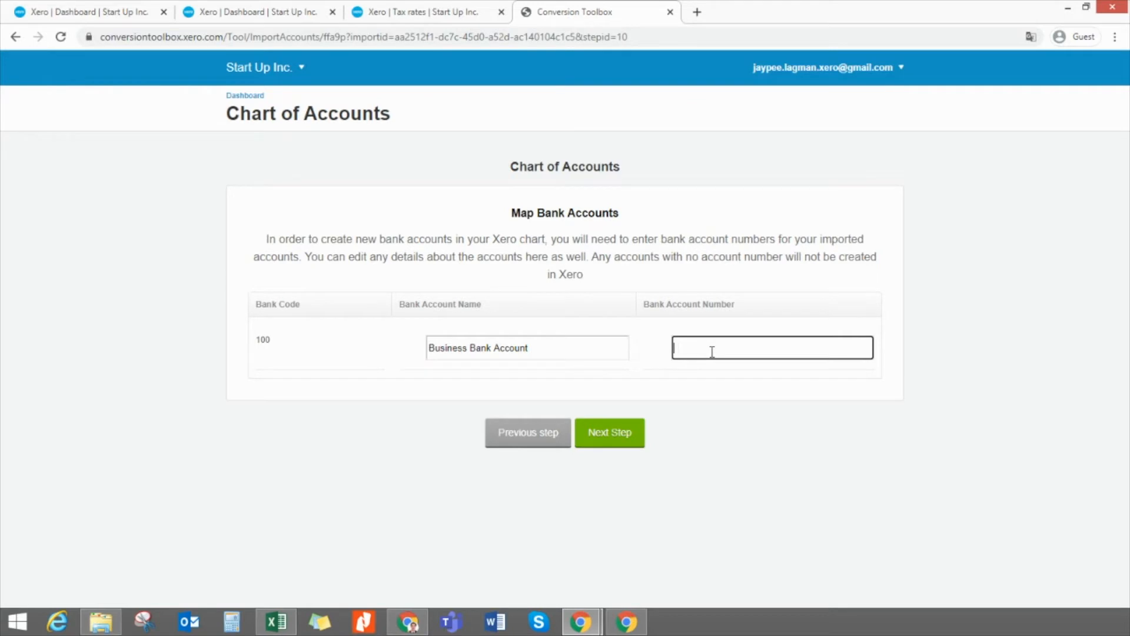
pyautogui.write('000000000')
pyautogui.click(625, 439)
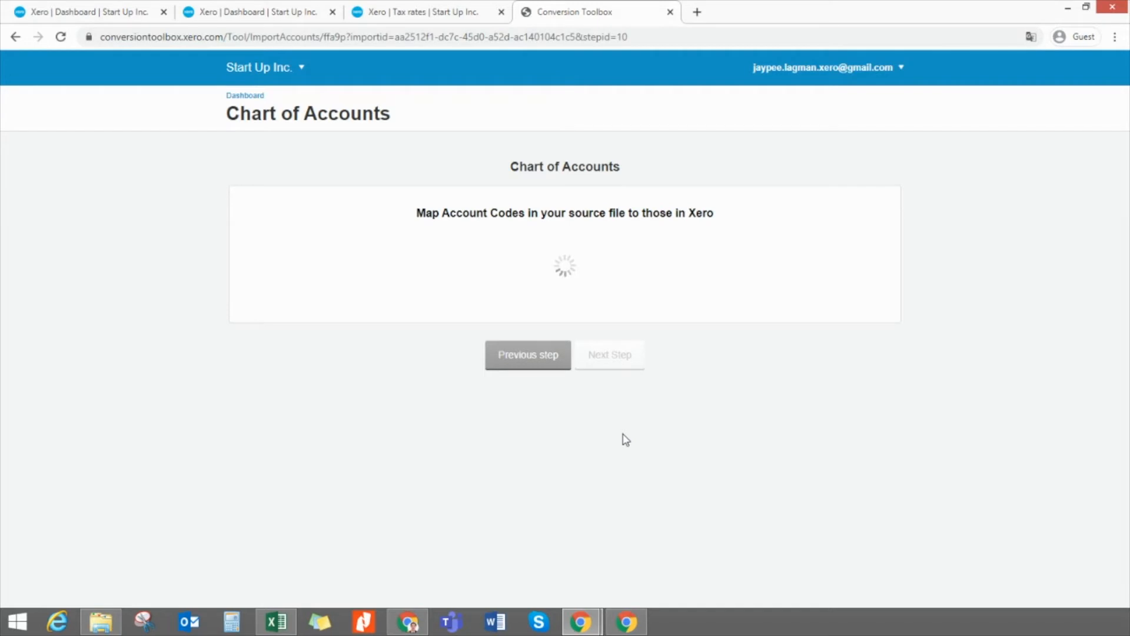
pyautogui.scroll(-1, 625, 439)
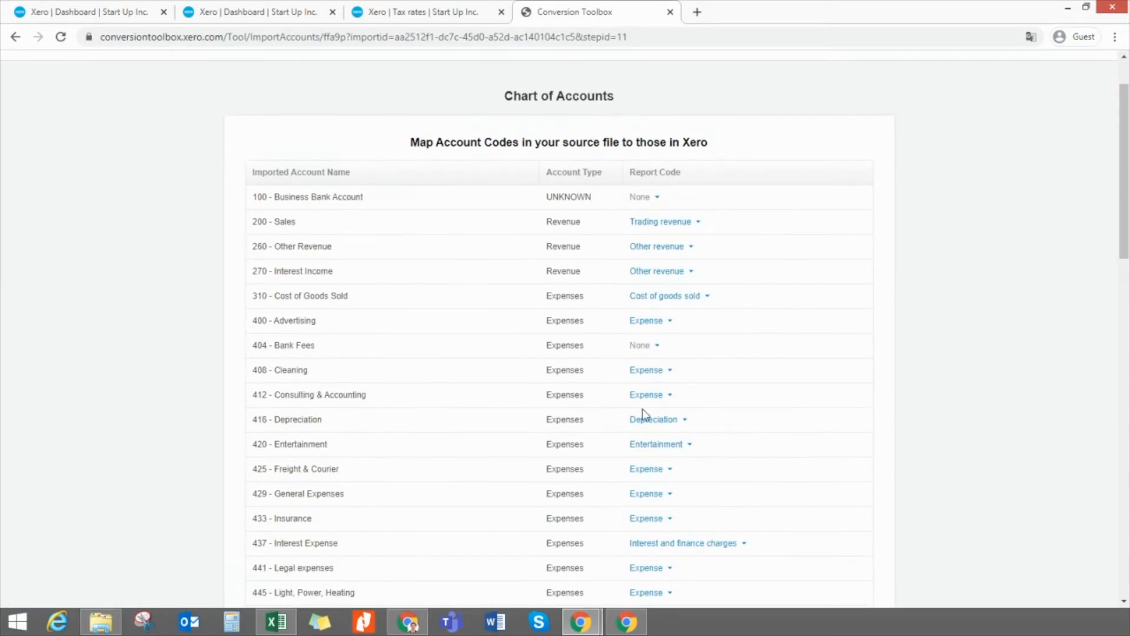
# Assign the Bank accounts/(overdraft) report code to 100 Business Bank Account
pyautogui.click(651, 203)
pyautogui.click(518, 222)
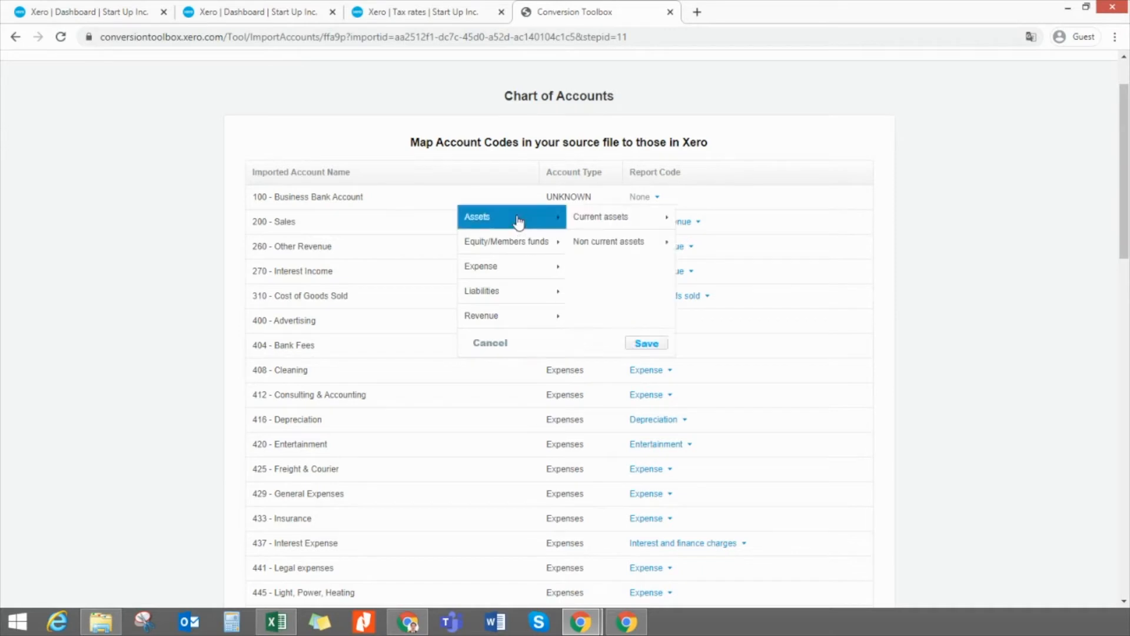
pyautogui.click(612, 219)
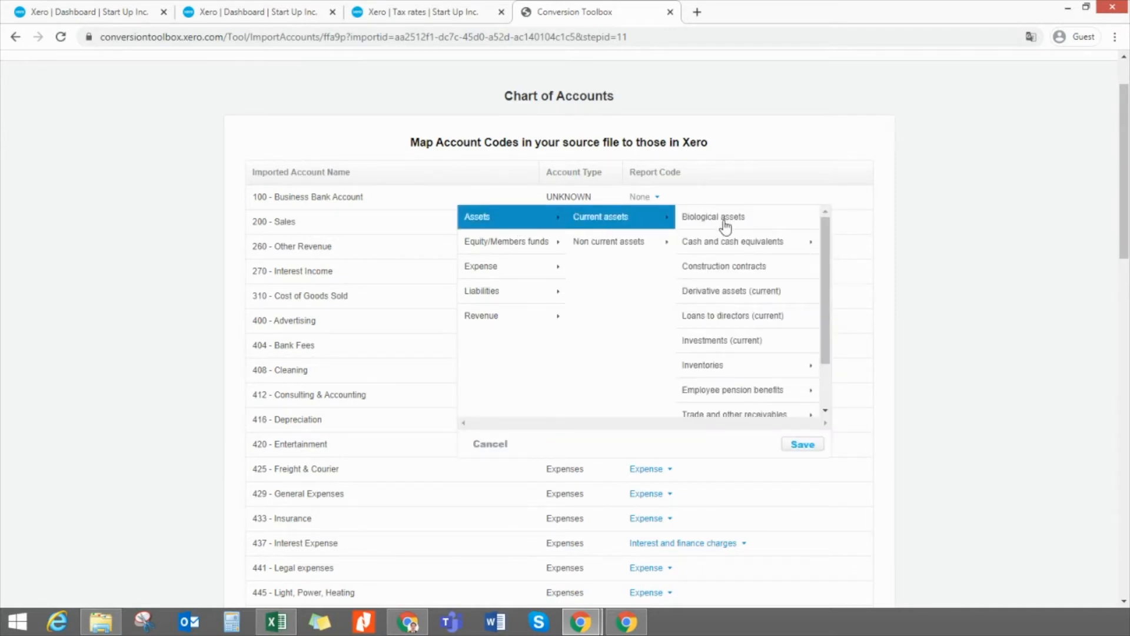
pyautogui.click(728, 244)
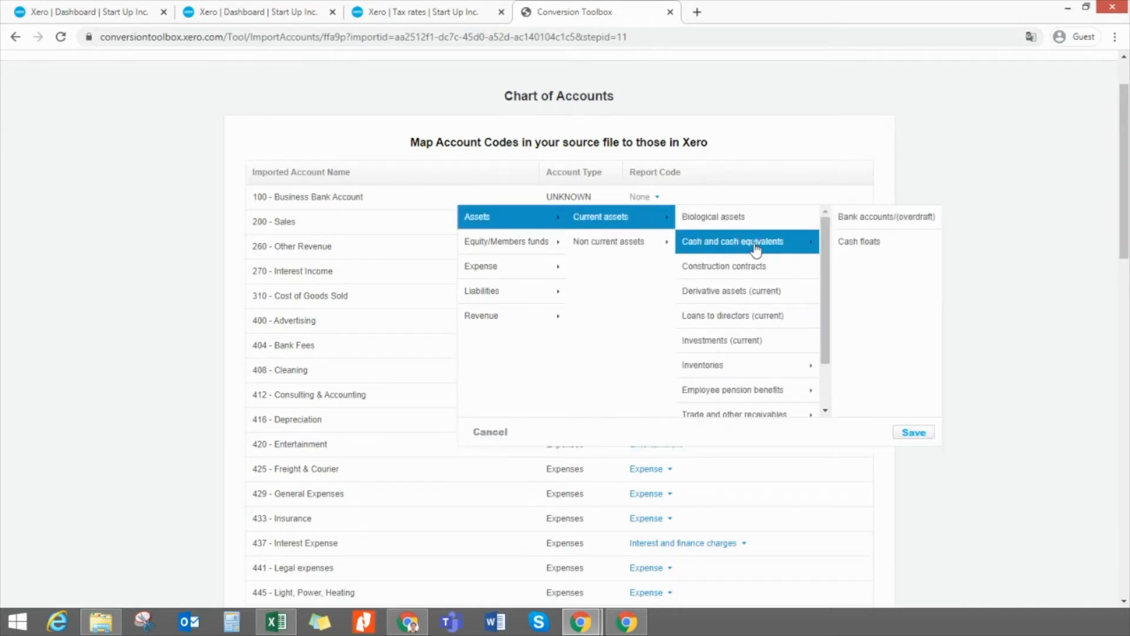
pyautogui.click(857, 221)
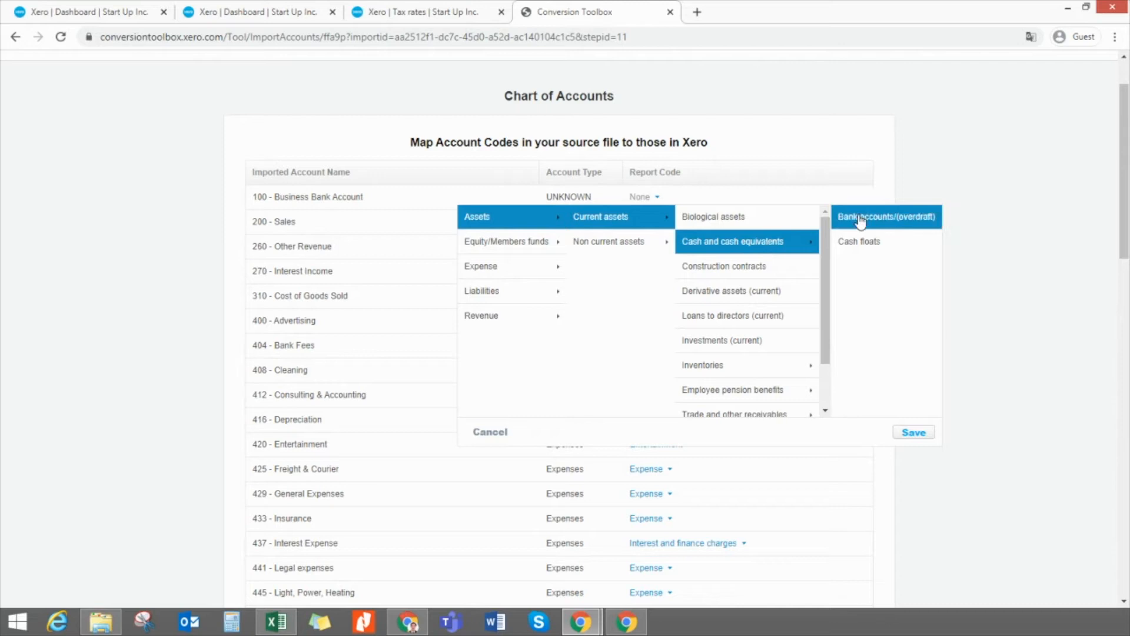
pyautogui.click(913, 434)
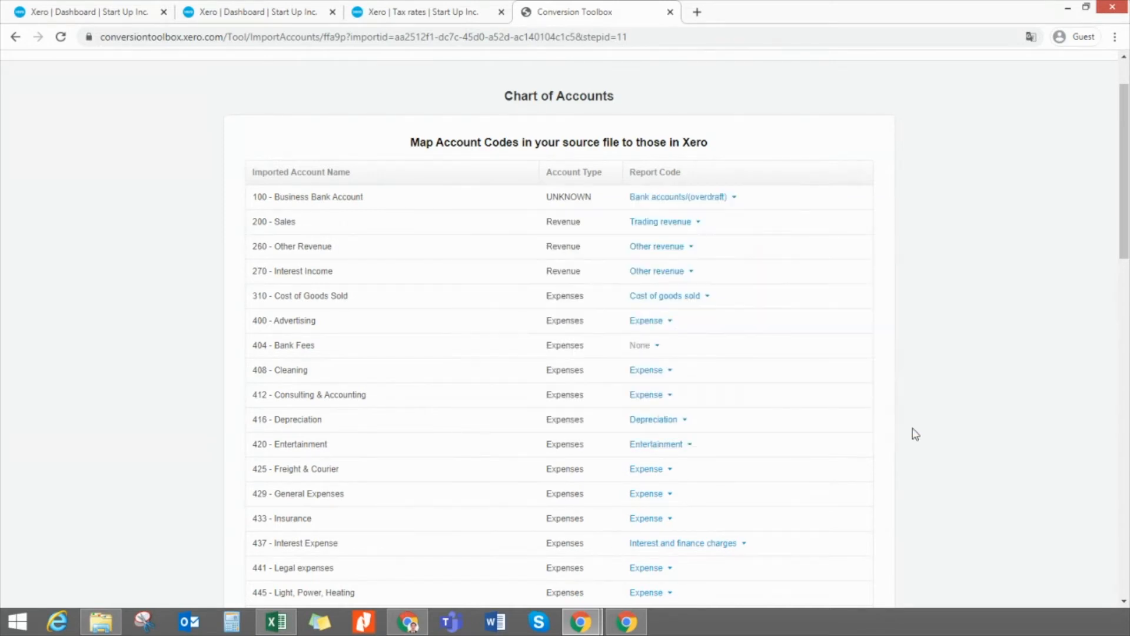
# Set Expense as the report code for 404 Bank Fees, 477 Wages and Salaries and 478 Superannuation
pyautogui.click(641, 347)
pyautogui.click(481, 371)
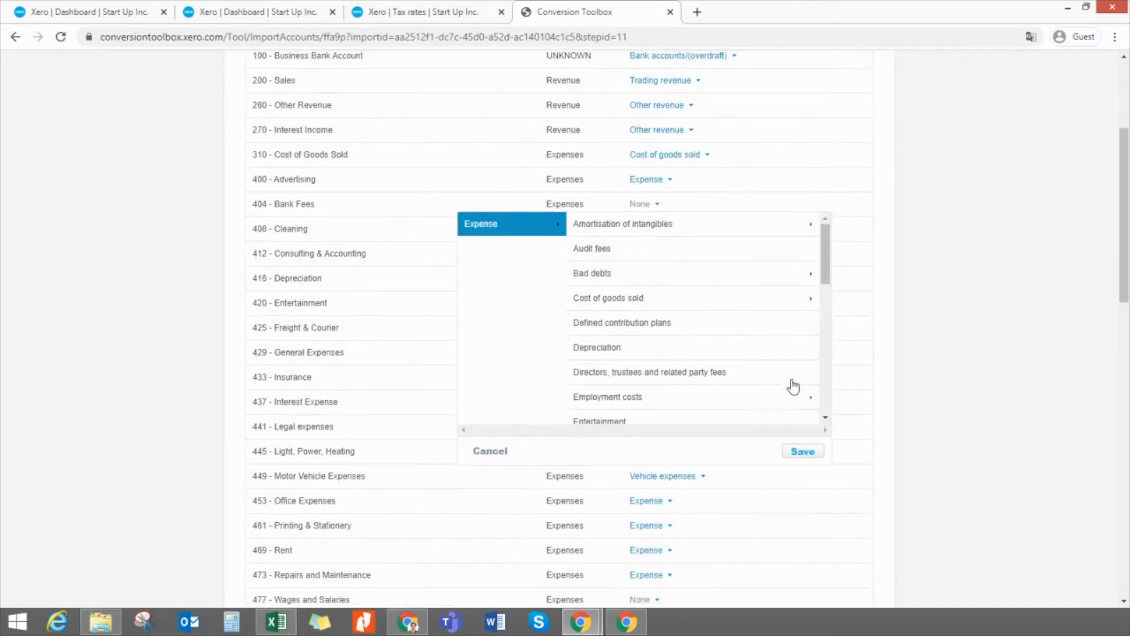
pyautogui.click(803, 454)
pyautogui.scroll(-6, 883, 339)
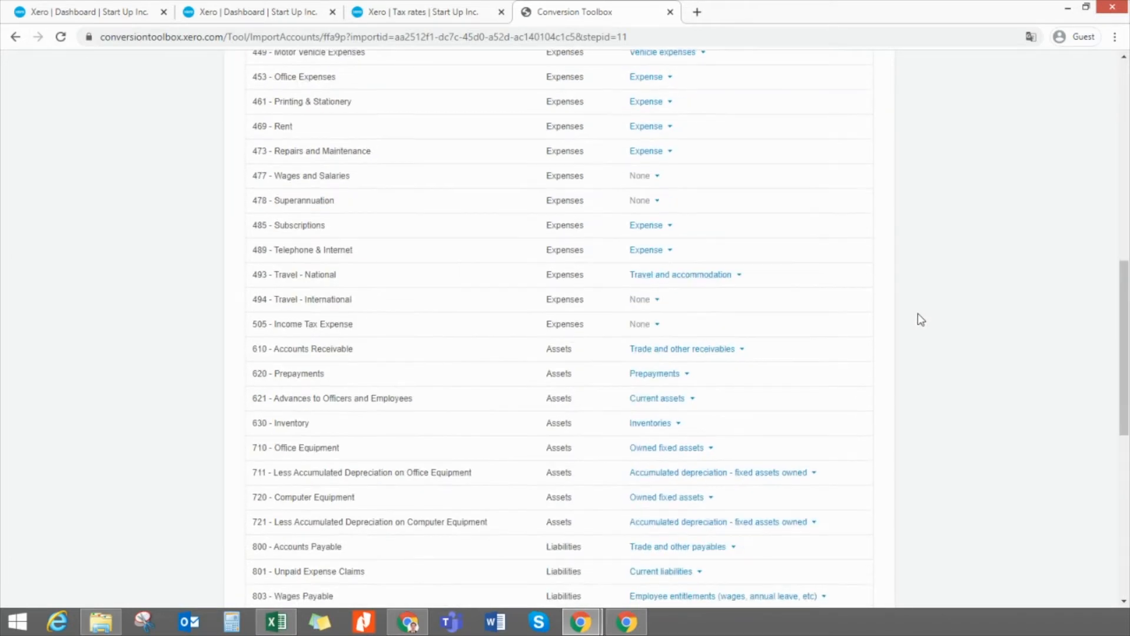
pyautogui.click(646, 177)
pyautogui.click(485, 197)
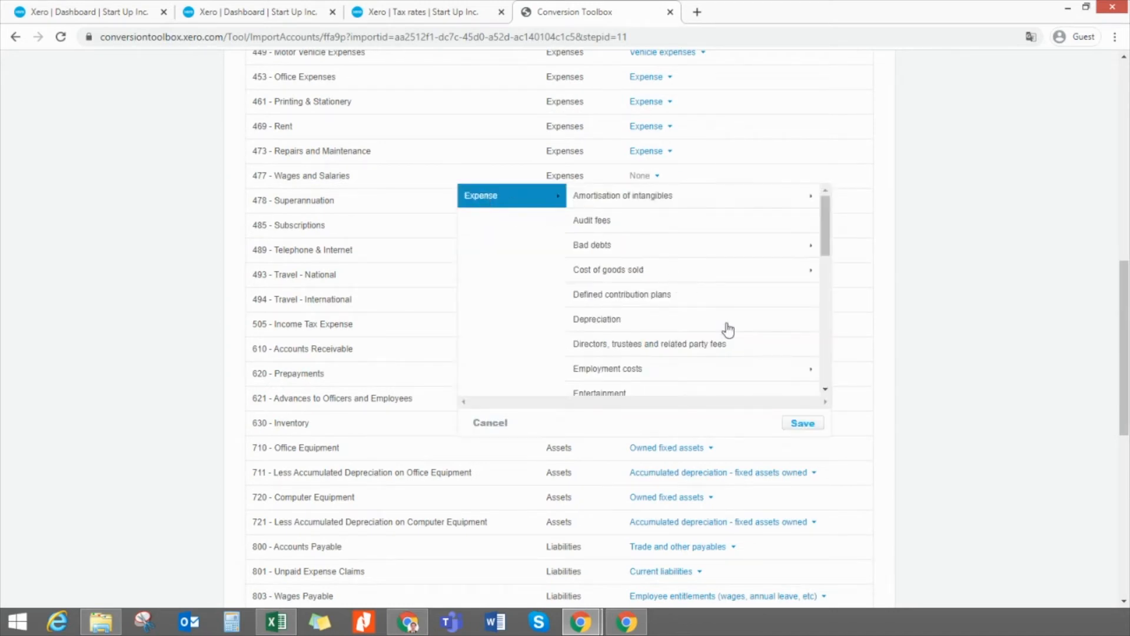
pyautogui.click(803, 424)
pyautogui.click(639, 201)
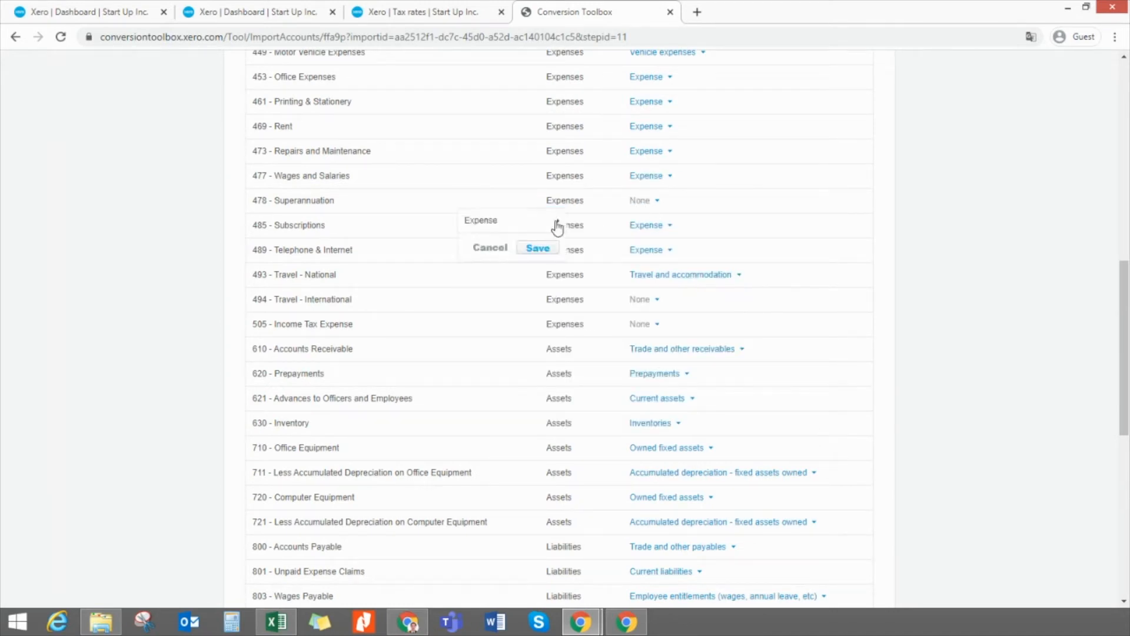
pyautogui.click(485, 222)
pyautogui.click(810, 454)
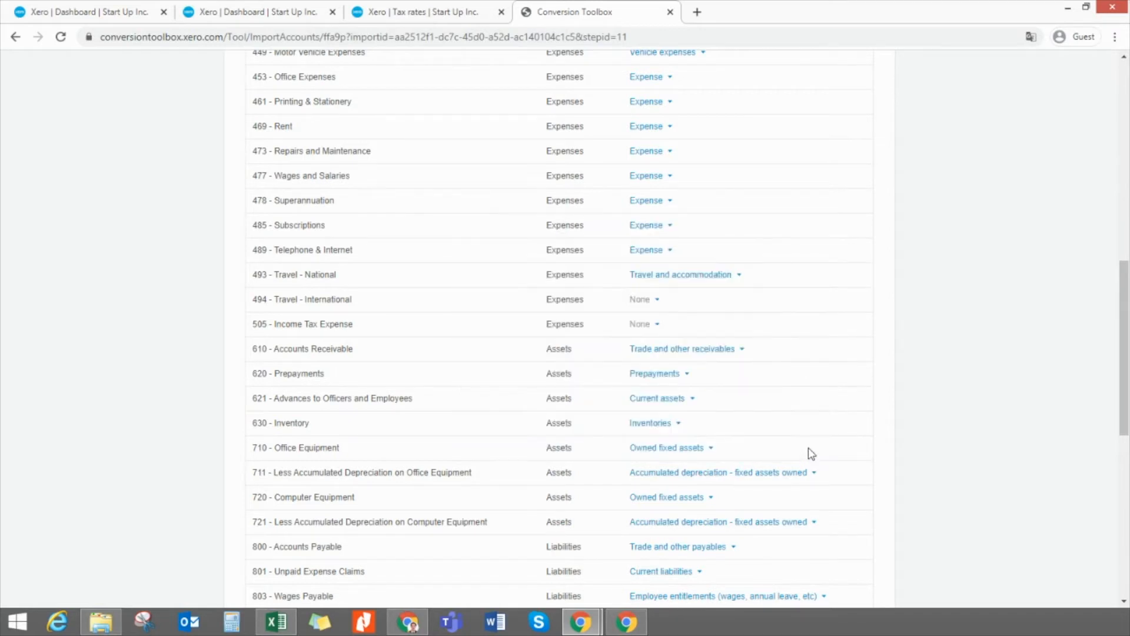
# Set Expense as the report code for 494 Travel - International and 505 Income Tax Expense
pyautogui.scroll(-1, 695, 324)
pyautogui.click(643, 233)
pyautogui.click(480, 252)
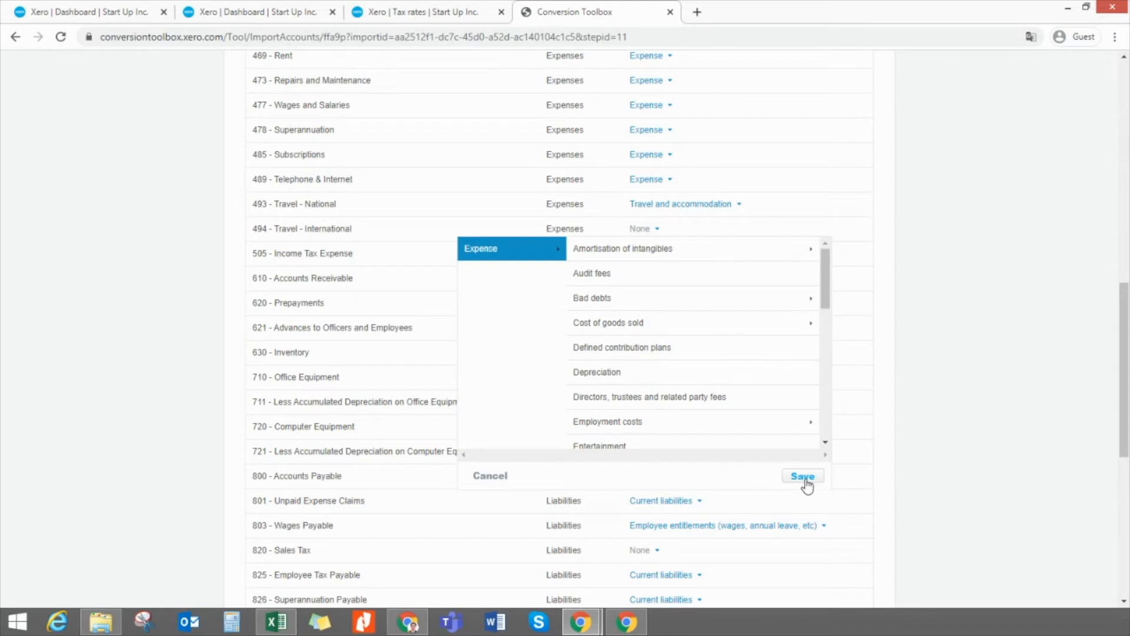
pyautogui.click(804, 478)
pyautogui.click(641, 255)
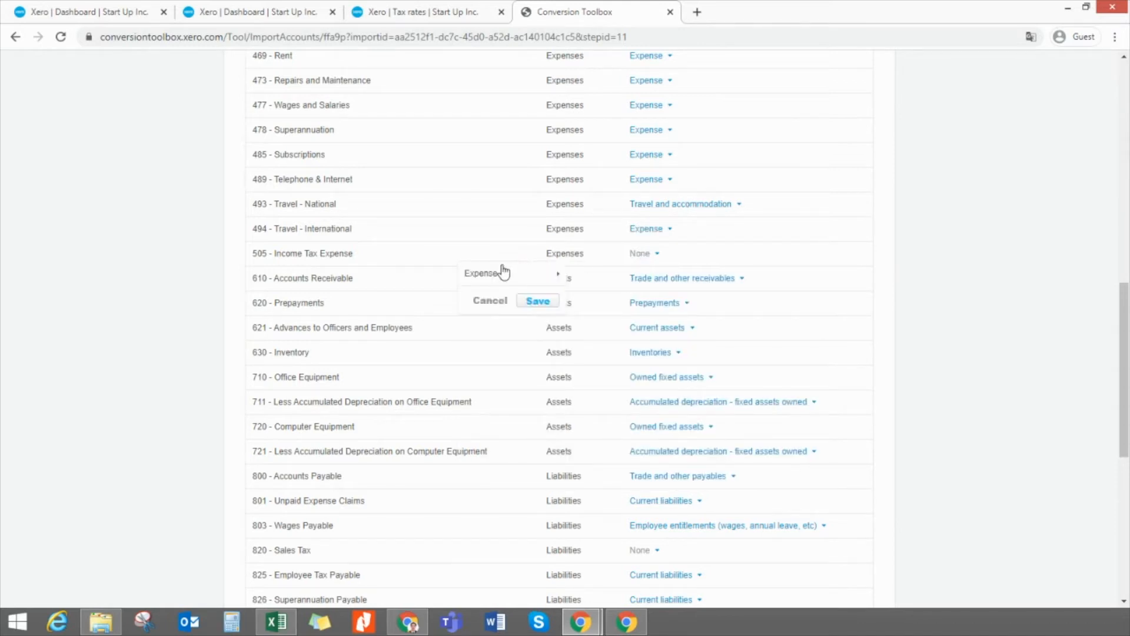
pyautogui.click(495, 275)
pyautogui.click(811, 502)
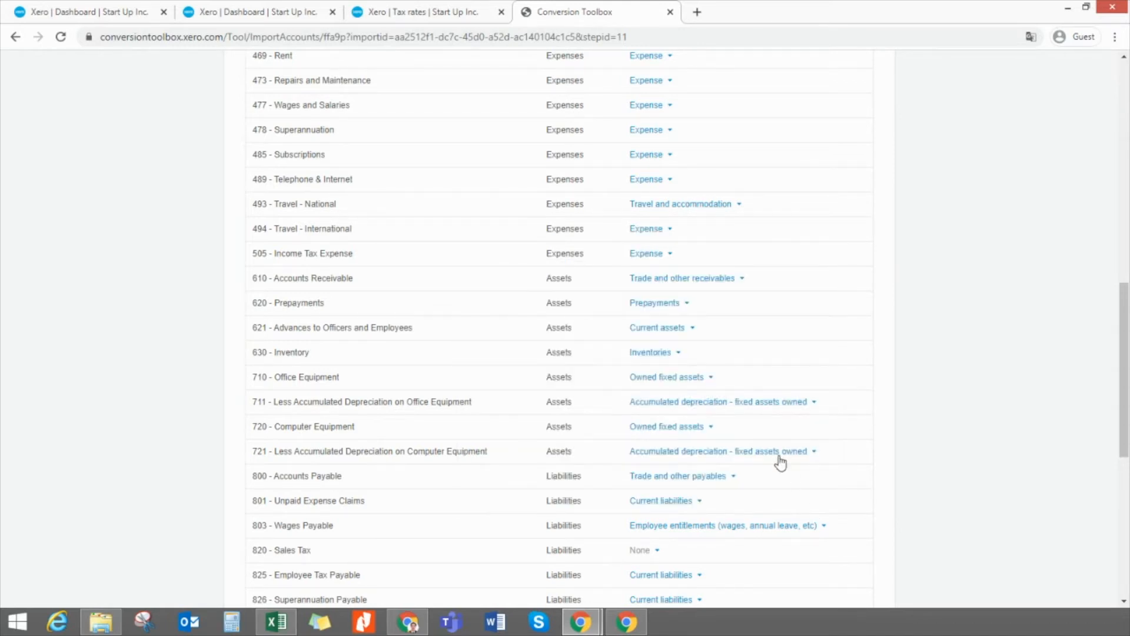
# Map 820 Sales Tax to Current liabilities and proceed past the account mapping step
pyautogui.scroll(-5, 775, 461)
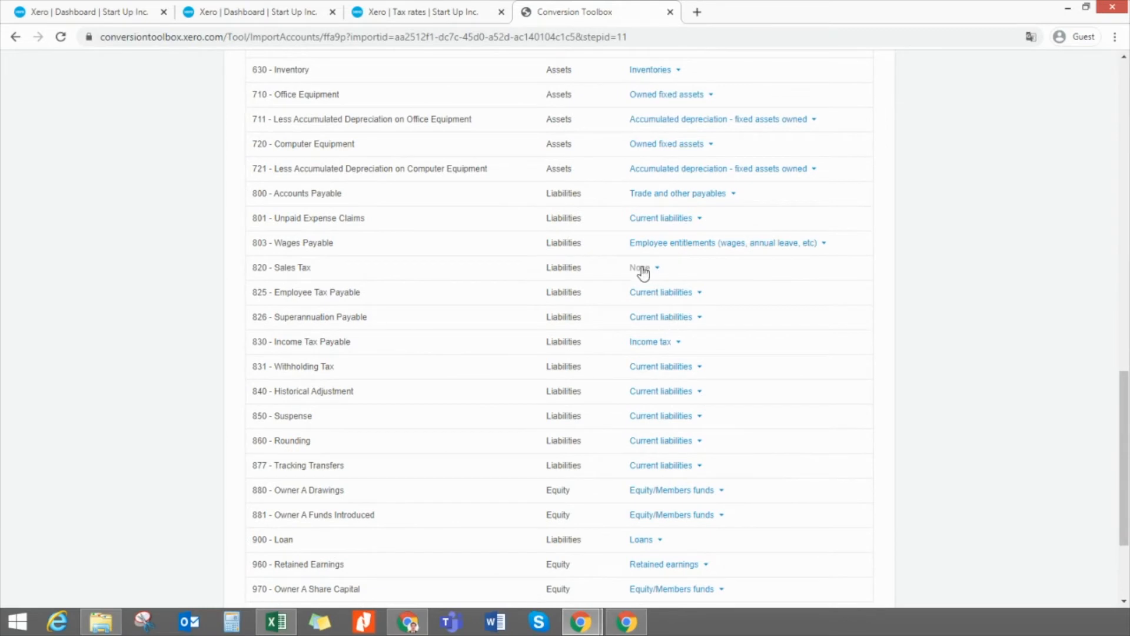
pyautogui.click(641, 270)
pyautogui.click(492, 295)
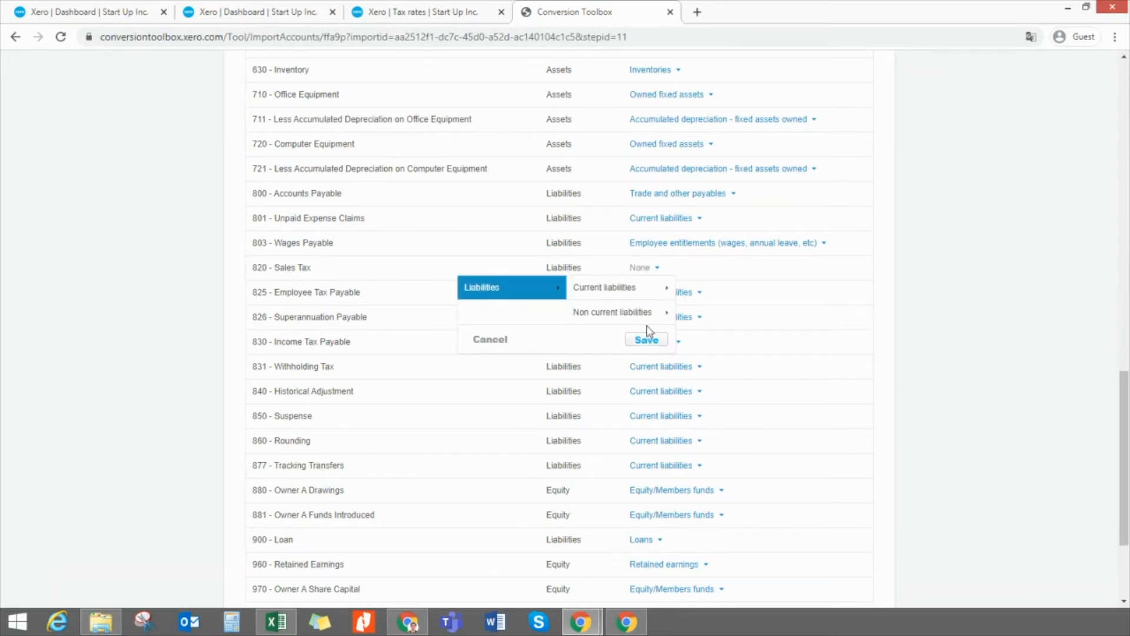
pyautogui.click(612, 288)
pyautogui.click(878, 516)
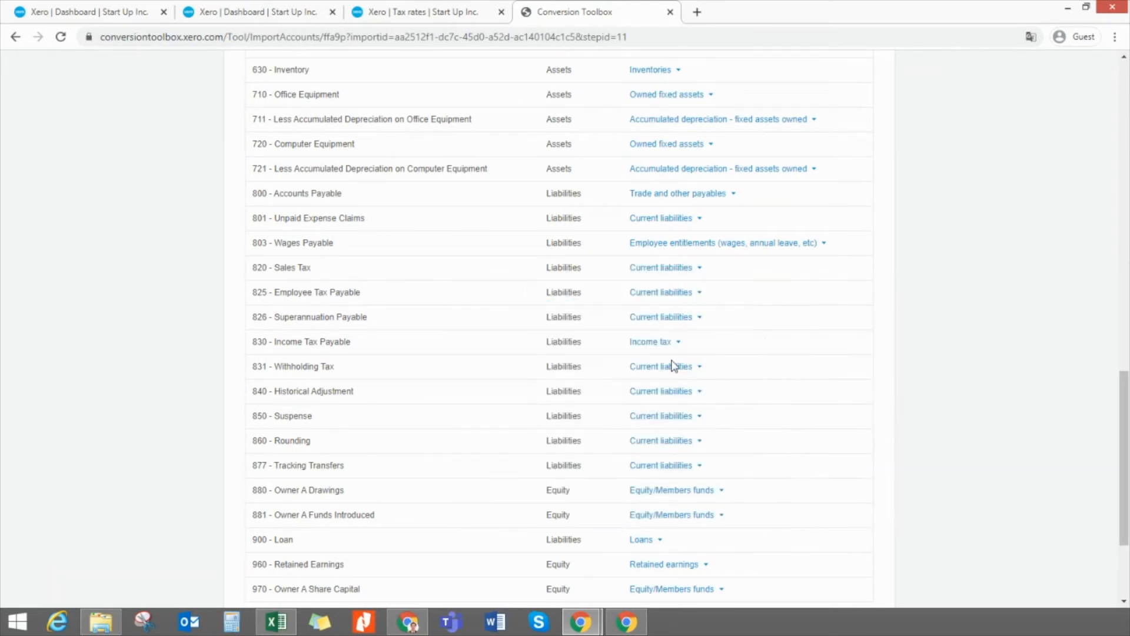
pyautogui.scroll(-3, 671, 365)
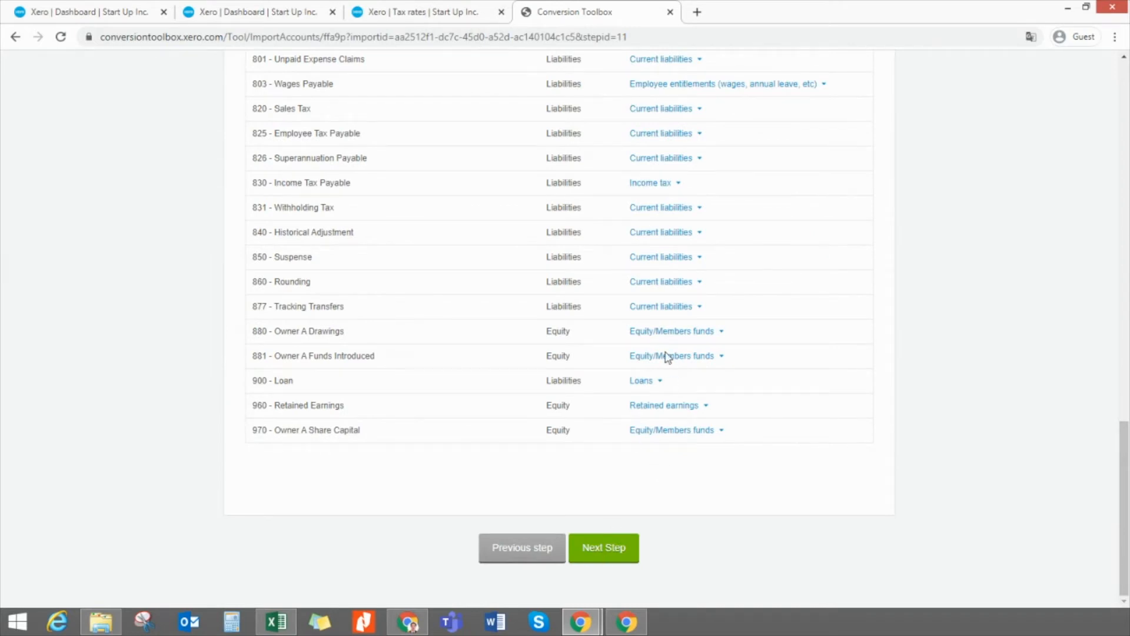
pyautogui.click(607, 554)
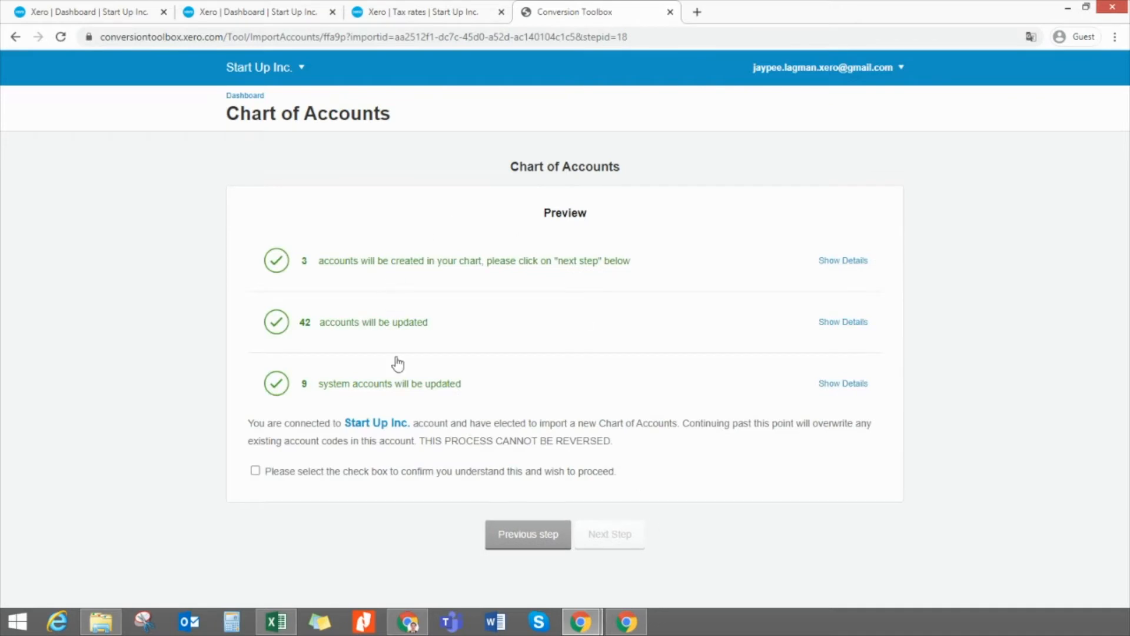
# Confirm overwriting existing account codes, run the import and finish it: 3 created, 42 and 9 system updated
pyautogui.click(256, 470)
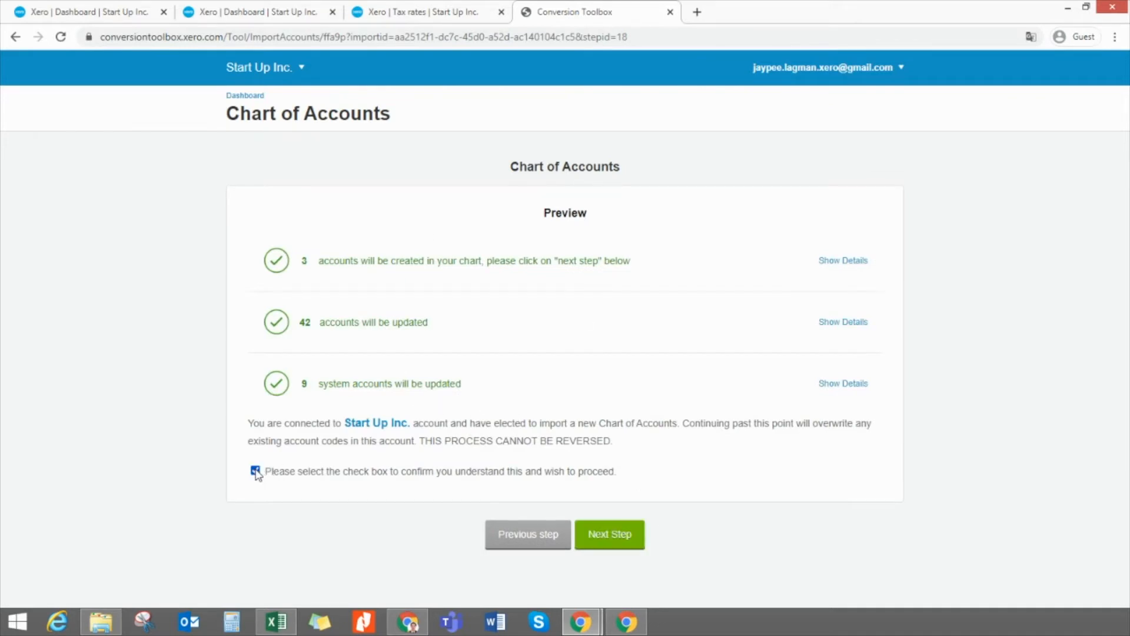
pyautogui.click(607, 539)
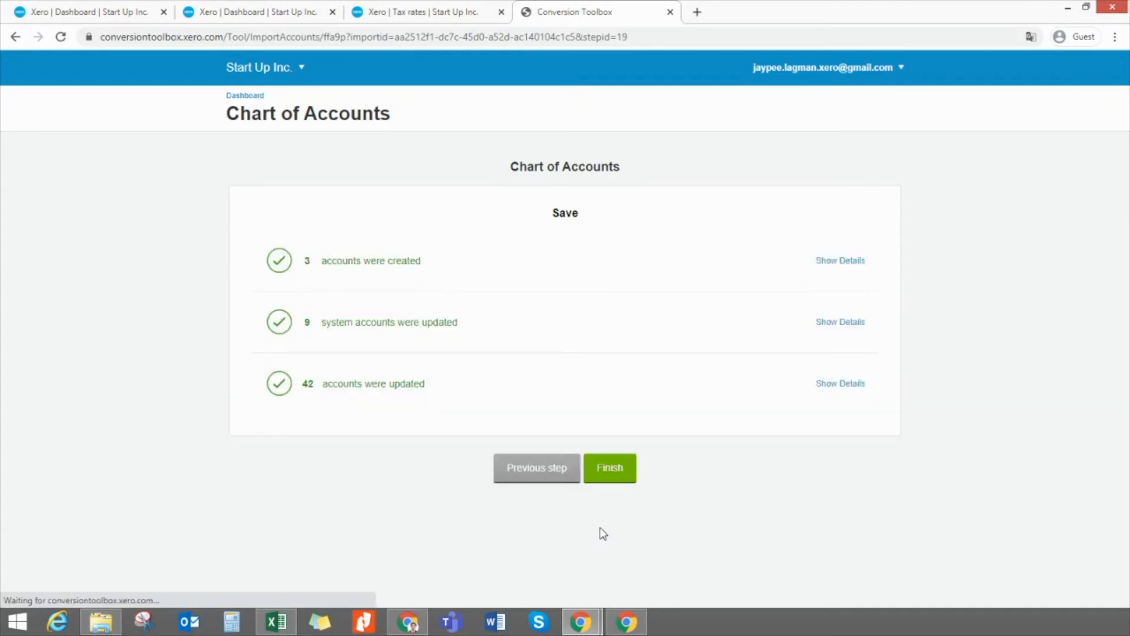
pyautogui.click(611, 470)
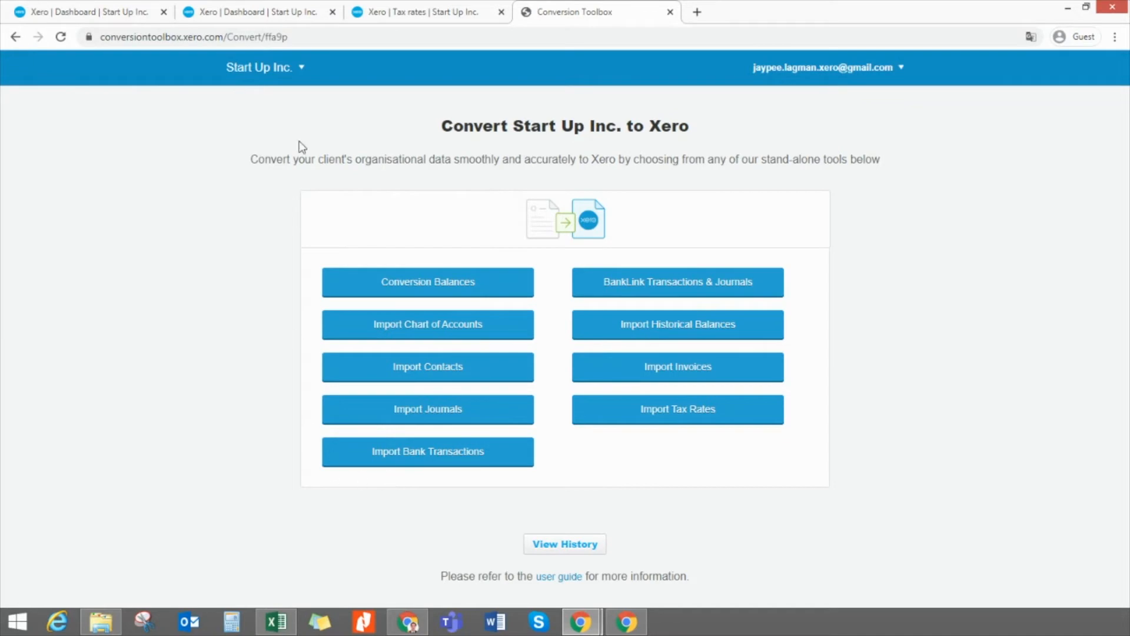
# Review Start Up Inc.'s chart of accounts in Xero, then go to the organisation dashboard
pyautogui.click(402, 12)
pyautogui.scroll(5, 306, 159)
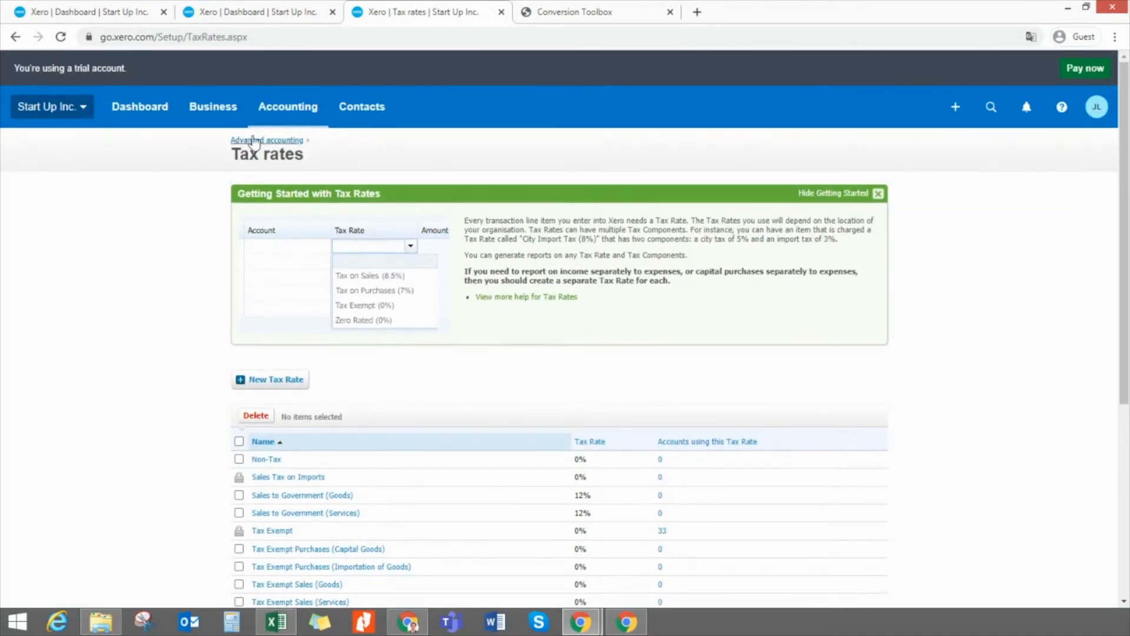
pyautogui.click(289, 106)
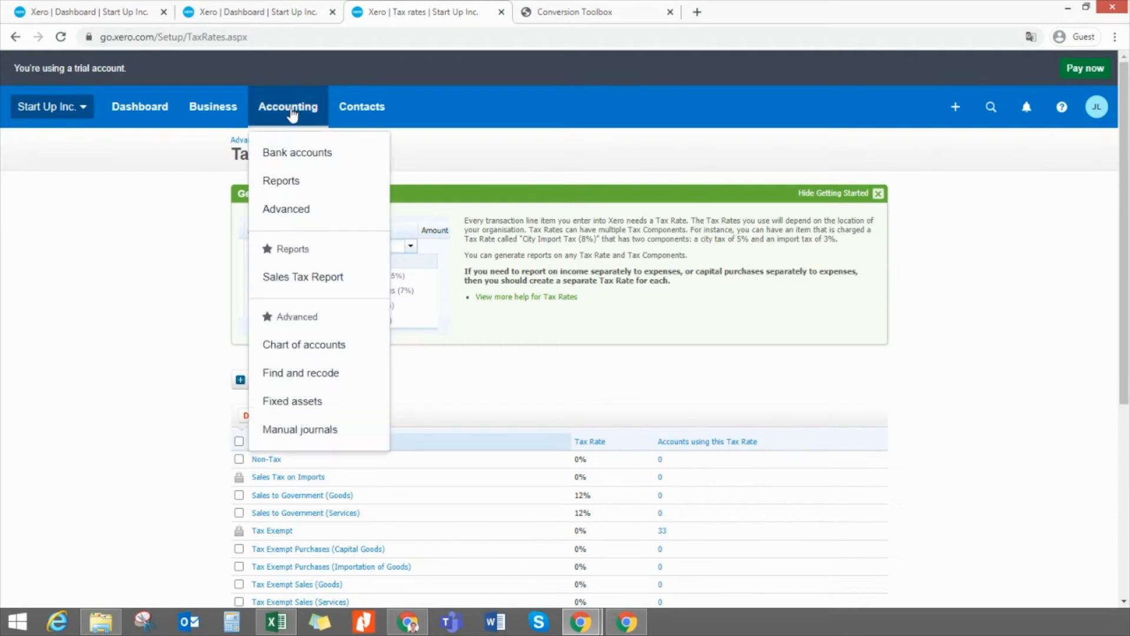
pyautogui.click(285, 346)
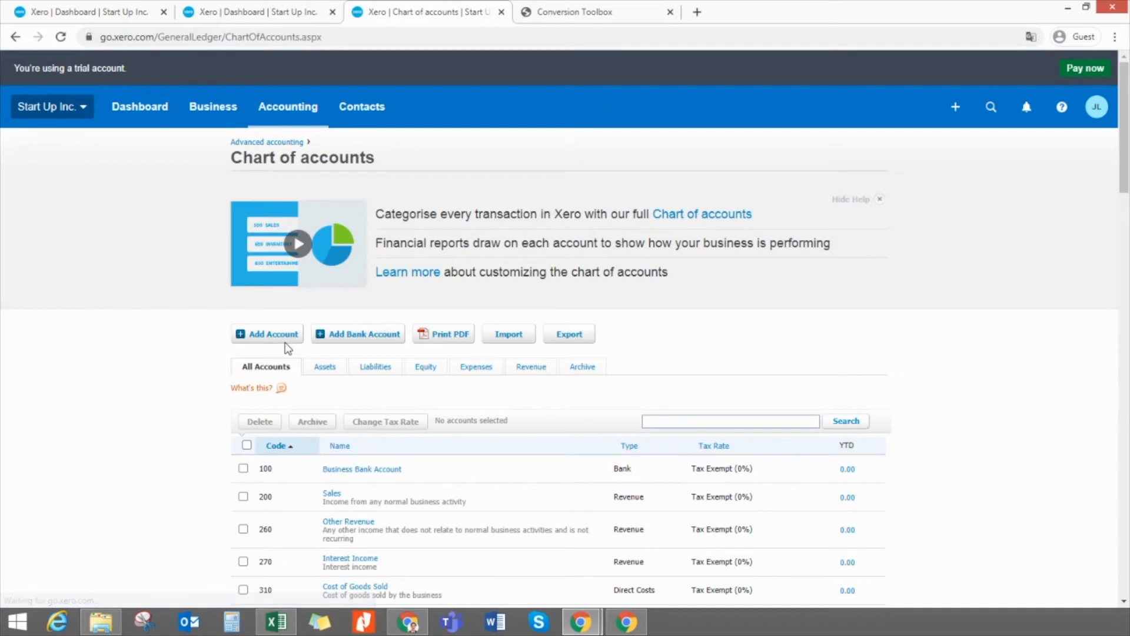
pyautogui.scroll(-3, 291, 344)
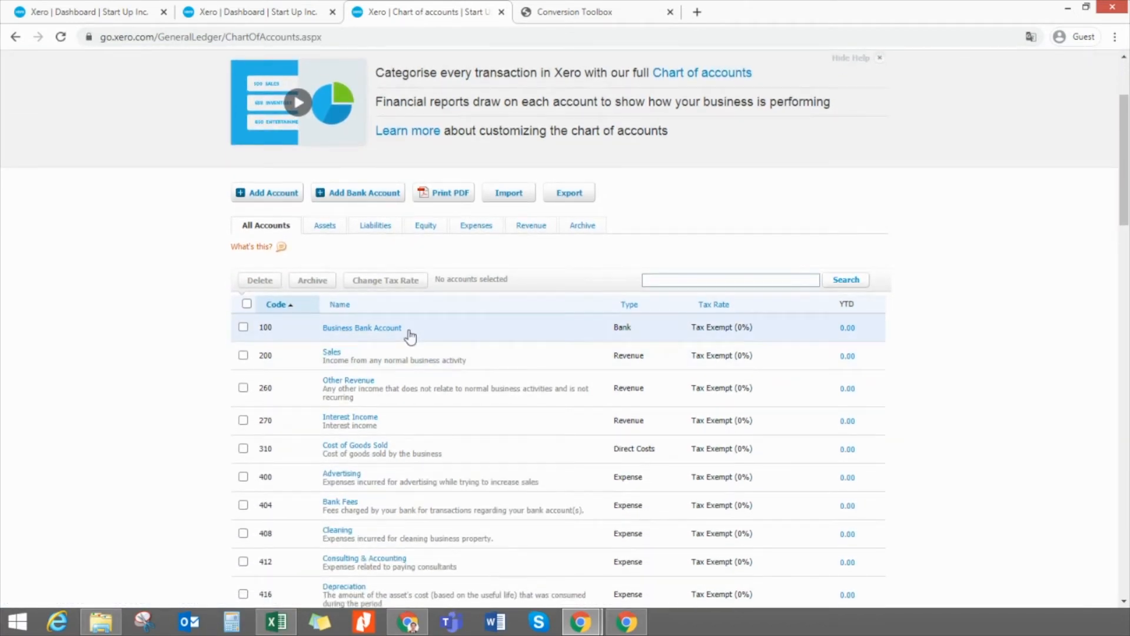
pyautogui.scroll(3, 411, 335)
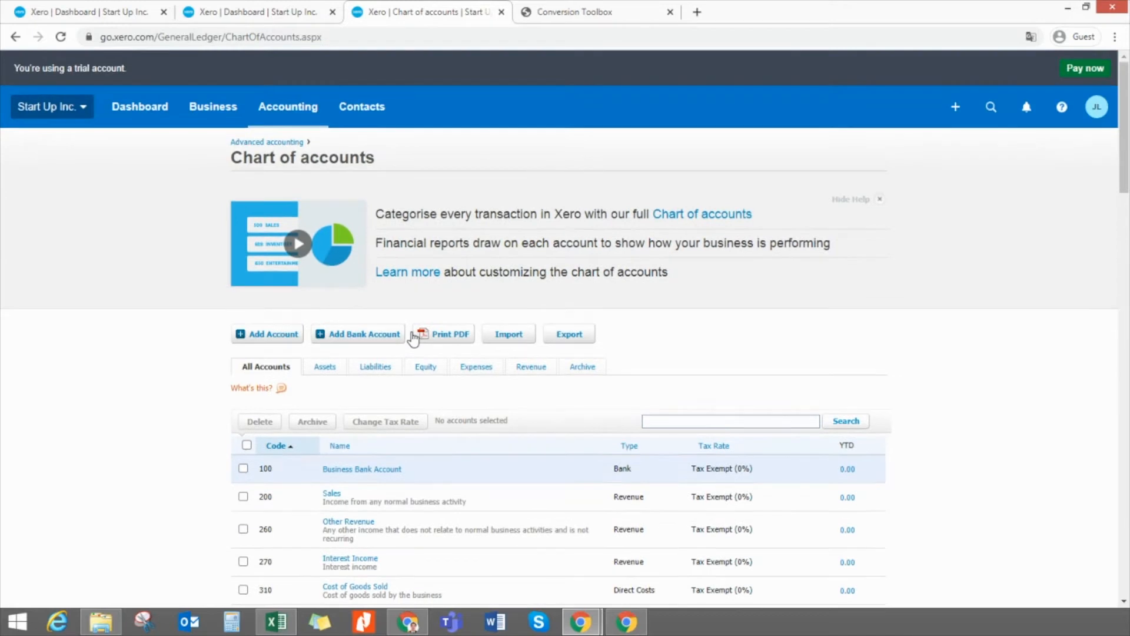
pyautogui.click(157, 117)
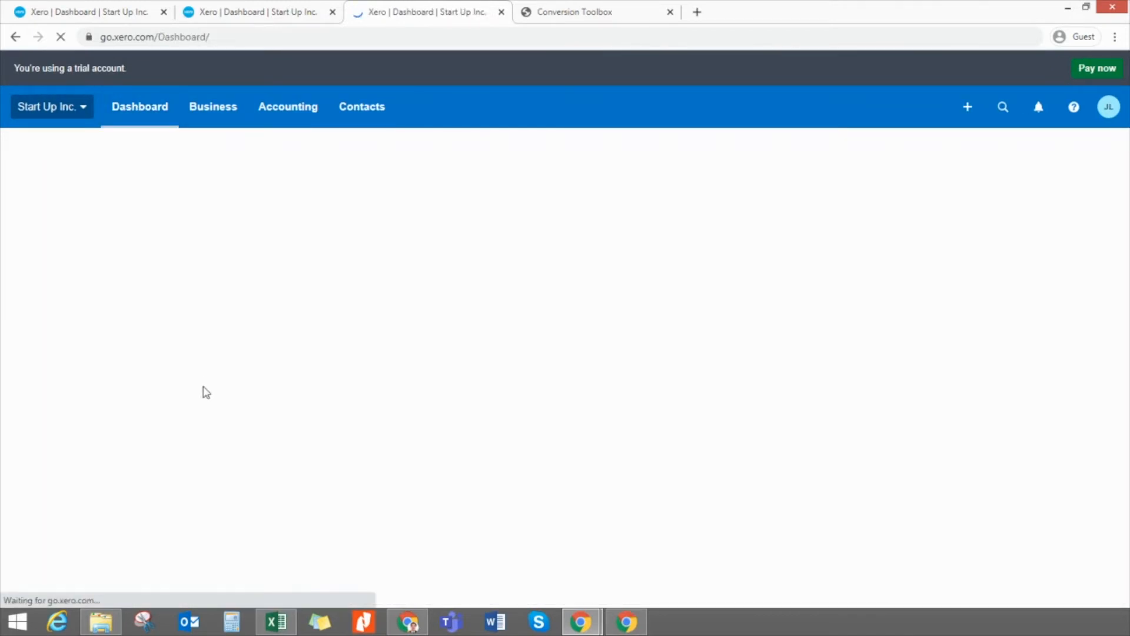
pyautogui.scroll(-5, 323, 366)
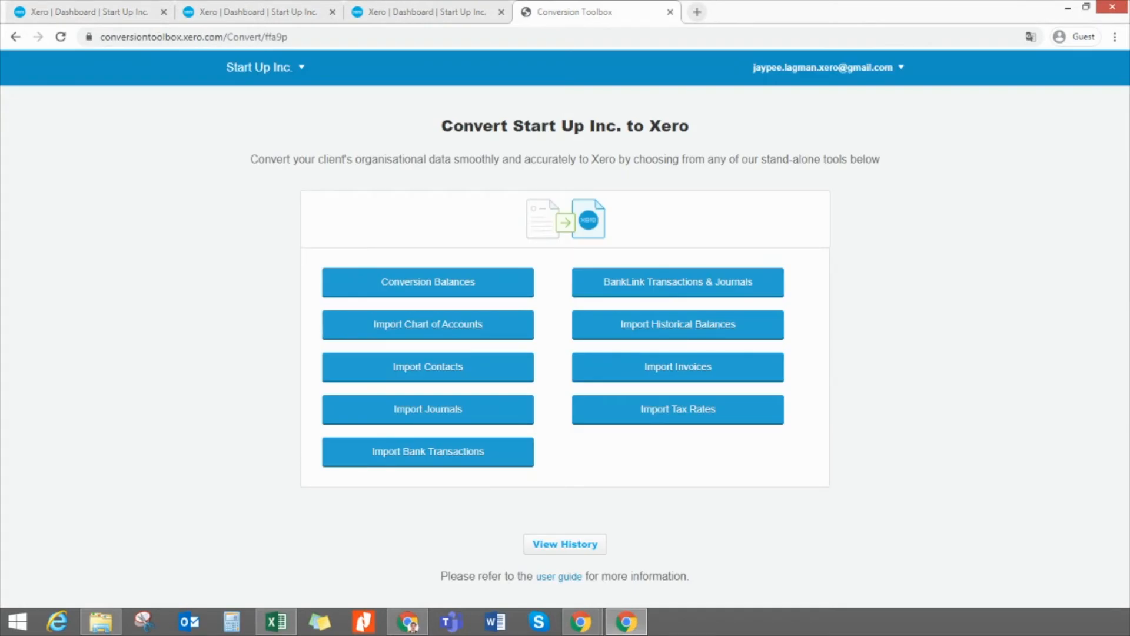
# Open Import Invoices and upload Invoice Import Template Conversion.csv
pyautogui.click(681, 371)
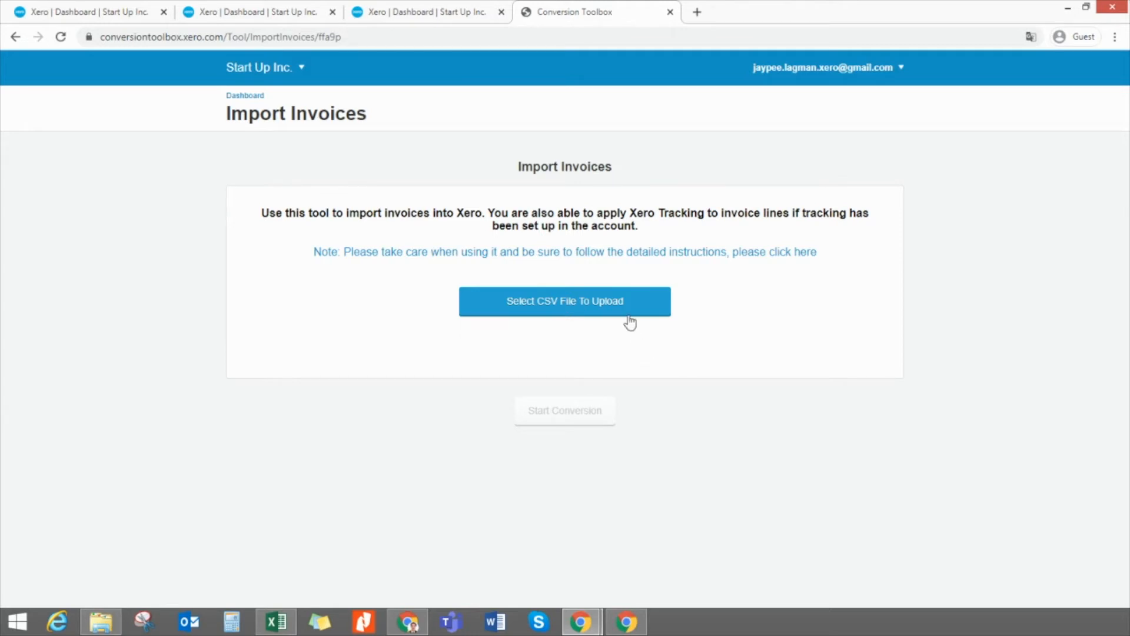
pyautogui.click(567, 304)
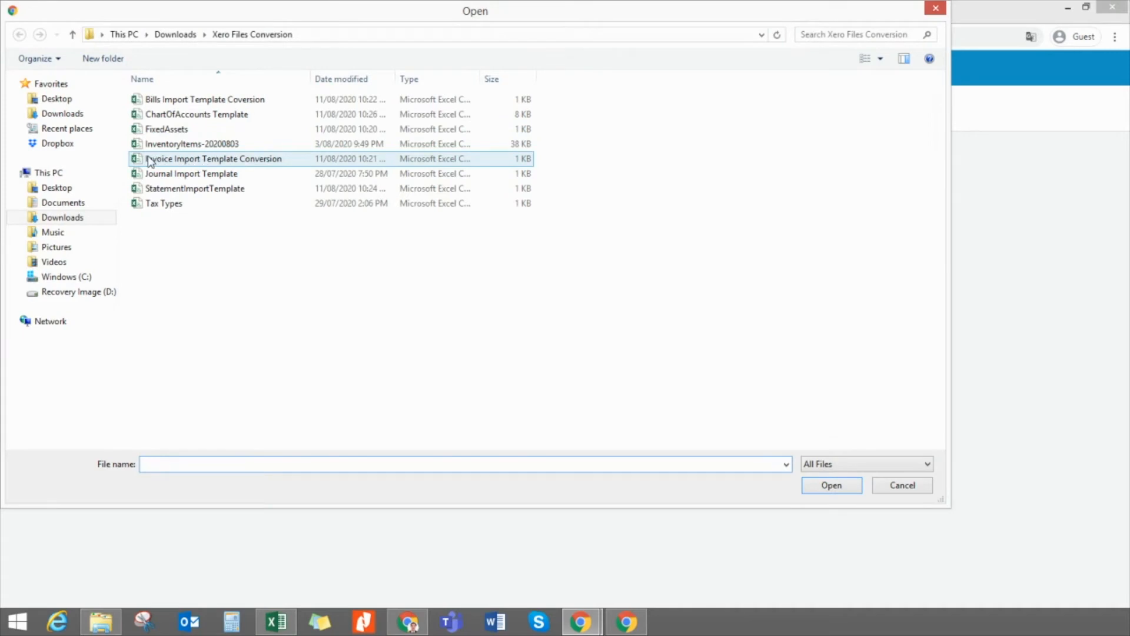
pyautogui.click(200, 160)
pyautogui.click(836, 487)
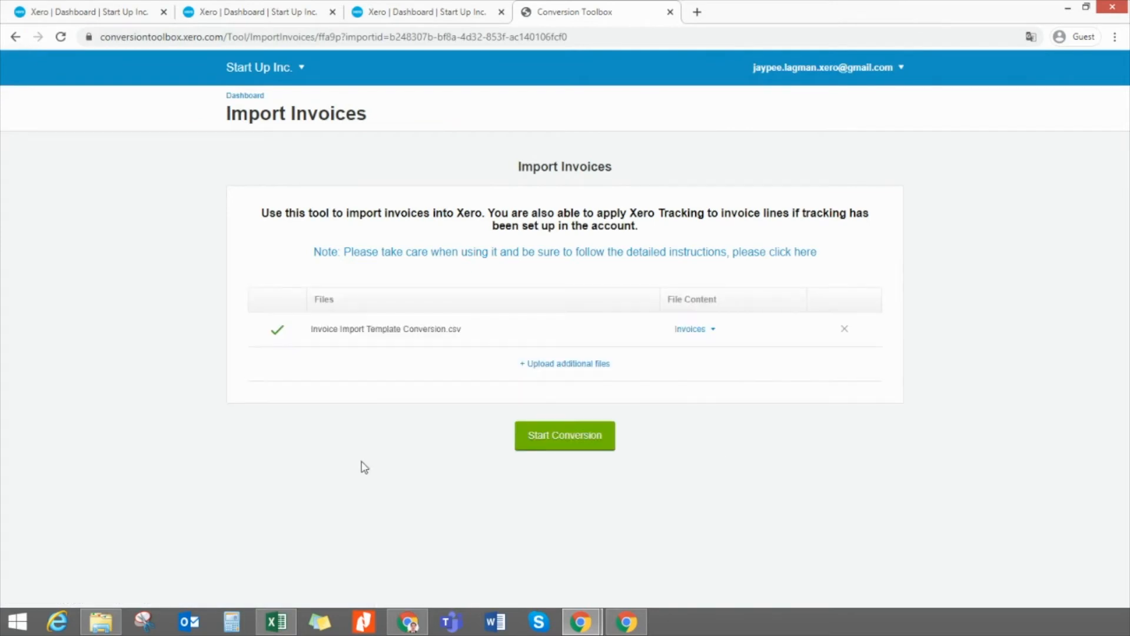
pyautogui.moveTo(287, 628)
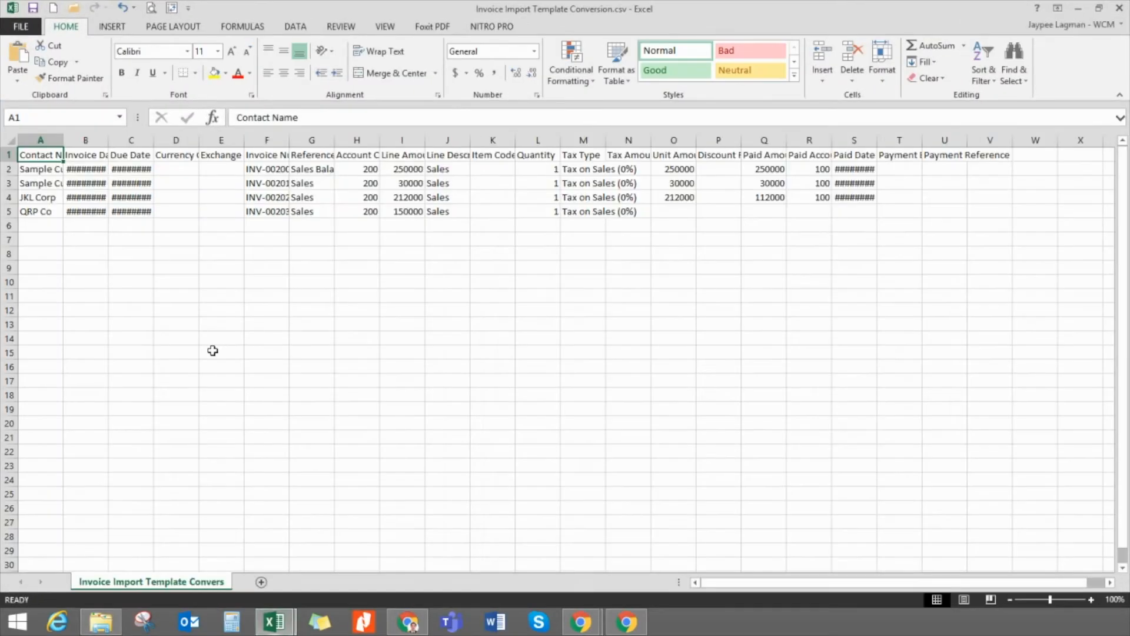
# Auto-fit the Invoice Date, Due Date, Paid Date and Contact Name columns
pyautogui.doubleClick(106, 152)
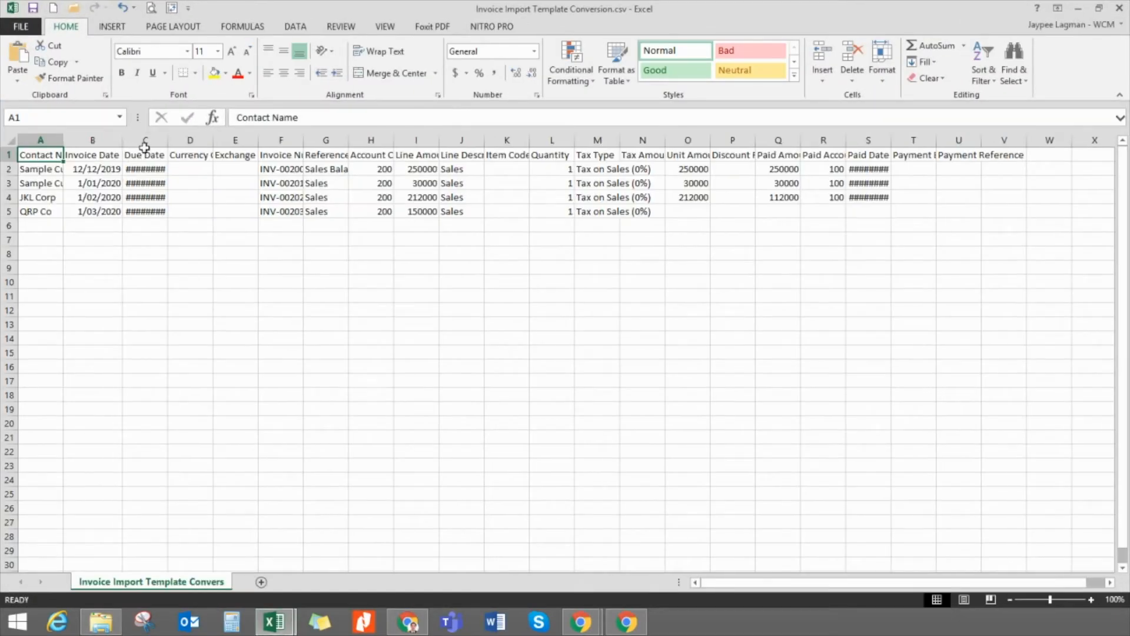
pyautogui.doubleClick(169, 153)
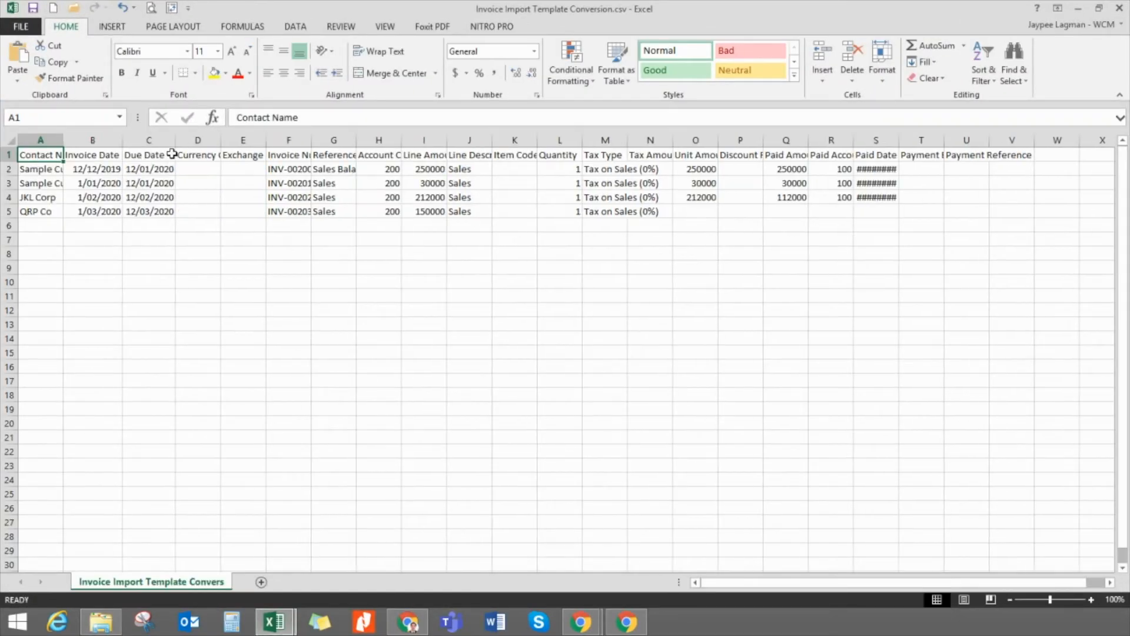
pyautogui.doubleClick(899, 140)
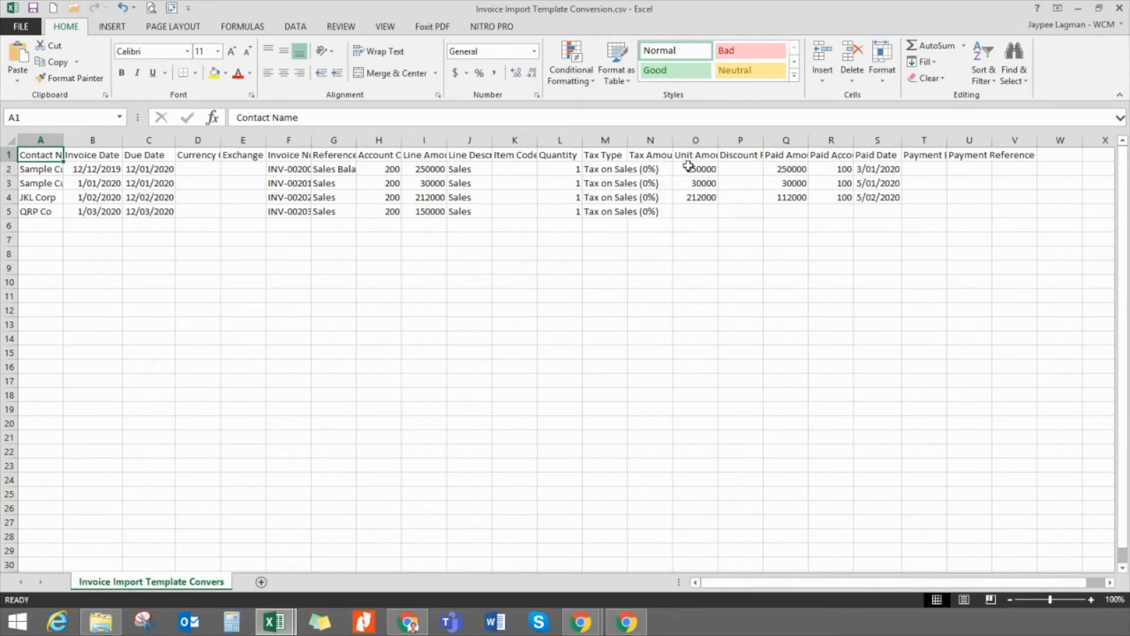
pyautogui.moveTo(782, 174); pyautogui.dragTo(888, 211)
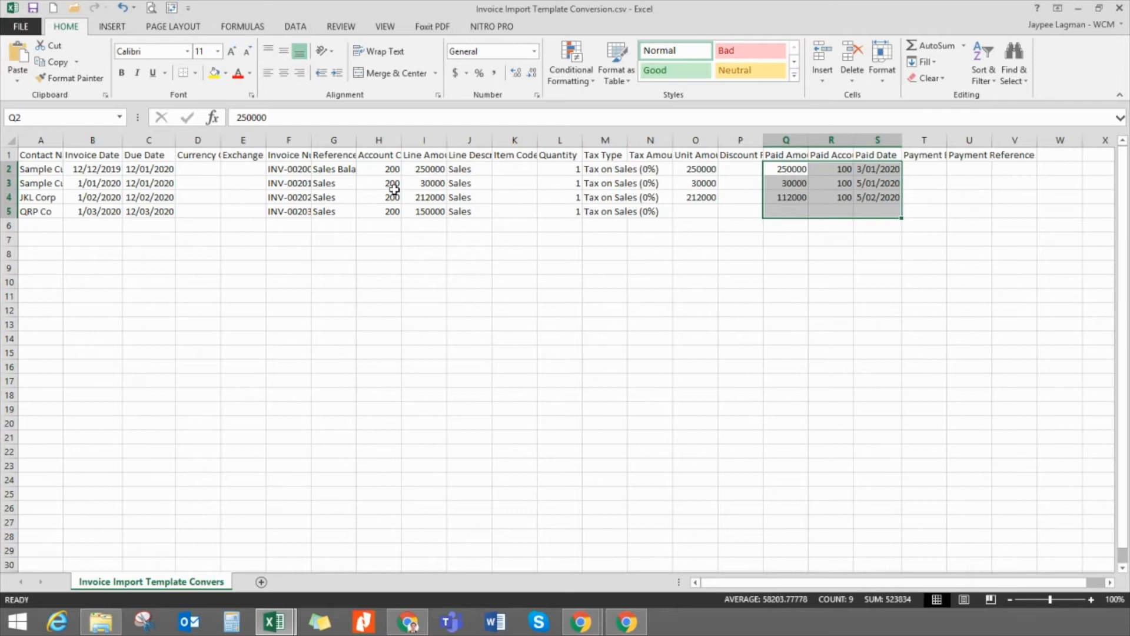
pyautogui.click(290, 172)
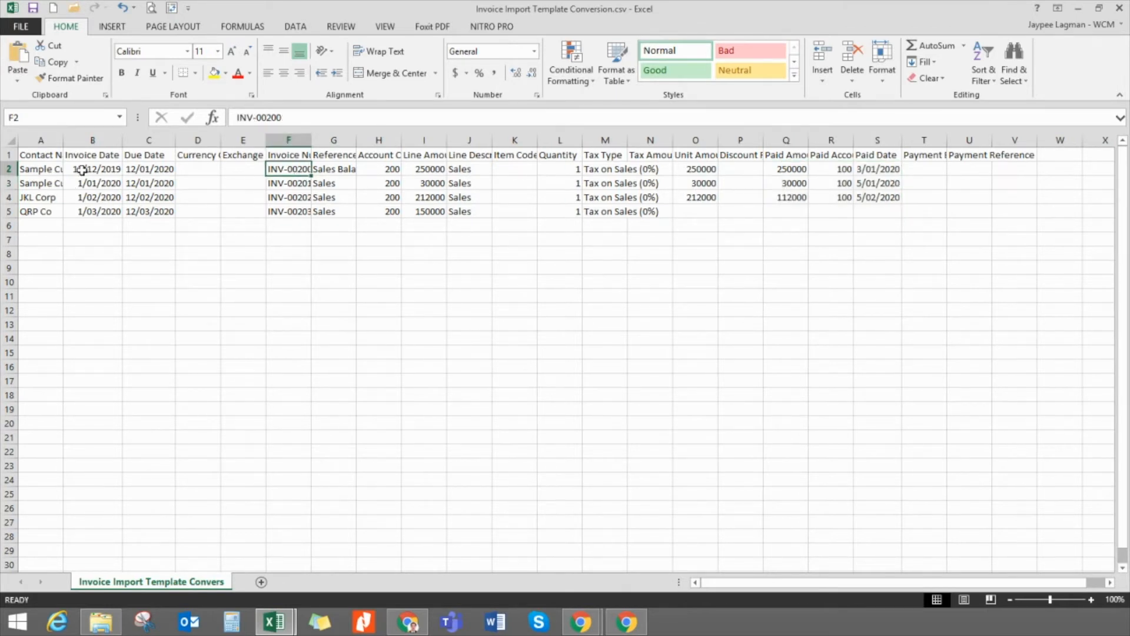
pyautogui.doubleClick(63, 140)
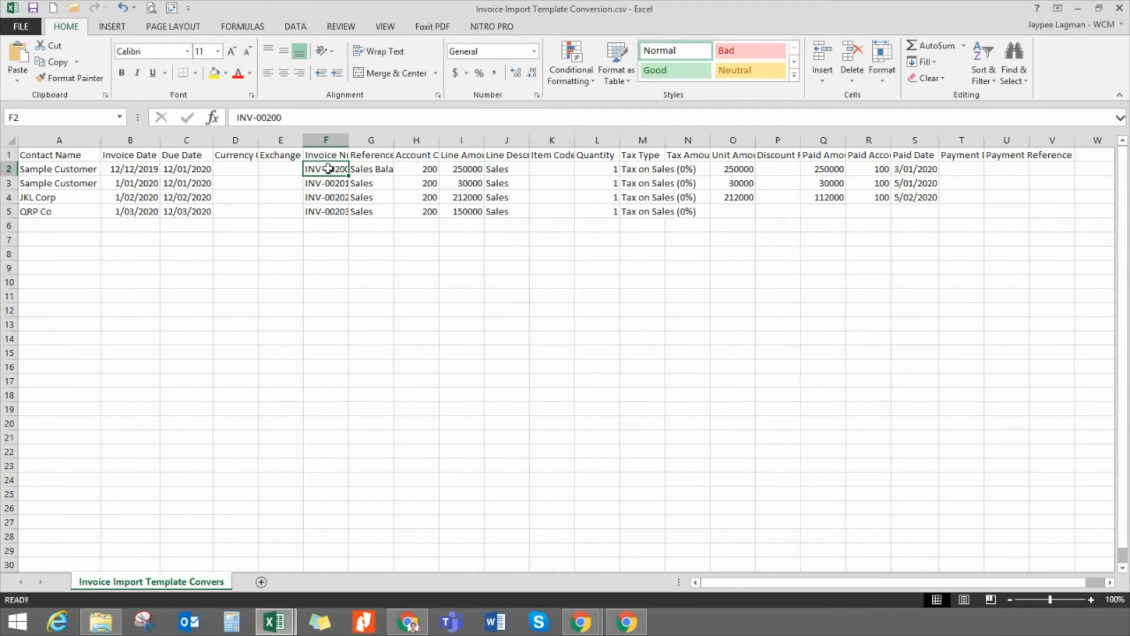
# Check the invoice date, due date, contact and unit amount values for the invoice rows
pyautogui.click(127, 169)
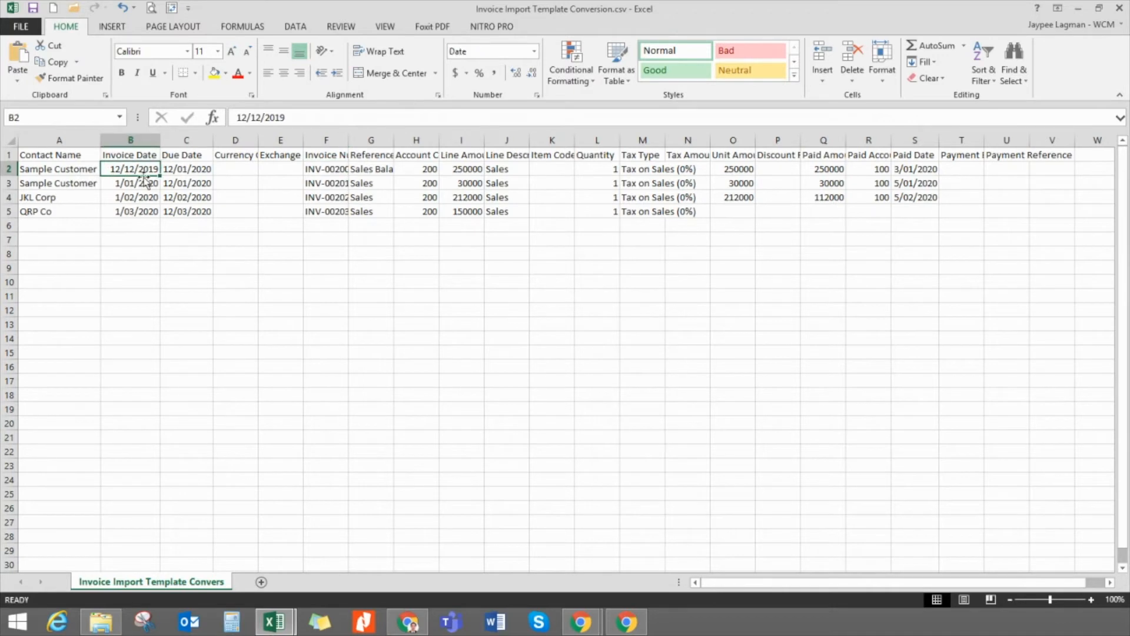
pyautogui.click(201, 170)
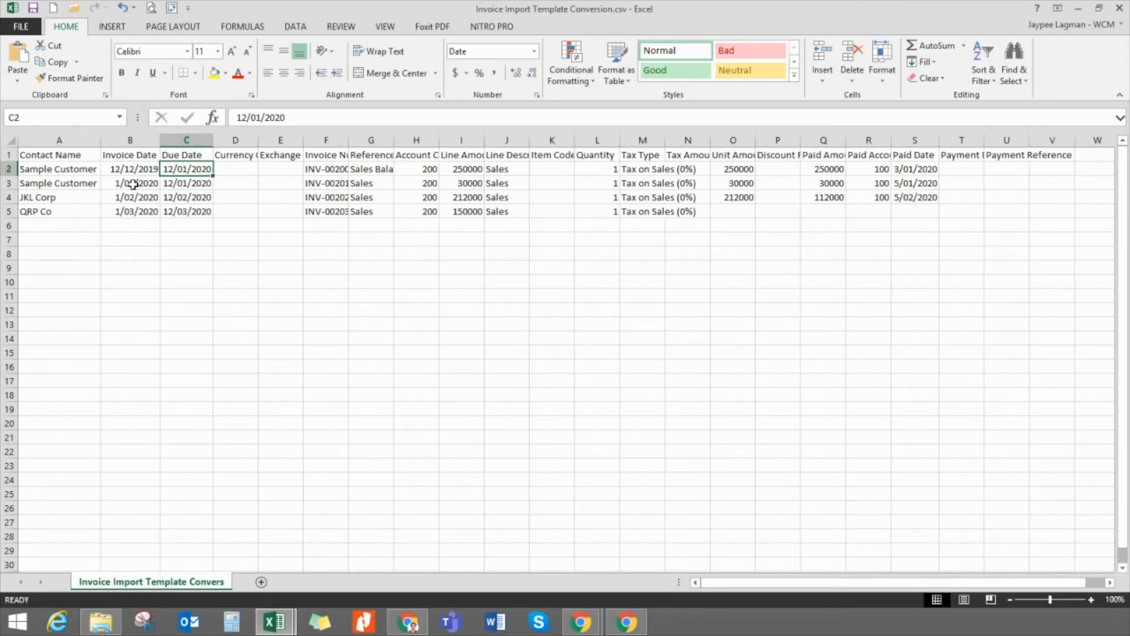
pyautogui.moveTo(141, 183); pyautogui.dragTo(190, 207)
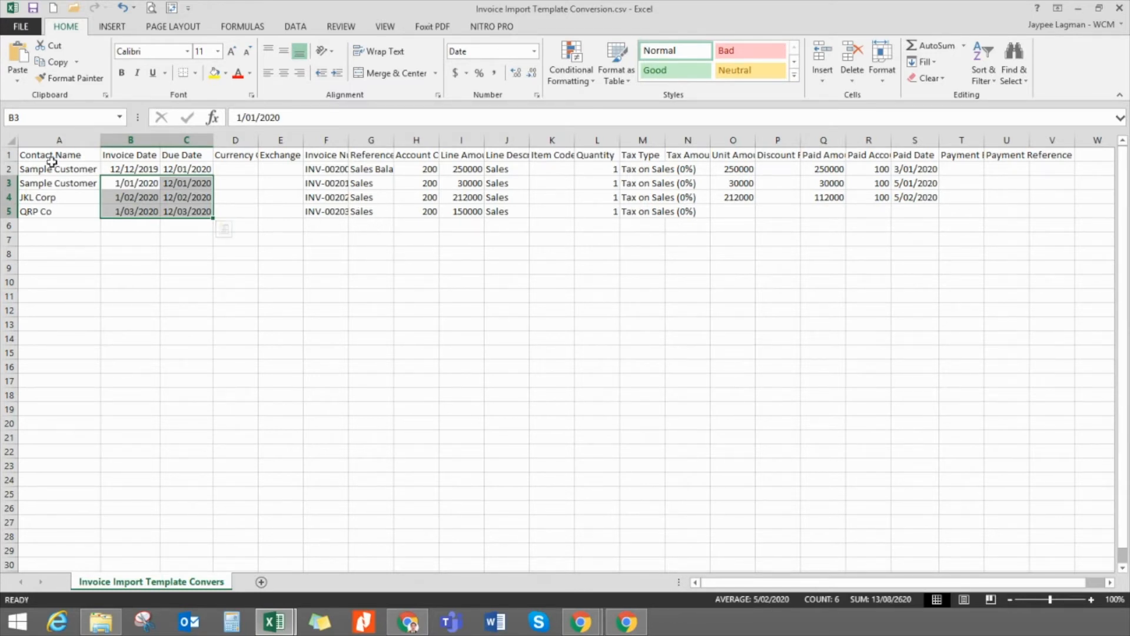
pyautogui.moveTo(82, 169); pyautogui.dragTo(198, 171)
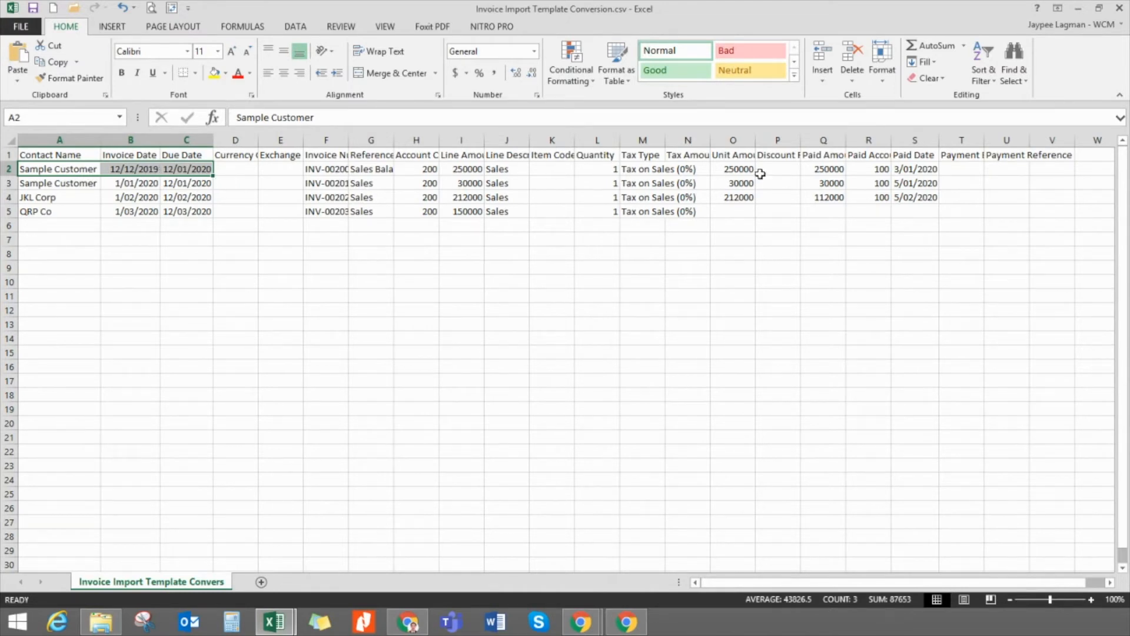
pyautogui.click(727, 169)
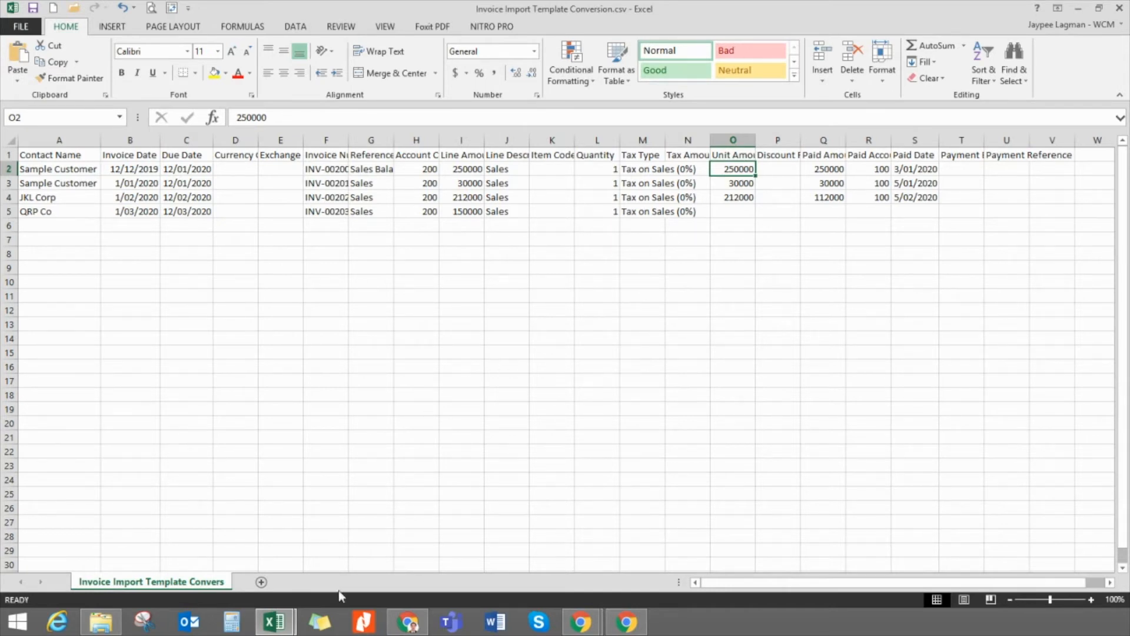
# In ChartOfAccounts Template, check the 250000 Accounts Receivable and 112000 Accounts Payable balances
pyautogui.moveTo(283, 625)
pyautogui.click(230, 565)
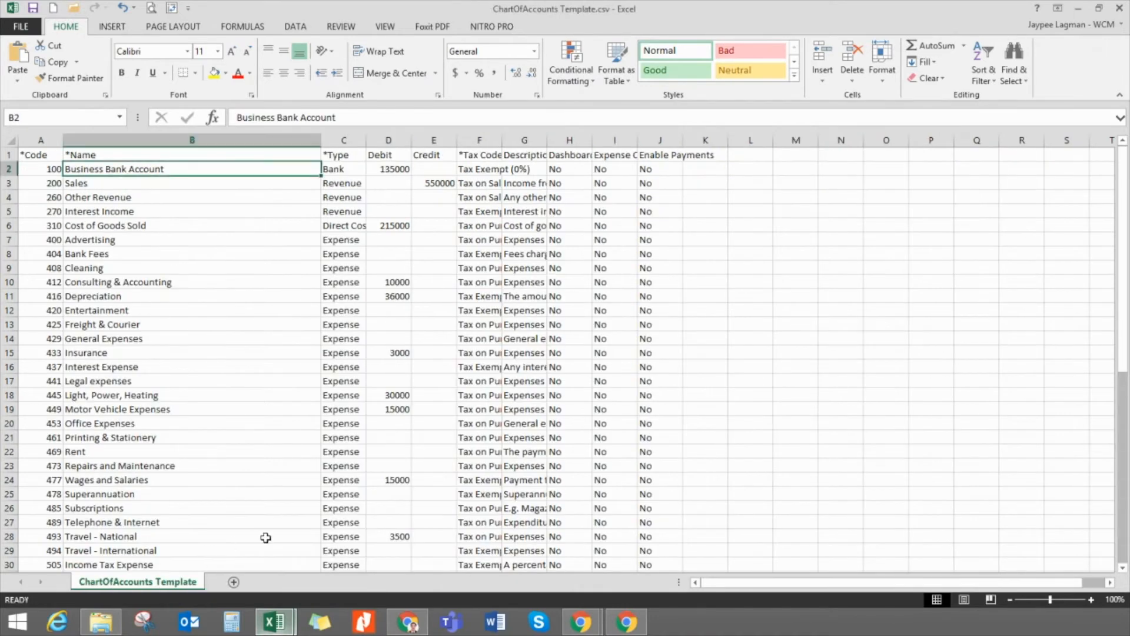
pyautogui.moveTo(389, 139); pyautogui.dragTo(433, 139)
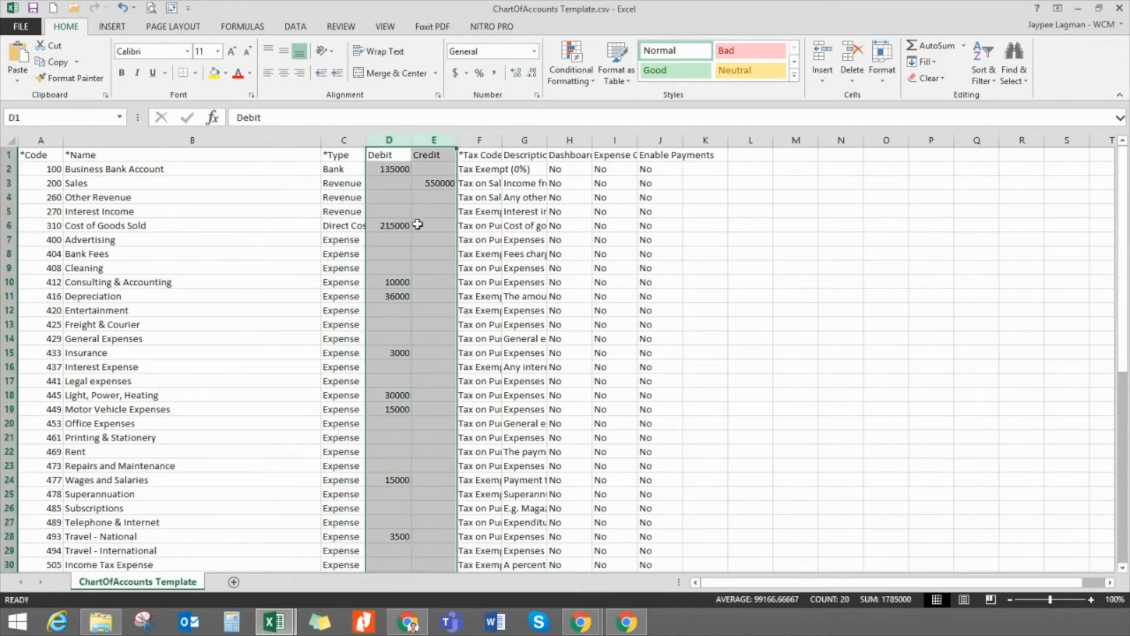
pyautogui.scroll(-8, 434, 291)
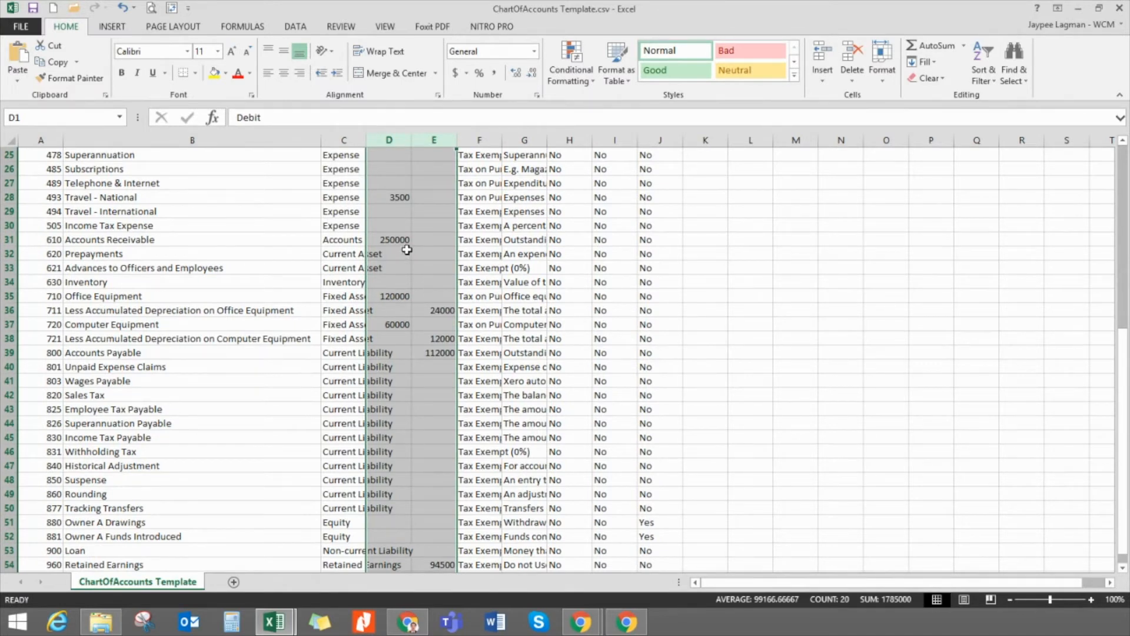
pyautogui.click(389, 239)
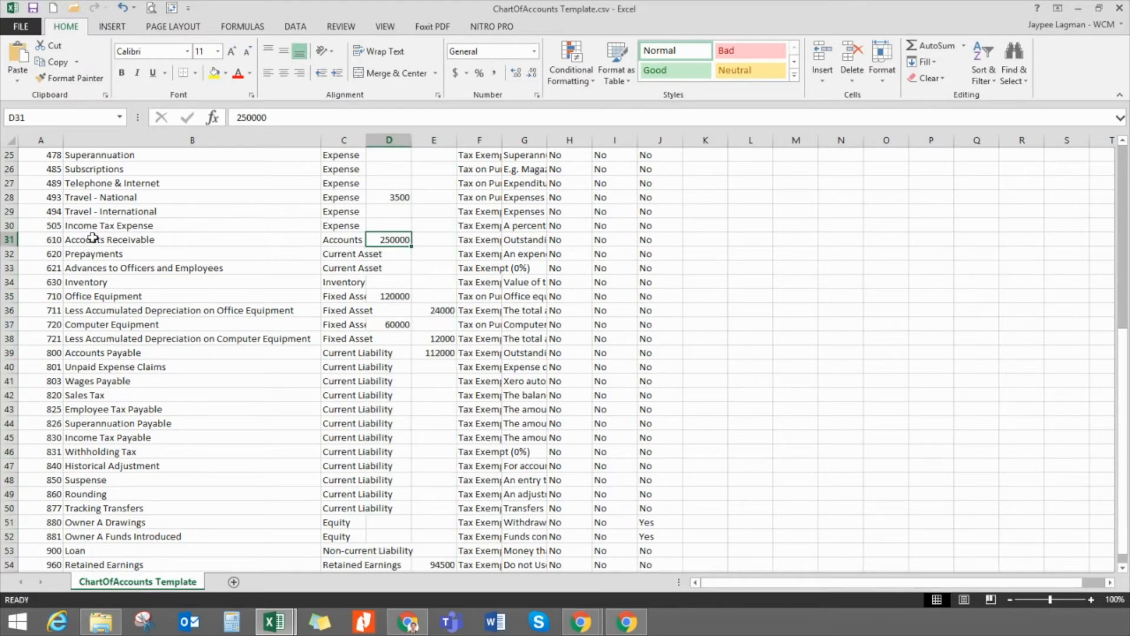
pyautogui.moveTo(94, 239); pyautogui.dragTo(382, 243)
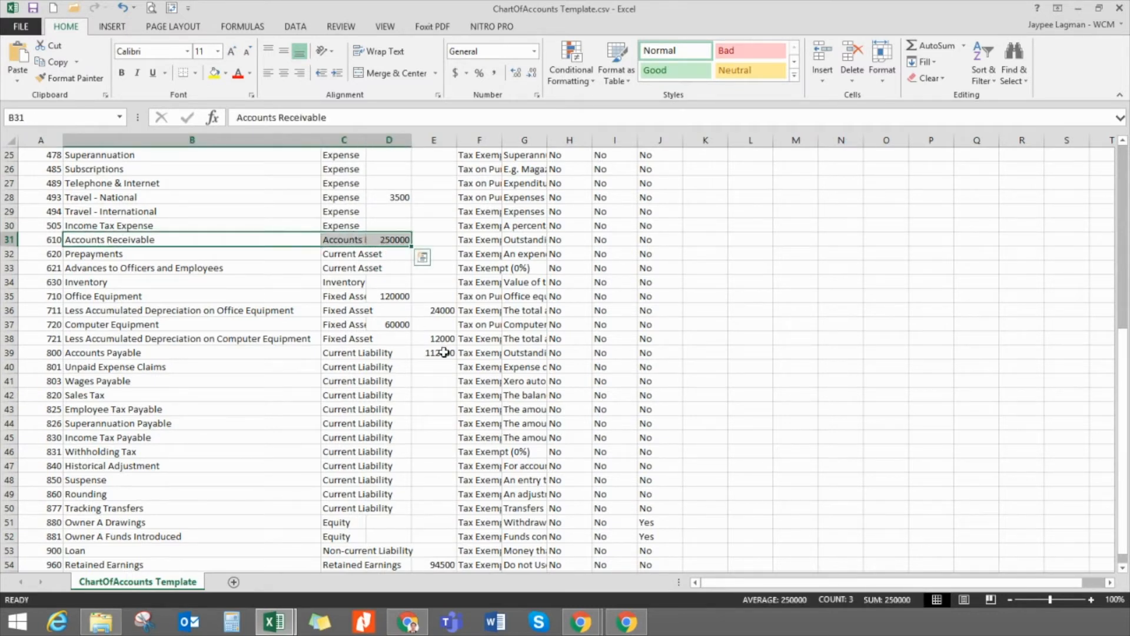
pyautogui.click(387, 242)
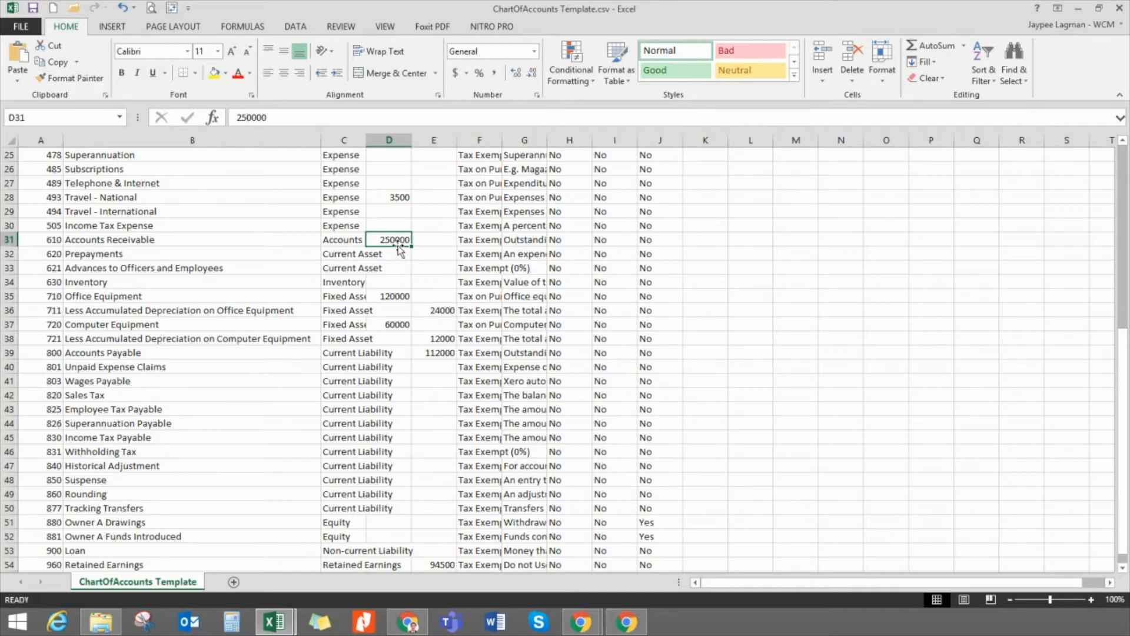
pyautogui.click(435, 353)
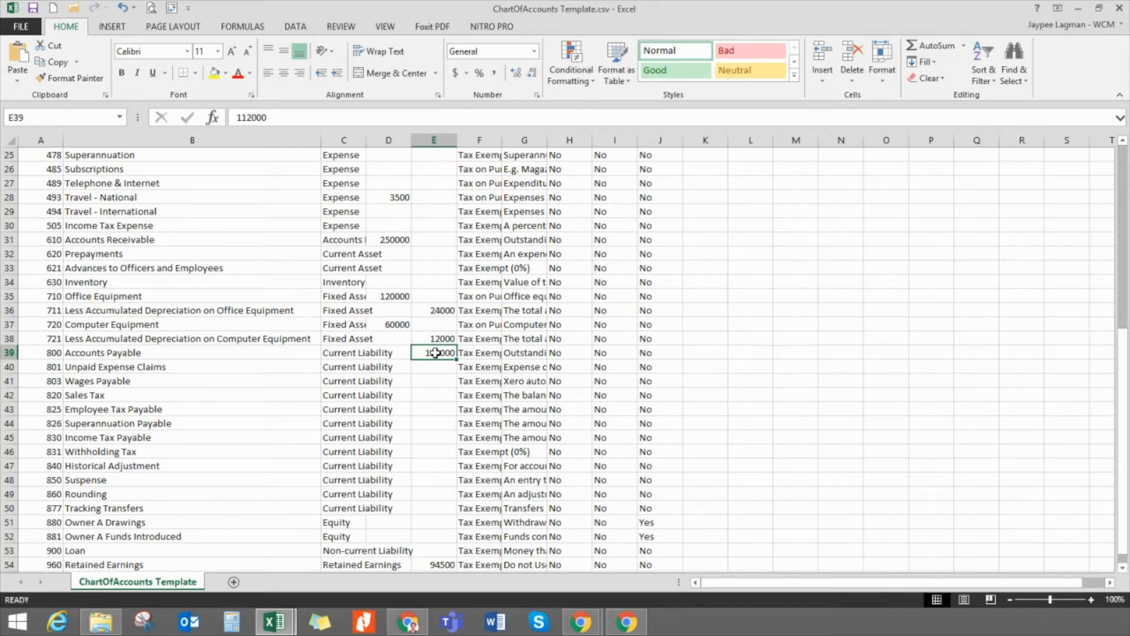
pyautogui.click(396, 239)
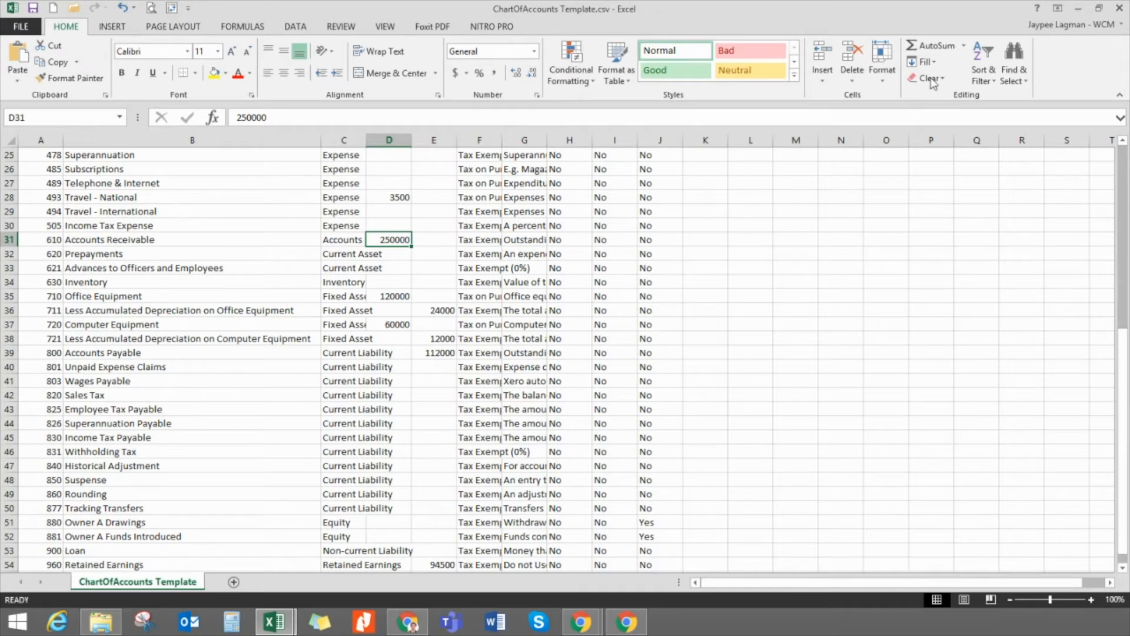
# Review the first invoice's line amount and paid date, then set Excel aside for the browser
pyautogui.click(1079, 8)
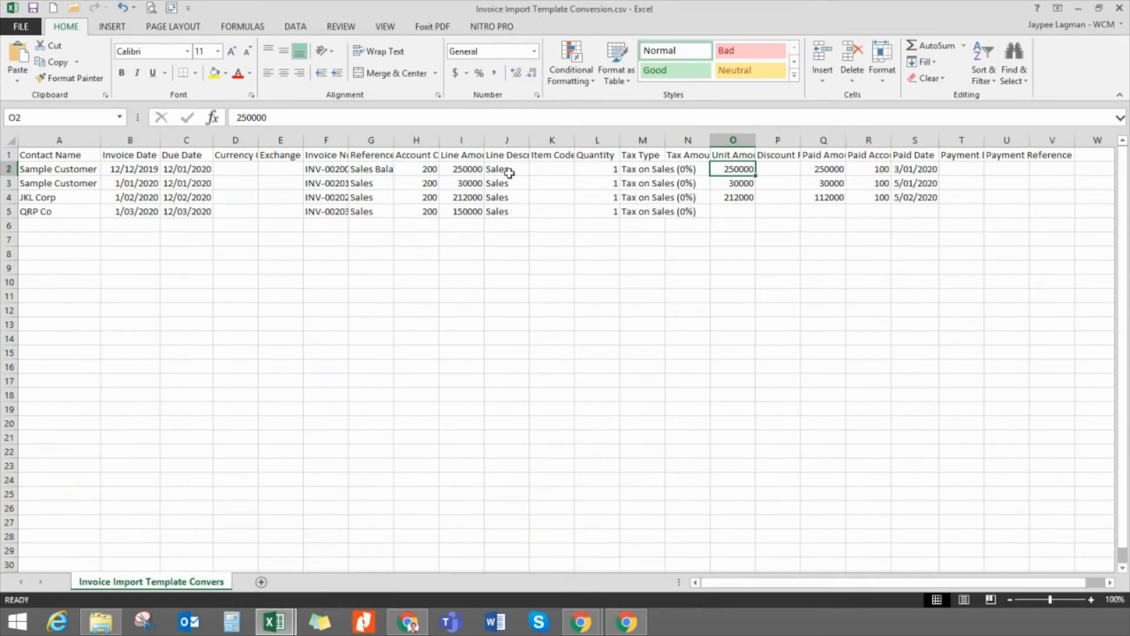
pyautogui.click(463, 172)
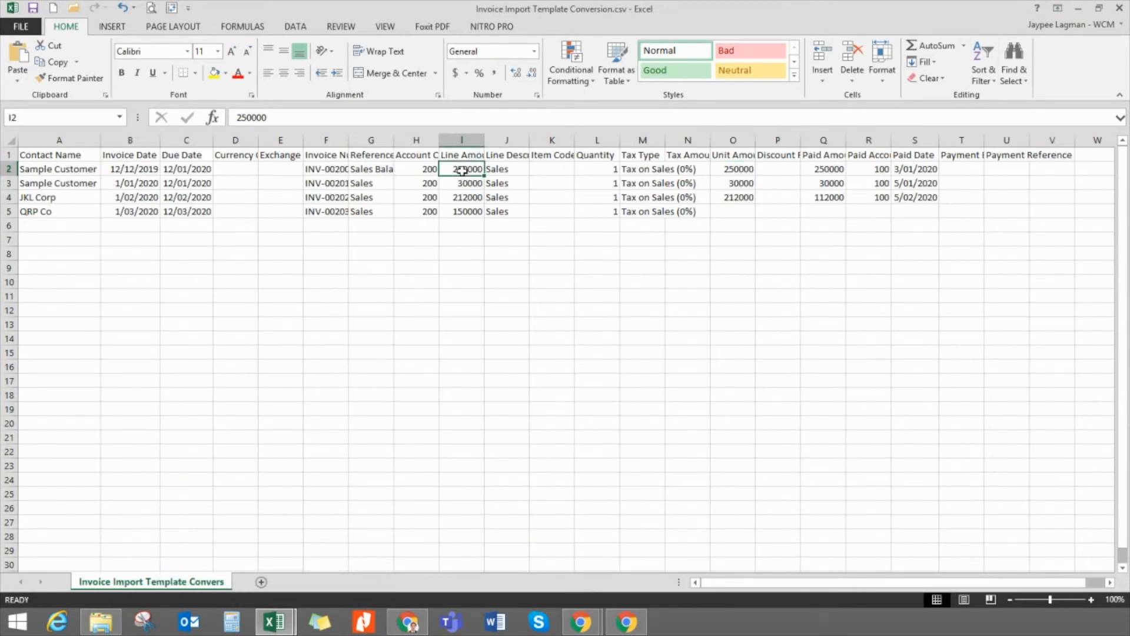
pyautogui.click(929, 169)
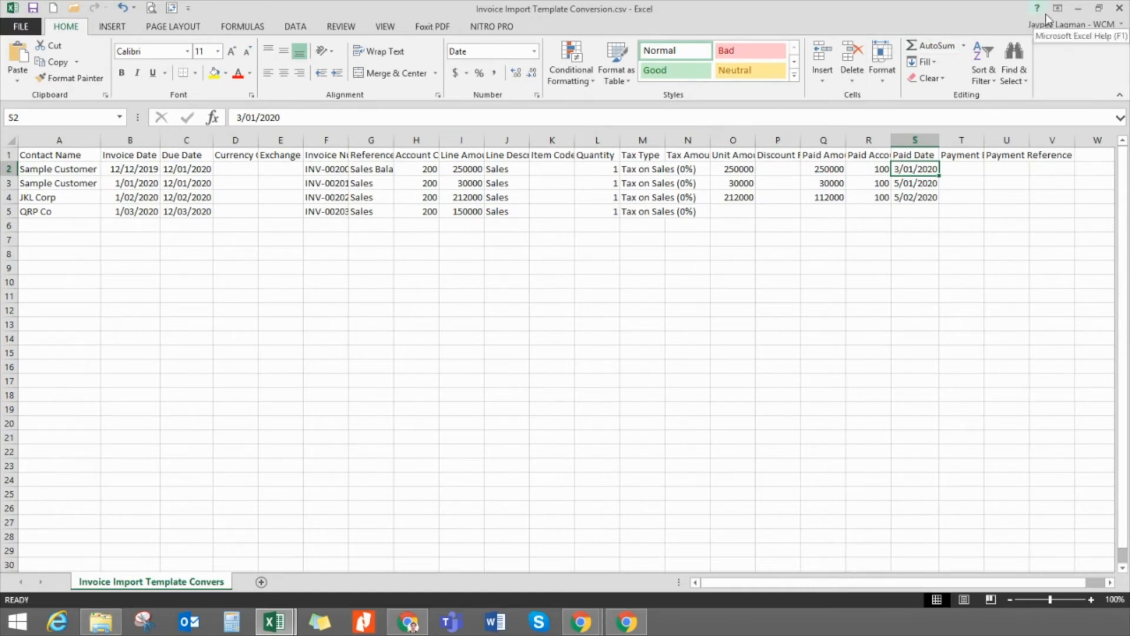
pyautogui.click(1078, 9)
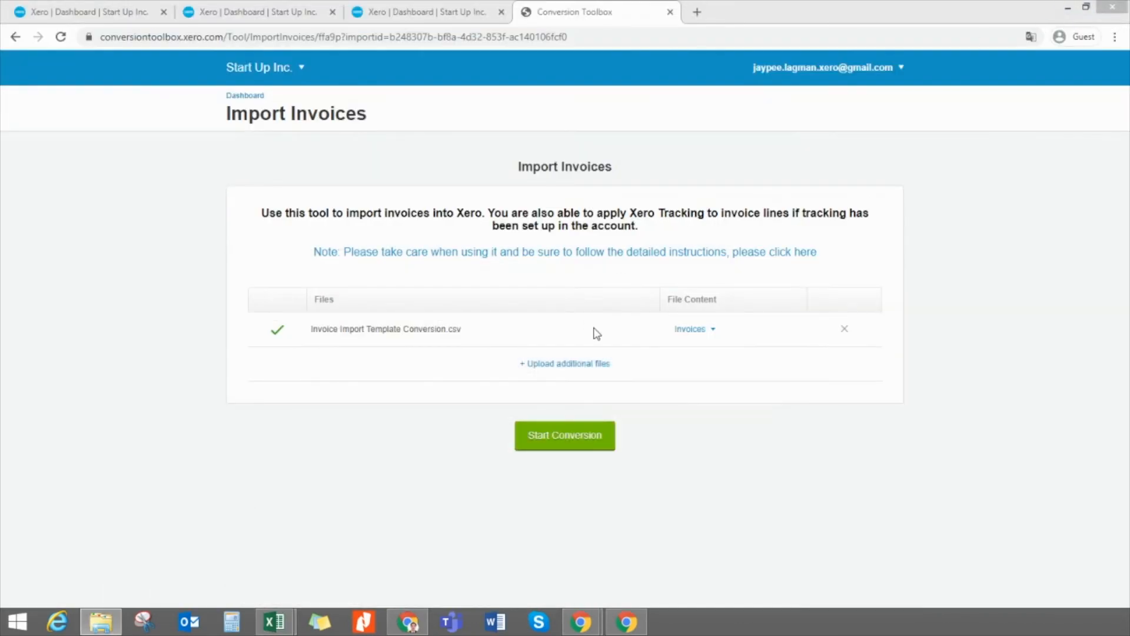
# Convert the upload as sales invoices with Approved or Approved with Payment status
pyautogui.click(578, 440)
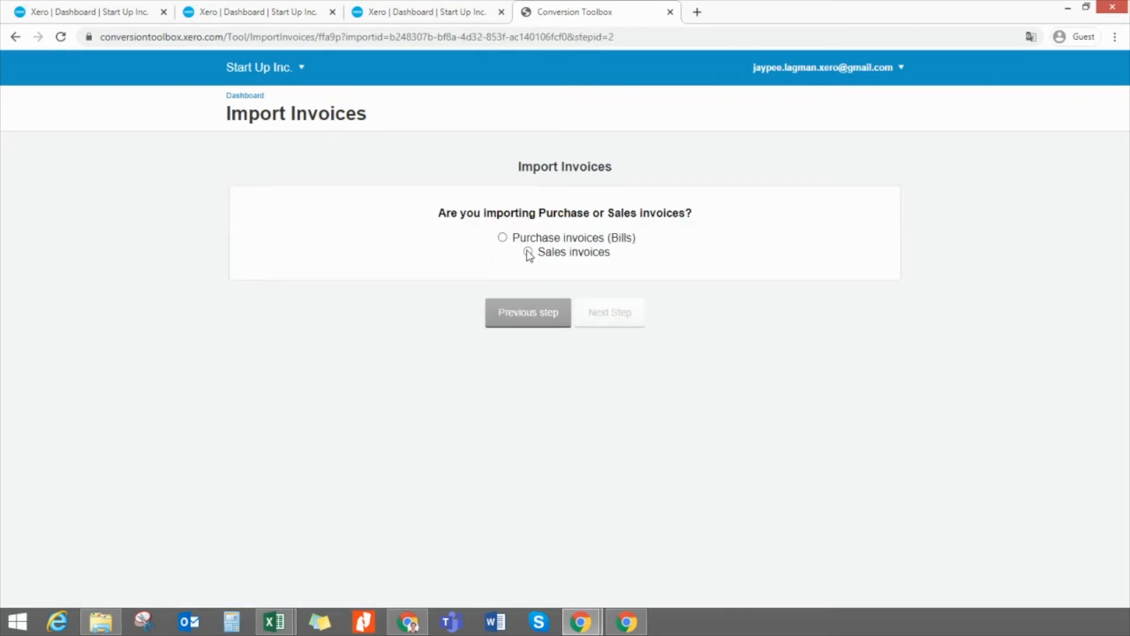
pyautogui.click(527, 251)
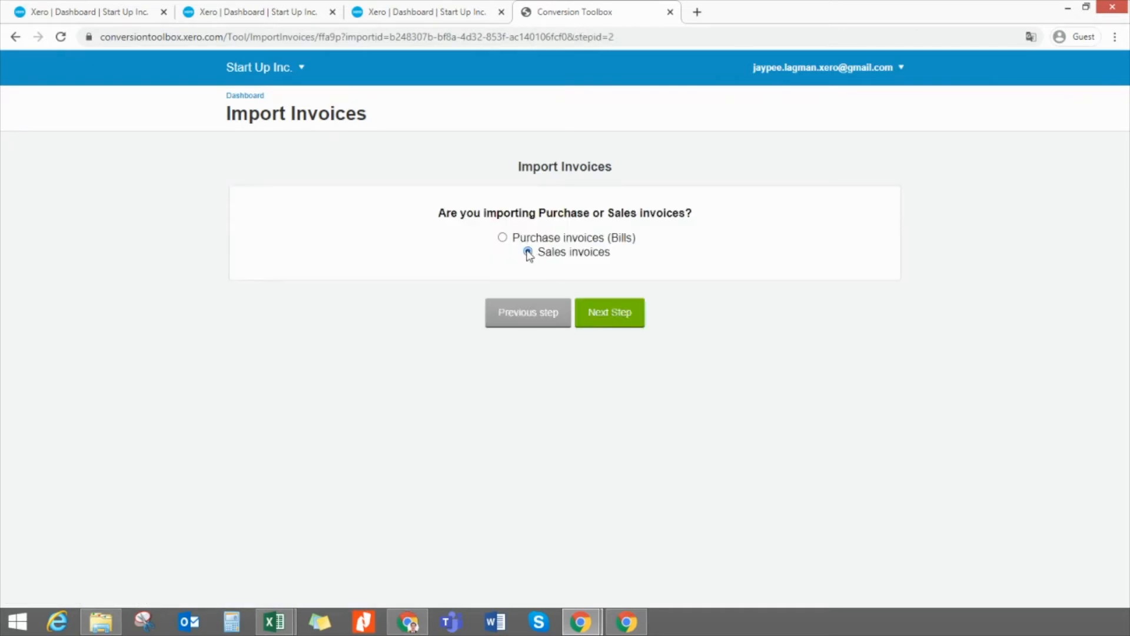
pyautogui.click(624, 317)
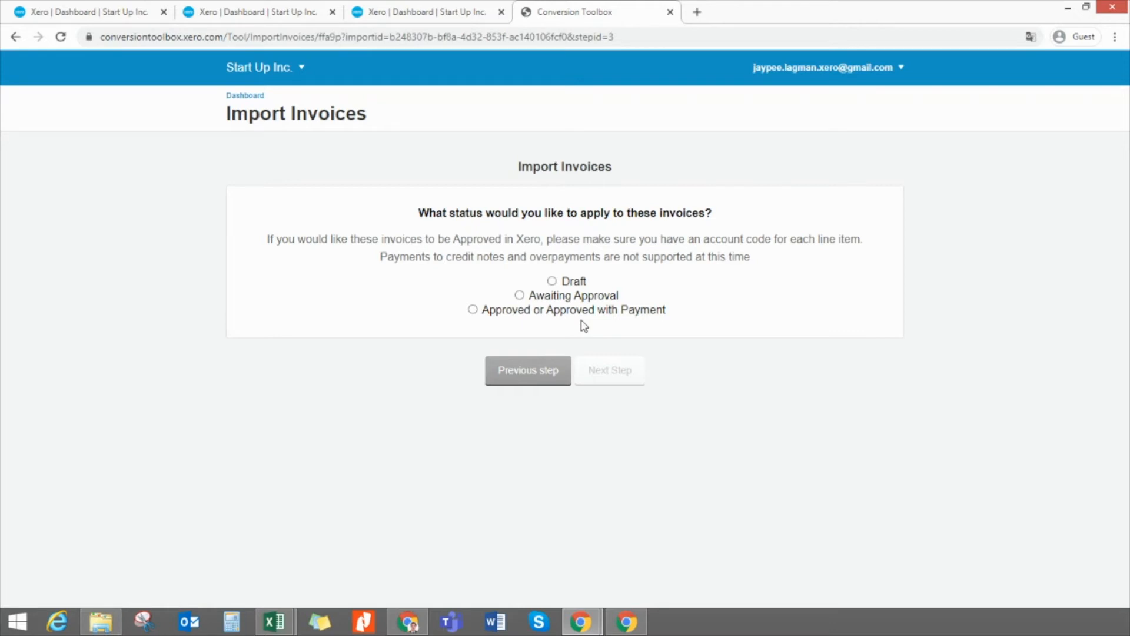
pyautogui.click(473, 310)
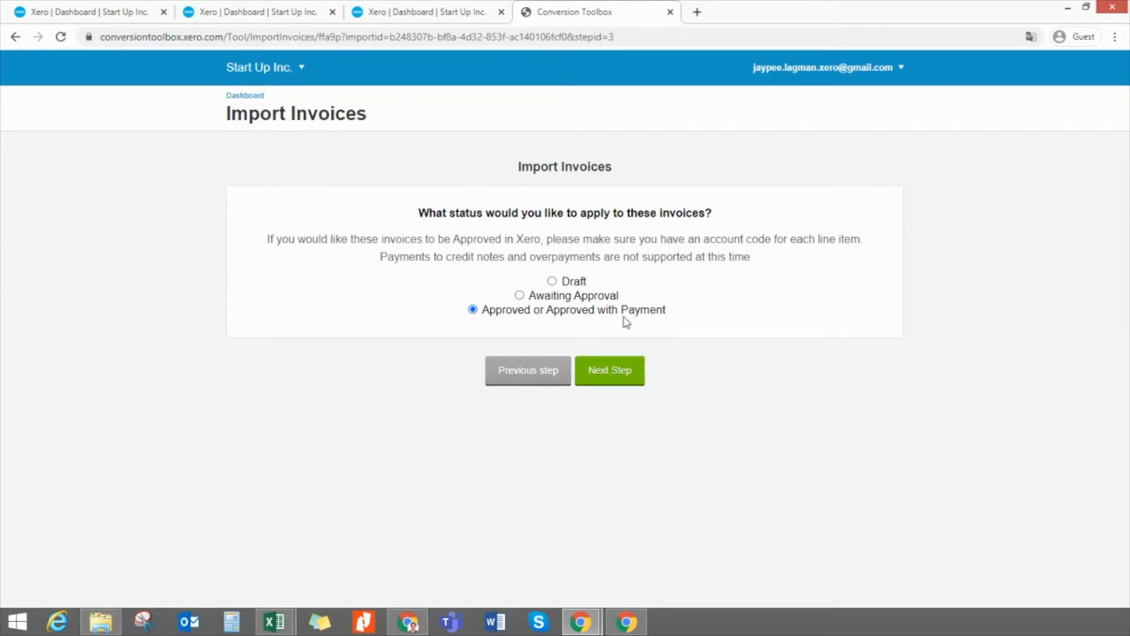
pyautogui.click(611, 377)
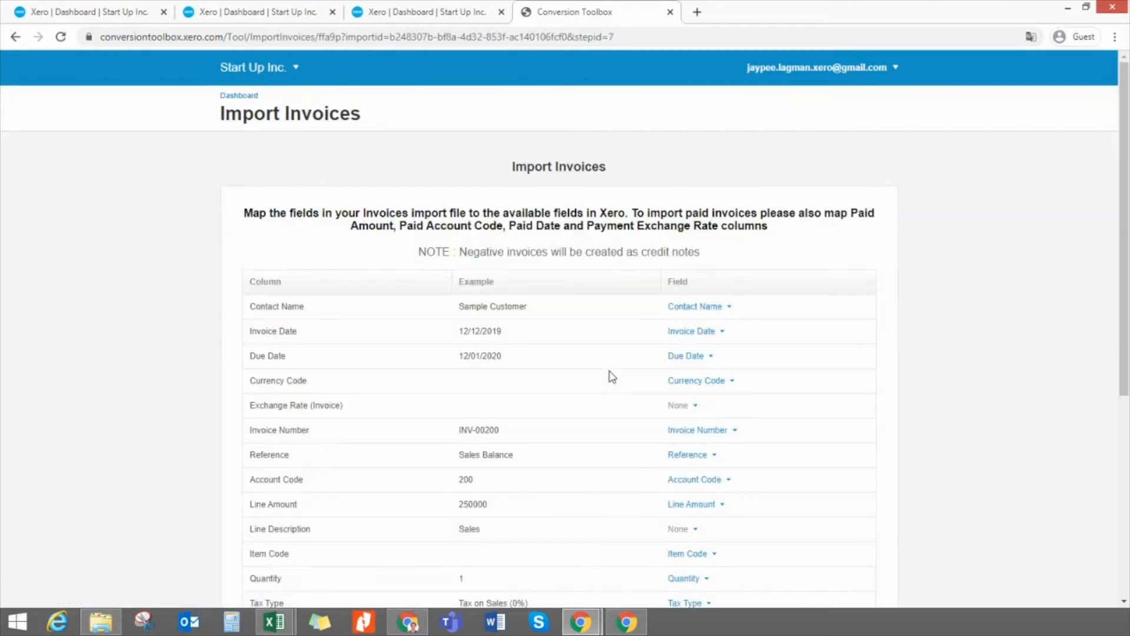
# Map Exchange Rate (Invoice) to Exchange Rate and Line Description to Line Description, then submit
pyautogui.scroll(-3, 612, 377)
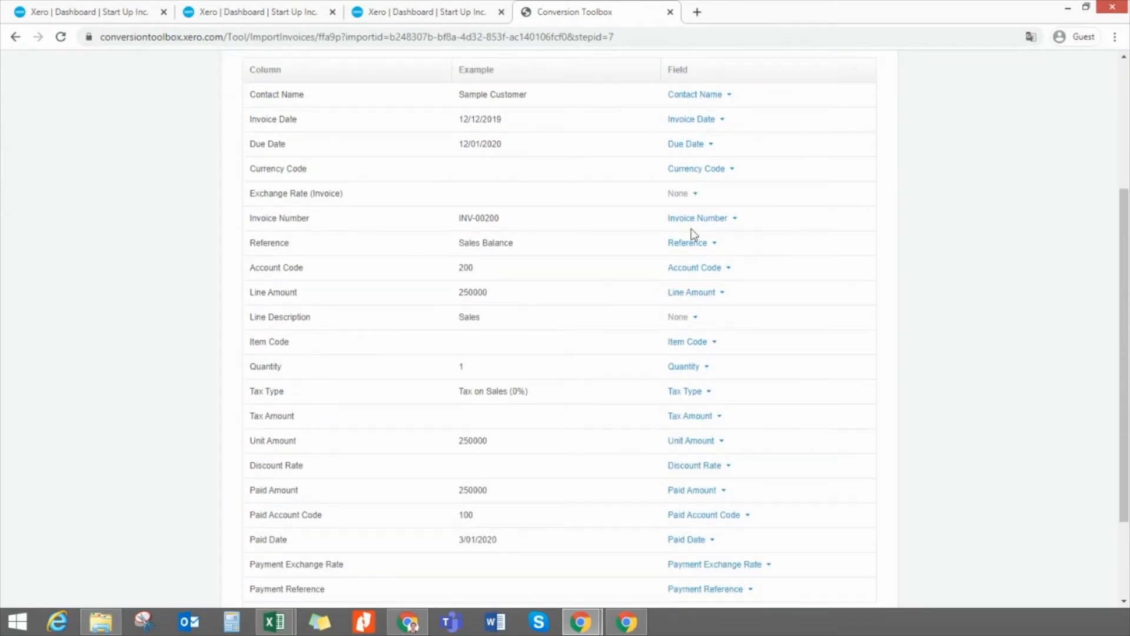
pyautogui.click(686, 197)
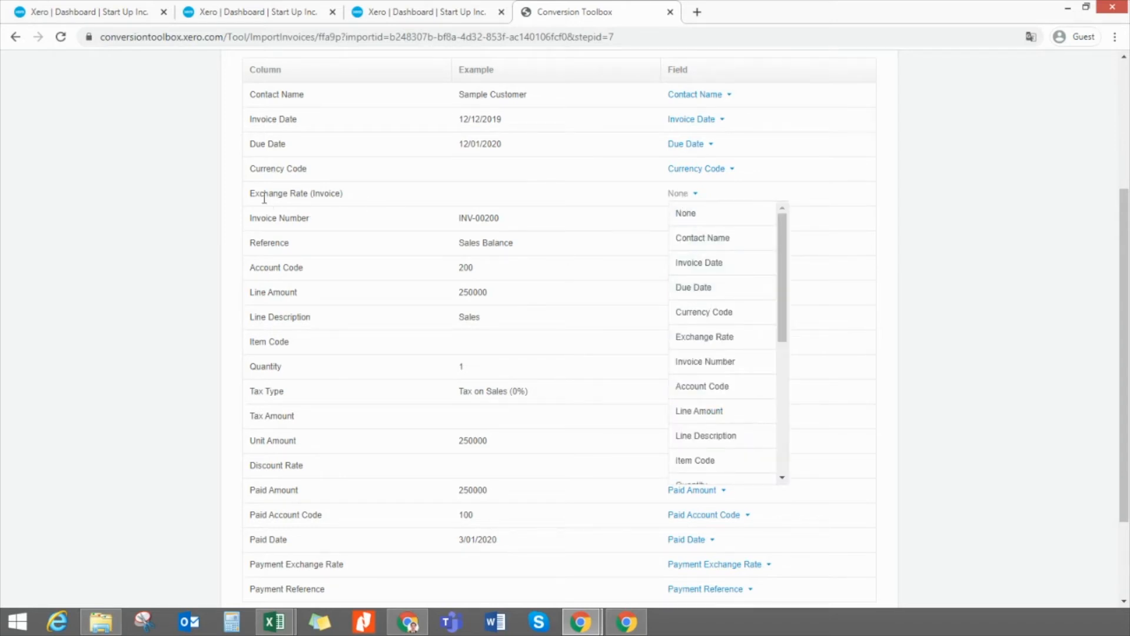
pyautogui.click(694, 337)
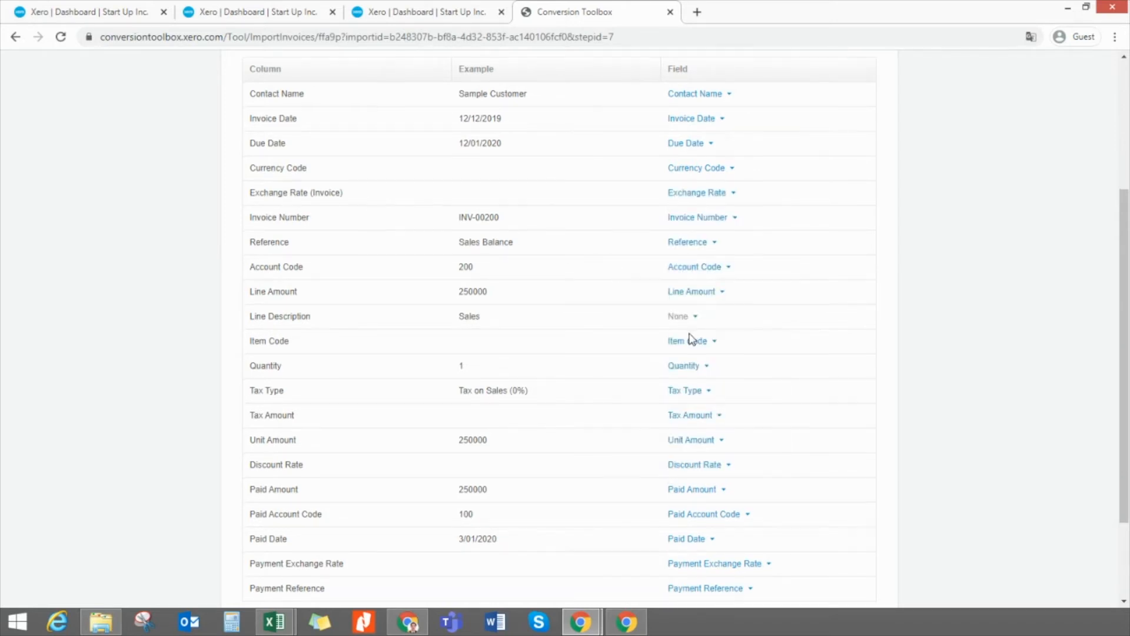
pyautogui.scroll(-1, 691, 339)
pyautogui.click(680, 247)
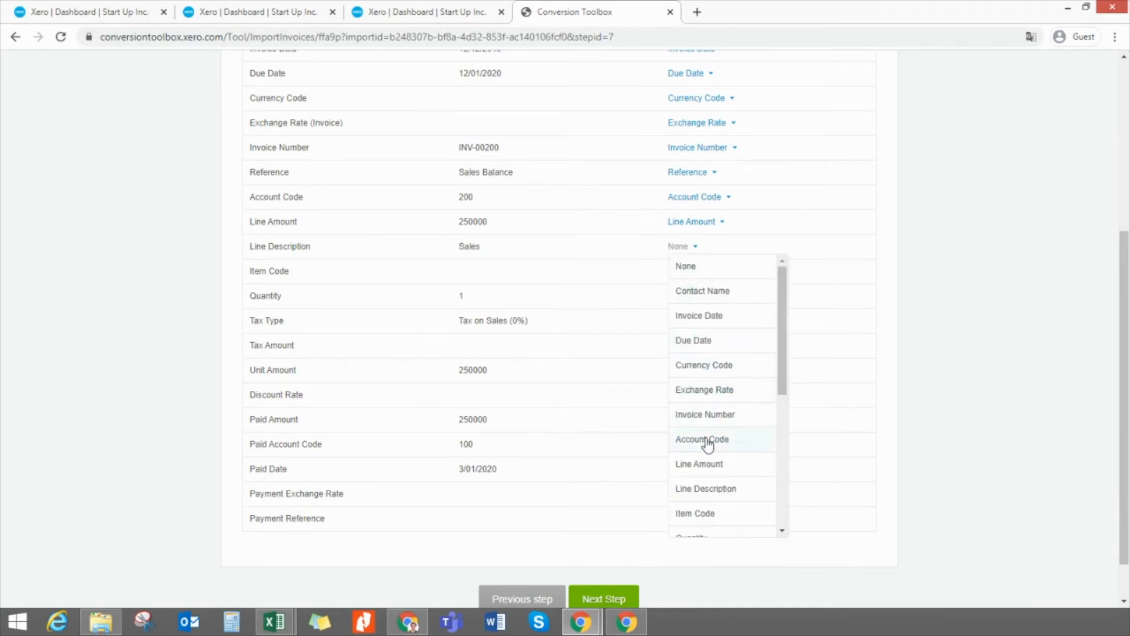
pyautogui.click(706, 488)
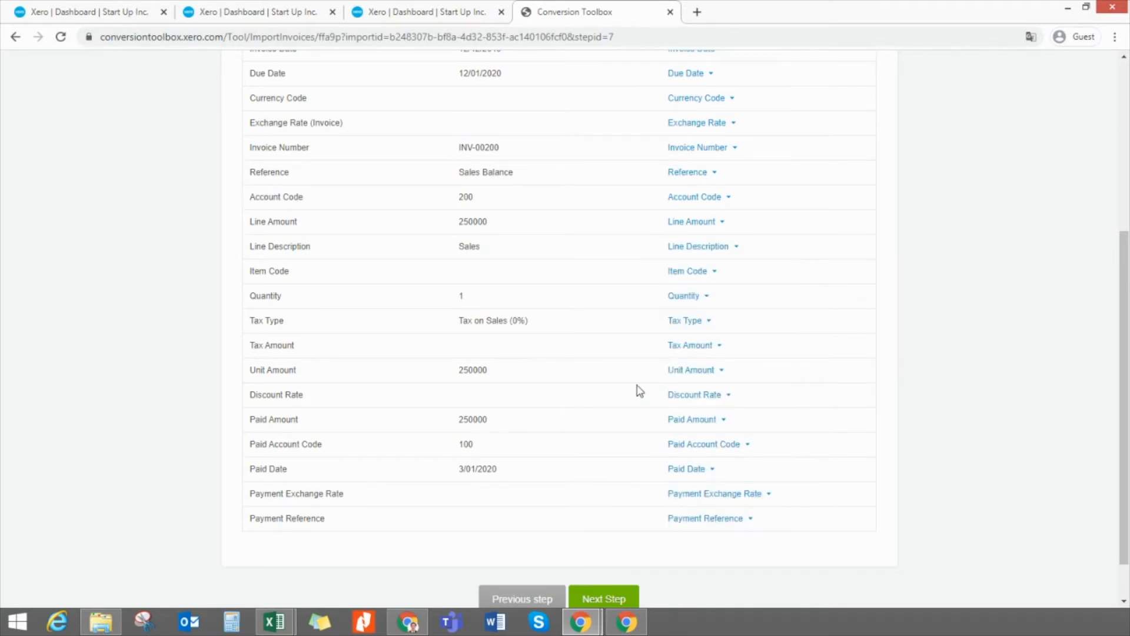
pyautogui.scroll(-1, 640, 391)
pyautogui.click(617, 550)
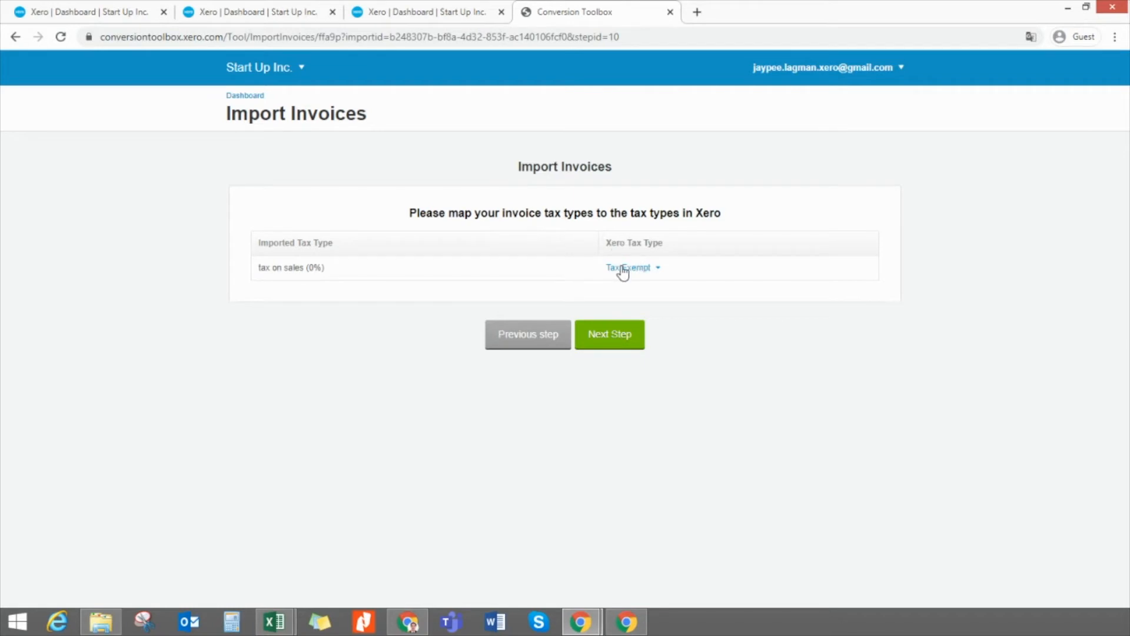
# Accept the tax type and account code mappings, then save and finish importing 4 invoices and 3 payments
pyautogui.click(621, 337)
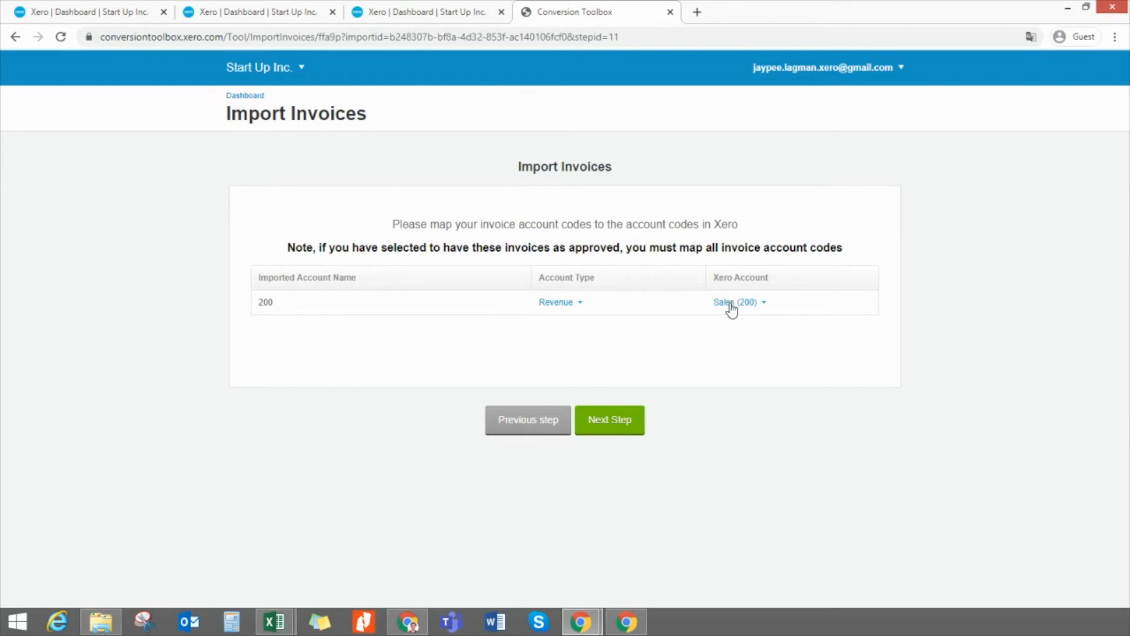
pyautogui.click(624, 424)
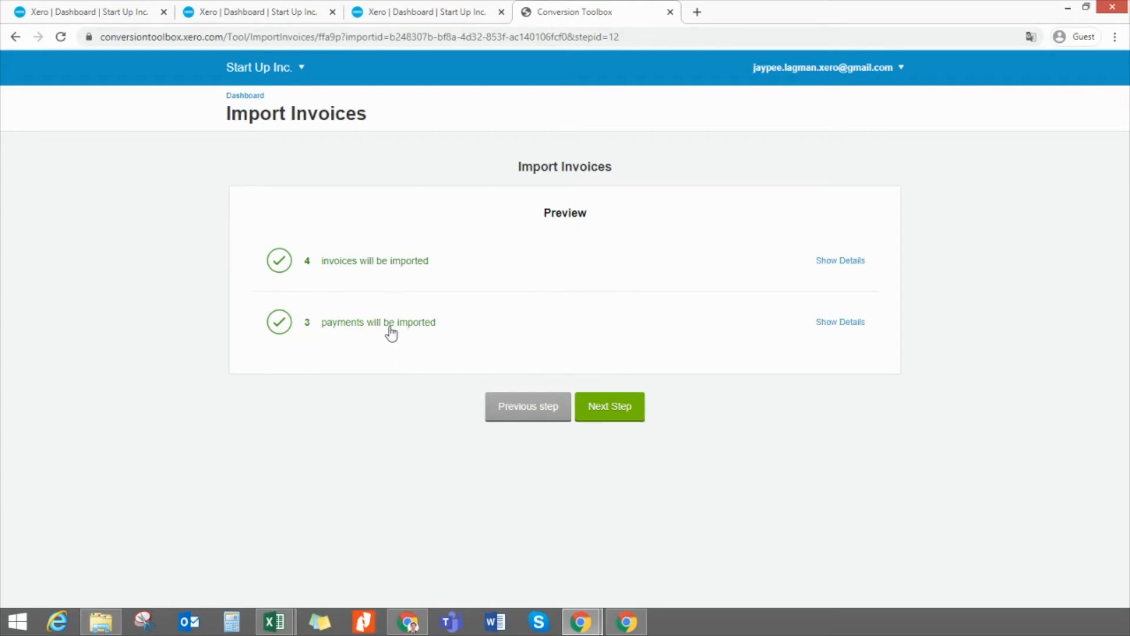
pyautogui.click(609, 411)
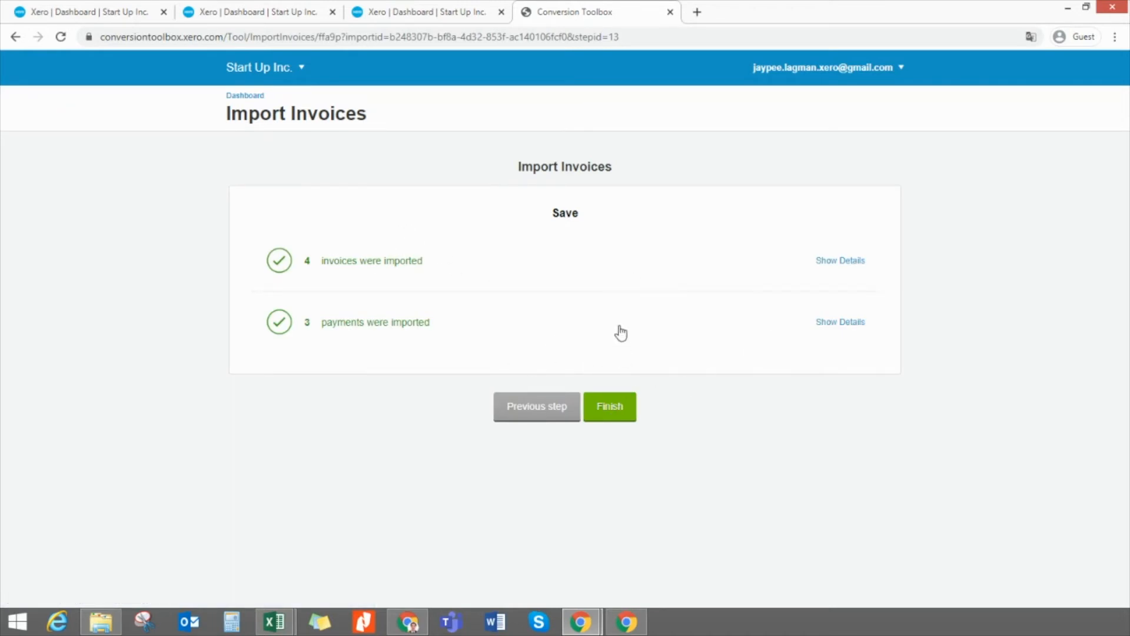
pyautogui.click(615, 407)
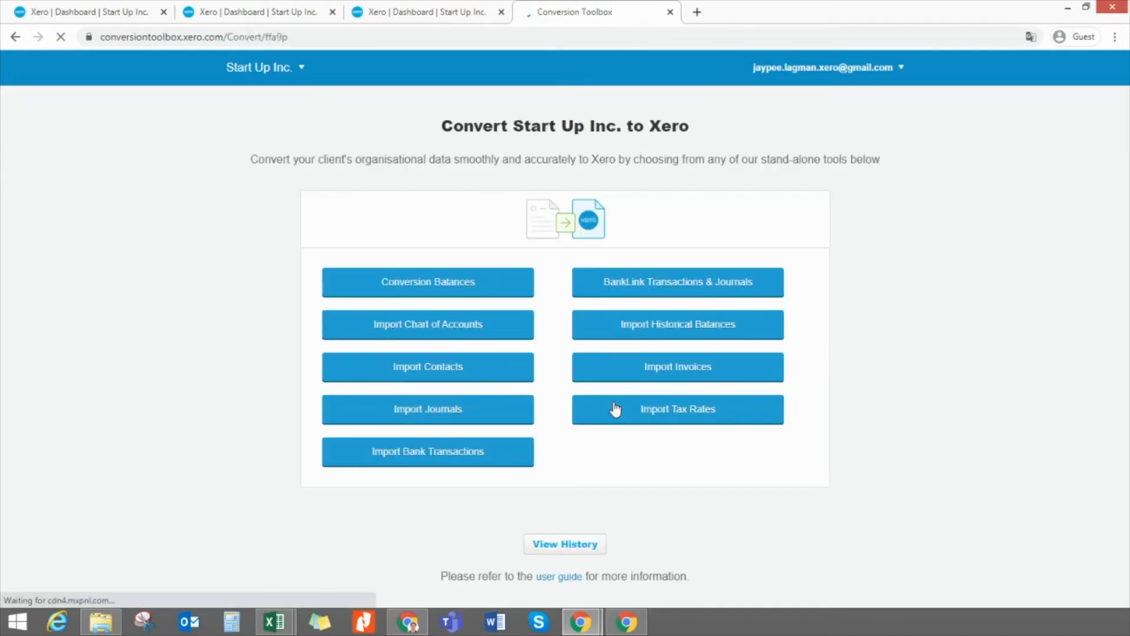
# Verify that Business > Invoices lists four imported invoices, two Paid and two Awaiting Payment, then return to Conversion Toolbox
pyautogui.click(408, 7)
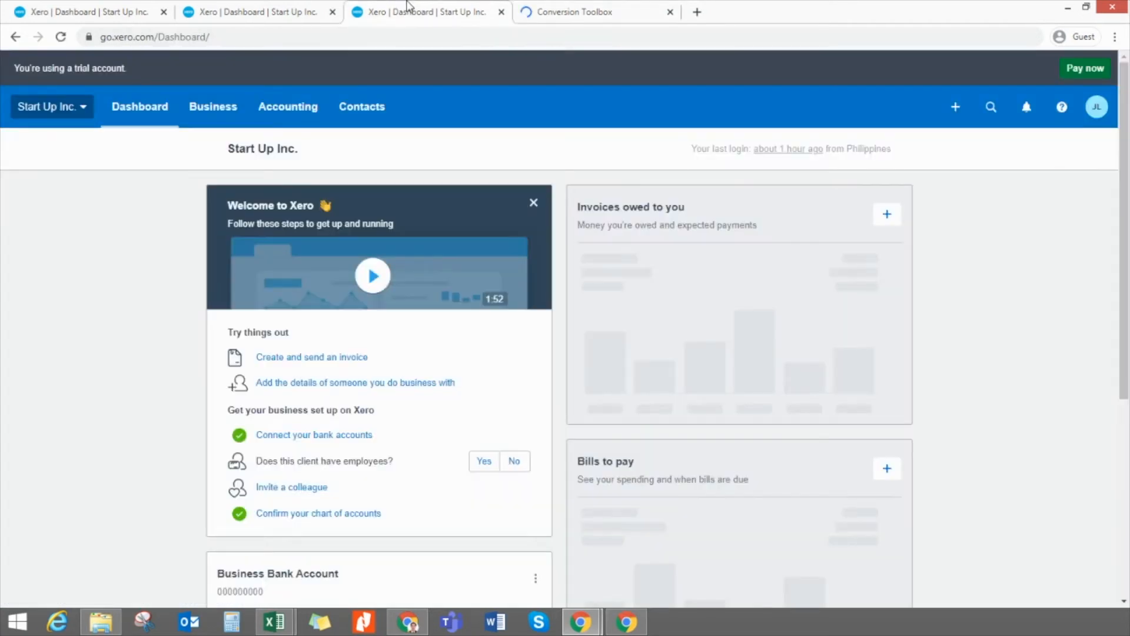
pyautogui.click(222, 107)
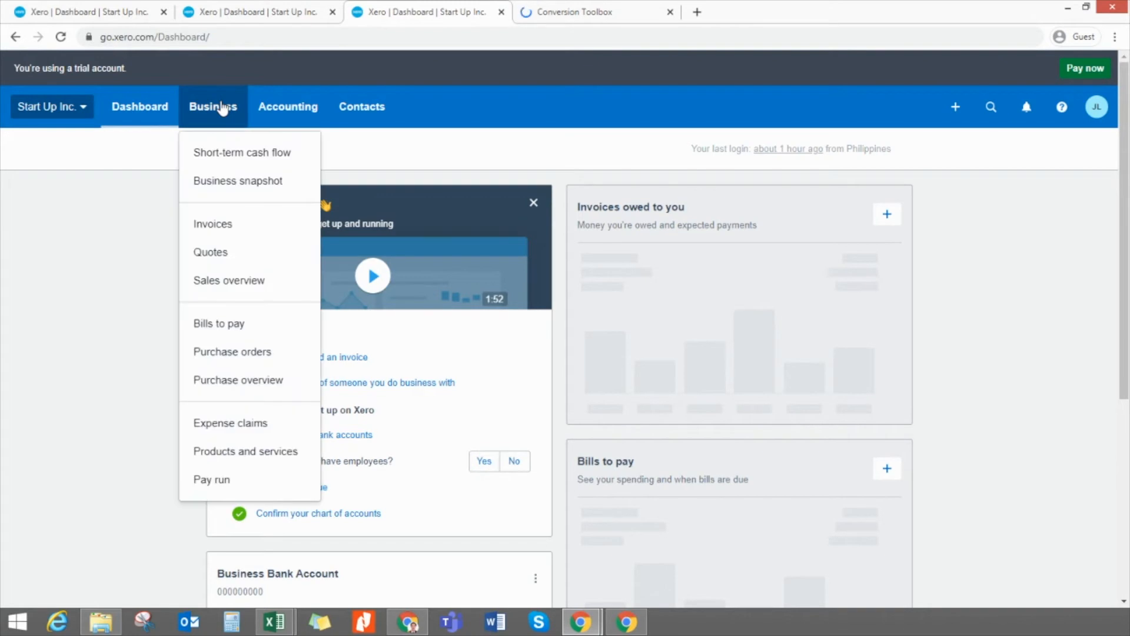
pyautogui.click(223, 225)
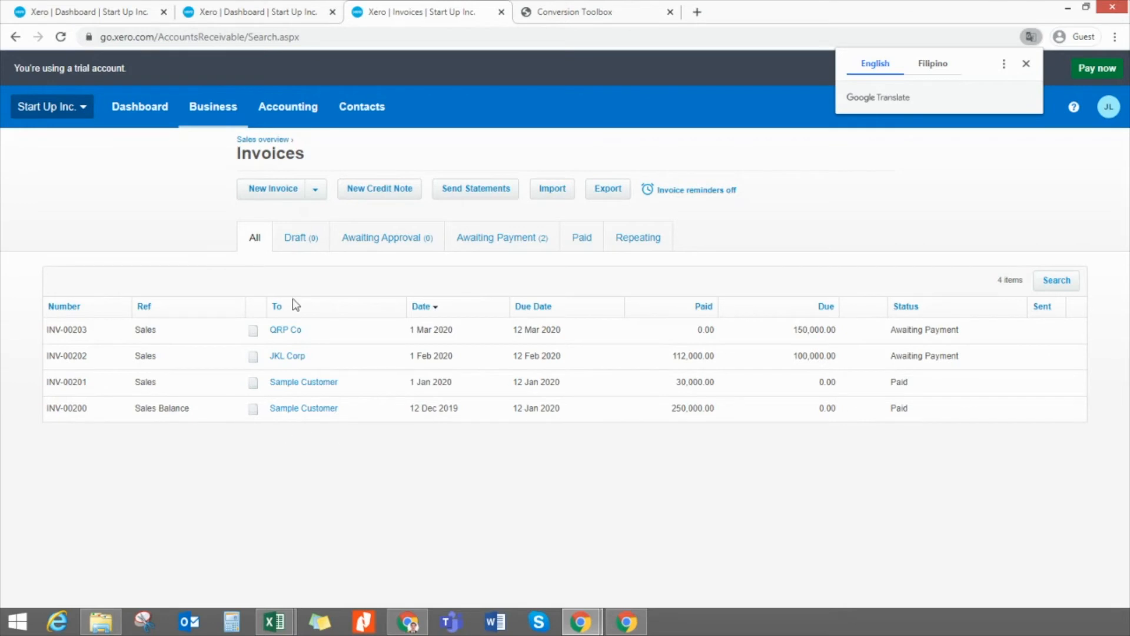
pyautogui.click(587, 13)
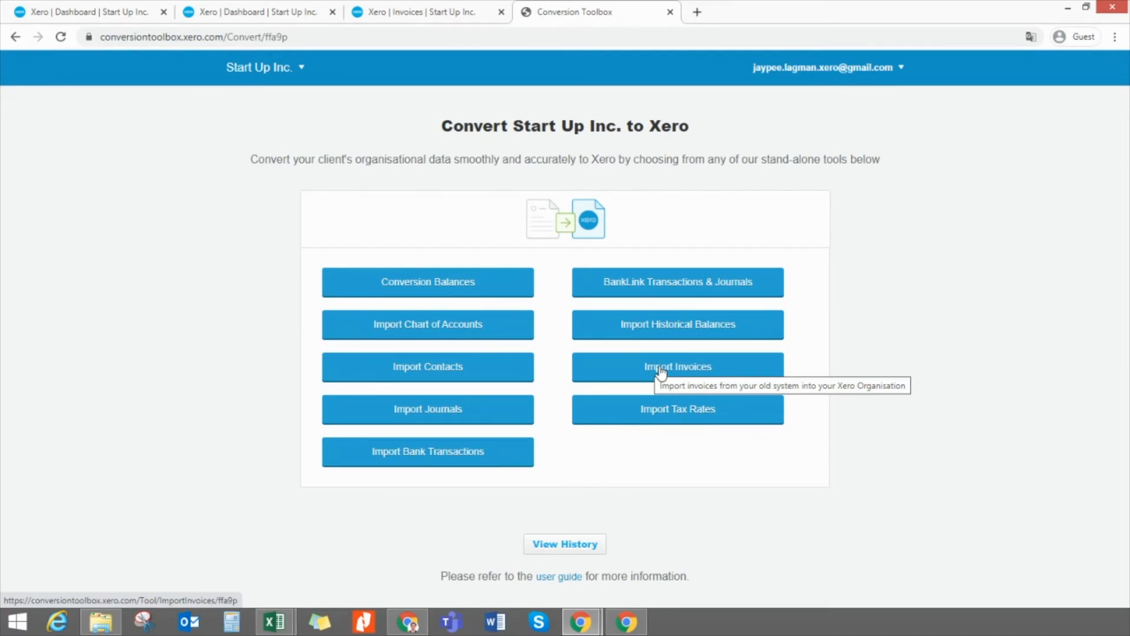
# Upload Bills Import Template Coversion.csv in the invoice import tool
pyautogui.click(687, 369)
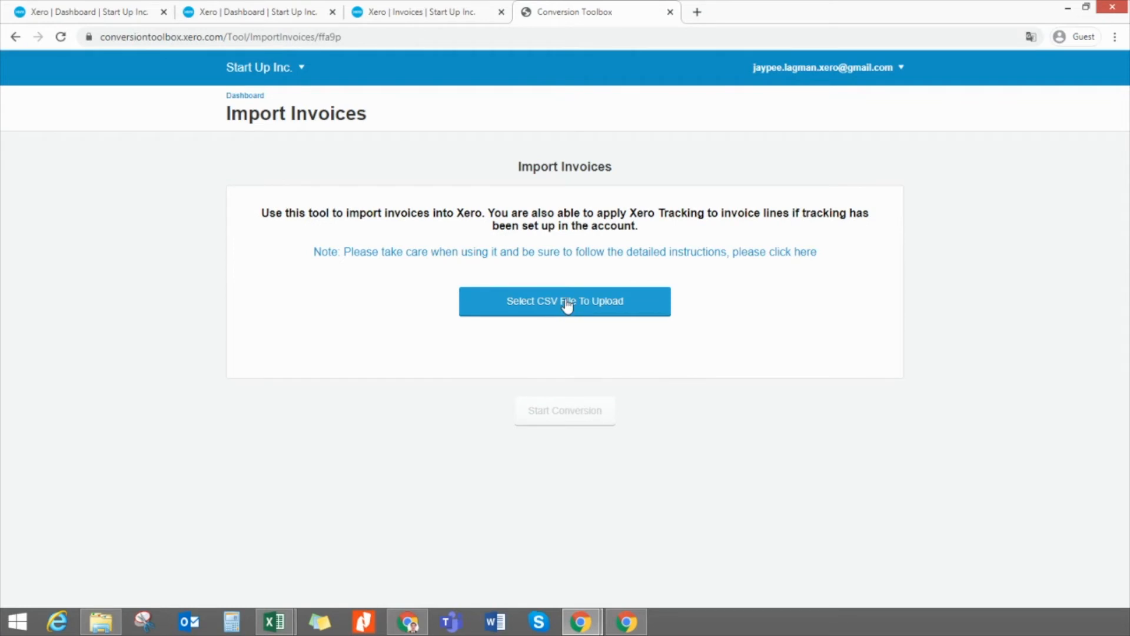
pyautogui.click(567, 304)
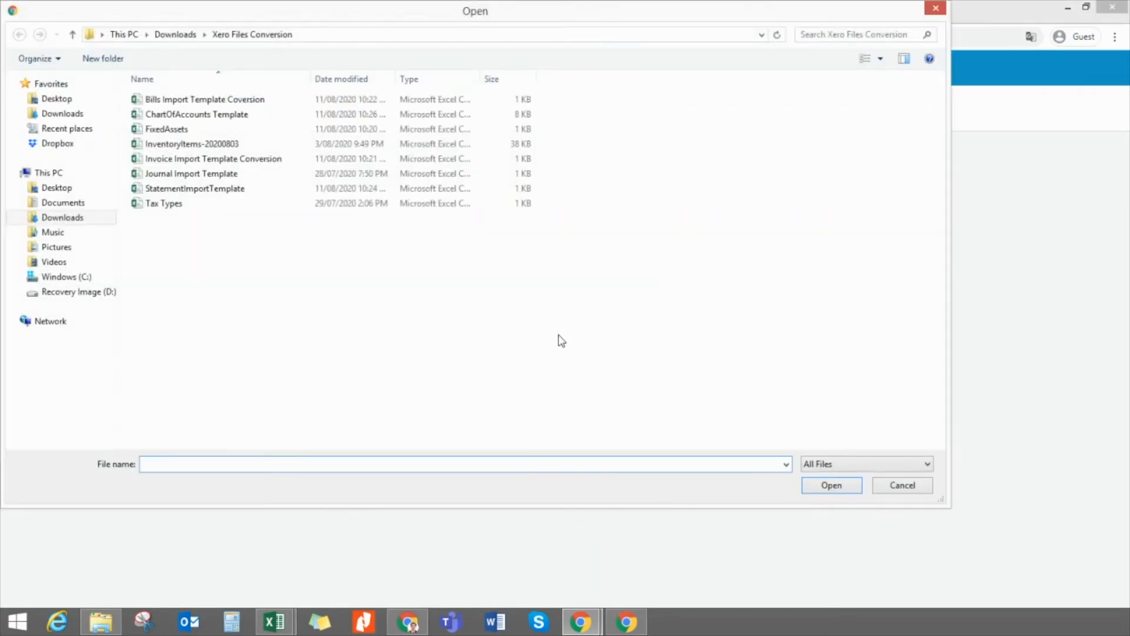
pyautogui.click(176, 103)
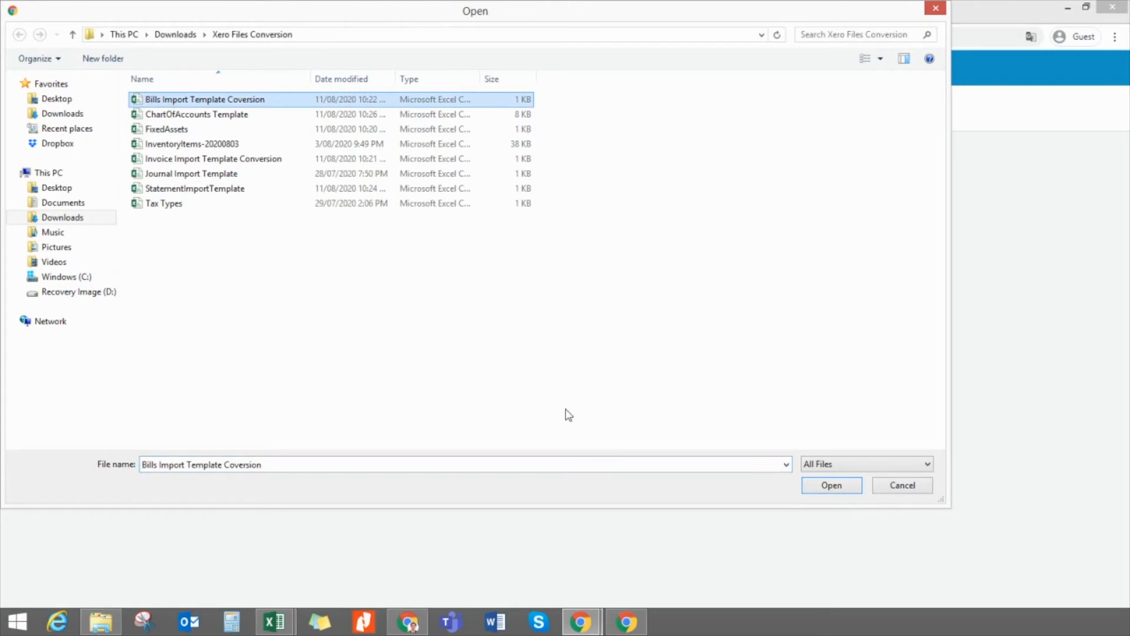
pyautogui.click(831, 486)
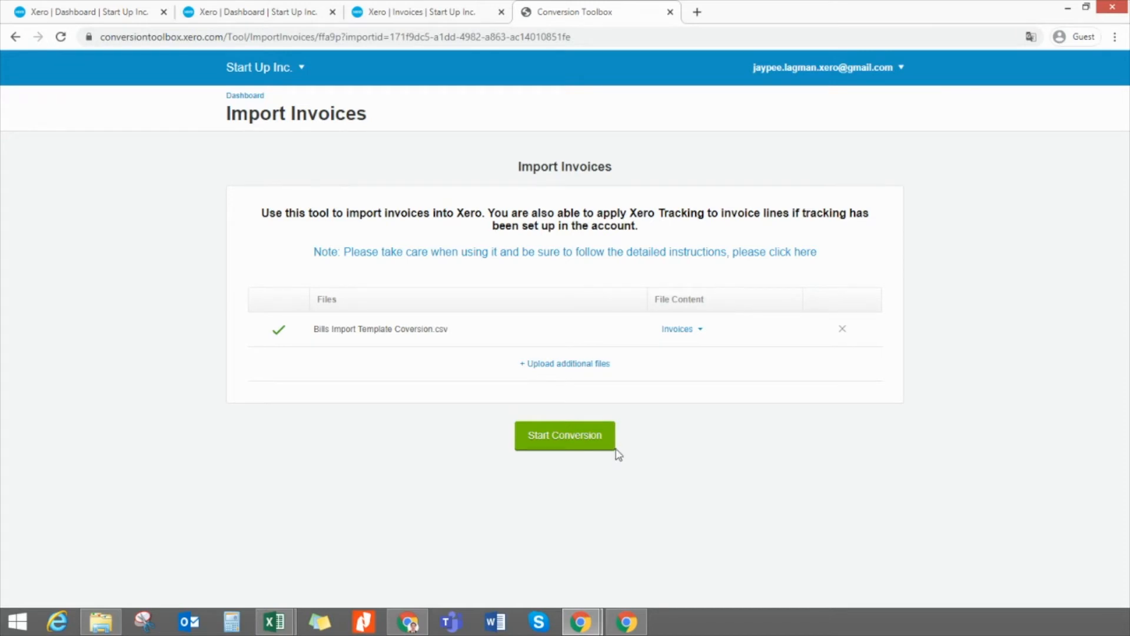
# Start the conversion and set the import type to Purchase invoices (Bills)
pyautogui.click(583, 439)
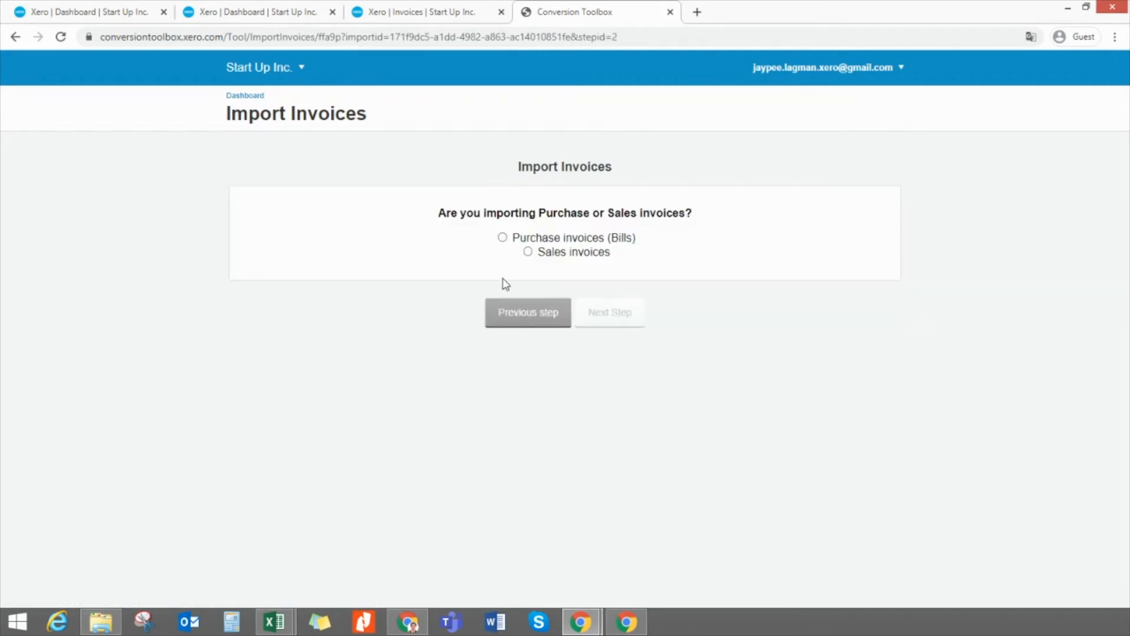
pyautogui.click(503, 237)
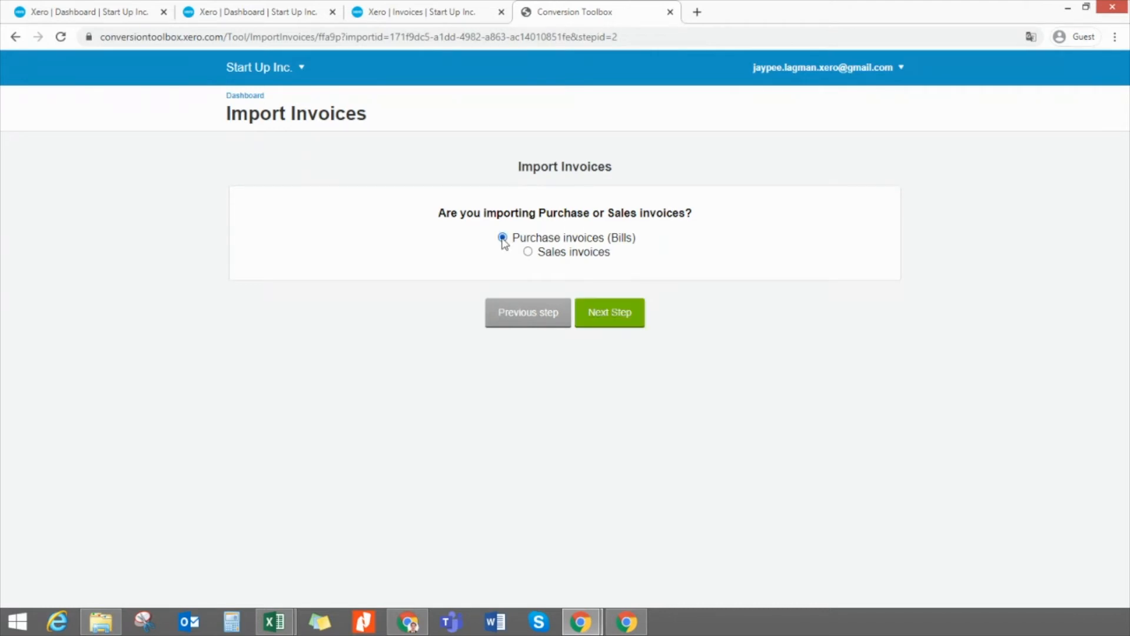
pyautogui.click(621, 316)
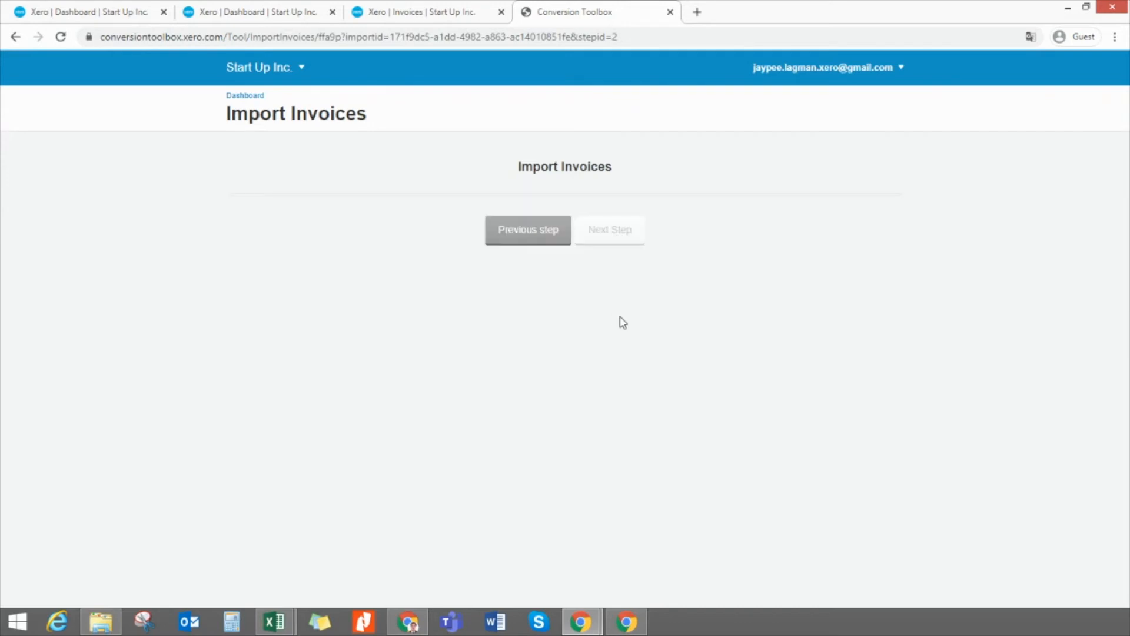
# In the bills spreadsheet, autofit columns B, C, S and H so dates and account codes show
pyautogui.hotkey('alt', 'Tab')
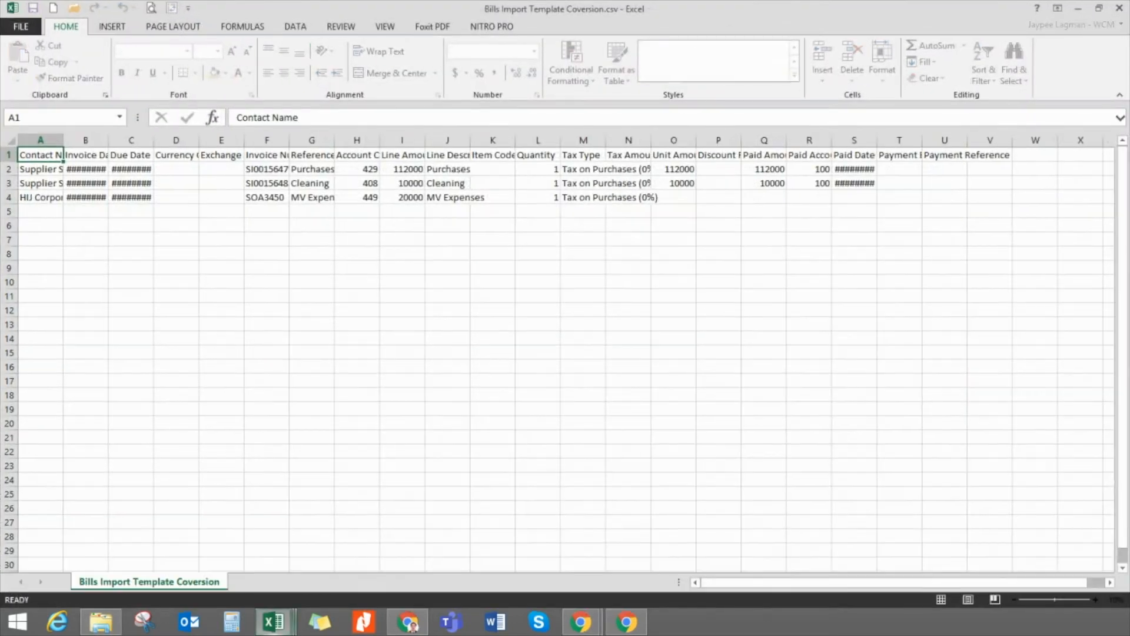
pyautogui.click(103, 248)
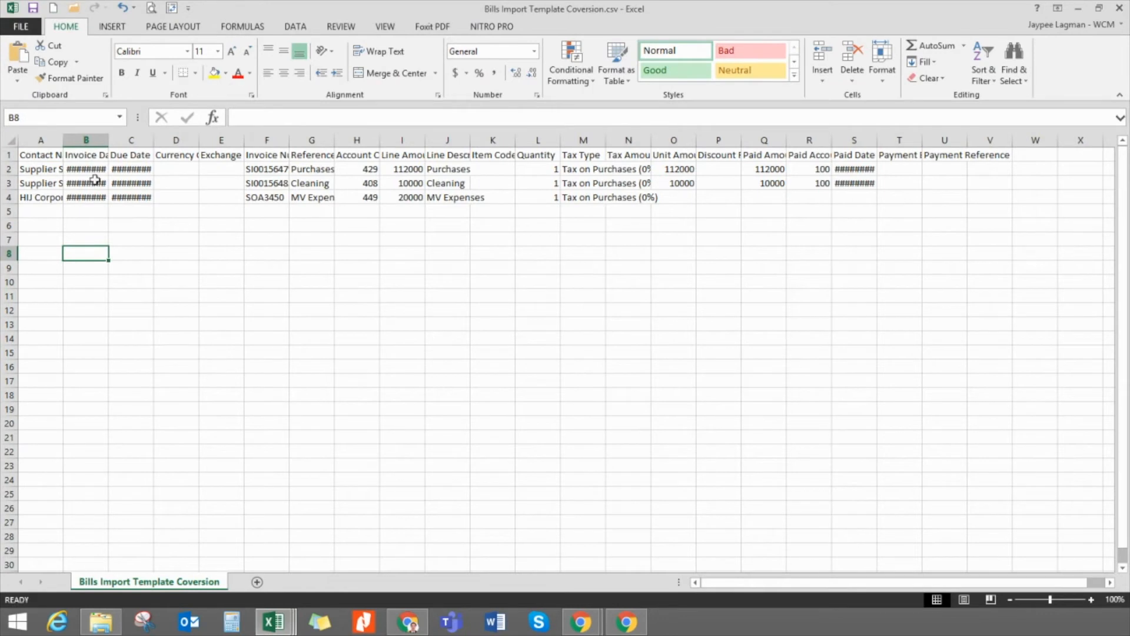
pyautogui.doubleClick(107, 141)
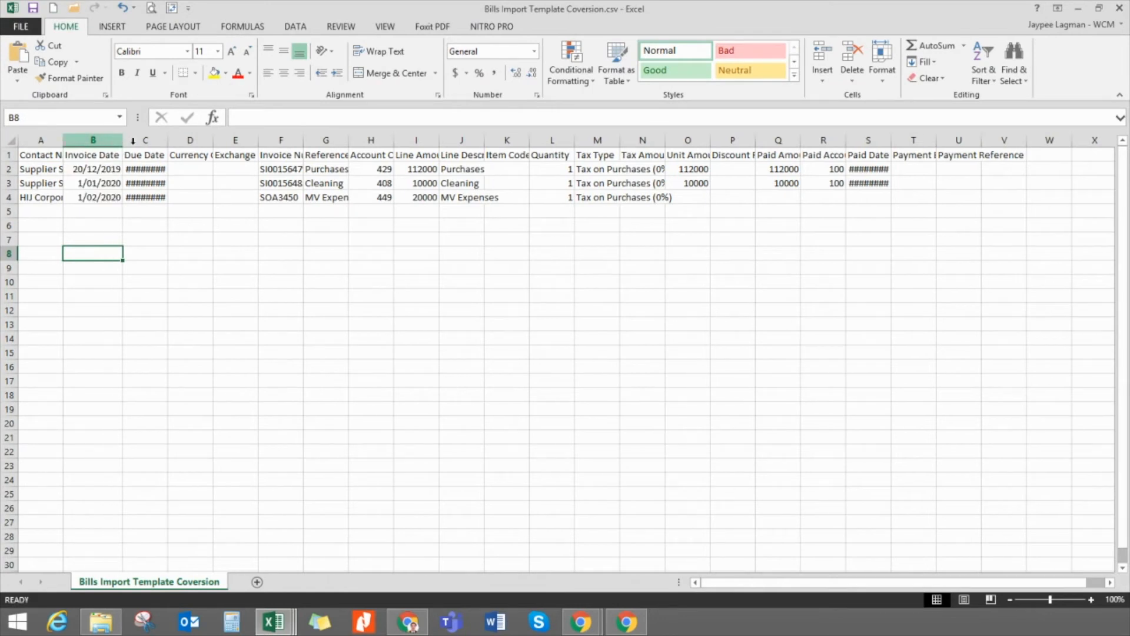
pyautogui.doubleClick(167, 142)
pyautogui.doubleClick(899, 141)
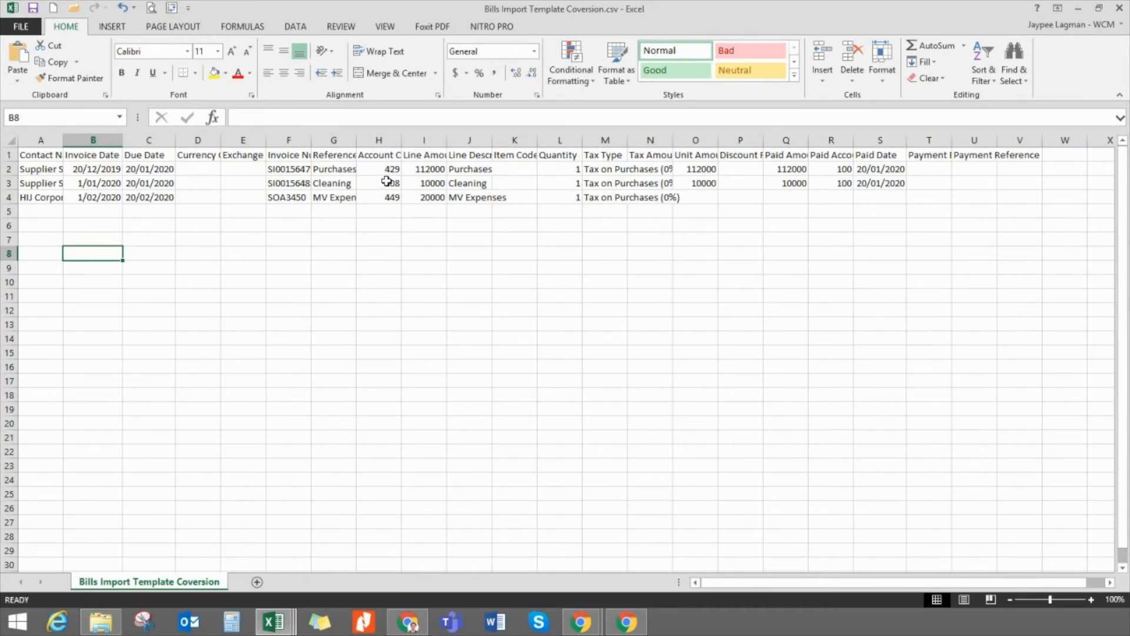
pyautogui.moveTo(402, 143); pyautogui.dragTo(392, 200)
pyautogui.doubleClick(402, 143)
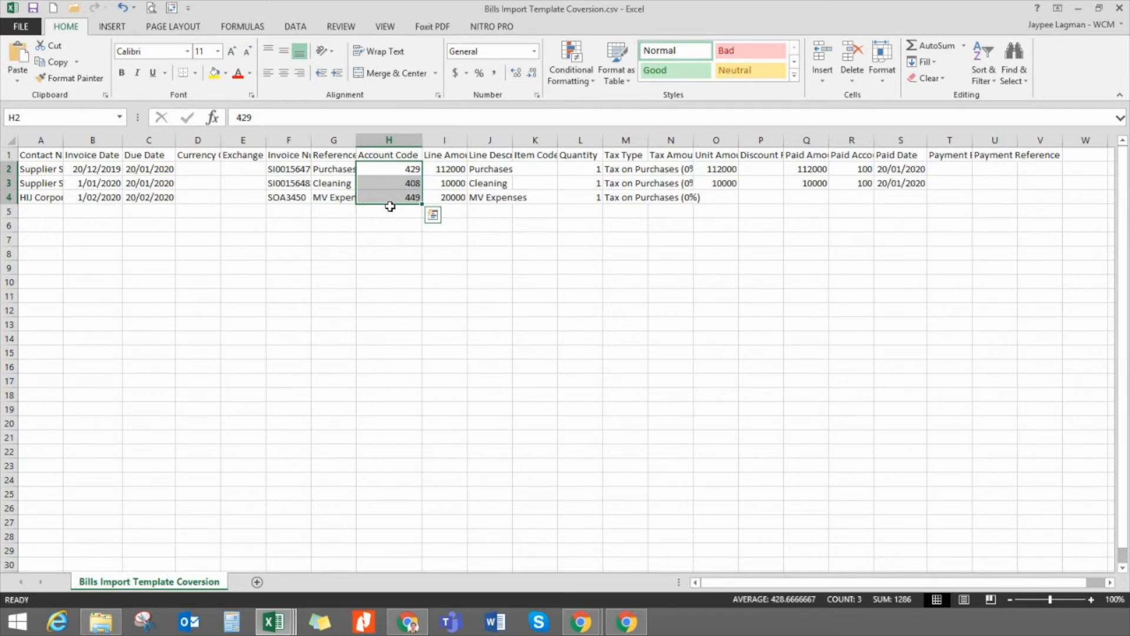
# Autofit column A and review row 2's invoice number, dates, line amount and paid values
pyautogui.click(291, 169)
pyautogui.moveTo(291, 168); pyautogui.dragTo(288, 199)
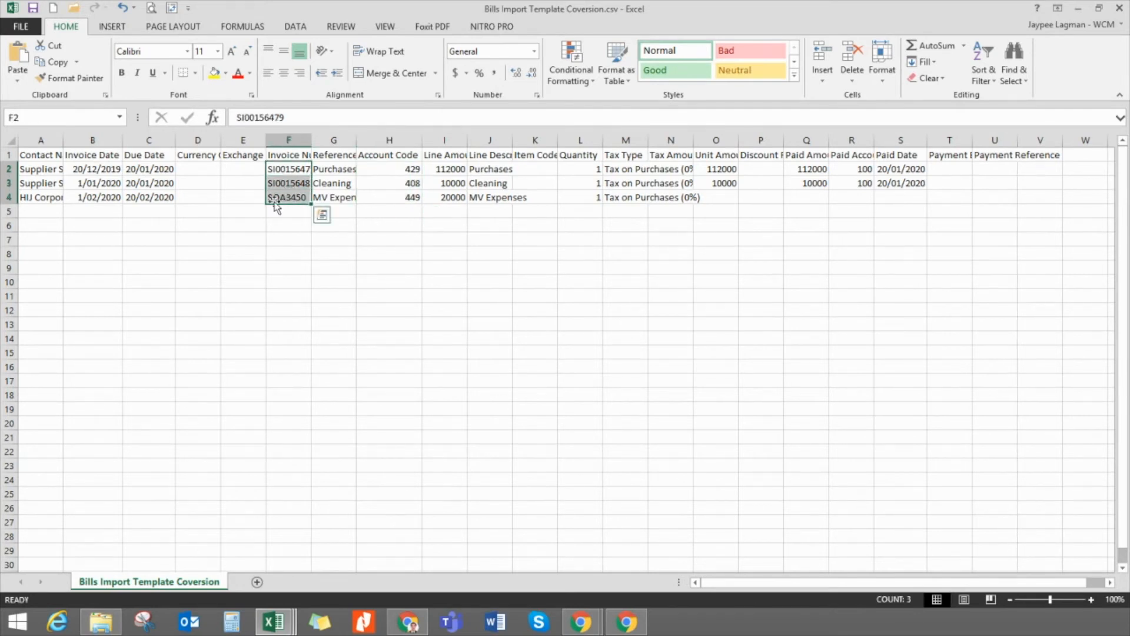
pyautogui.click(94, 169)
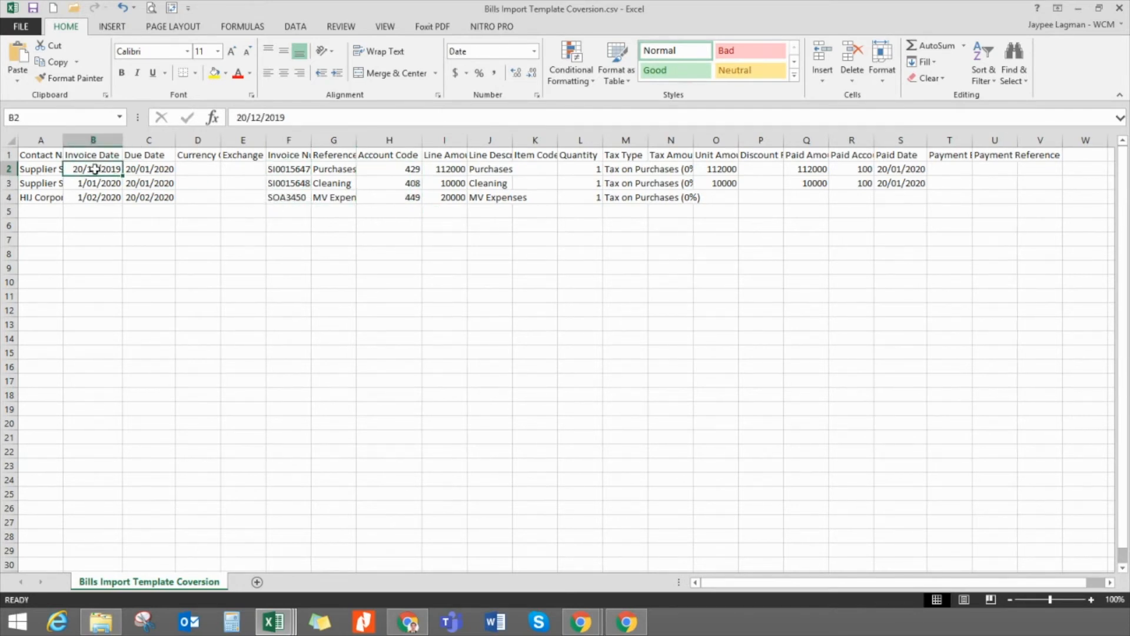
pyautogui.doubleClick(63, 136)
pyautogui.click(330, 170)
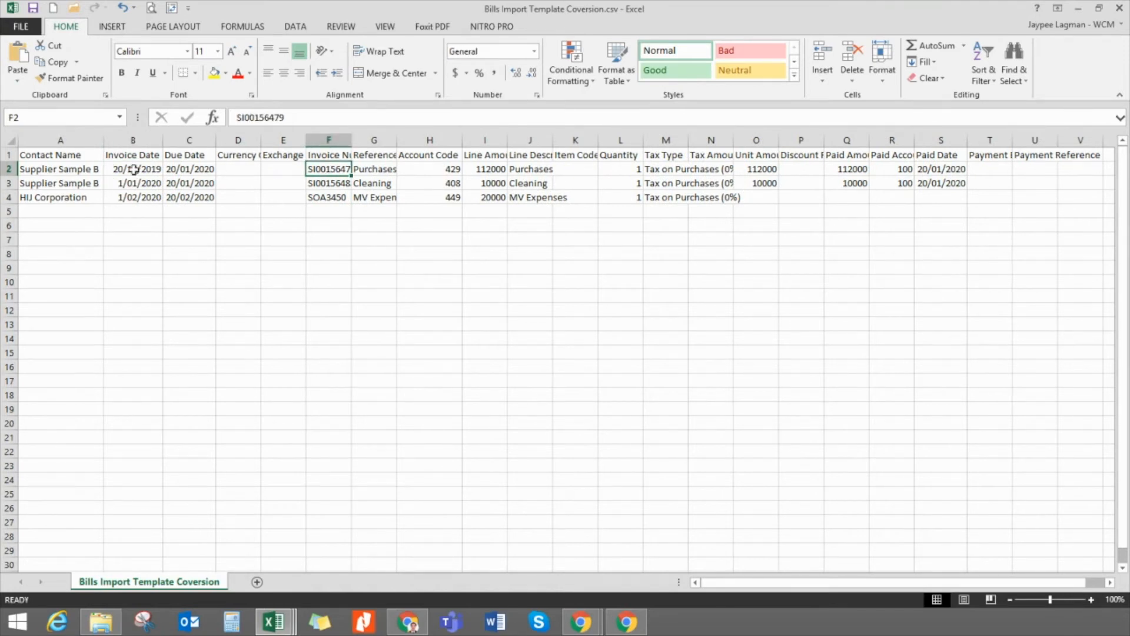
pyautogui.click(199, 170)
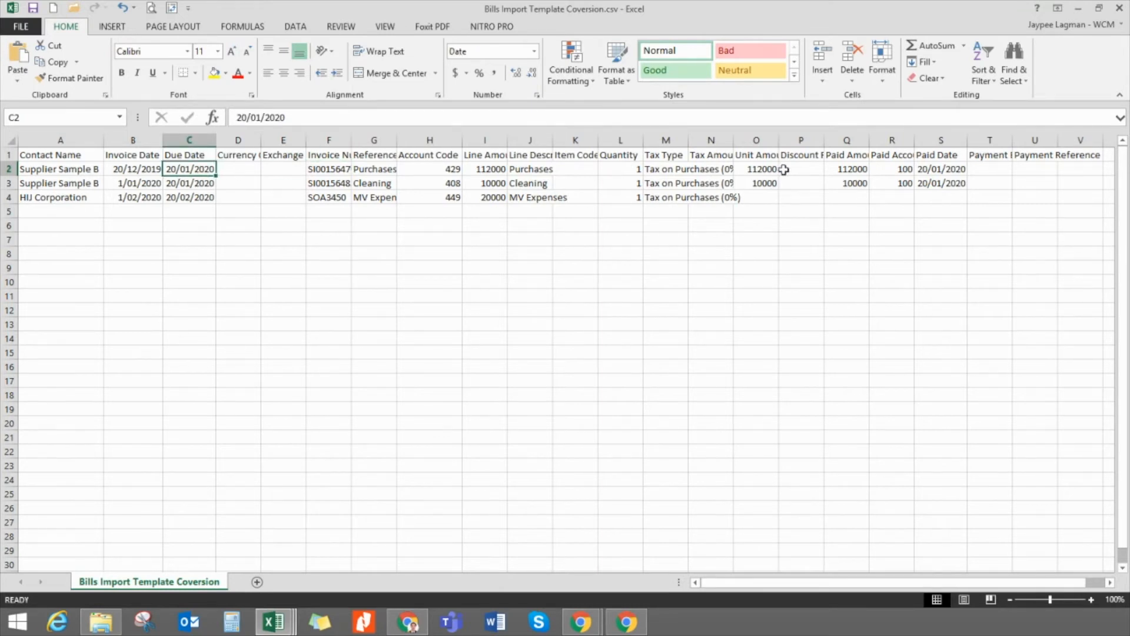
pyautogui.click(948, 170)
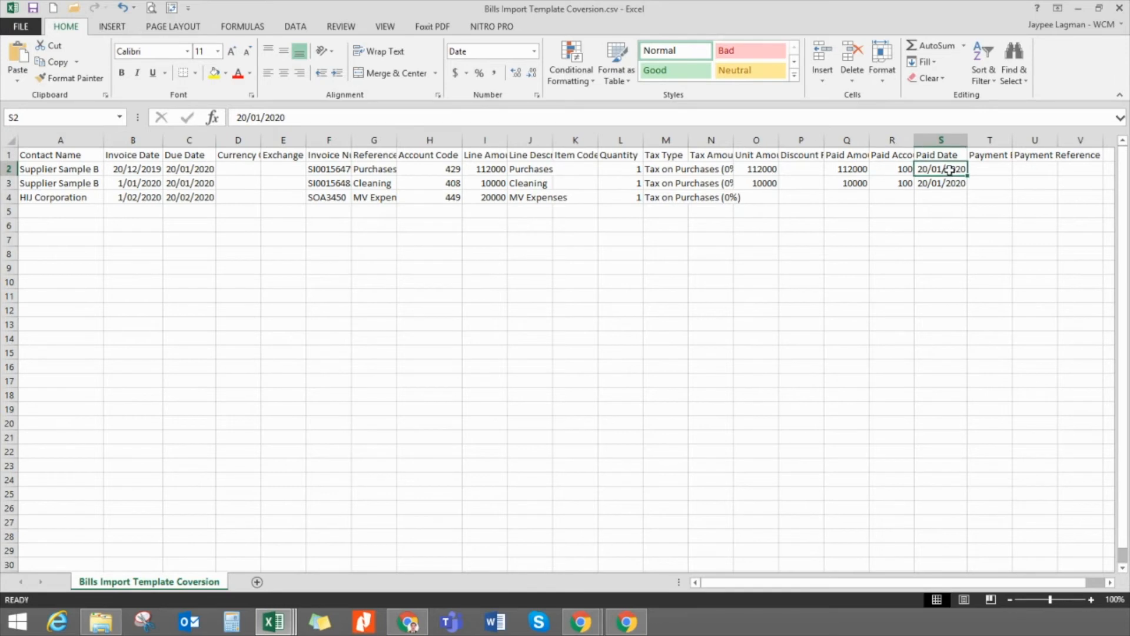
pyautogui.click(145, 169)
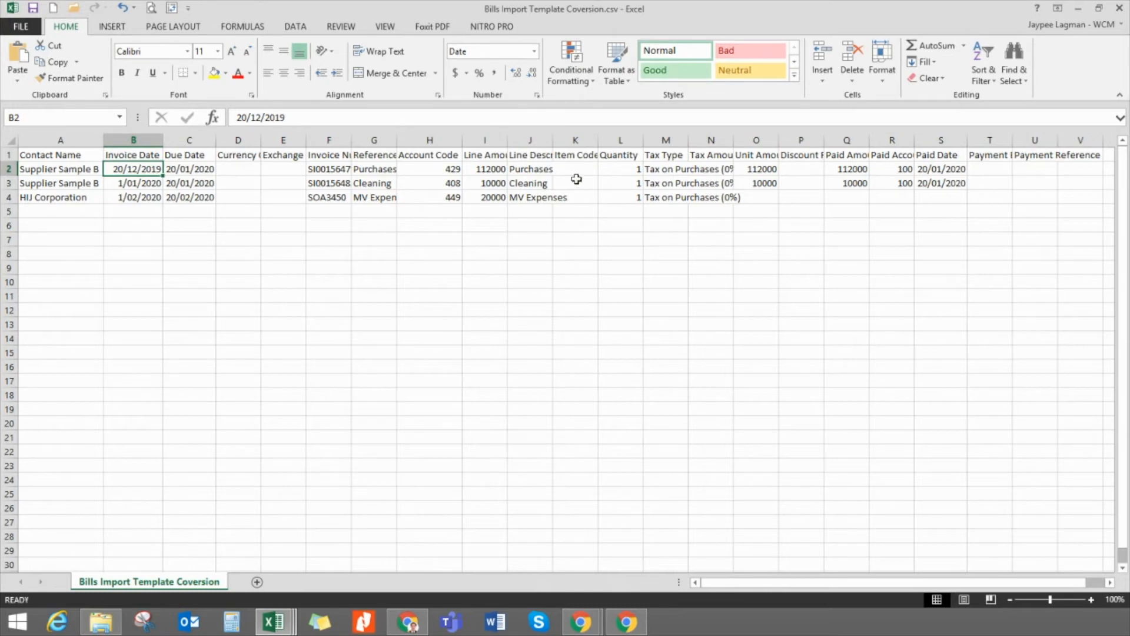
pyautogui.click(504, 169)
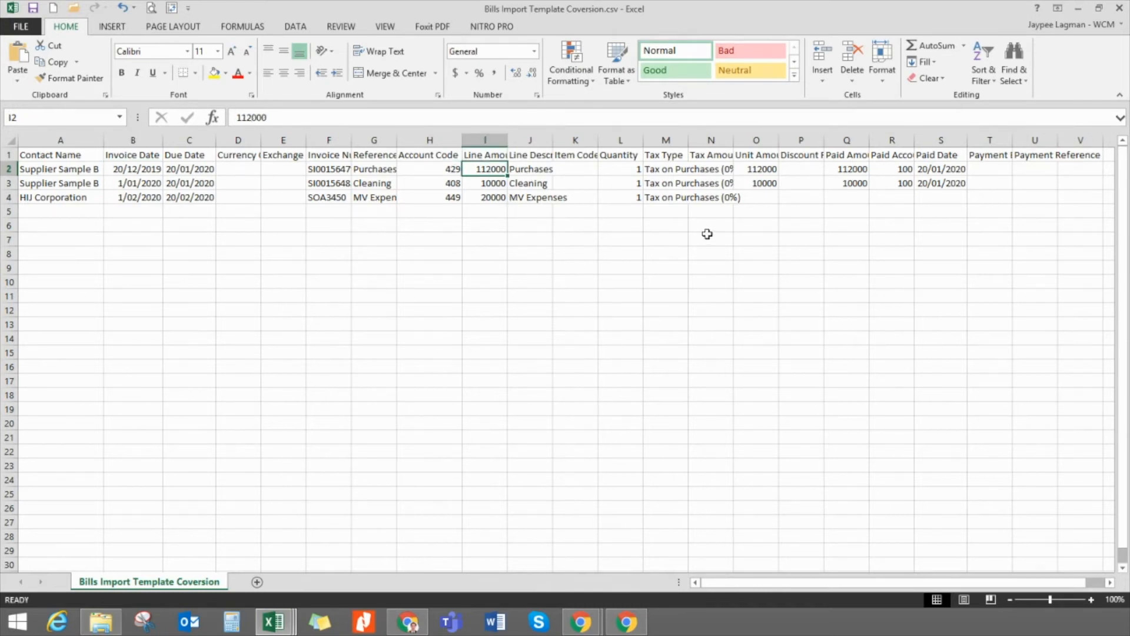
pyautogui.moveTo(905, 169); pyautogui.dragTo(939, 170)
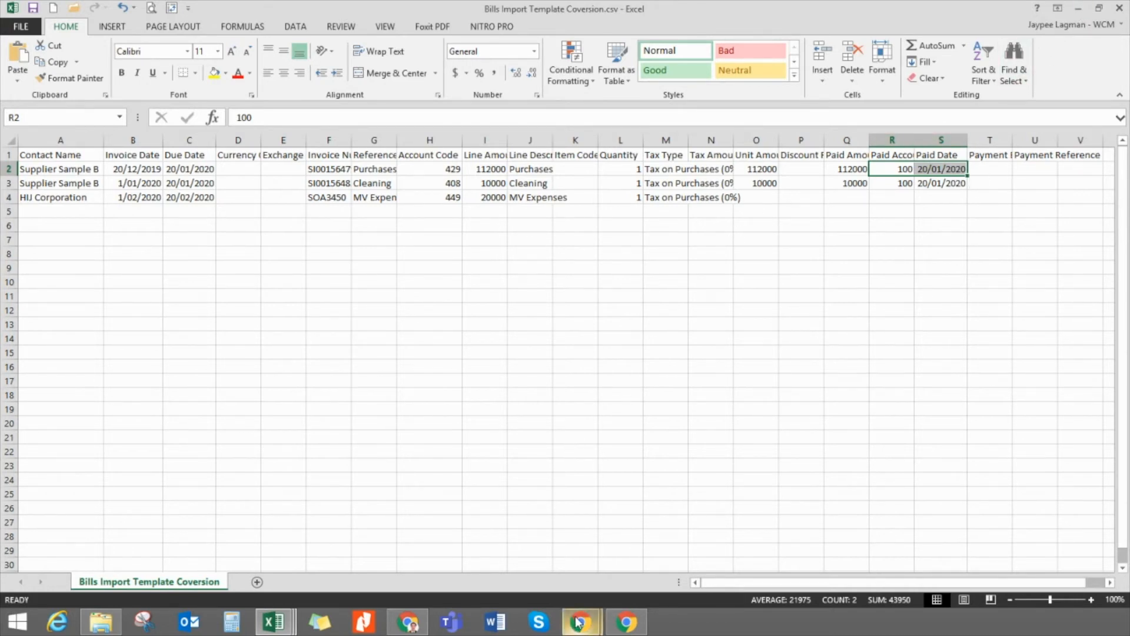
# Return to the Conversion Toolbox import page in Chrome
pyautogui.click(640, 624)
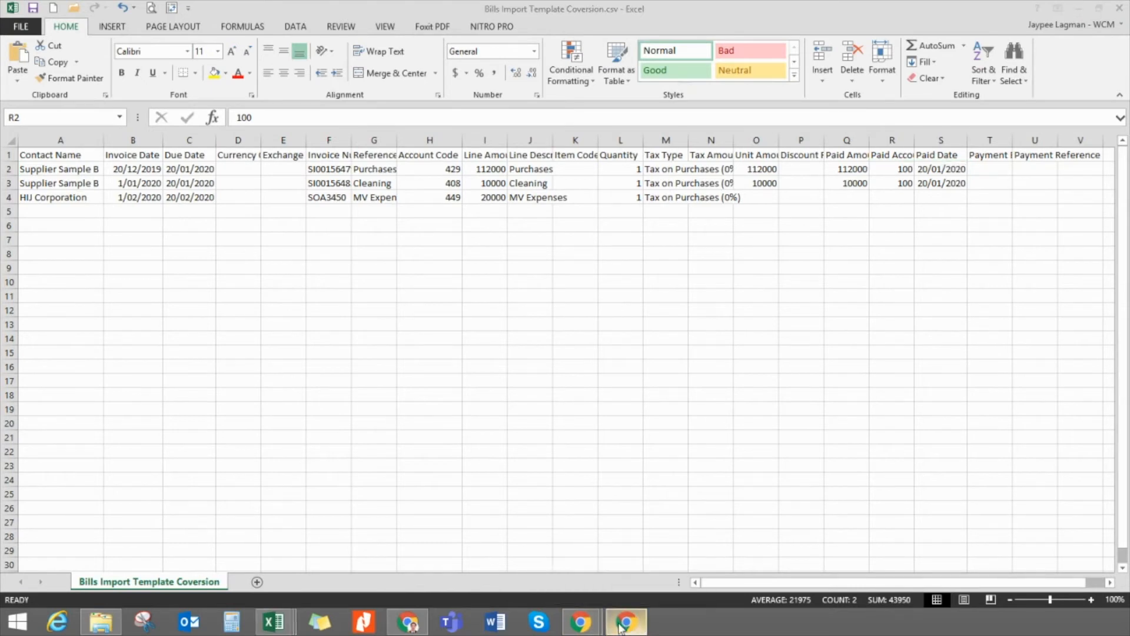
pyautogui.moveTo(592, 621)
pyautogui.click(532, 563)
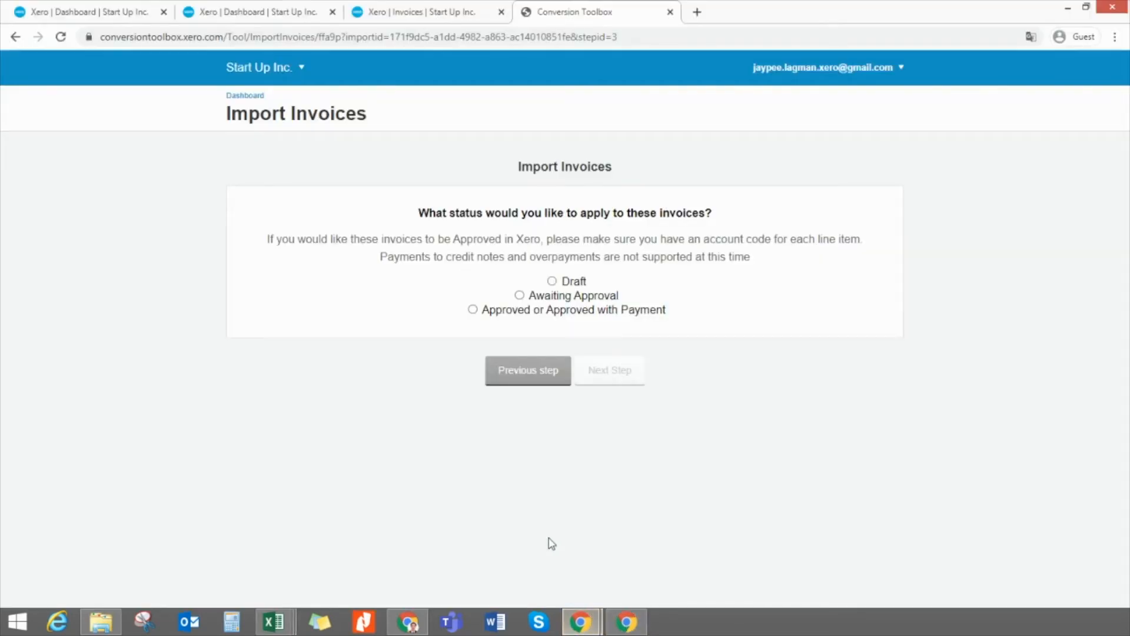
# Set bill status to Approved, map Exchange Rate and Line Description to their matching fields, and submit
pyautogui.click(473, 311)
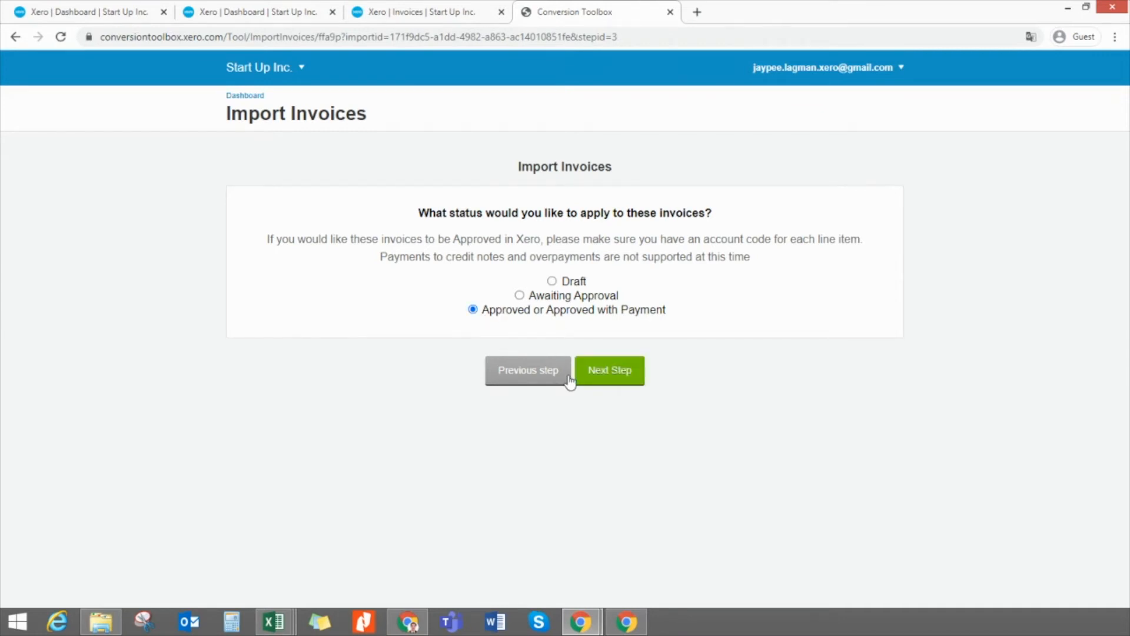
pyautogui.click(622, 379)
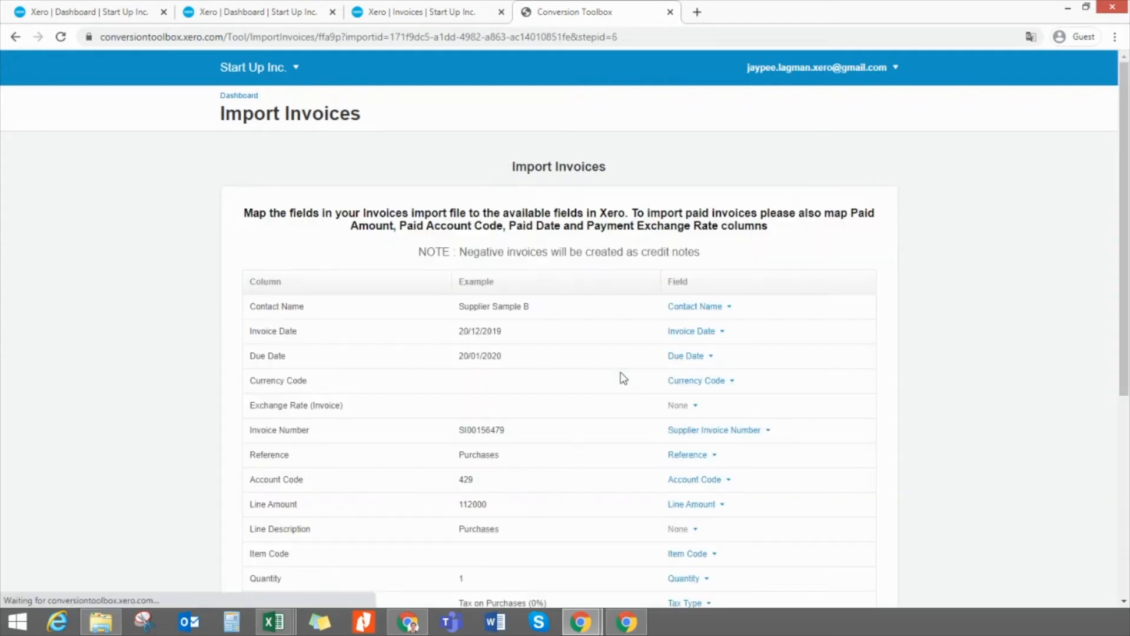
pyautogui.scroll(-2, 624, 378)
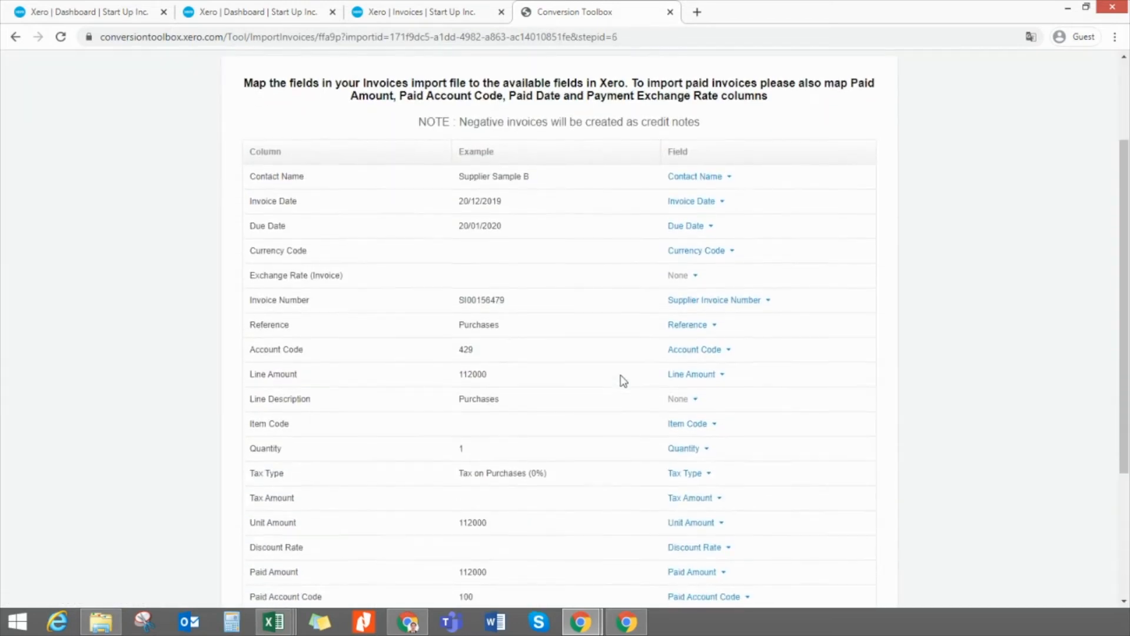
pyautogui.click(680, 265)
pyautogui.click(698, 409)
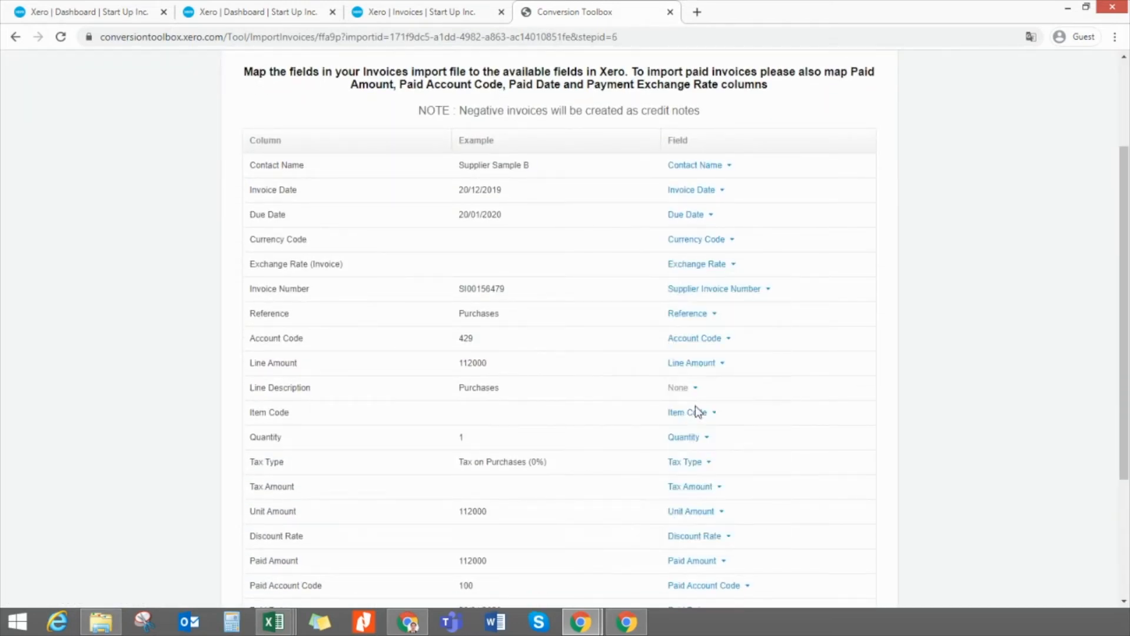
pyautogui.scroll(-2, 696, 410)
pyautogui.click(680, 247)
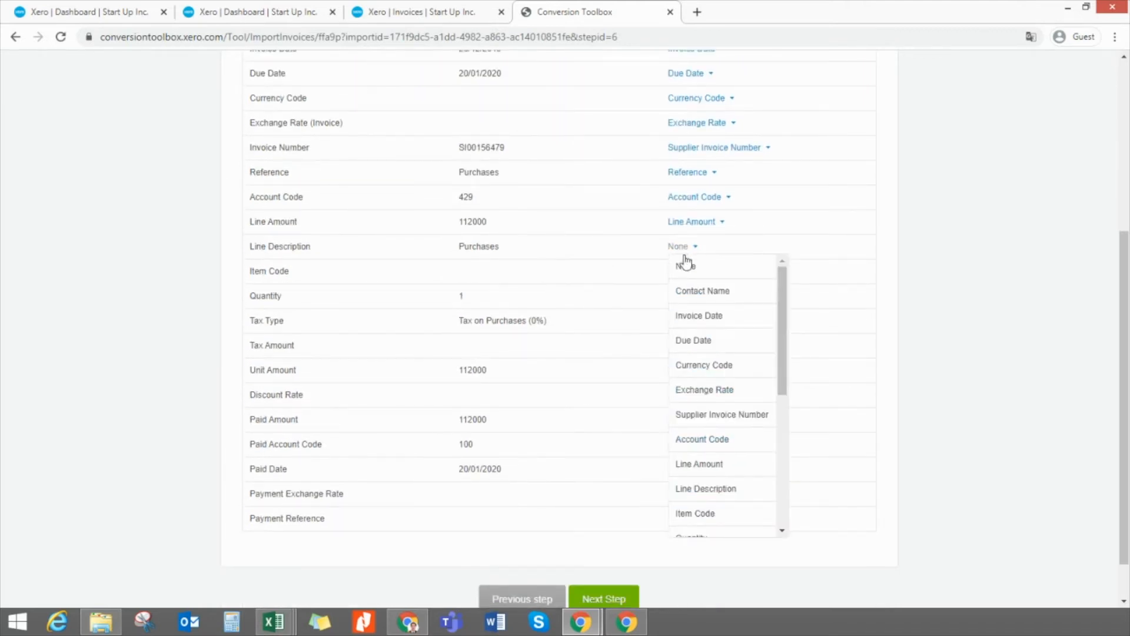
pyautogui.click(701, 490)
pyautogui.scroll(-1, 623, 265)
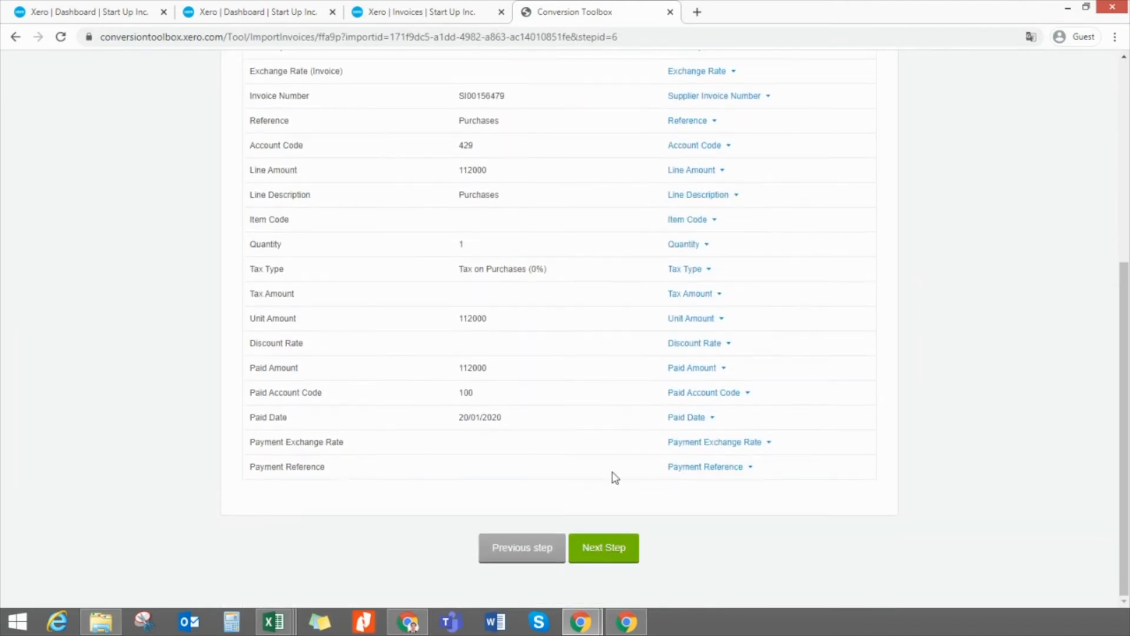
pyautogui.click(604, 547)
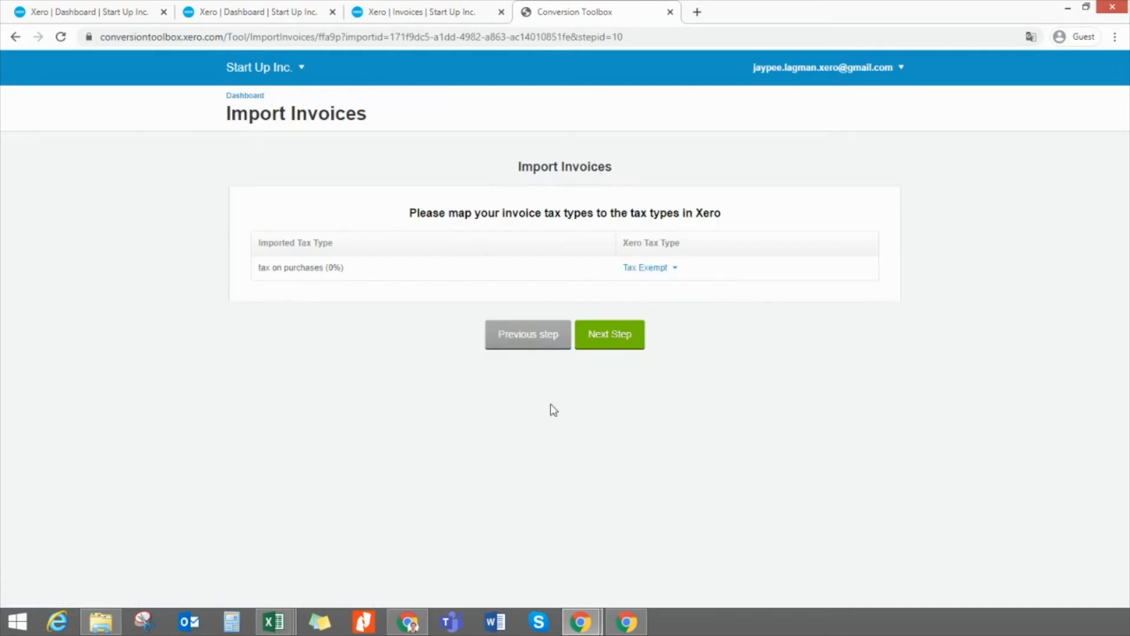
# Accept the tax type and account code mappings, then save and finish importing 3 bills and 2 payments
pyautogui.click(610, 337)
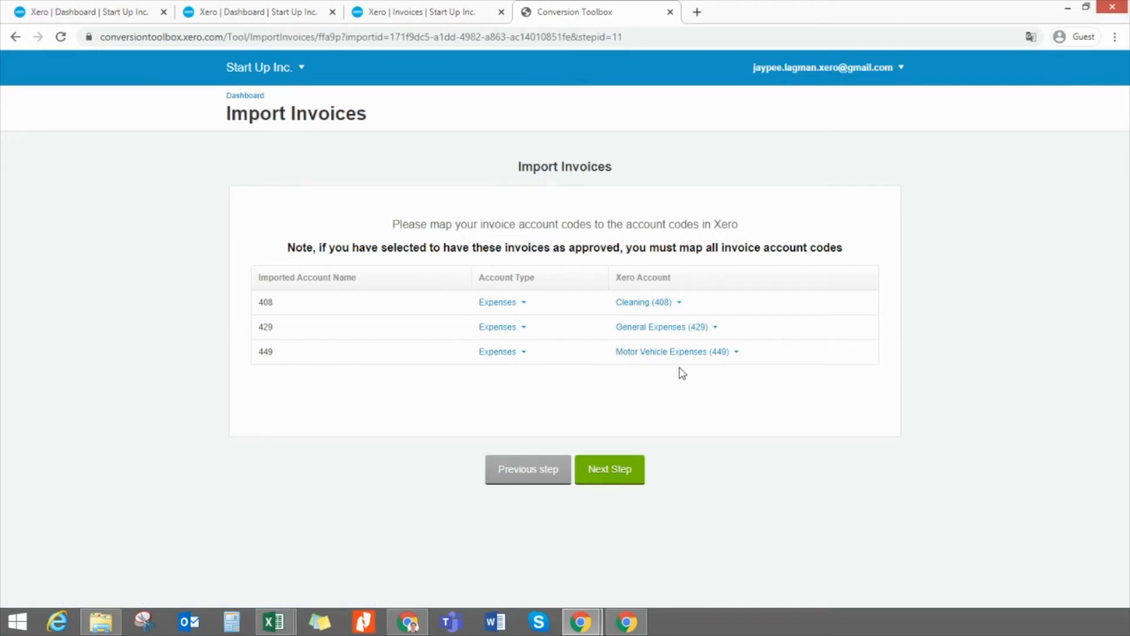
pyautogui.click(612, 474)
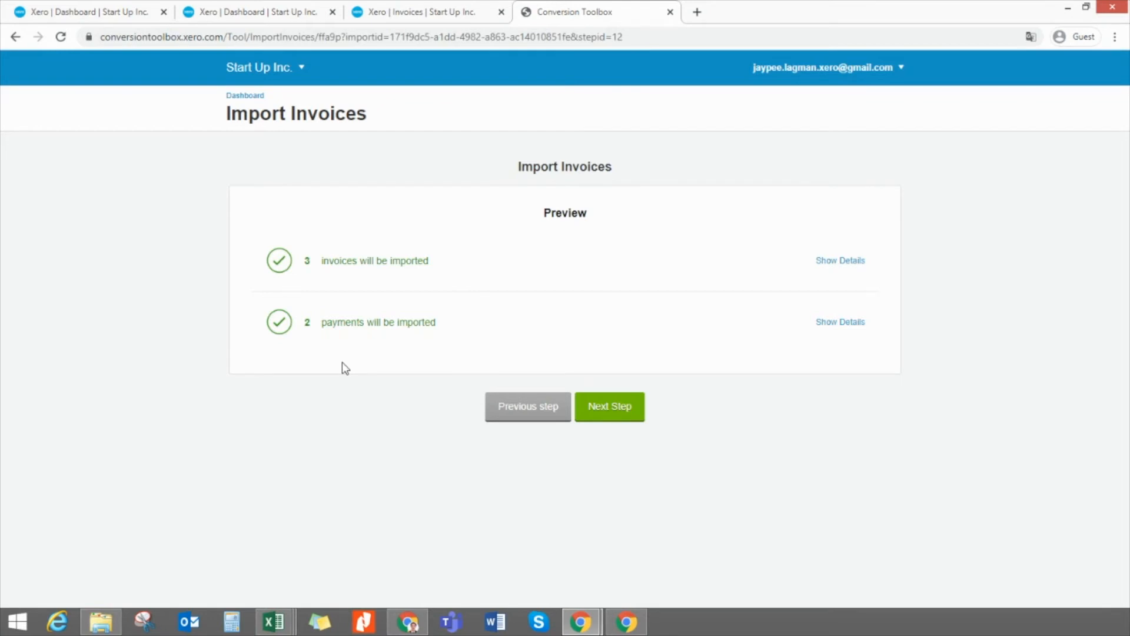
pyautogui.click(620, 409)
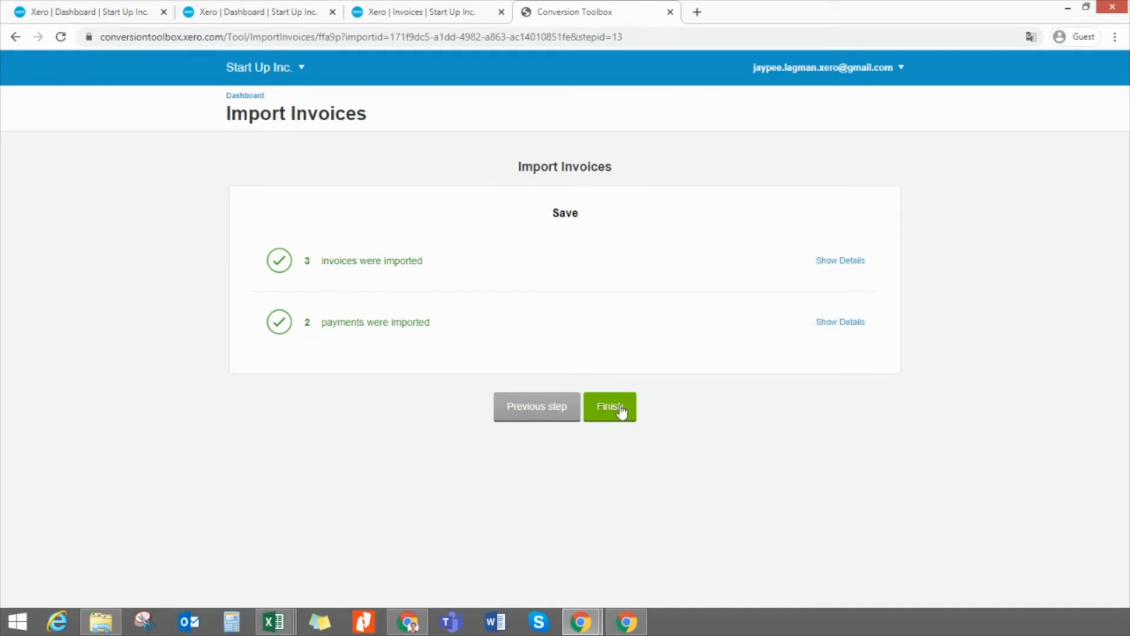
pyautogui.click(621, 412)
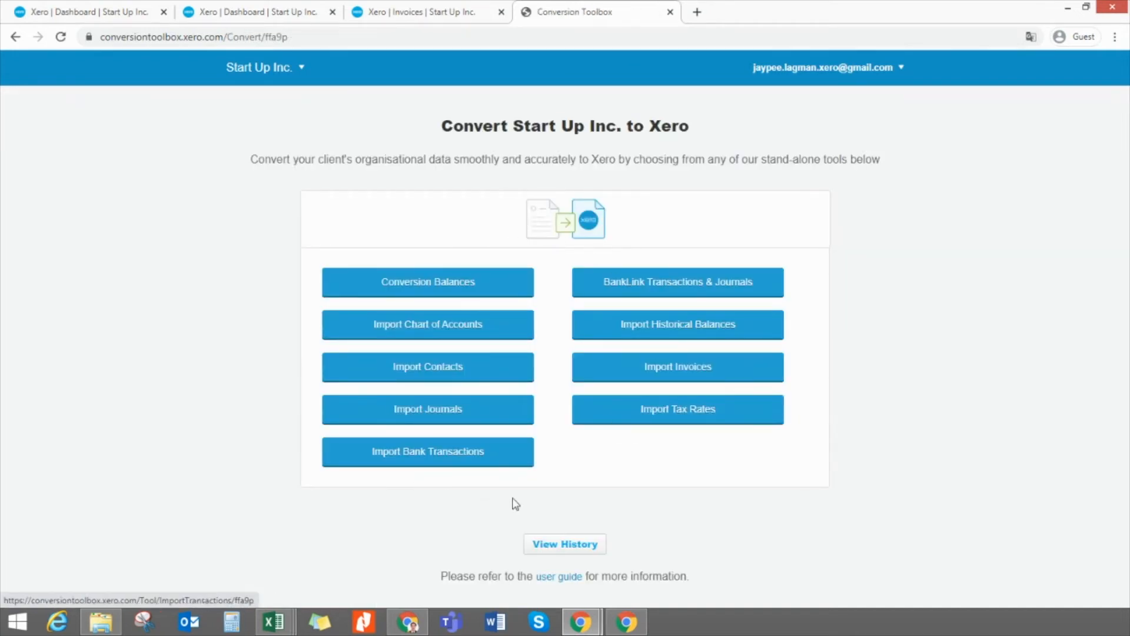
pyautogui.click(396, 10)
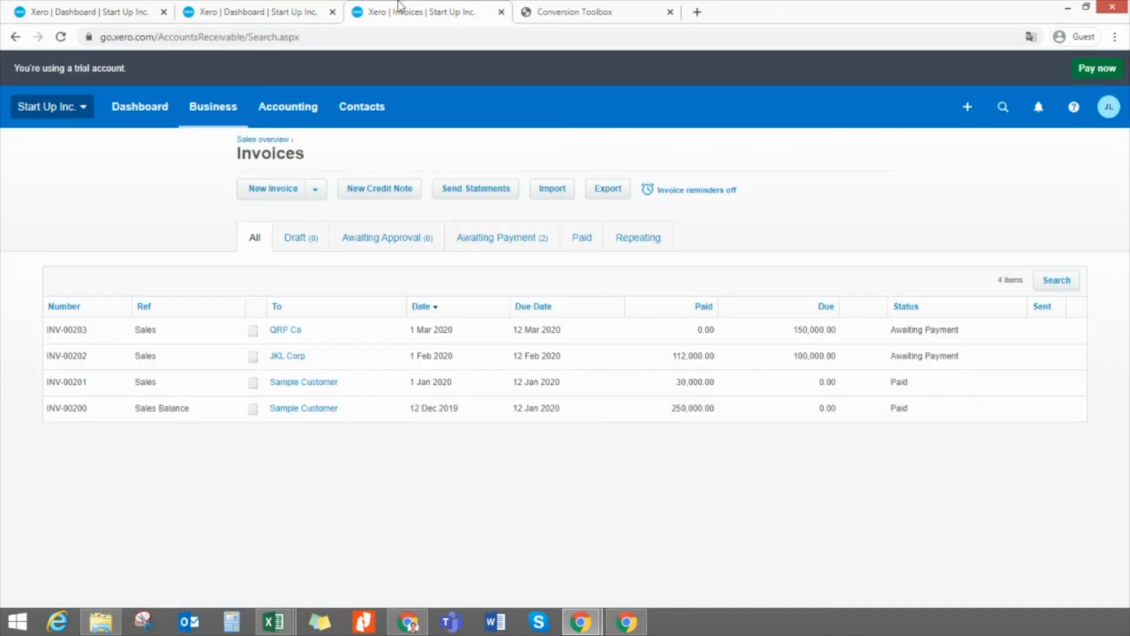
pyautogui.click(215, 104)
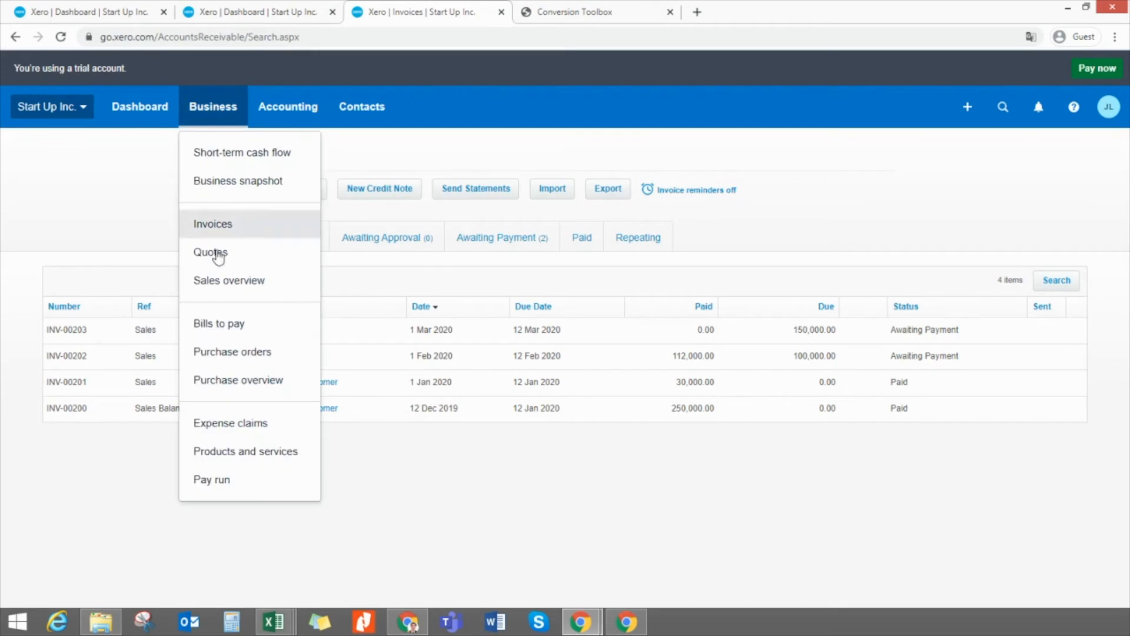
pyautogui.click(216, 325)
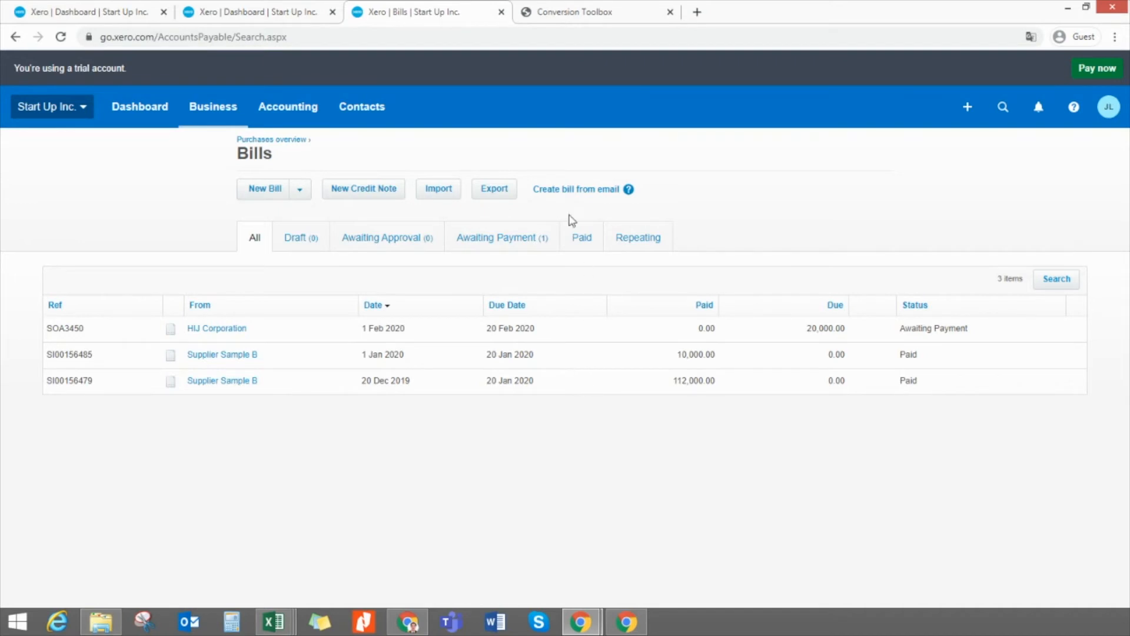
pyautogui.click(586, 14)
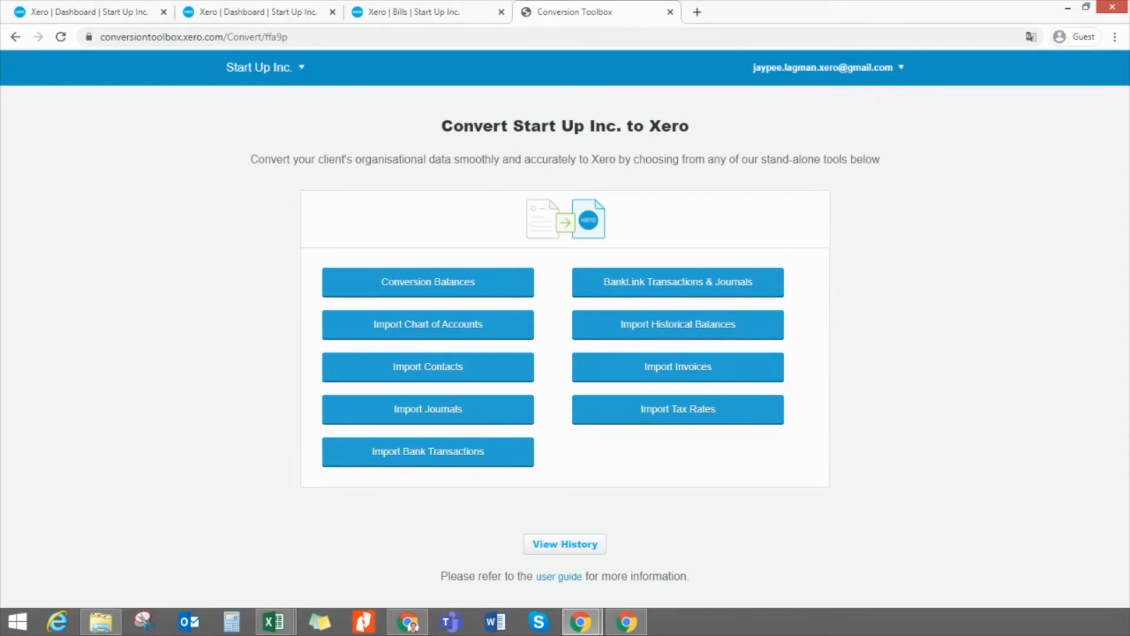
# Switch back to the Conversion Toolbox and launch the Conversion Balances import tool
pyautogui.hotkey('alt', 'Tab')
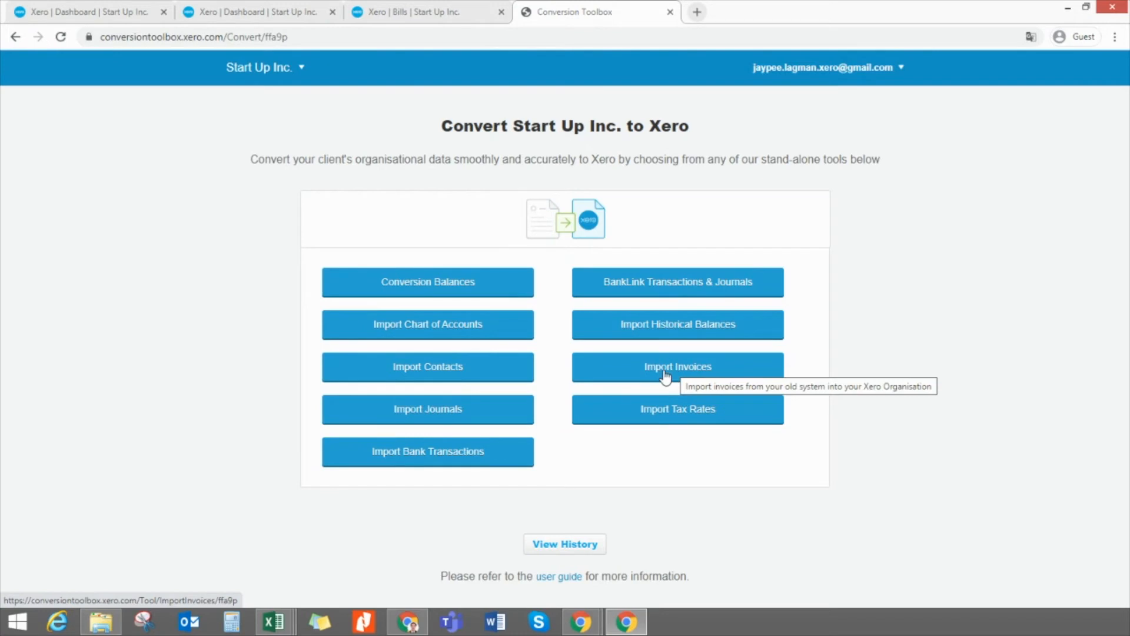
pyautogui.click(430, 284)
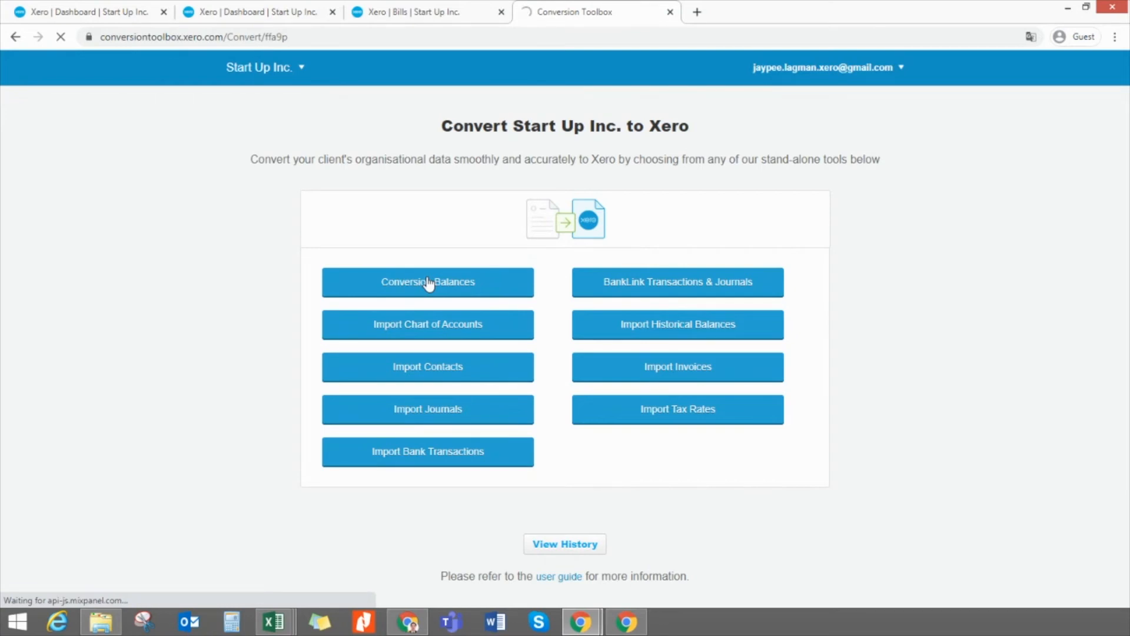
pyautogui.click(428, 284)
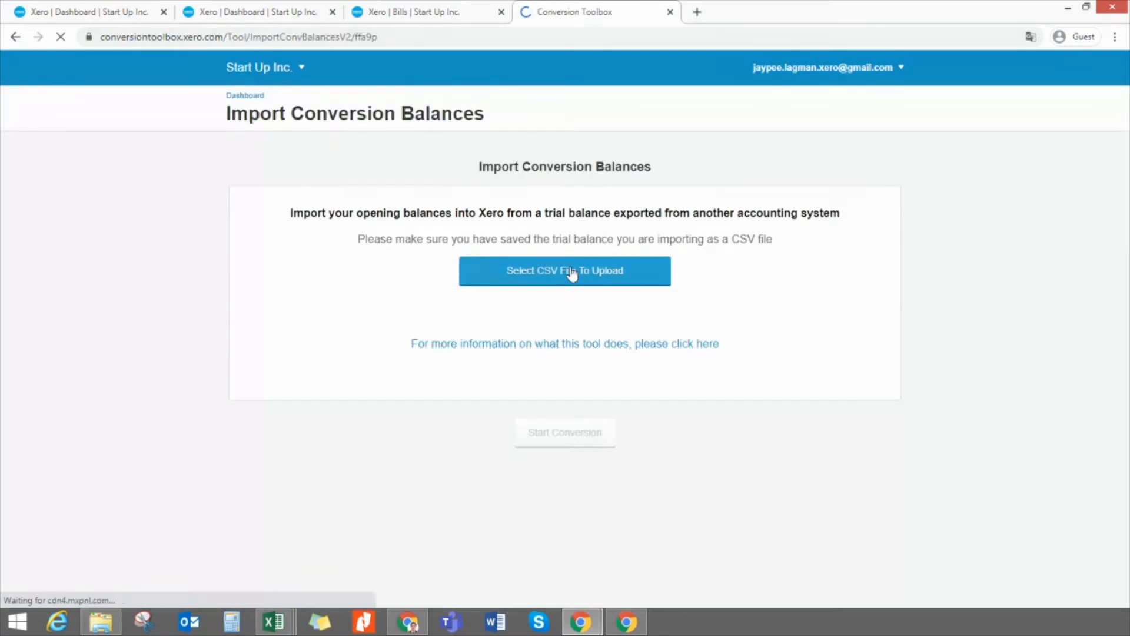
# Upload and convert ChartOfAccounts Template.csv, accepting its code, name, type, debit and credit mapping
pyautogui.click(571, 273)
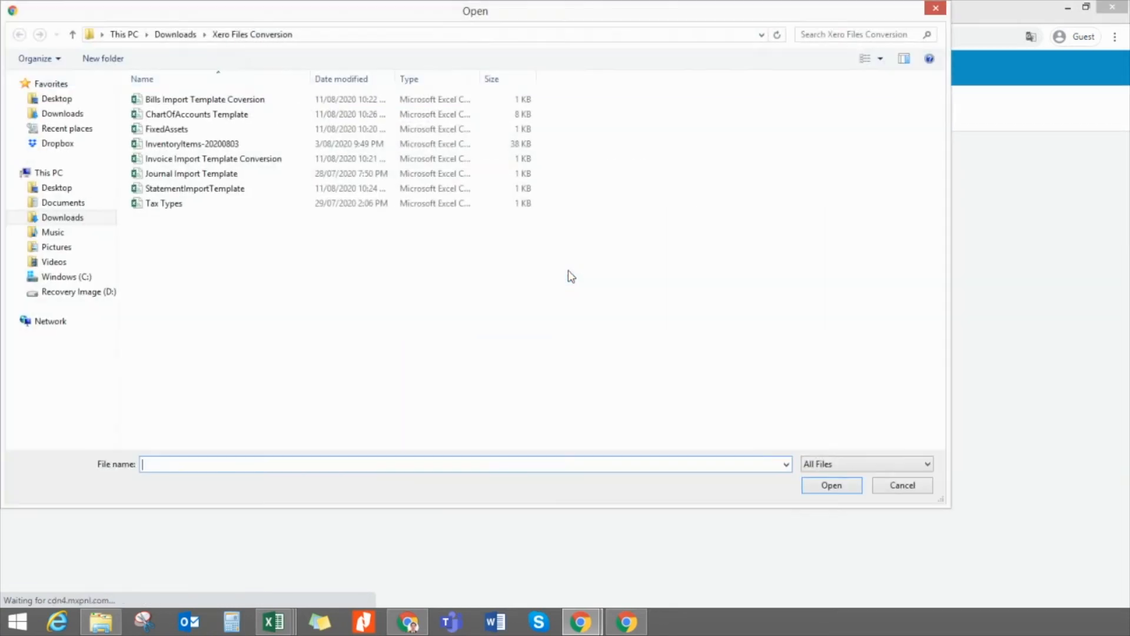
pyautogui.click(178, 115)
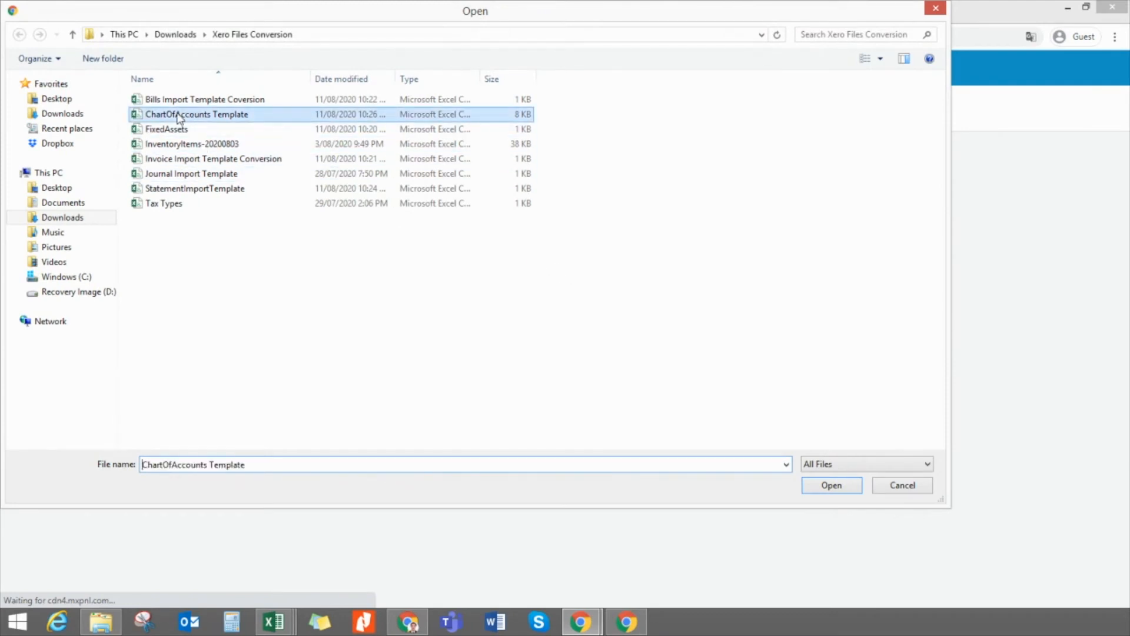
pyautogui.click(837, 487)
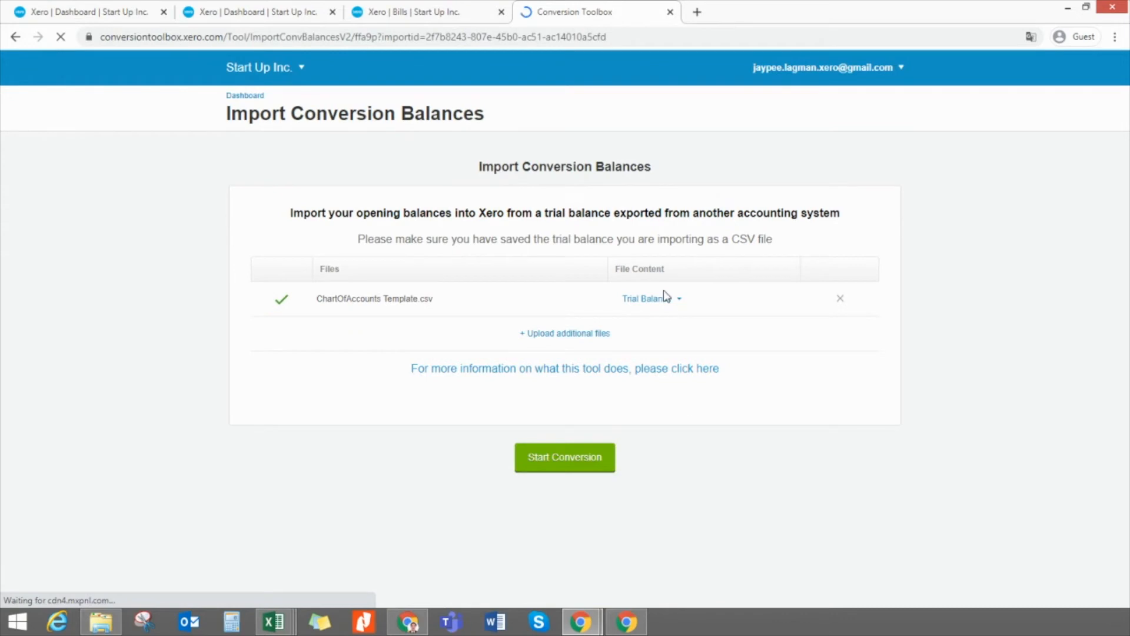
pyautogui.click(566, 457)
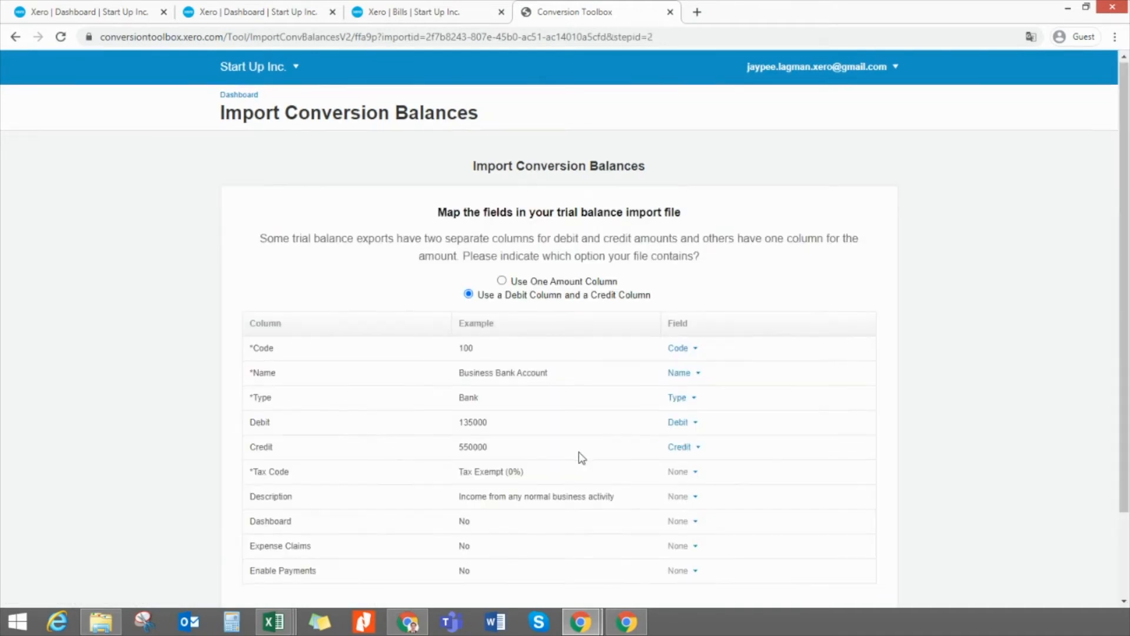
pyautogui.scroll(-2, 583, 458)
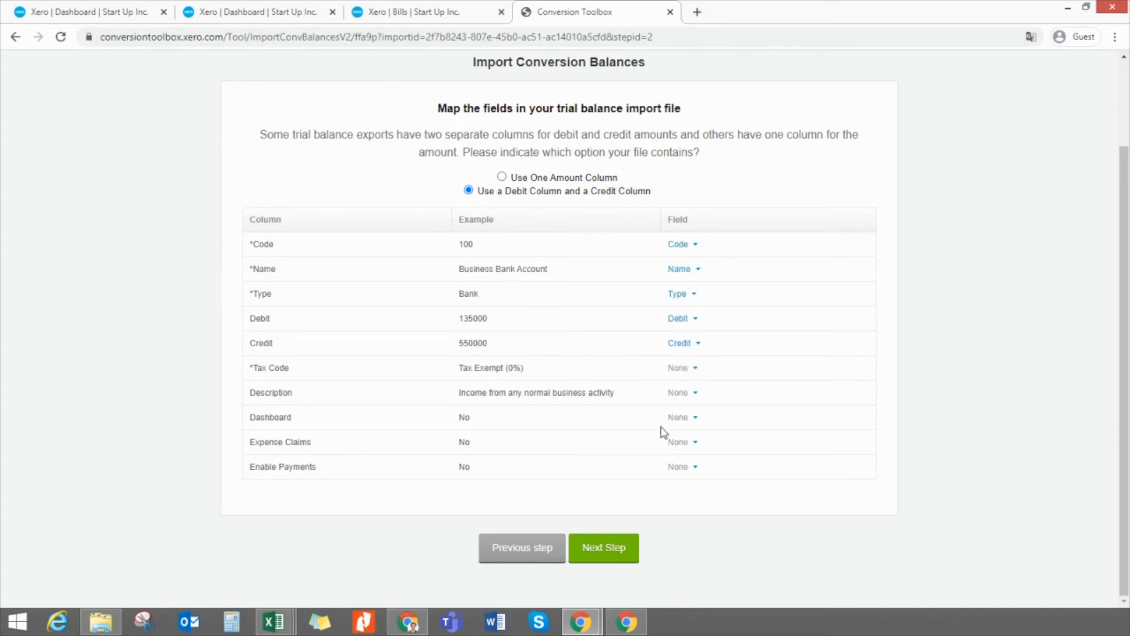
pyautogui.click(614, 556)
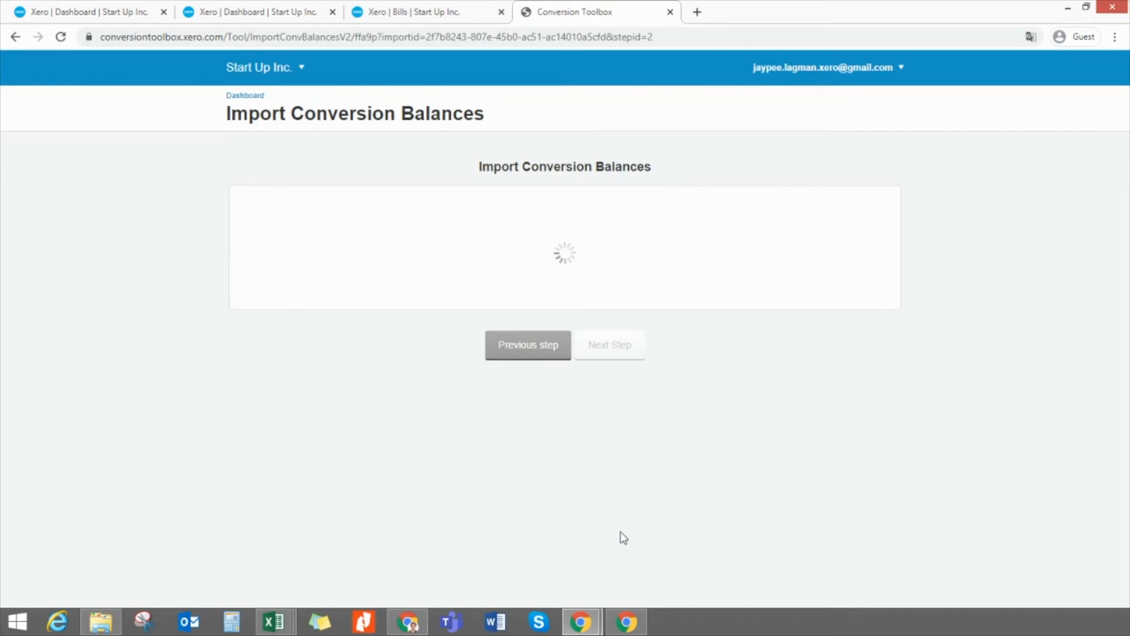
pyautogui.scroll(-2, 624, 537)
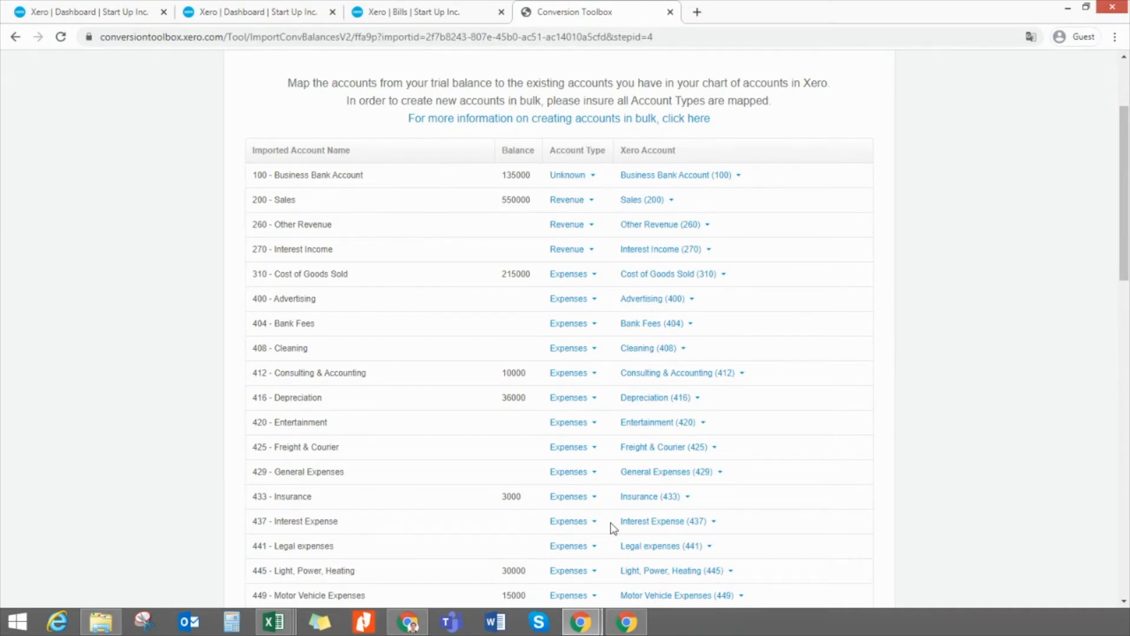
# Change 100 - Business Bank Account's type from Unknown to Assets and accept the account mapping
pyautogui.scroll(-7, 610, 521)
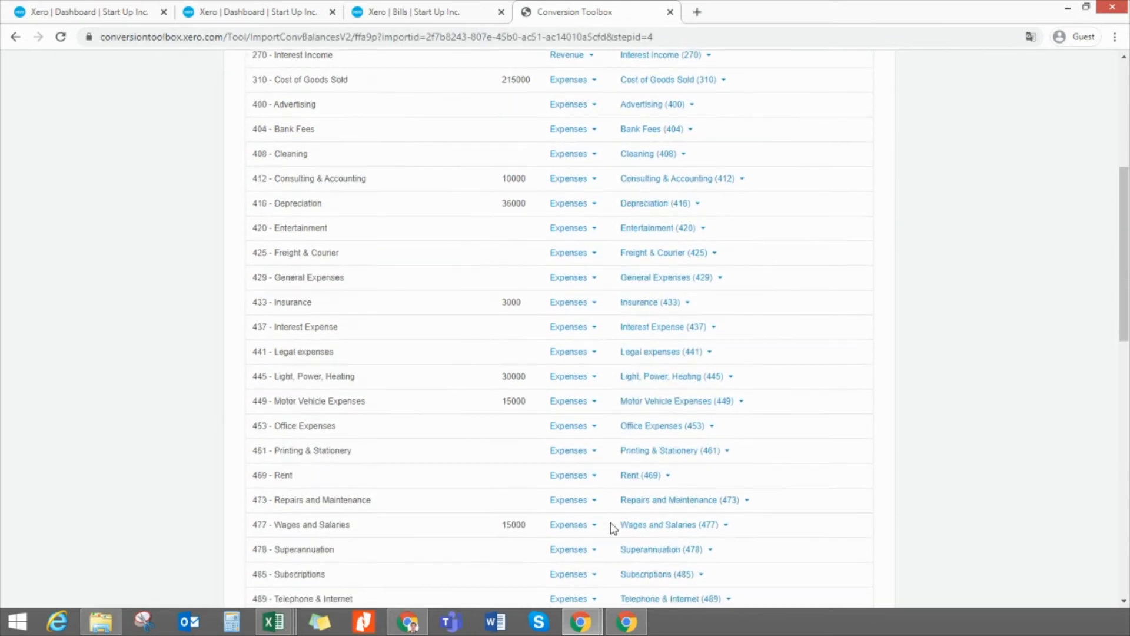
pyautogui.scroll(-9, 610, 527)
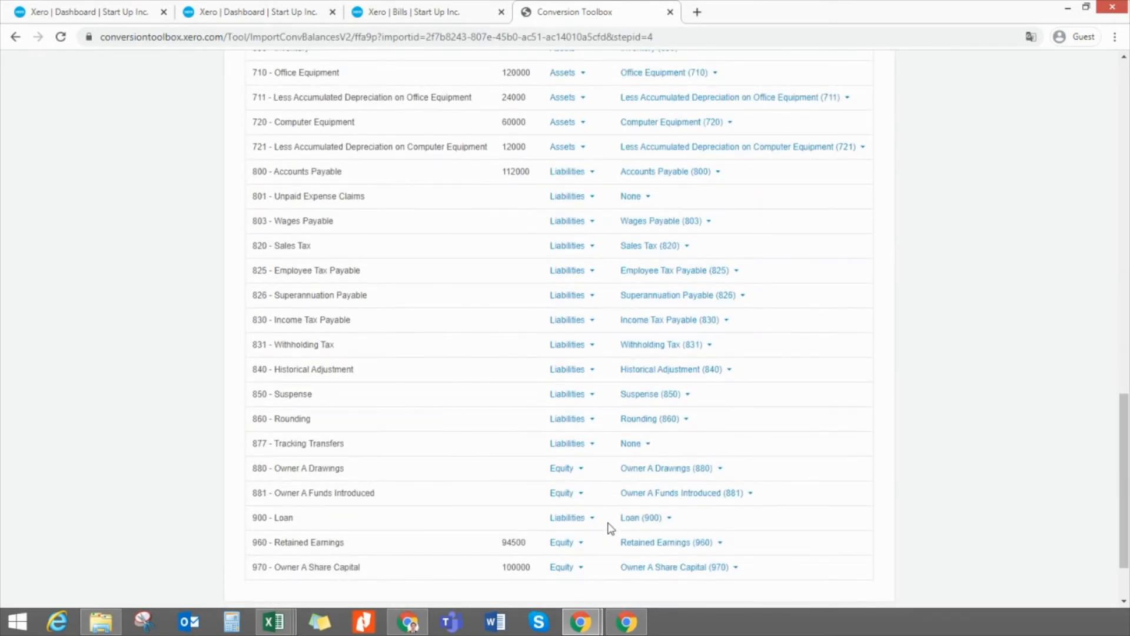
pyautogui.scroll(16, 606, 522)
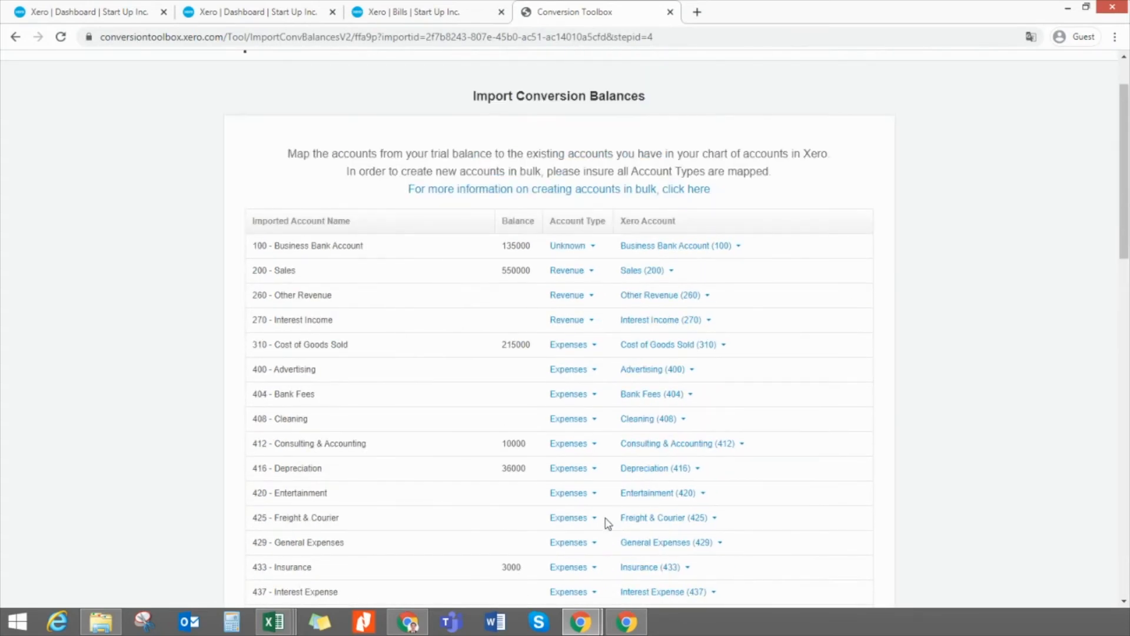
pyautogui.click(592, 246)
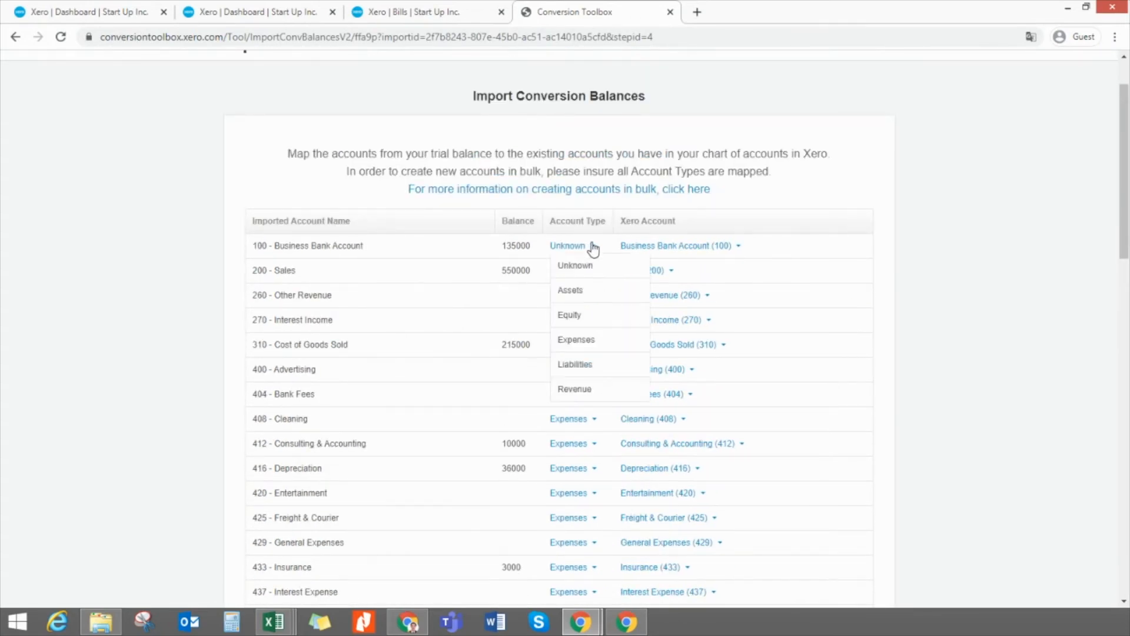
pyautogui.click(571, 290)
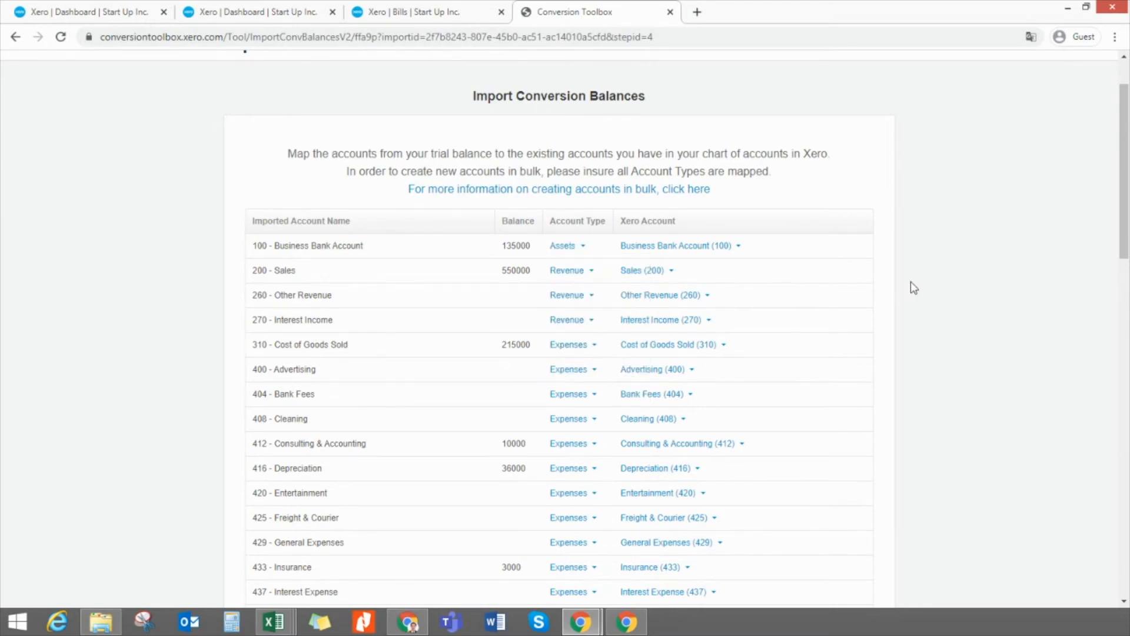
pyautogui.scroll(-6, 912, 288)
pyautogui.scroll(-10, 912, 288)
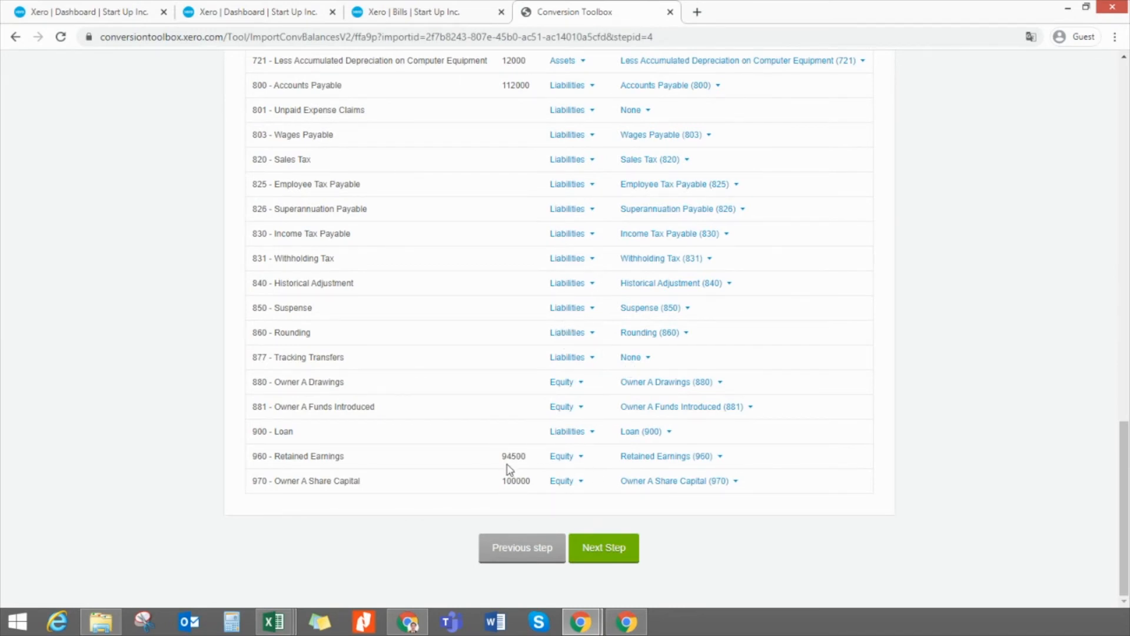
pyautogui.scroll(15, 510, 470)
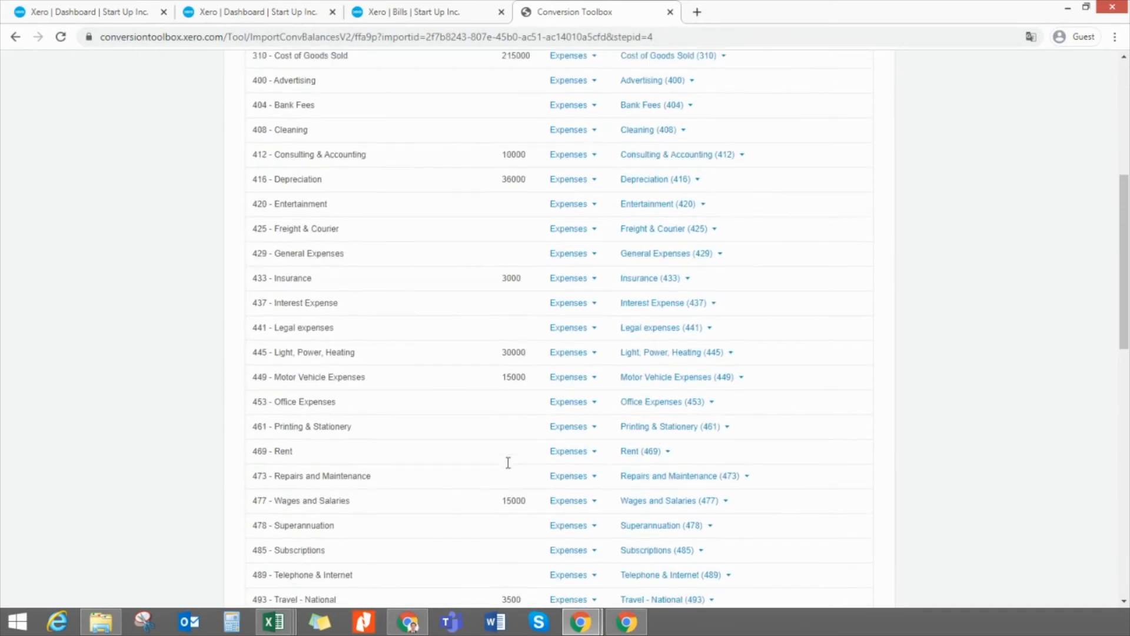
pyautogui.scroll(5, 508, 463)
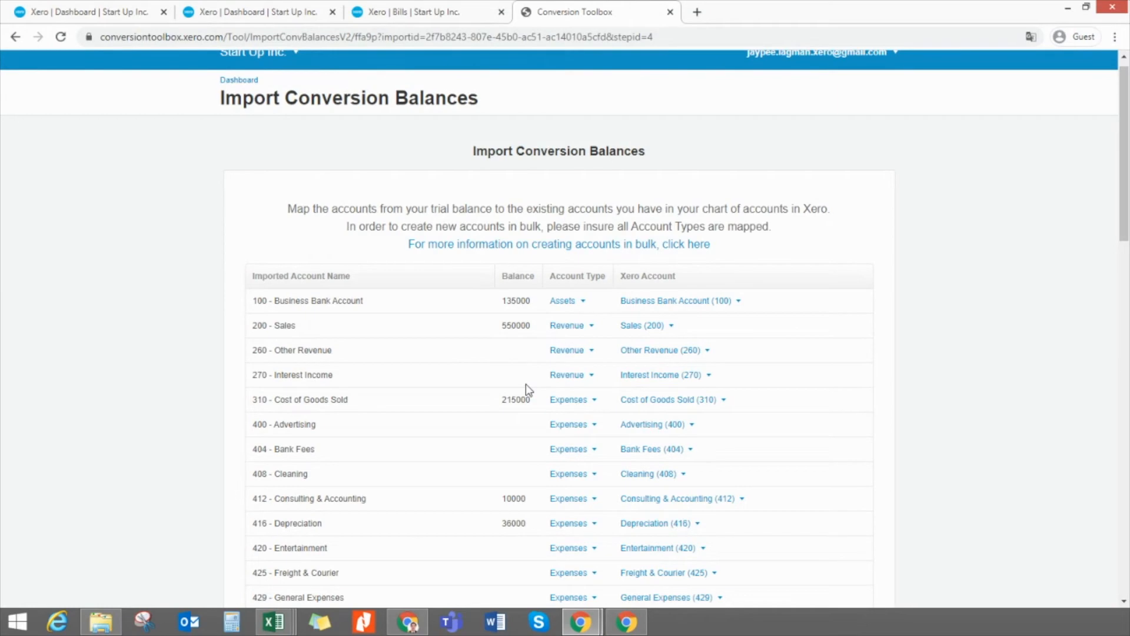
pyautogui.scroll(-8, 989, 358)
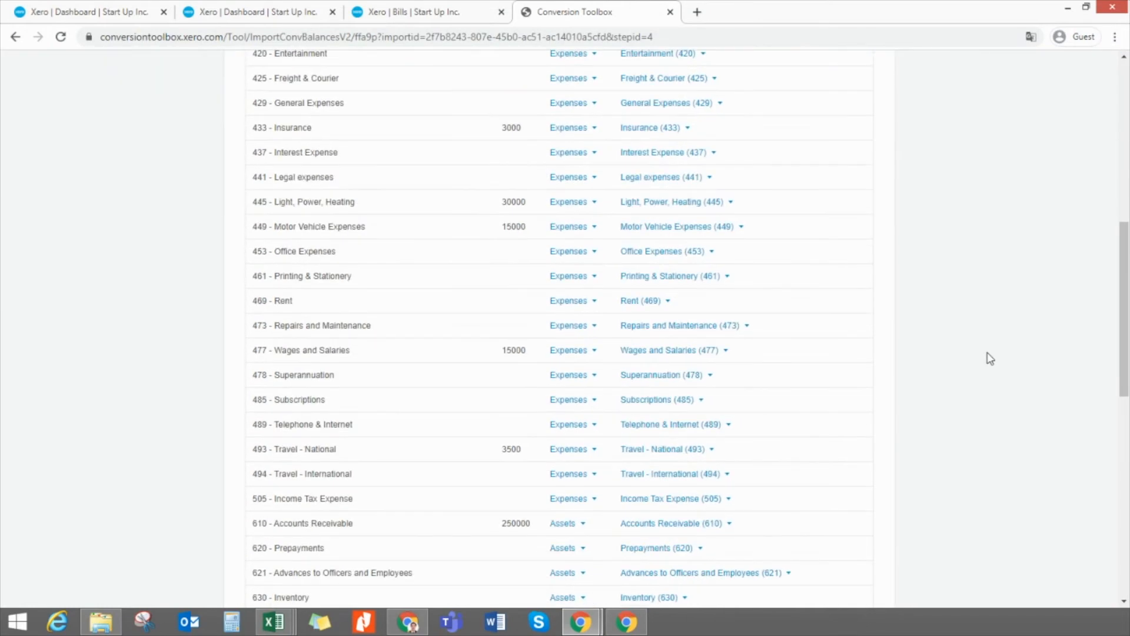
pyautogui.scroll(-10, 990, 357)
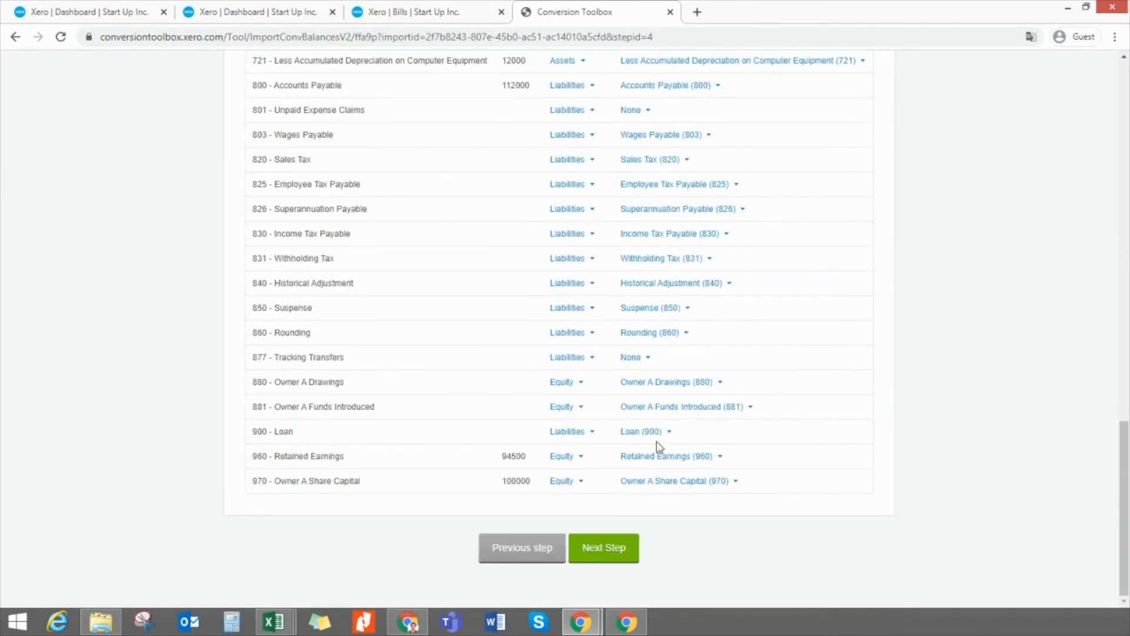
pyautogui.click(610, 551)
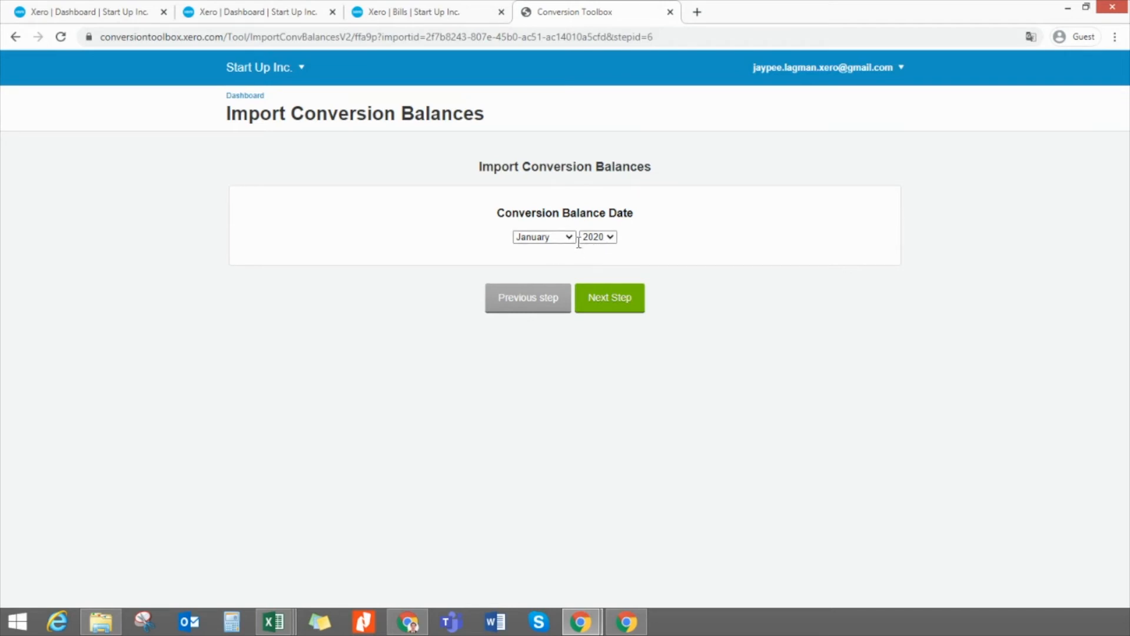
# Keep January 2020, confirm the irreversible import, and finish importing the 54 conversion balances
pyautogui.click(612, 302)
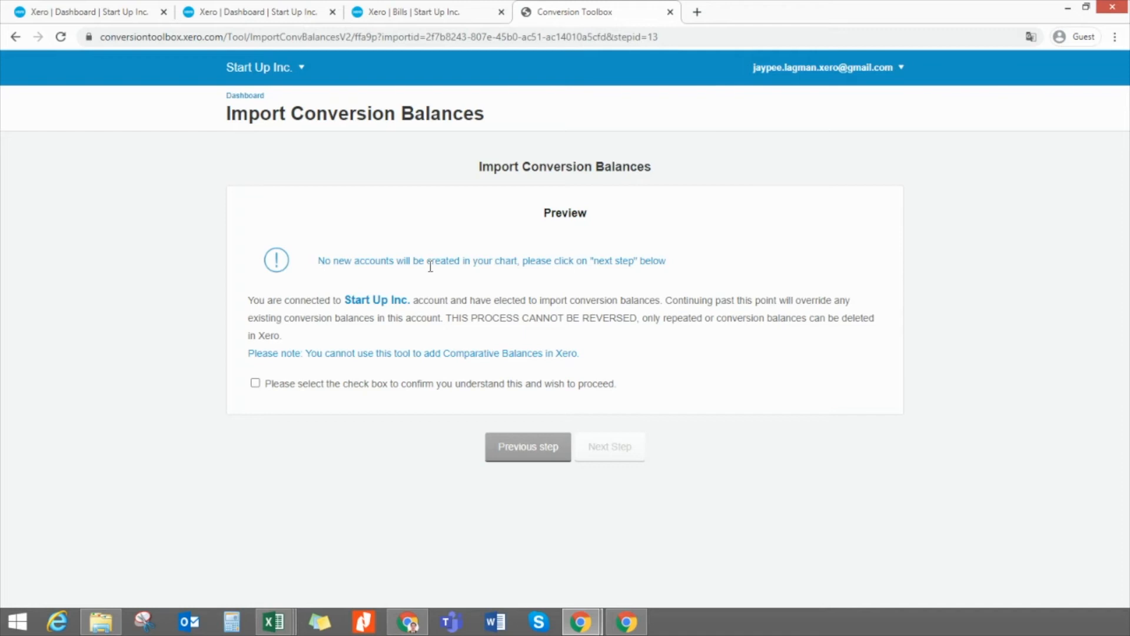
pyautogui.click(255, 383)
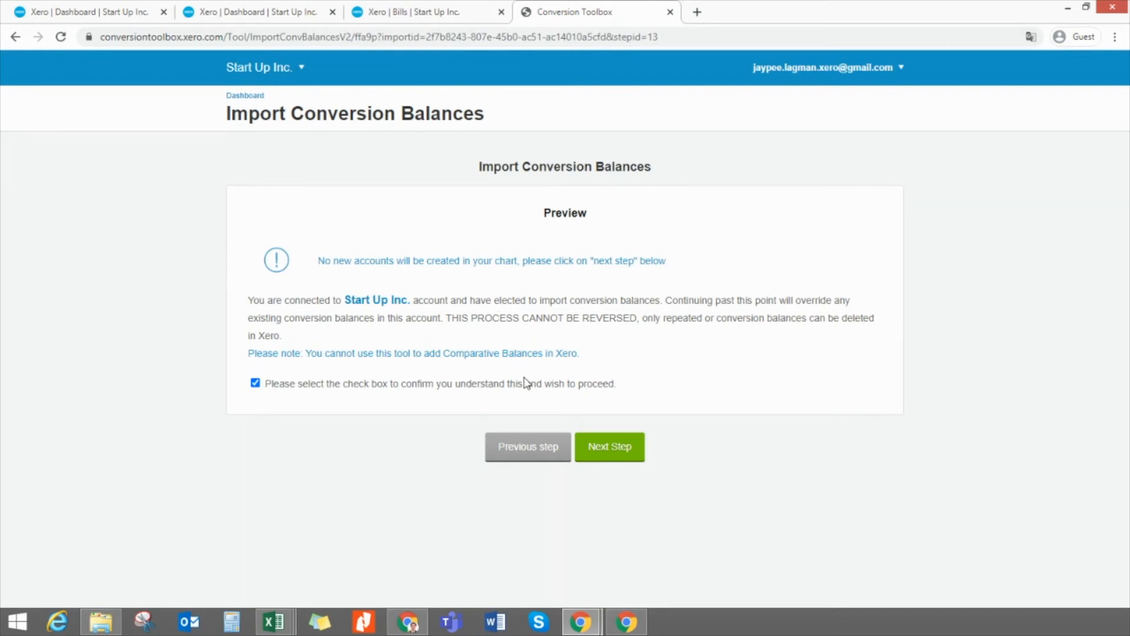
pyautogui.click(614, 454)
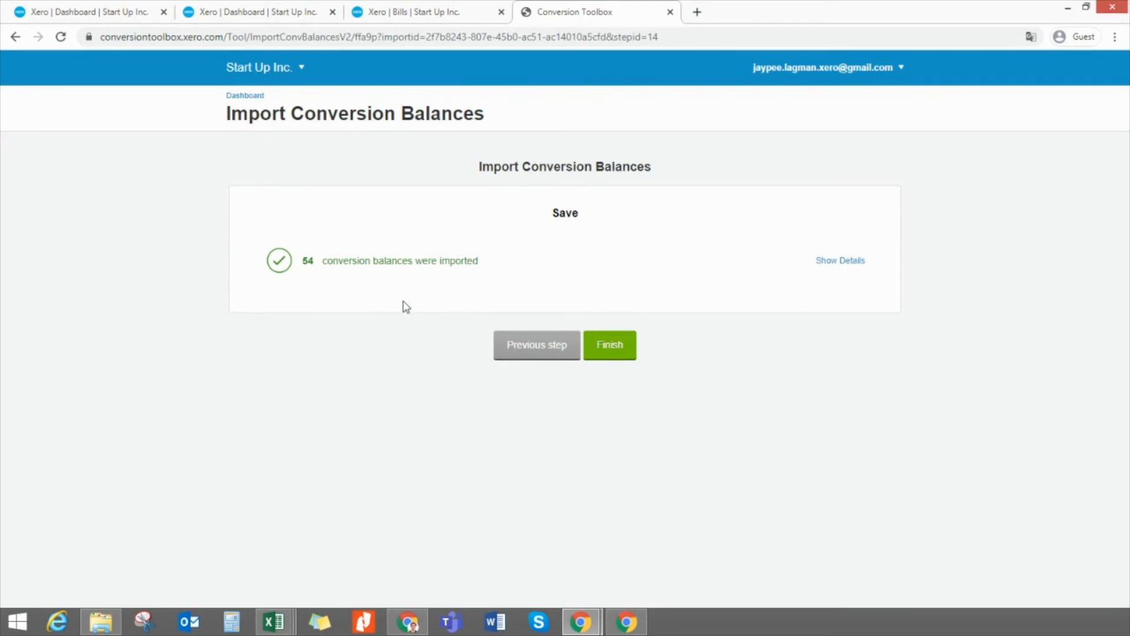
pyautogui.click(617, 349)
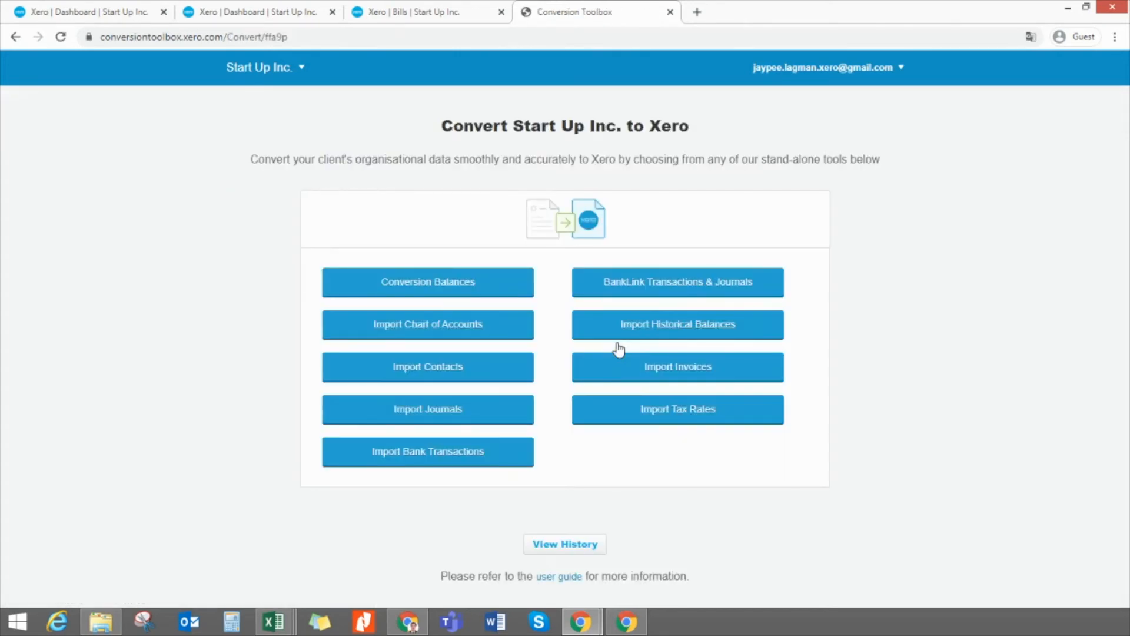
# Review Accounting > Advanced > Conversion balances totals of 892,500.00 debits and credits, then close it
pyautogui.click(405, 14)
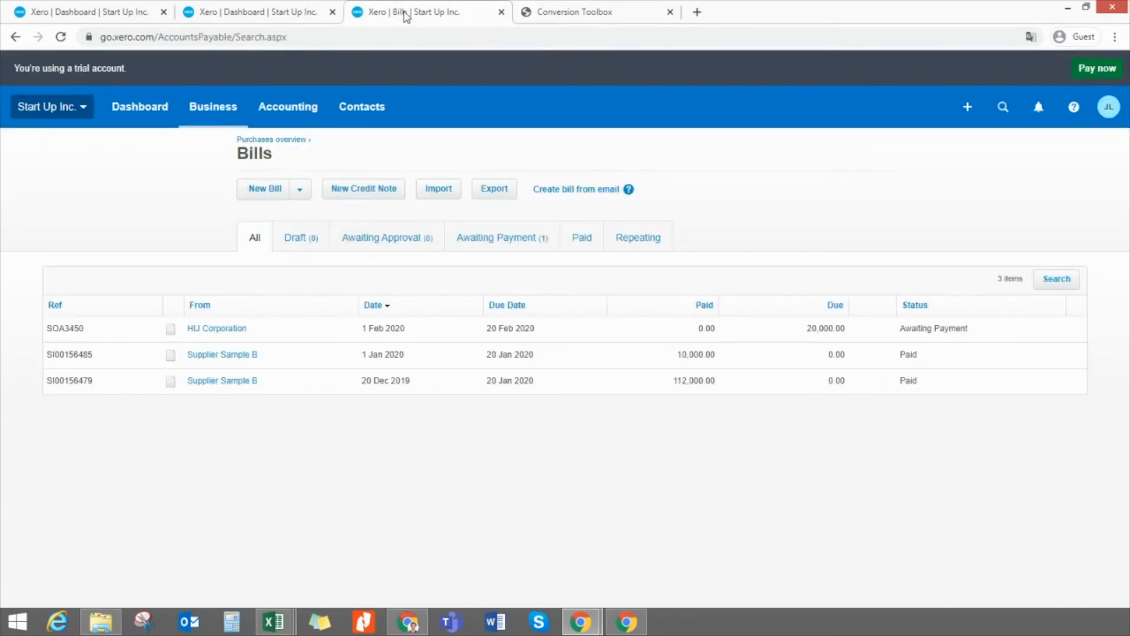
pyautogui.click(291, 112)
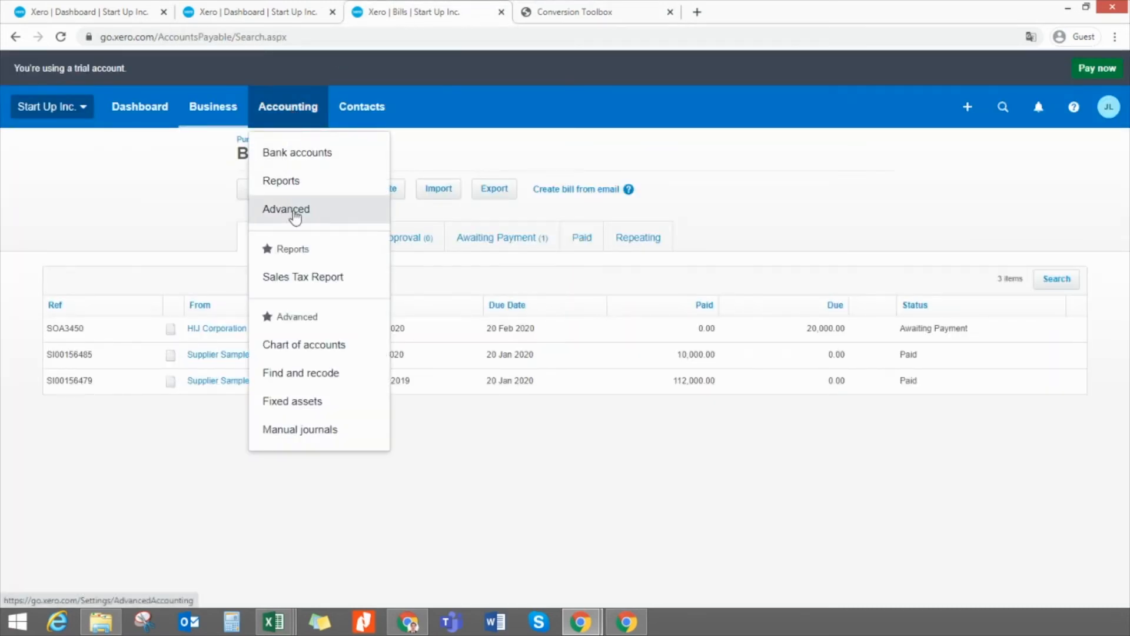
pyautogui.click(296, 213)
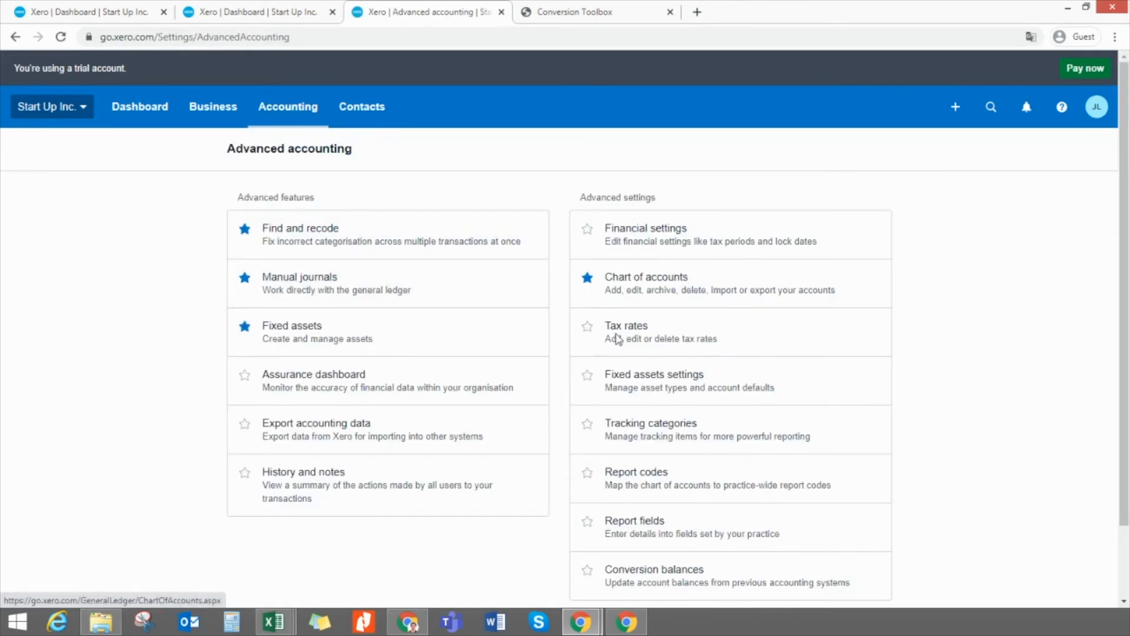
pyautogui.click(660, 575)
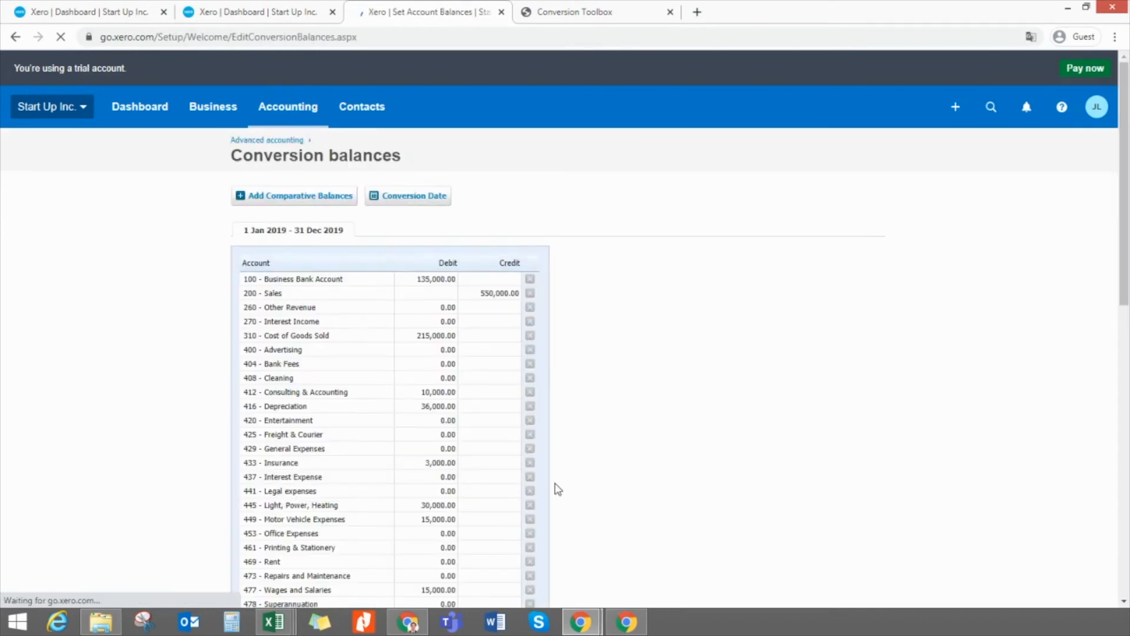
pyautogui.scroll(-1, 433, 277)
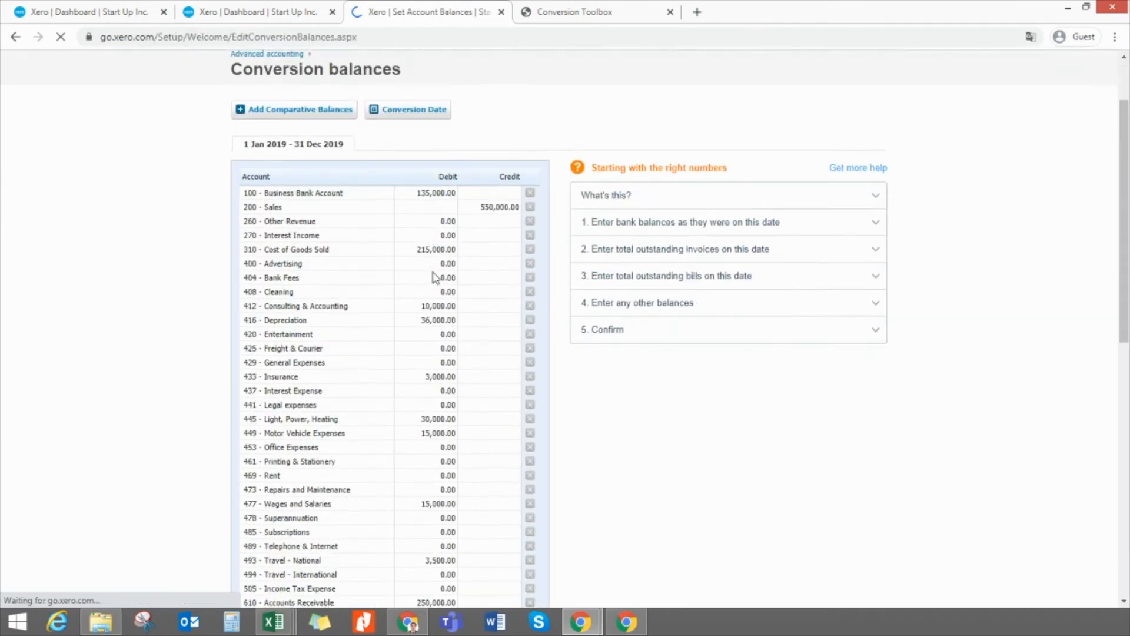
pyautogui.scroll(-8, 434, 277)
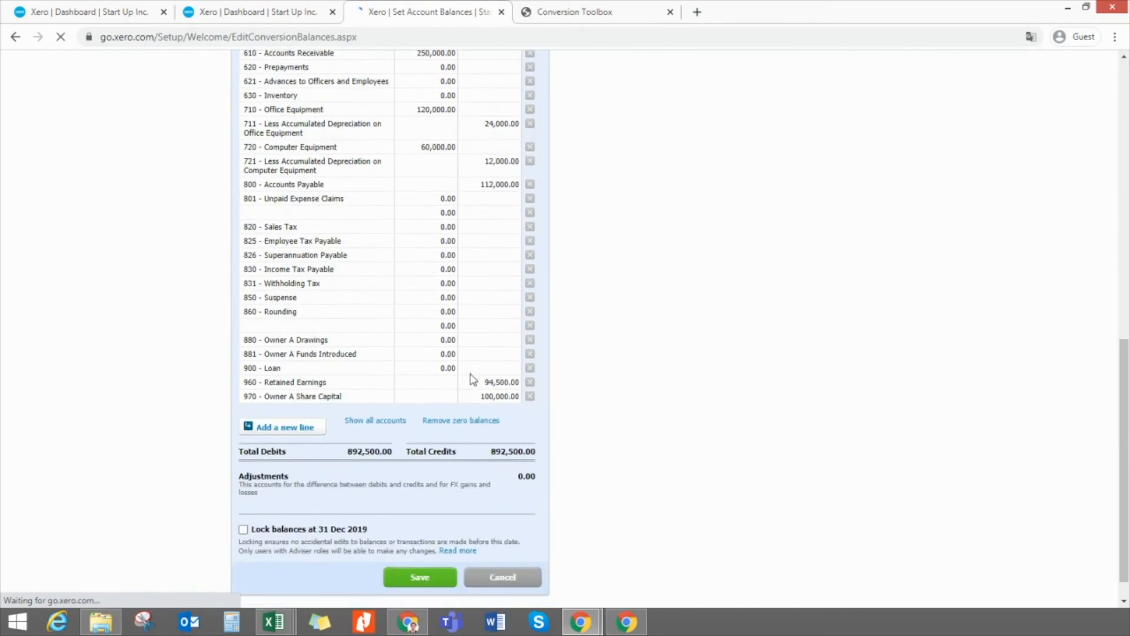
pyautogui.scroll(10, 489, 365)
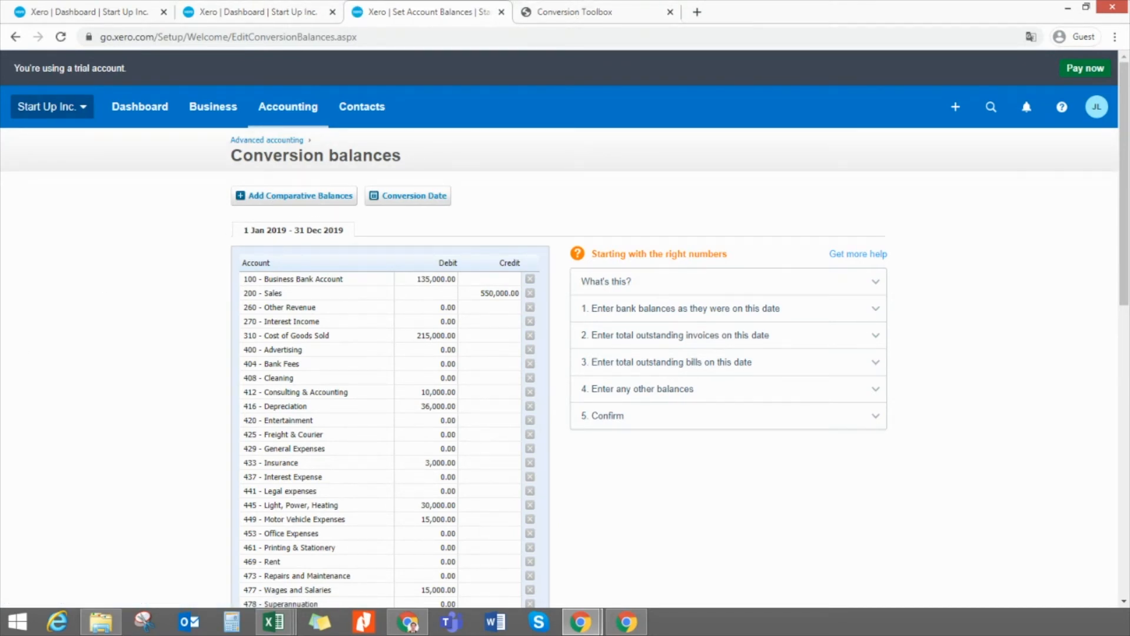
pyautogui.hotkey('ctrl', 'w')
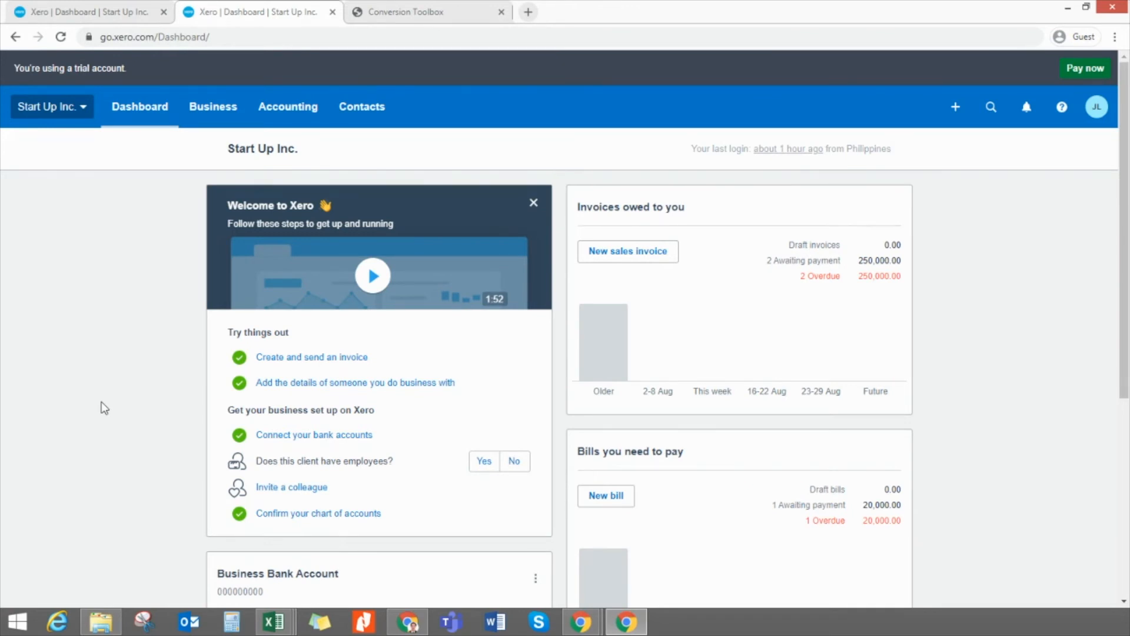
# View the empty Business > Products and services list, then bring up InventoryItems-20200803.csv in Excel
pyautogui.click(213, 111)
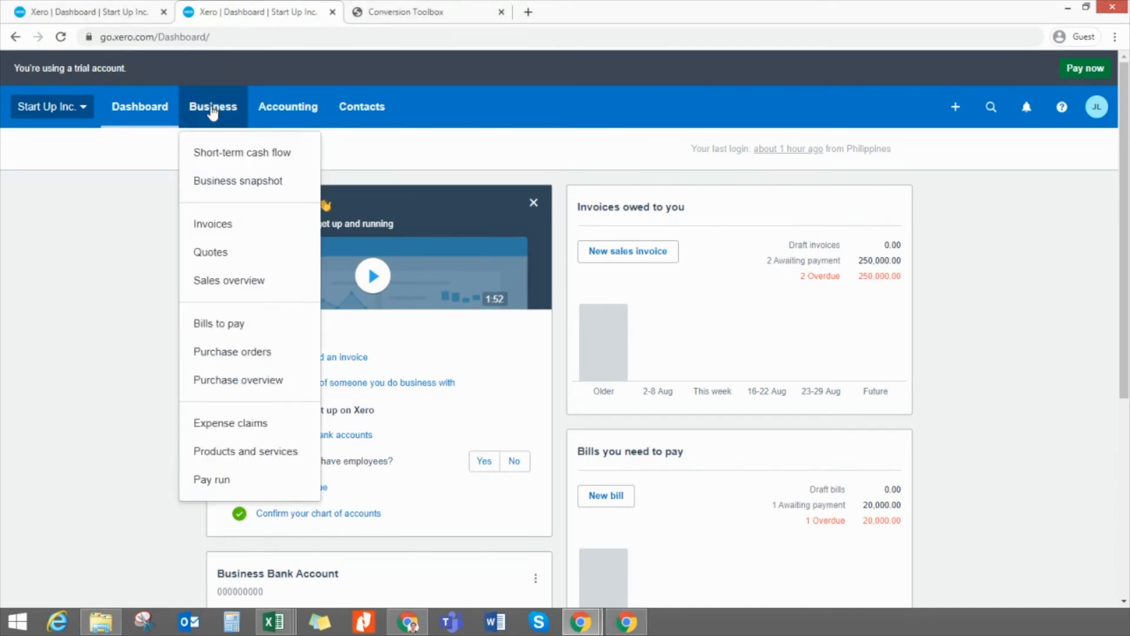
pyautogui.click(229, 458)
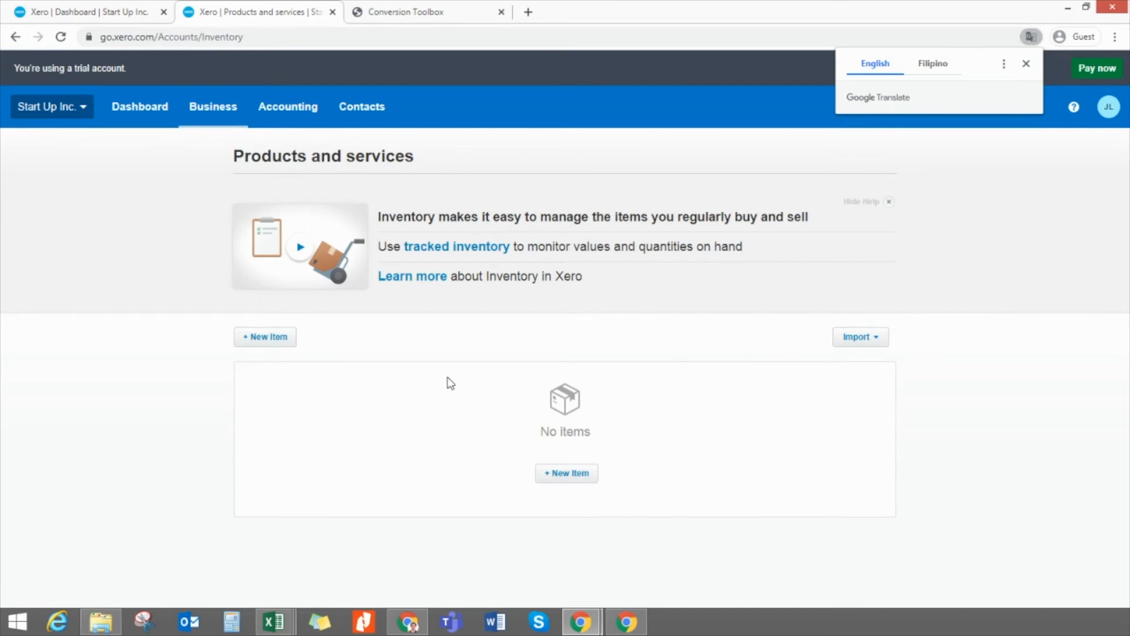
pyautogui.click(92, 628)
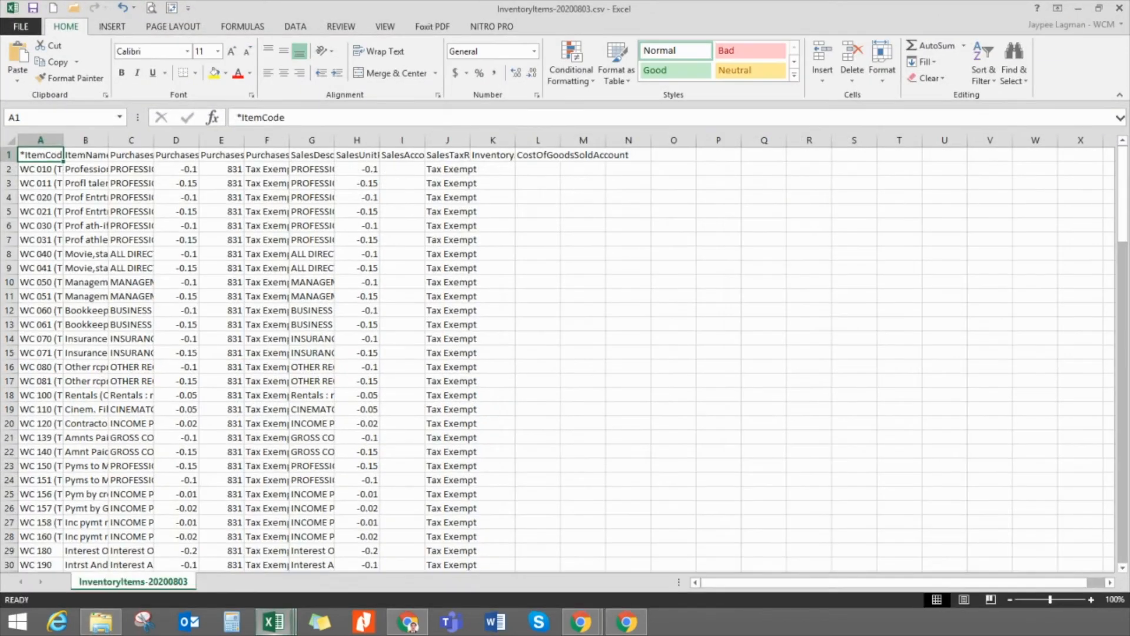
# Widen column A, then review item codes and names in A2:B26 and column D purchase rates
pyautogui.moveTo(63, 140); pyautogui.dragTo(254, 141)
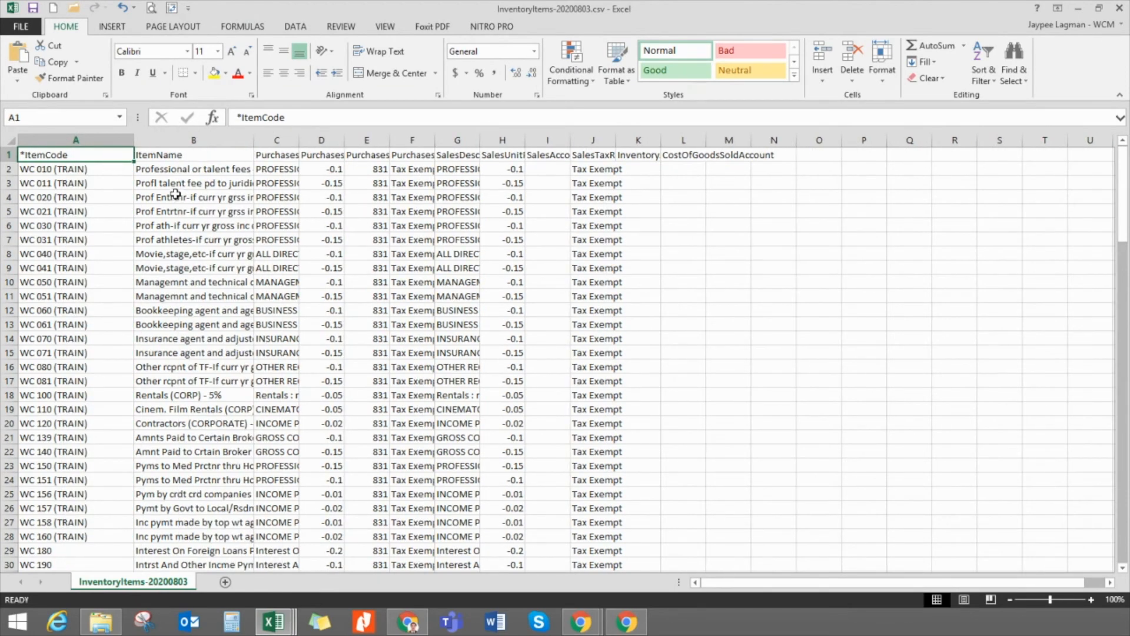
pyautogui.click(103, 167)
pyautogui.moveTo(103, 168); pyautogui.dragTo(176, 509)
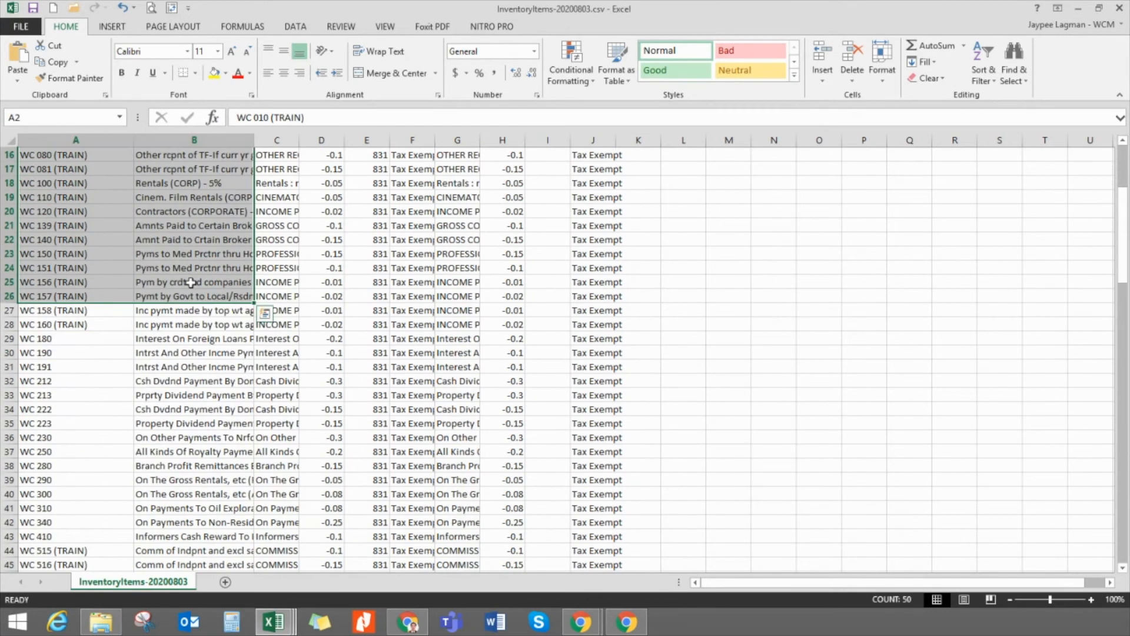
pyautogui.scroll(-5, 189, 281)
pyautogui.scroll(5, 188, 282)
pyautogui.moveTo(328, 172); pyautogui.dragTo(323, 522)
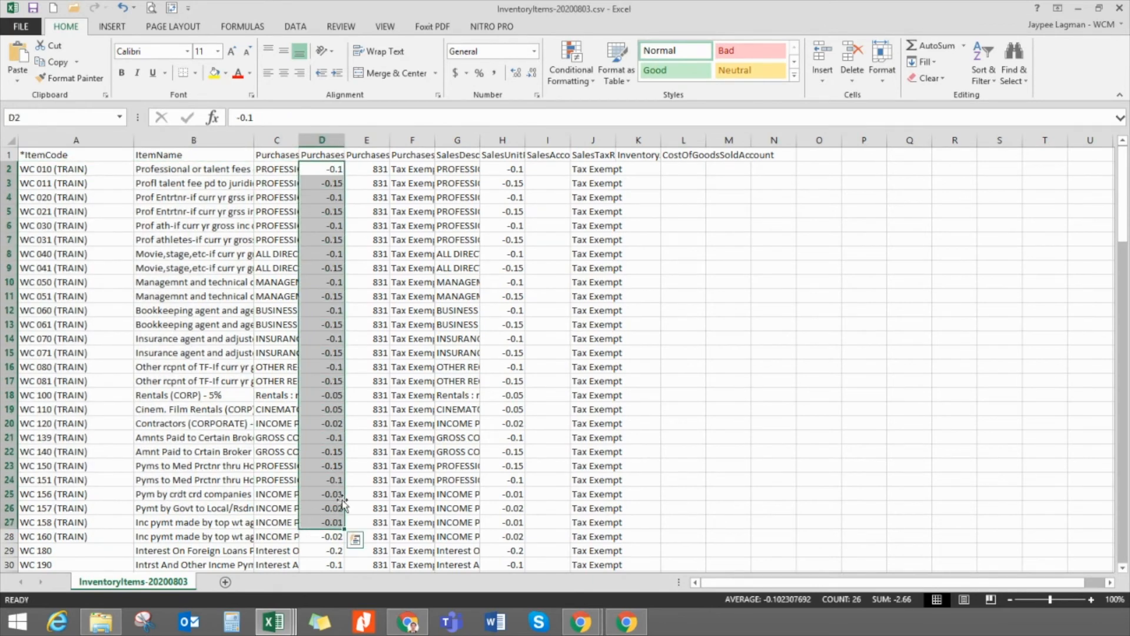
# Minimize the InventoryItems workbook and close the bills template without saving
pyautogui.click(1080, 10)
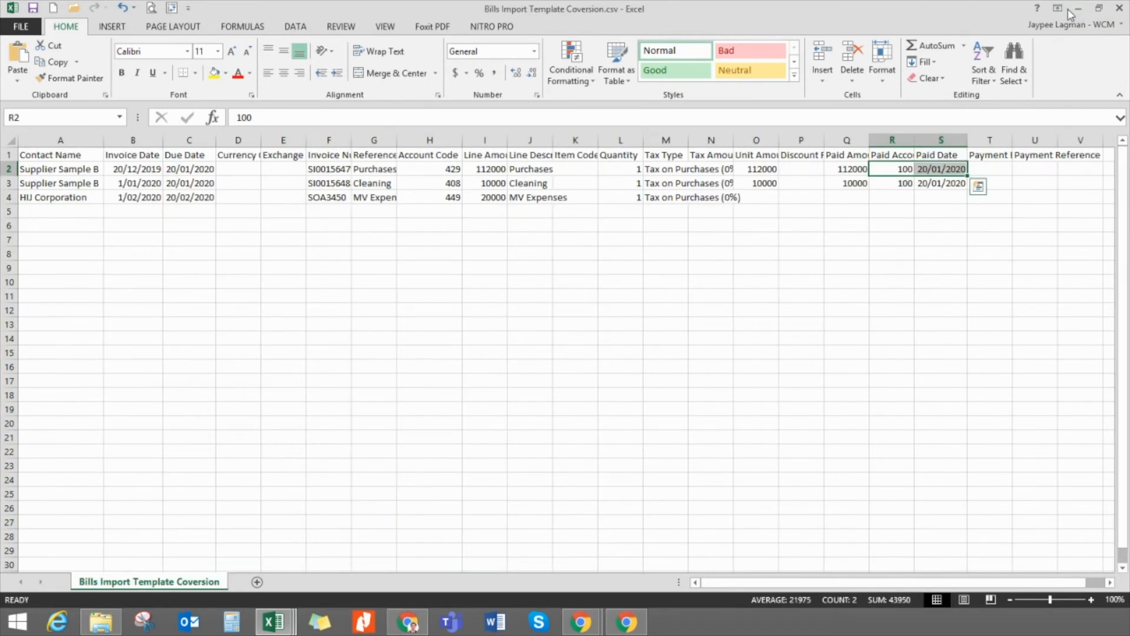
pyautogui.click(1119, 8)
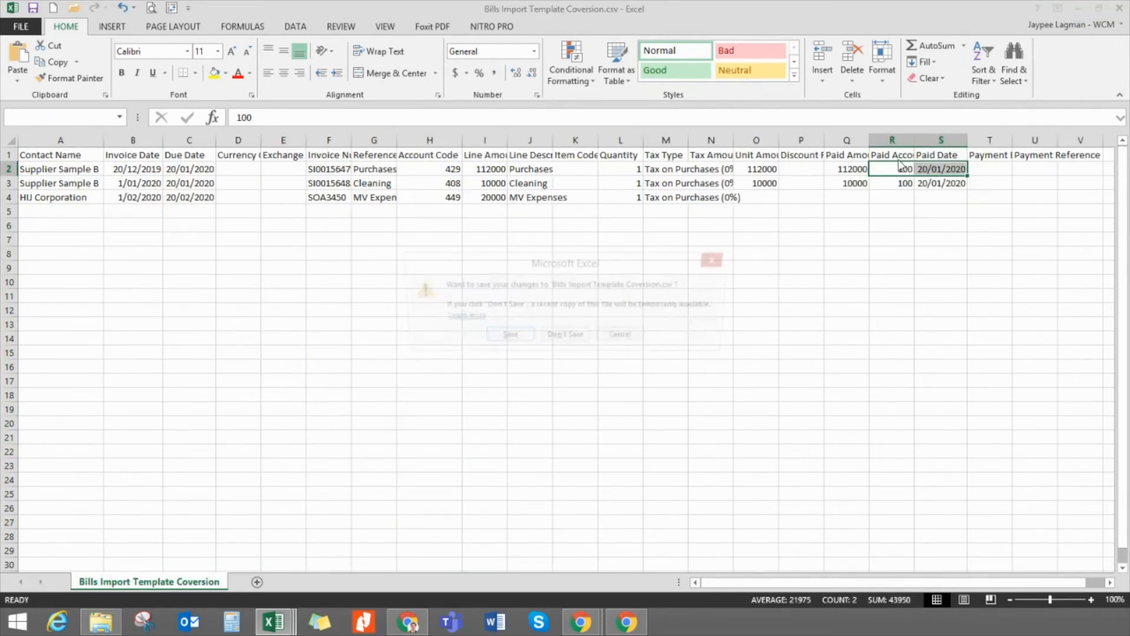
pyautogui.click(575, 339)
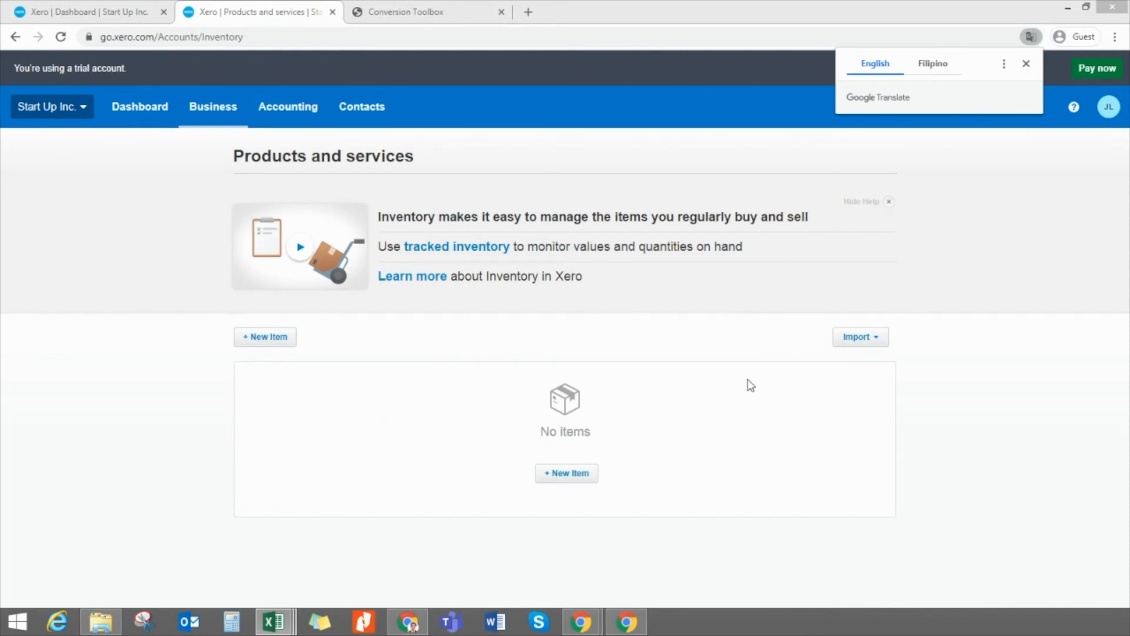
# Import InventoryItems-20200803.csv into Products and services, creating 128 new items
pyautogui.click(879, 340)
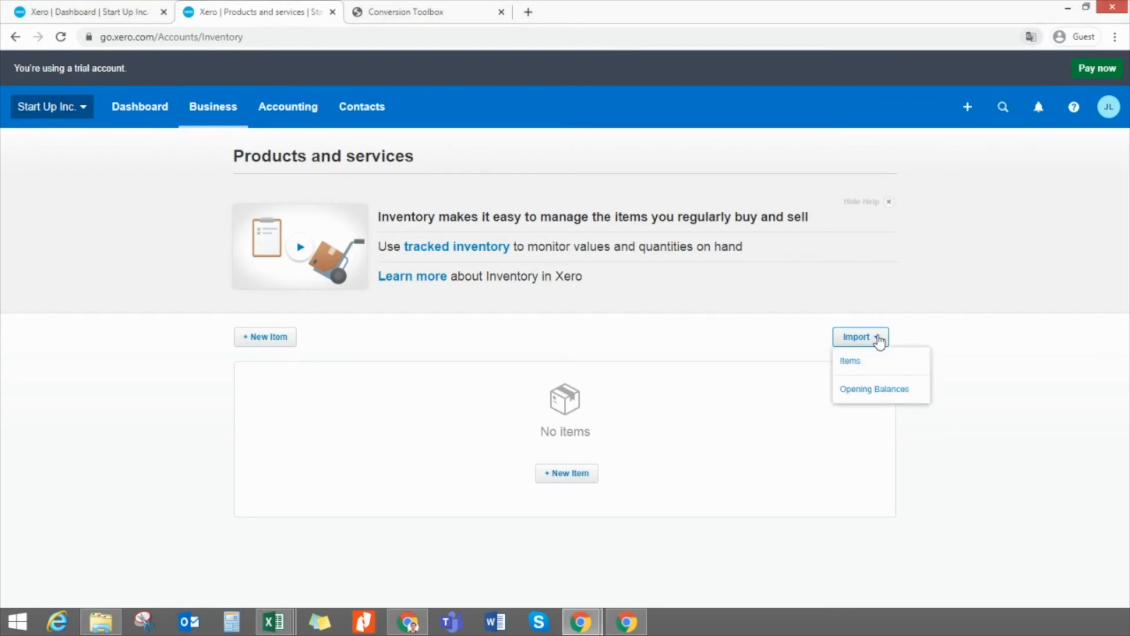
pyautogui.click(853, 365)
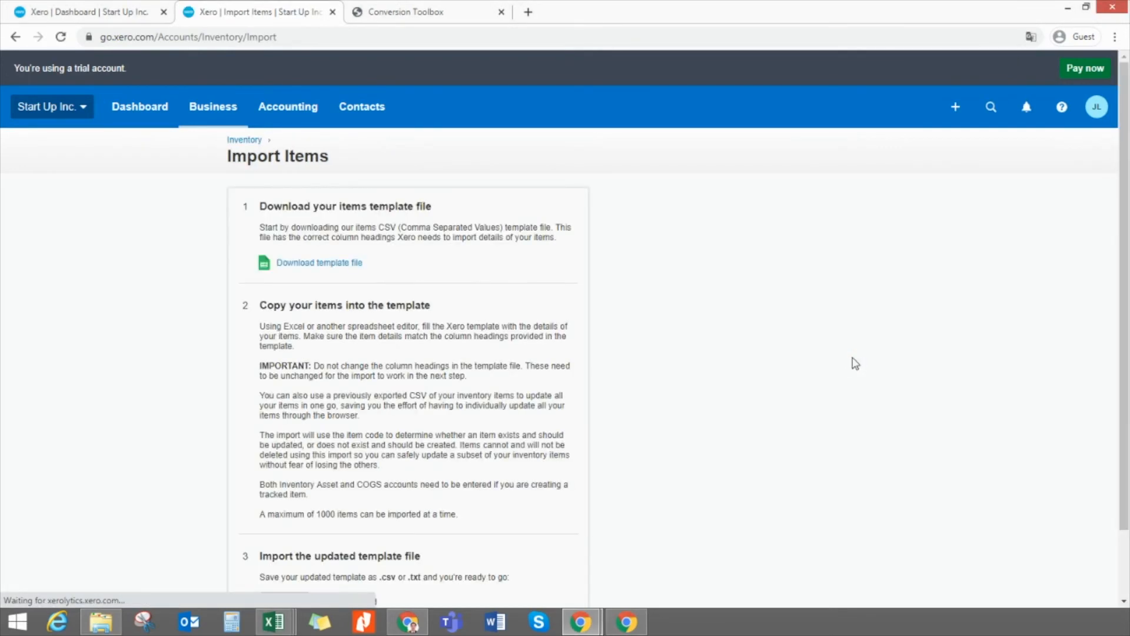
pyautogui.scroll(-2, 355, 328)
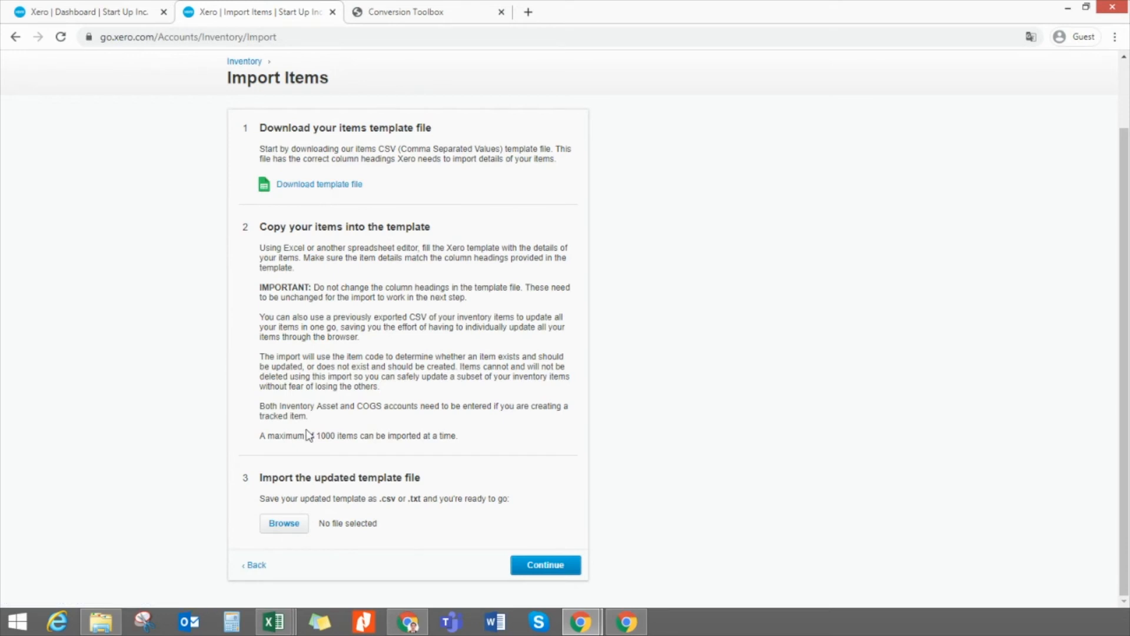
pyautogui.click(290, 524)
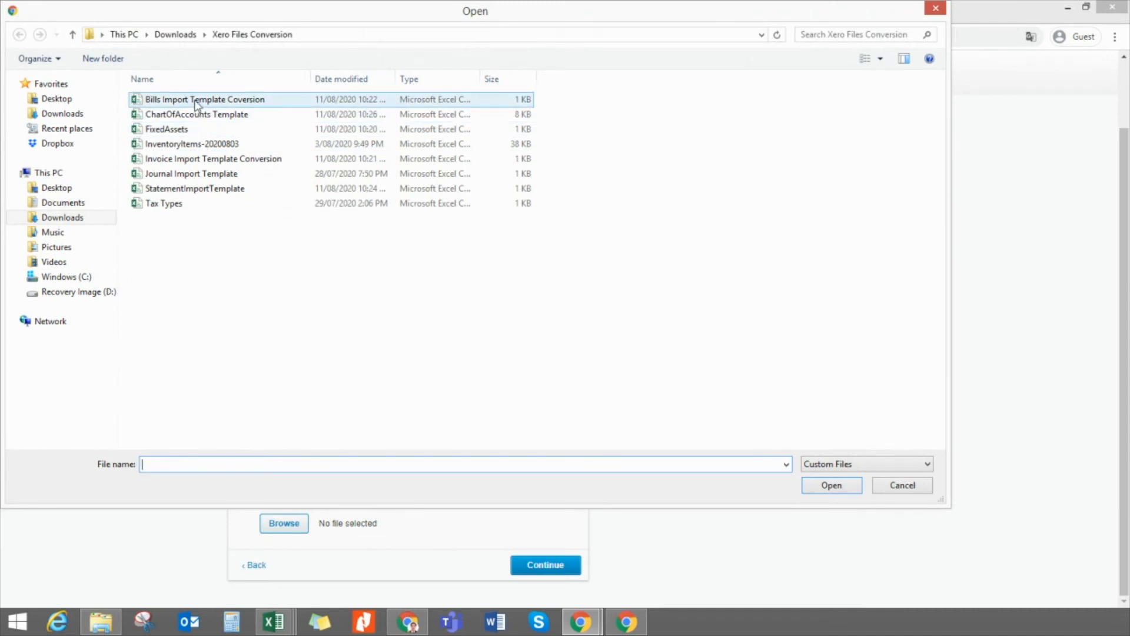
pyautogui.click(163, 147)
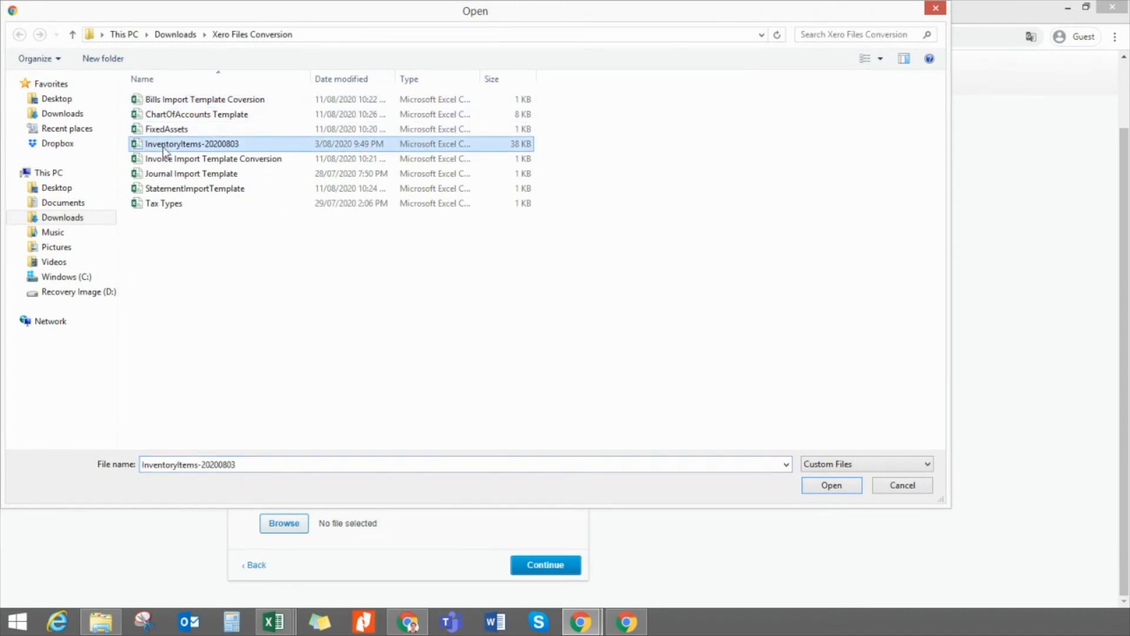
pyautogui.click(828, 486)
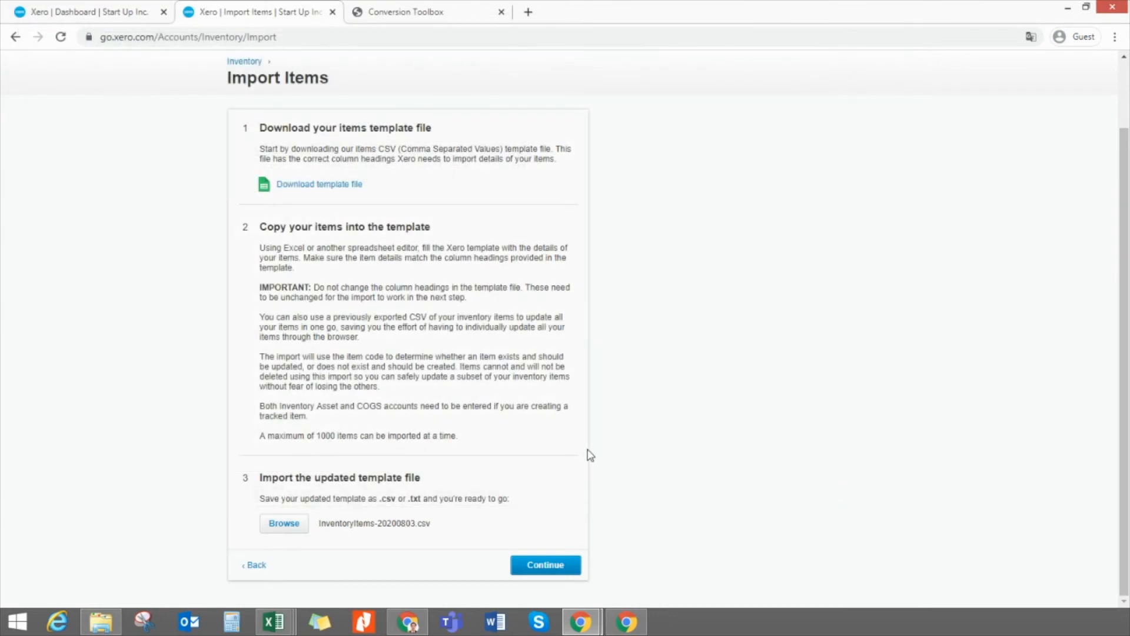
pyautogui.click(557, 569)
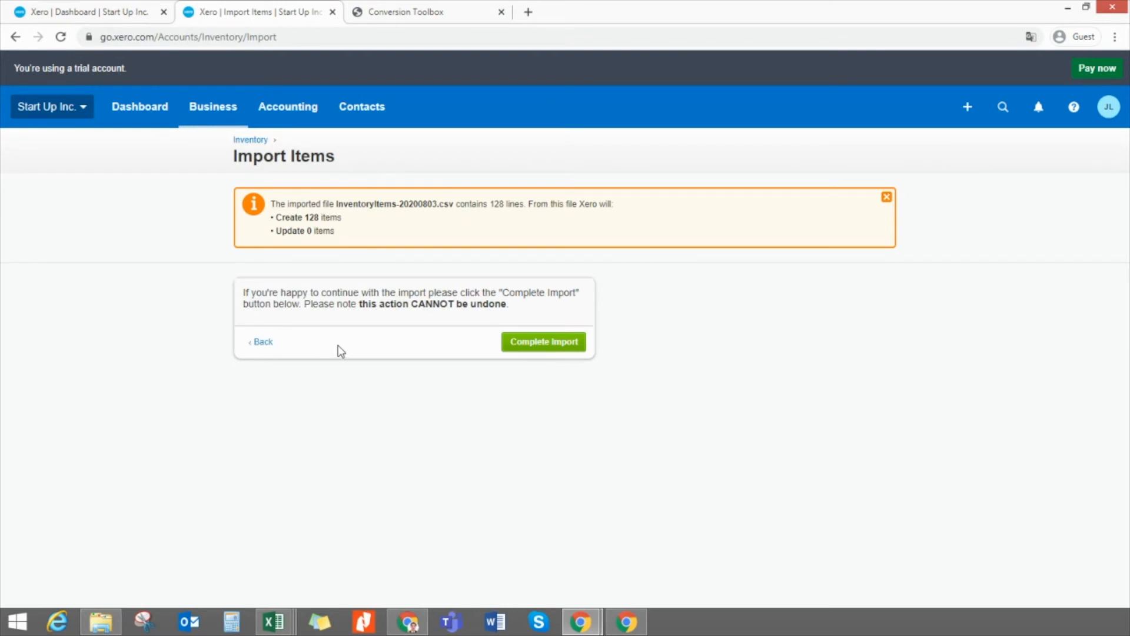
pyautogui.click(545, 346)
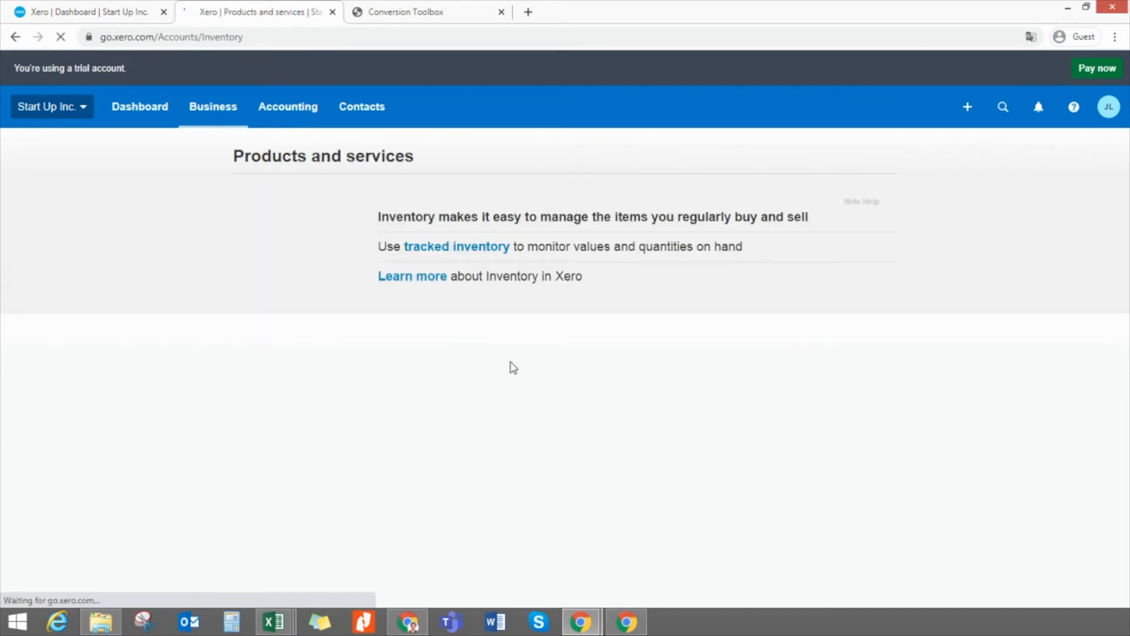
# Scroll through the imported inventory items list, then open the Accounting menu
pyautogui.scroll(-6, 494, 383)
pyautogui.scroll(2, 375, 349)
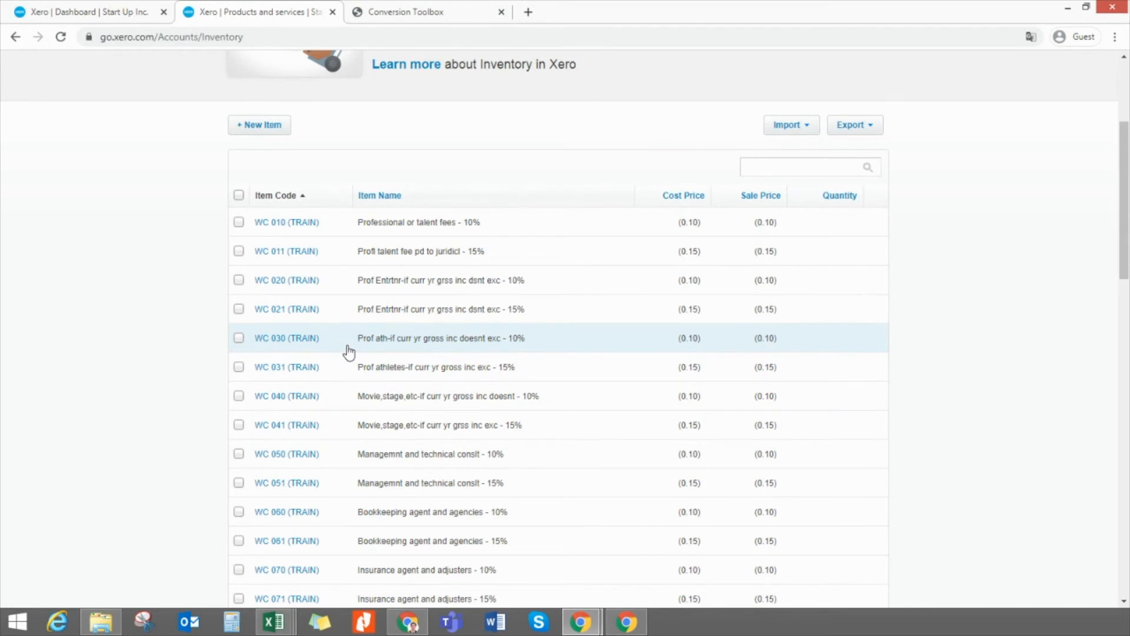
pyautogui.scroll(4, 349, 352)
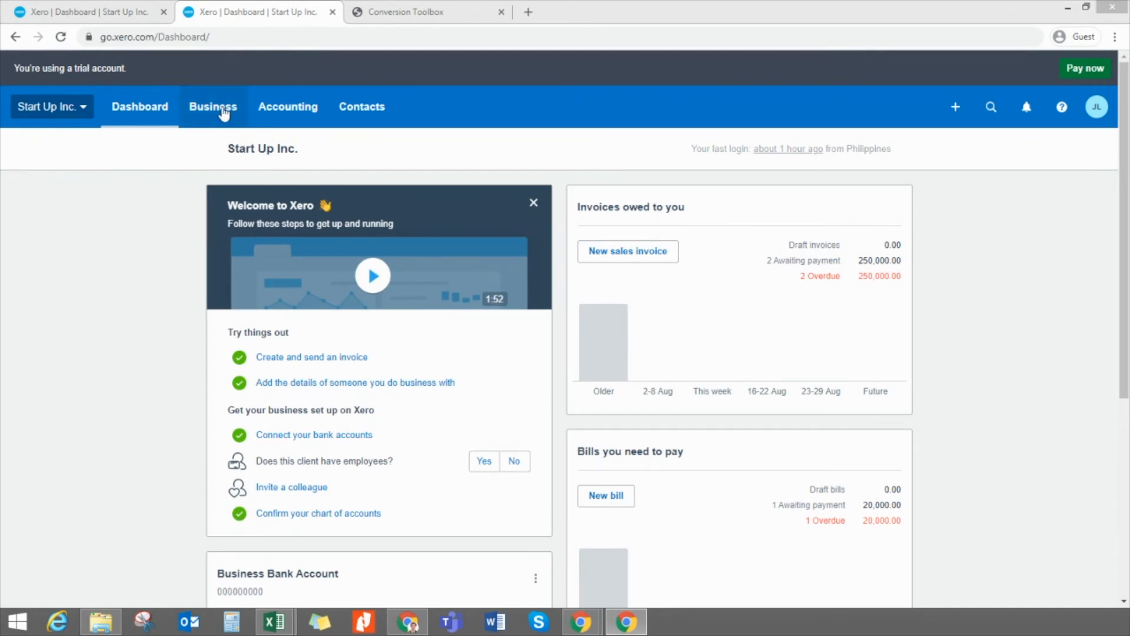
pyautogui.click(283, 110)
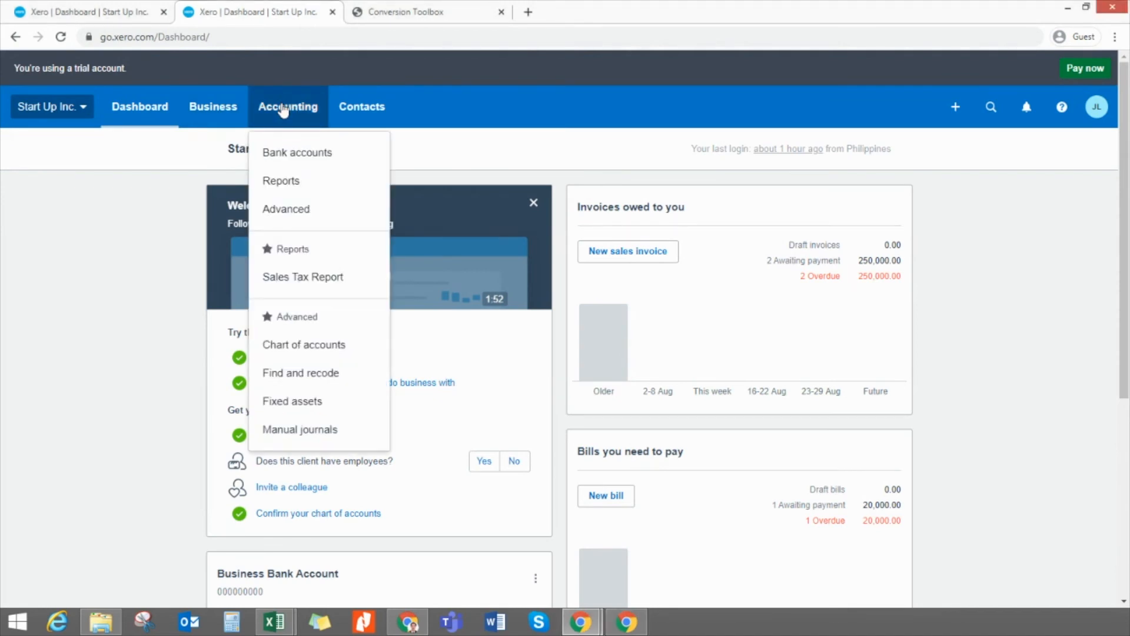
# Under Accounting > Fixed assets, choose 1 Jan 2020 as the start date and save it
pyautogui.click(293, 402)
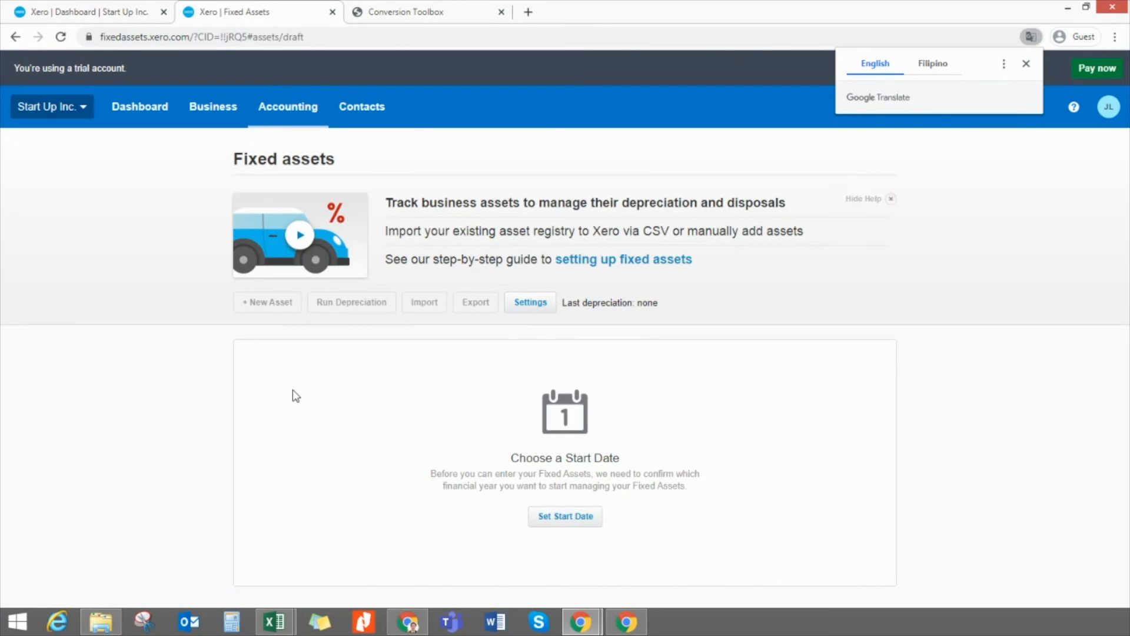
pyautogui.click(565, 518)
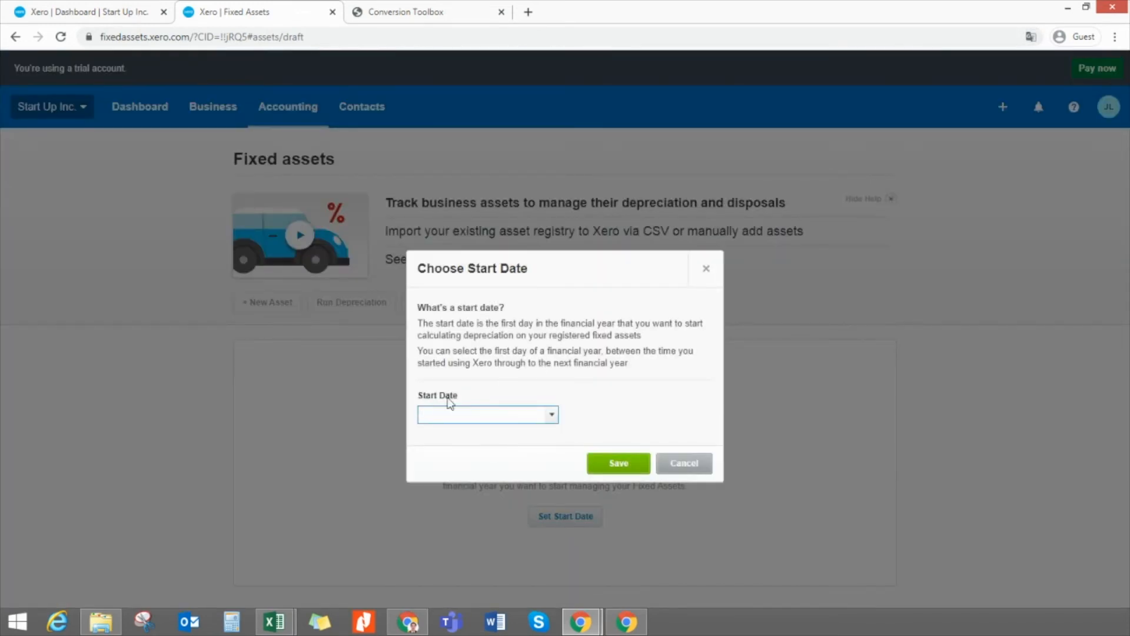
pyautogui.click(552, 418)
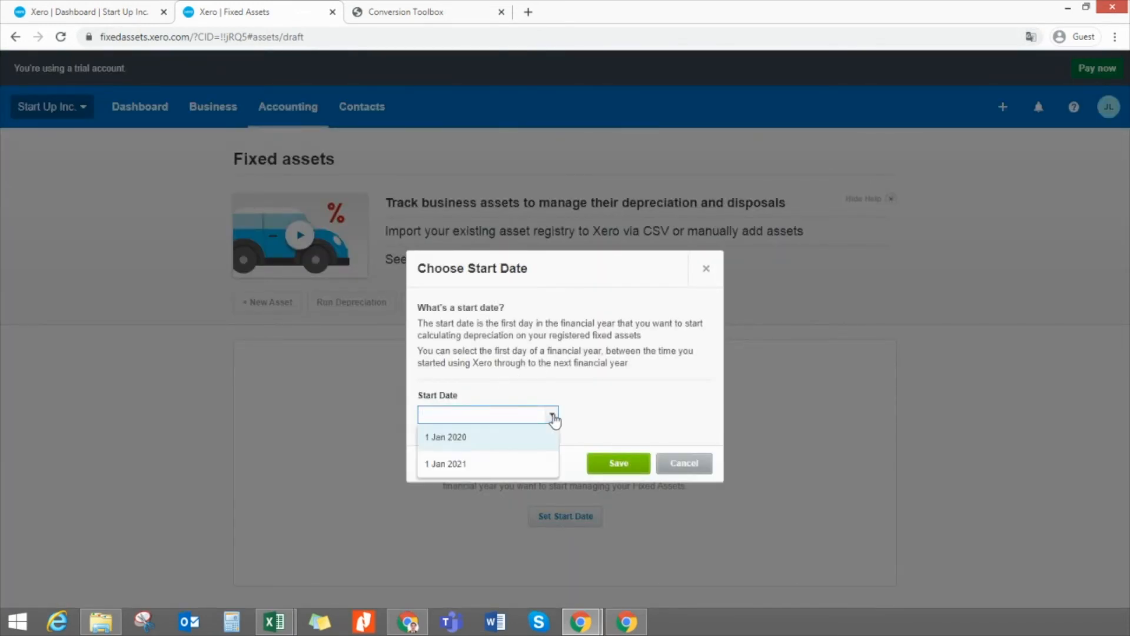
pyautogui.click(444, 440)
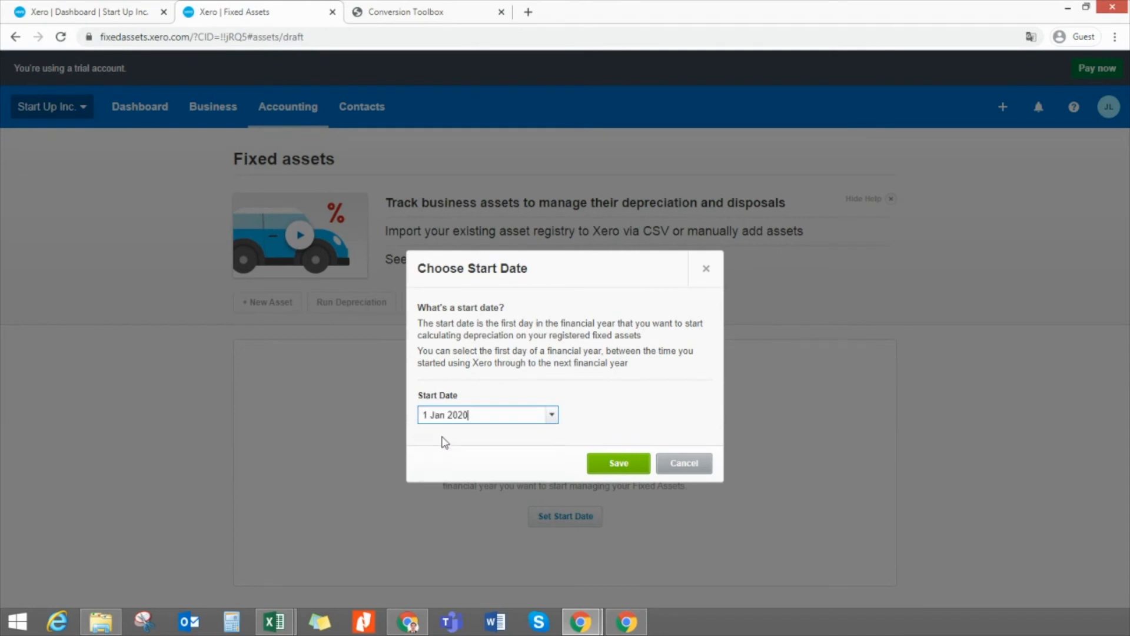
pyautogui.click(618, 463)
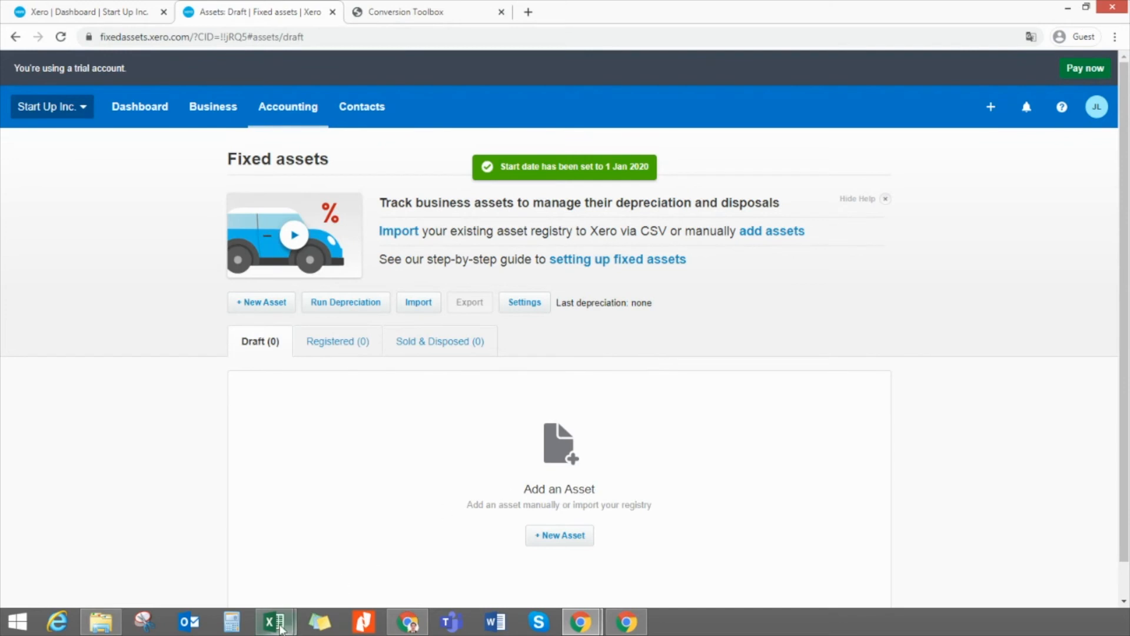
pyautogui.moveTo(276, 627)
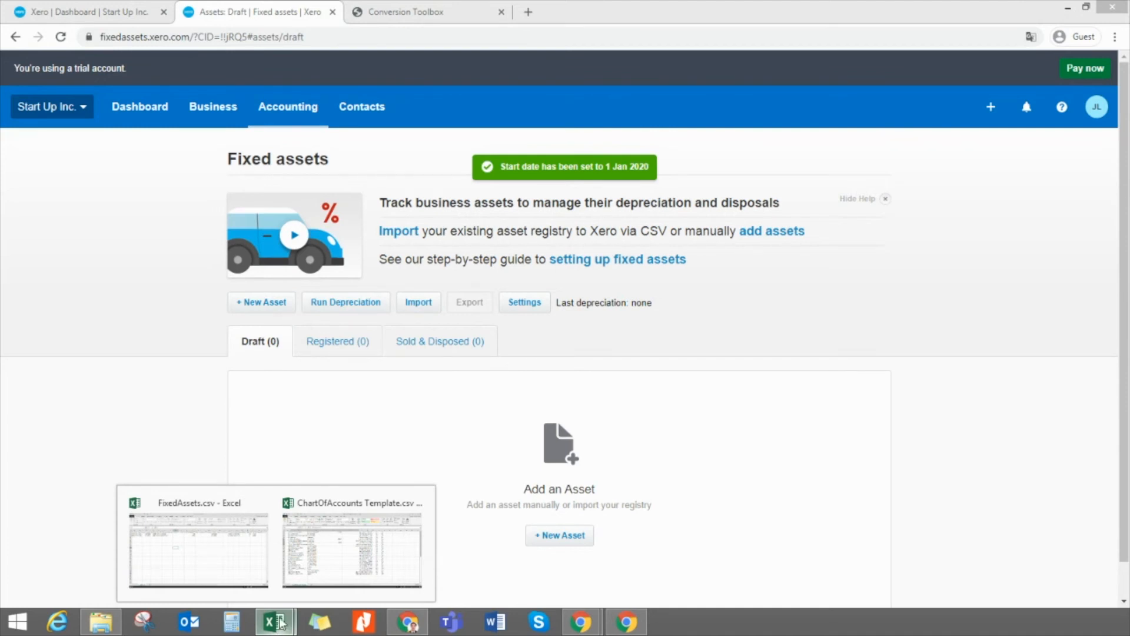
# Bring up FixedAssets.csv and autofit columns A and E to show asset names and types
pyautogui.click(353, 553)
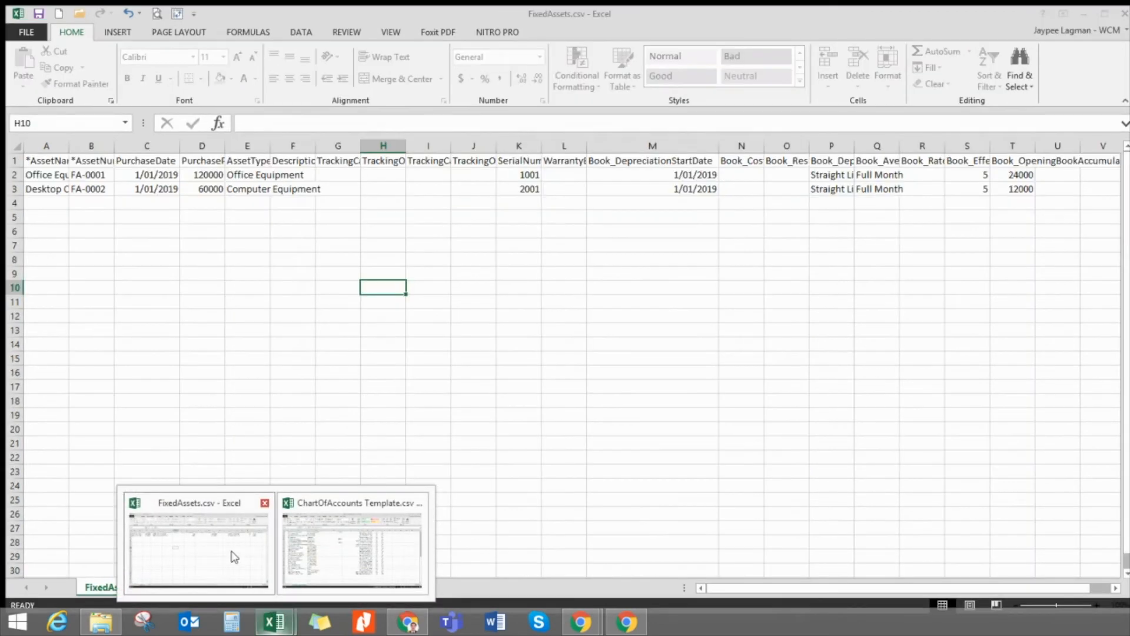
pyautogui.click(234, 557)
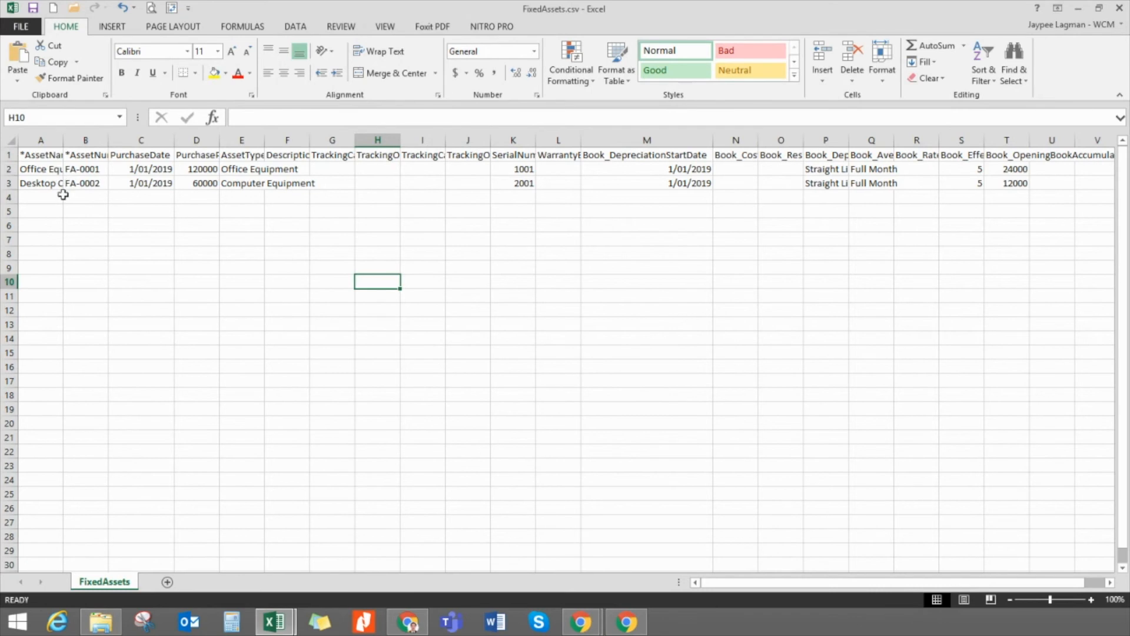
pyautogui.doubleClick(62, 133)
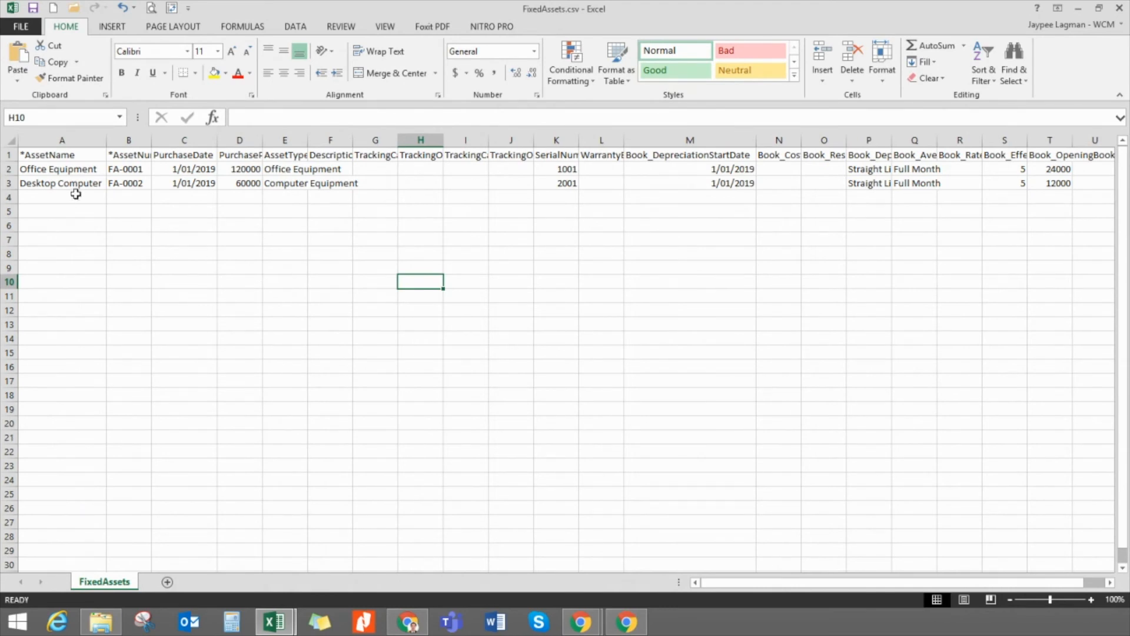
pyautogui.moveTo(79, 170); pyautogui.dragTo(81, 182)
pyautogui.doubleClick(308, 140)
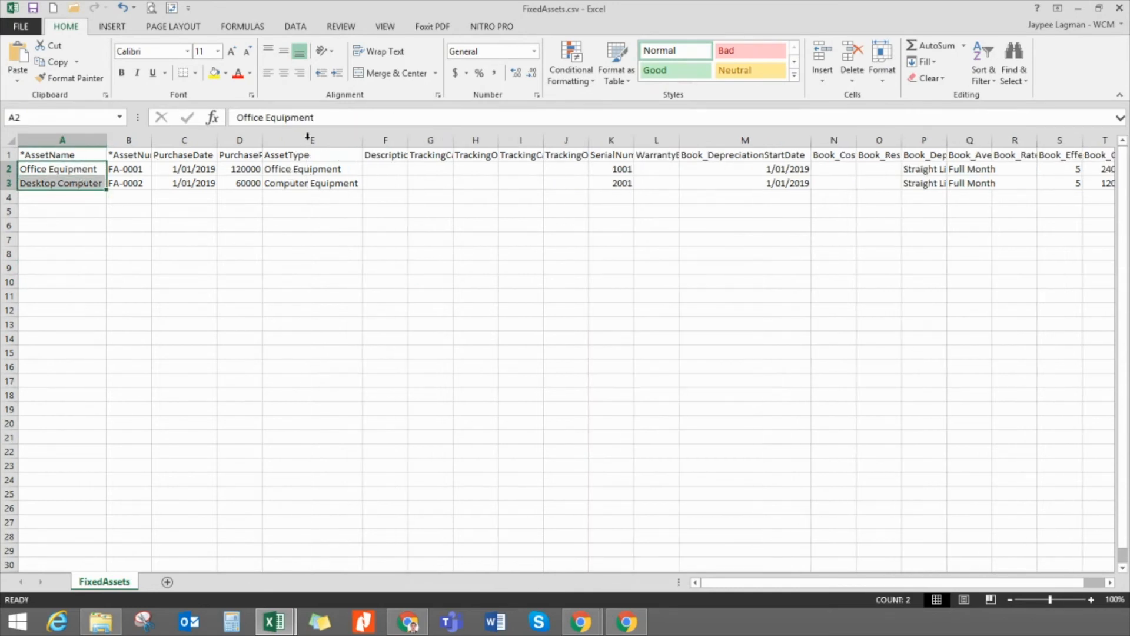
# Autofit the PurchasePrice column D and review both assets' purchase prices and dates
pyautogui.click(305, 171)
pyautogui.moveTo(304, 174); pyautogui.dragTo(247, 182)
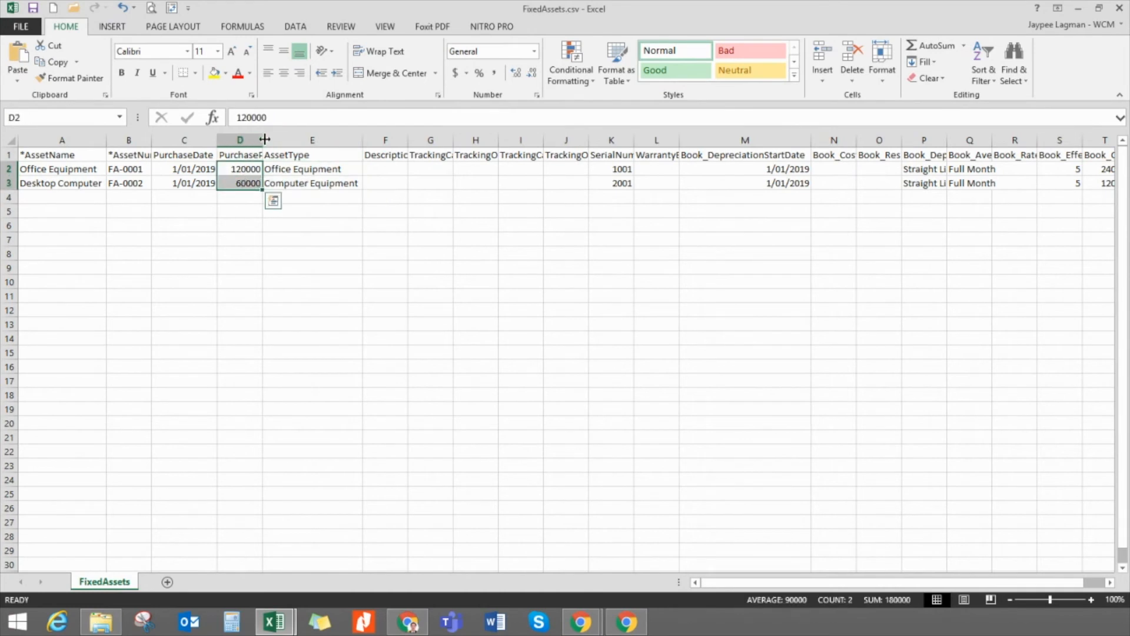
pyautogui.doubleClick(263, 140)
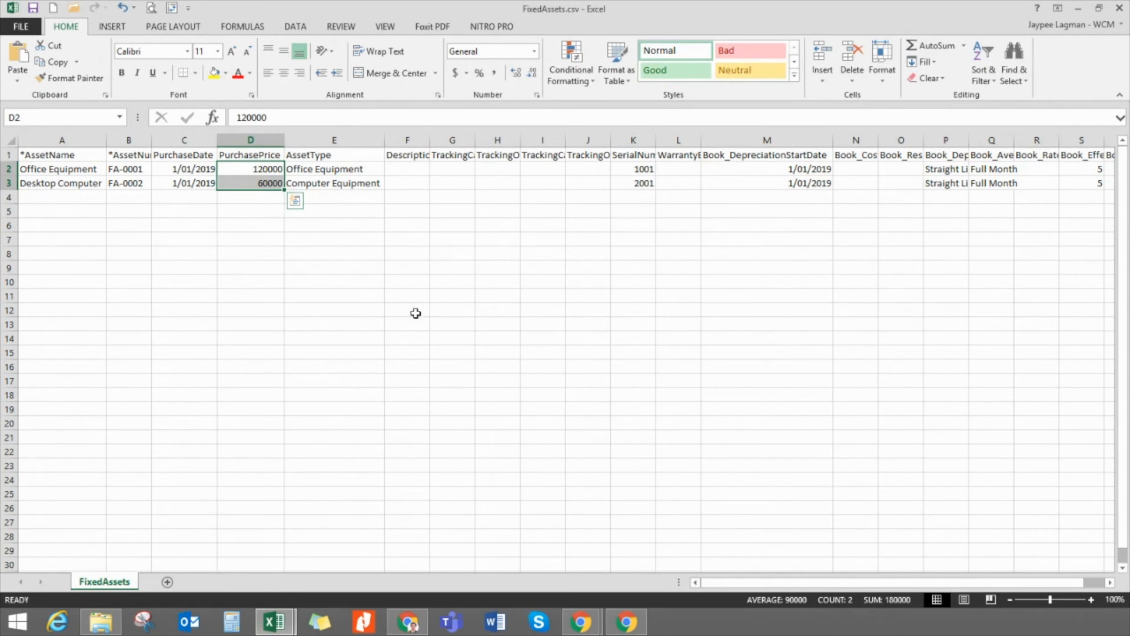
pyautogui.moveTo(183, 170); pyautogui.dragTo(182, 184)
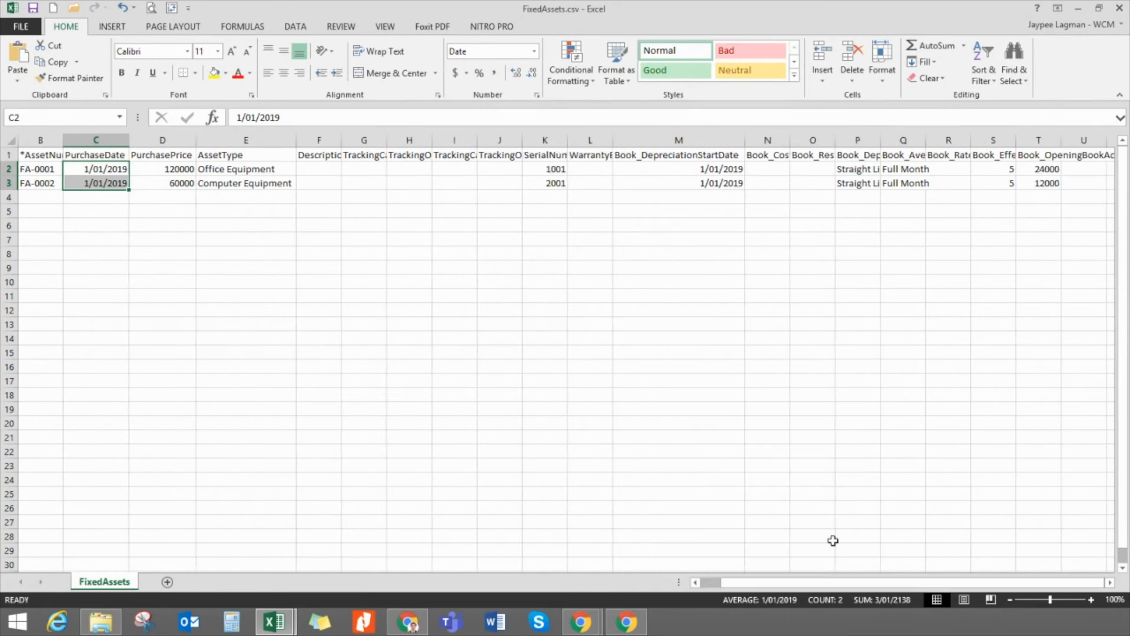
# Check Straight Line depreciation and effective life 5, autofit column T, then minimize FixedAssets
pyautogui.click(863, 171)
pyautogui.moveTo(864, 171); pyautogui.dragTo(901, 189)
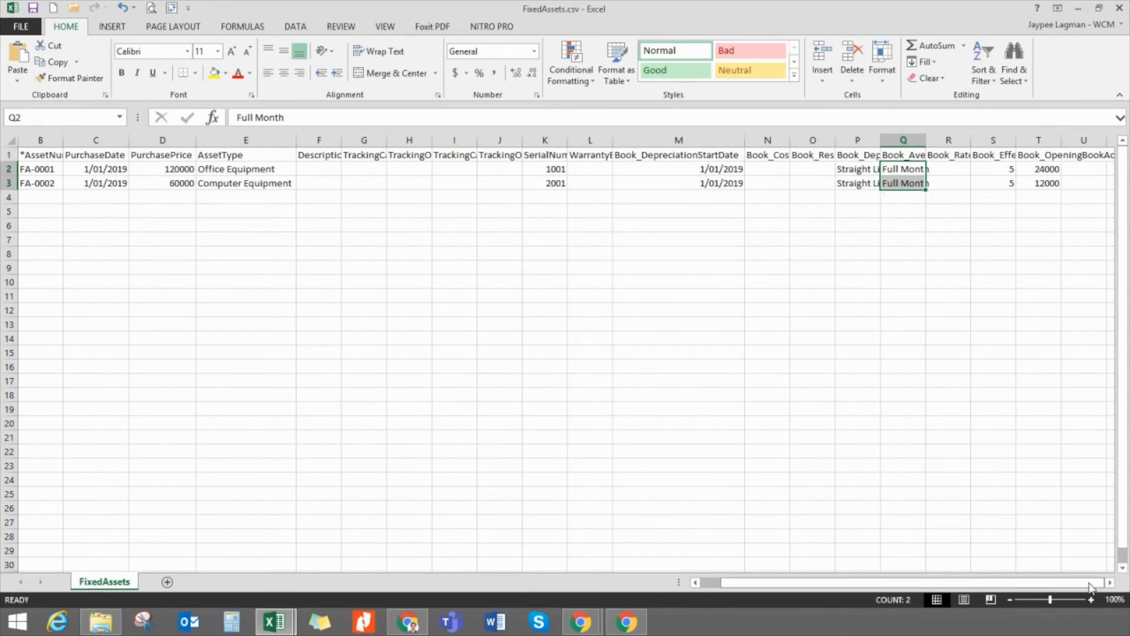
pyautogui.hscroll(1, 836, 169)
pyautogui.moveTo(837, 169); pyautogui.dragTo(833, 182)
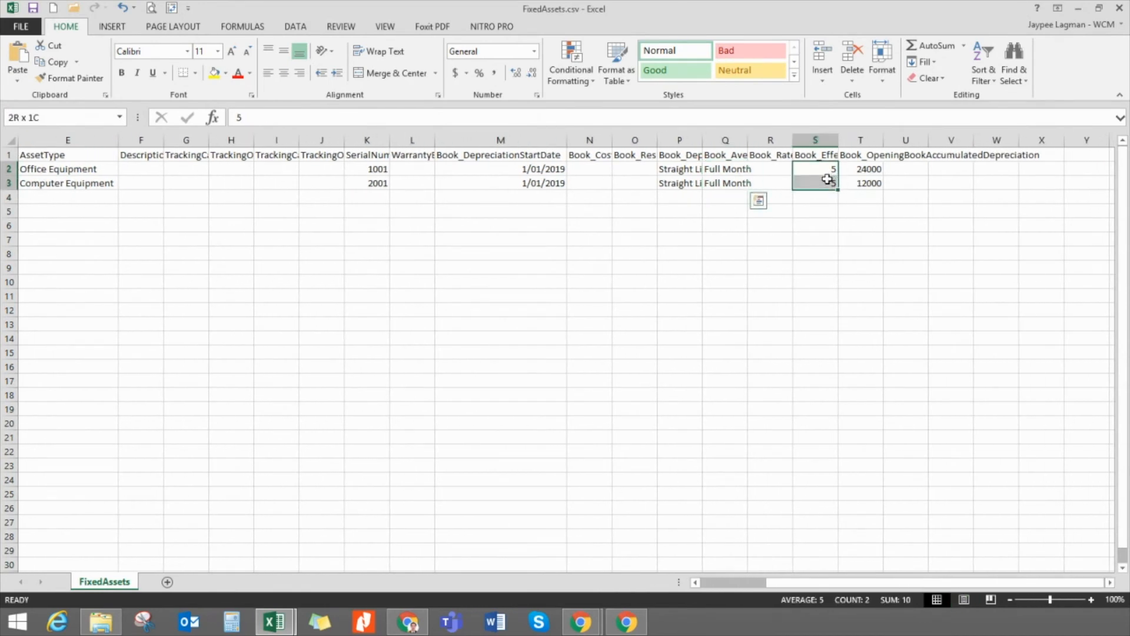
pyautogui.doubleClick(883, 141)
pyautogui.moveTo(889, 169); pyautogui.dragTo(888, 178)
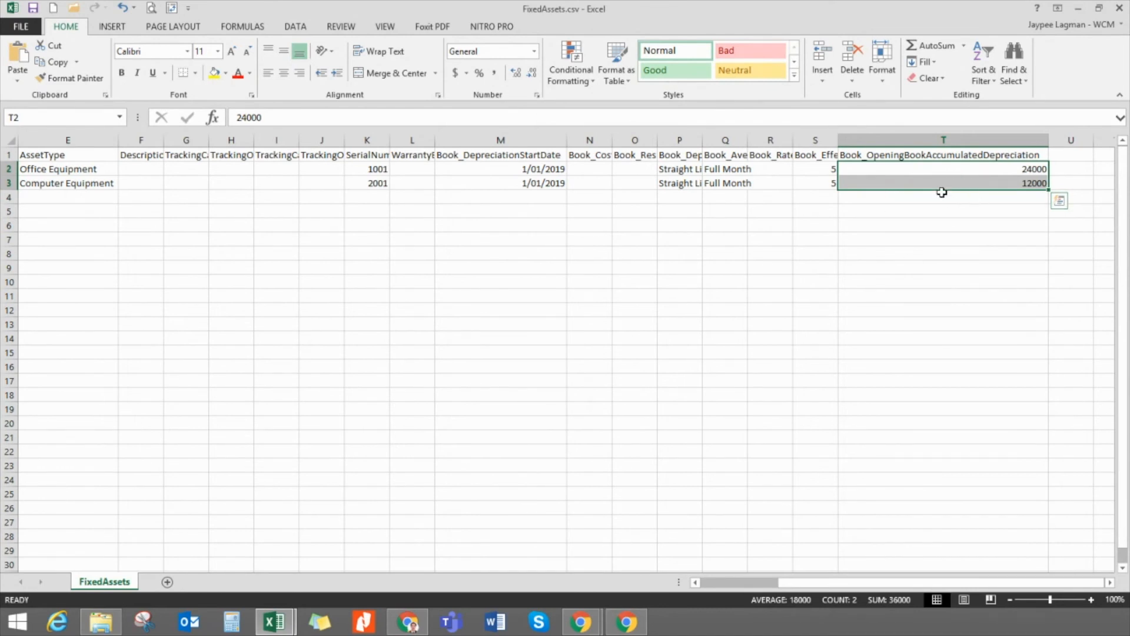
pyautogui.moveTo(830, 585); pyautogui.dragTo(728, 591)
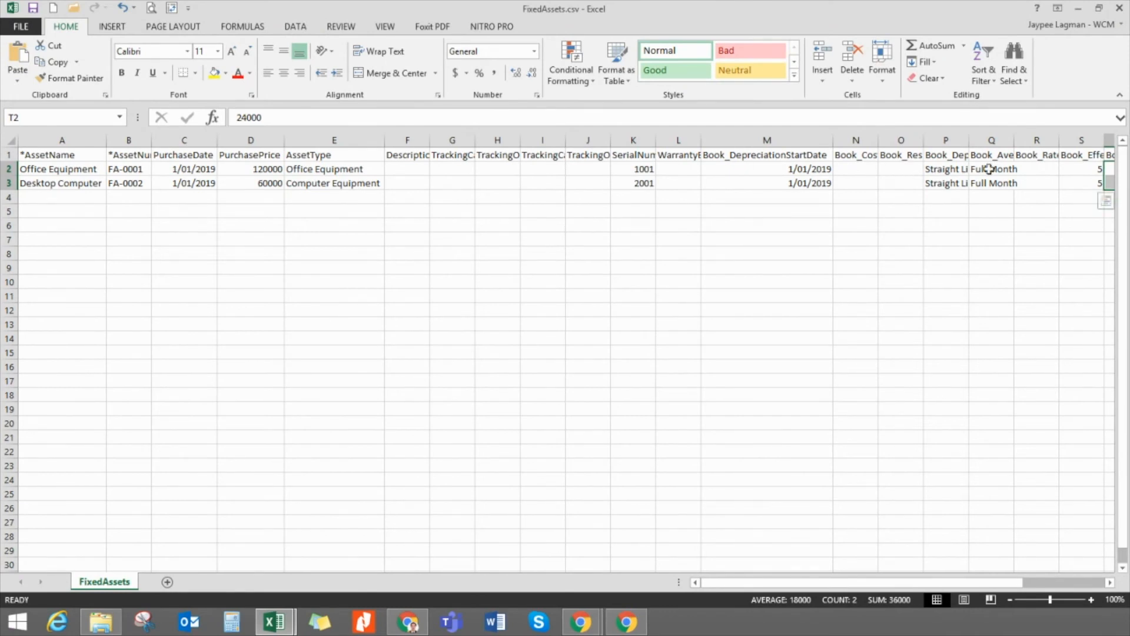
pyautogui.click(1081, 9)
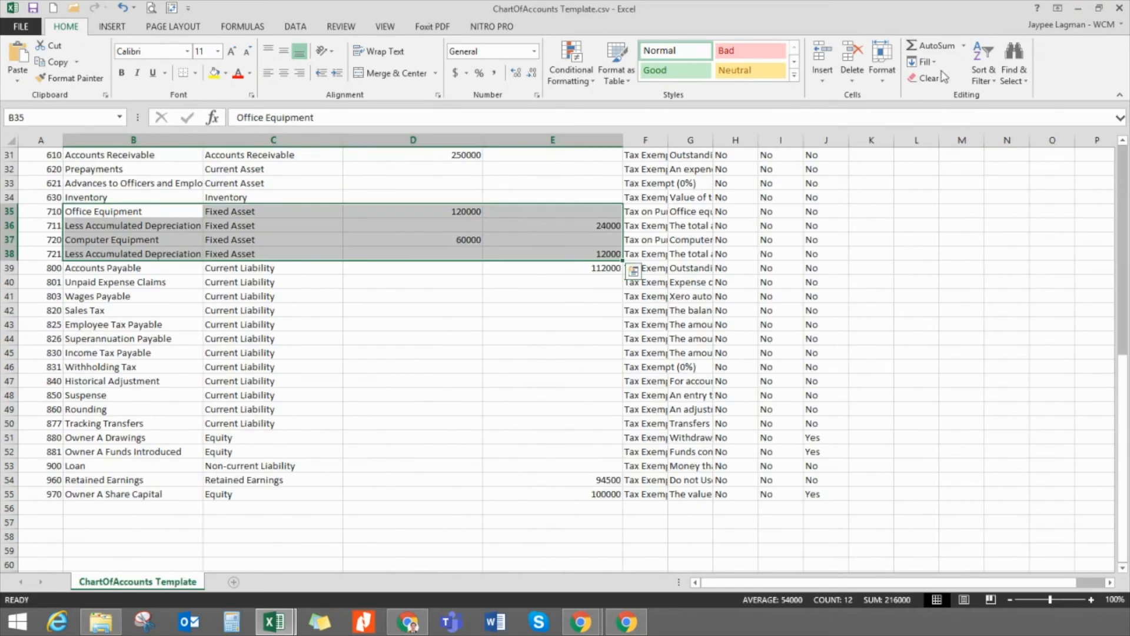
# From Fixed asset settings, cross-check FixedAssets.csv asset types, then start a new asset type
pyautogui.click(1081, 10)
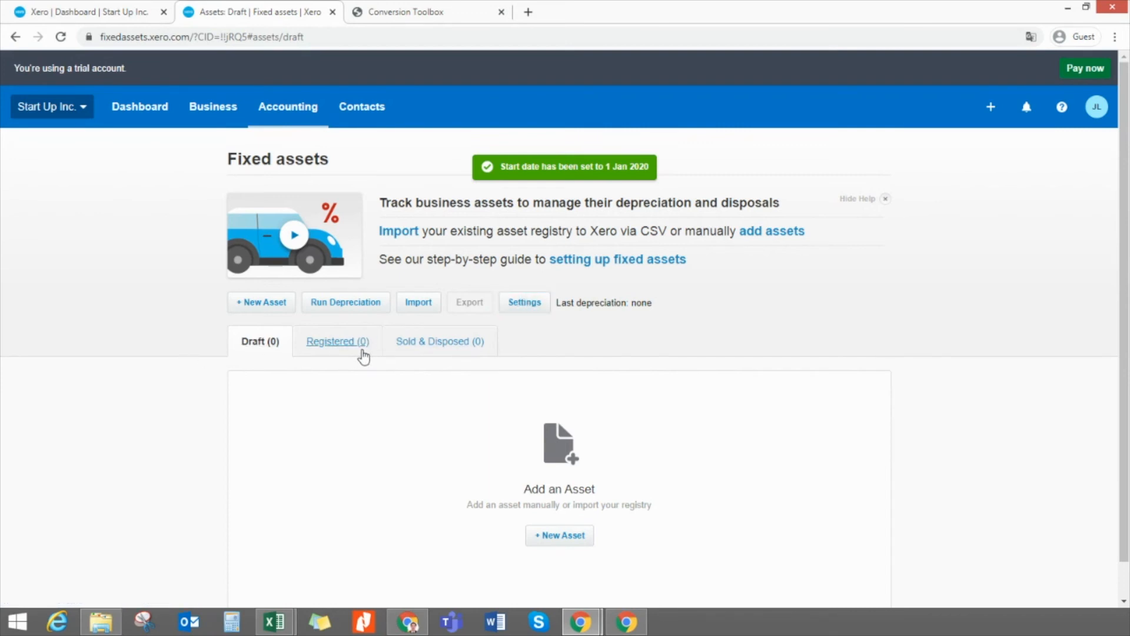
pyautogui.click(533, 306)
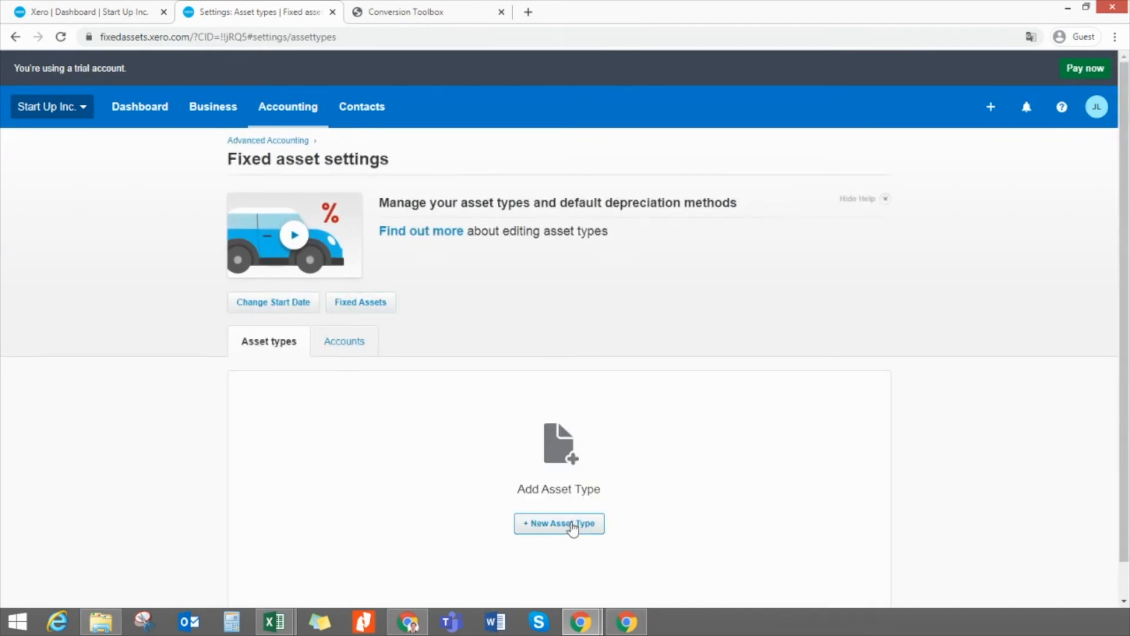
pyautogui.click(269, 627)
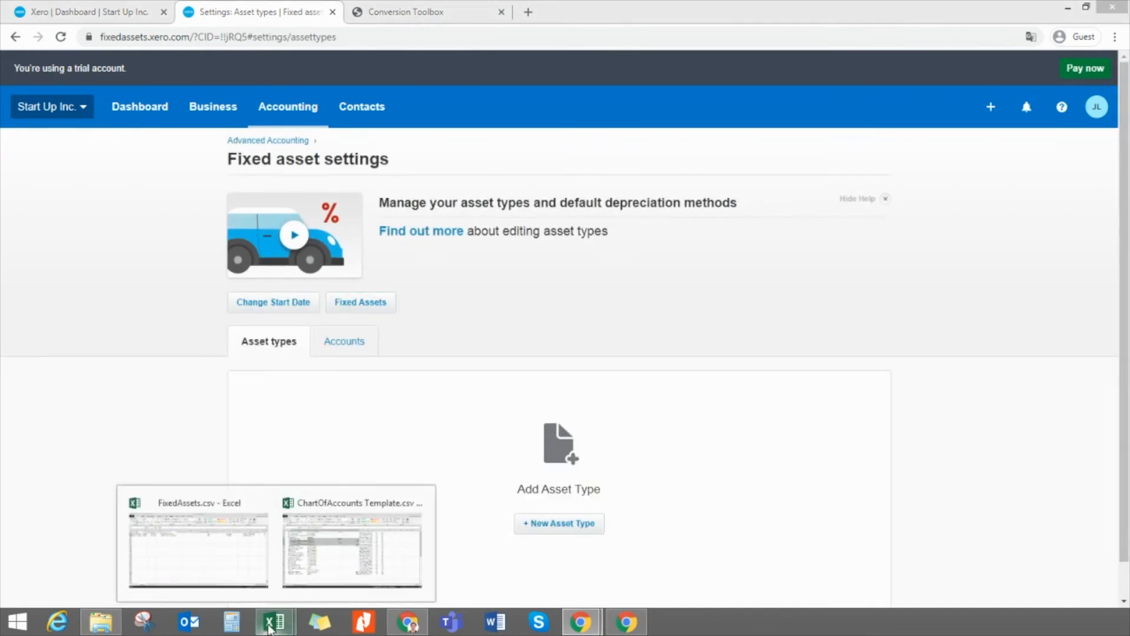
pyautogui.click(199, 548)
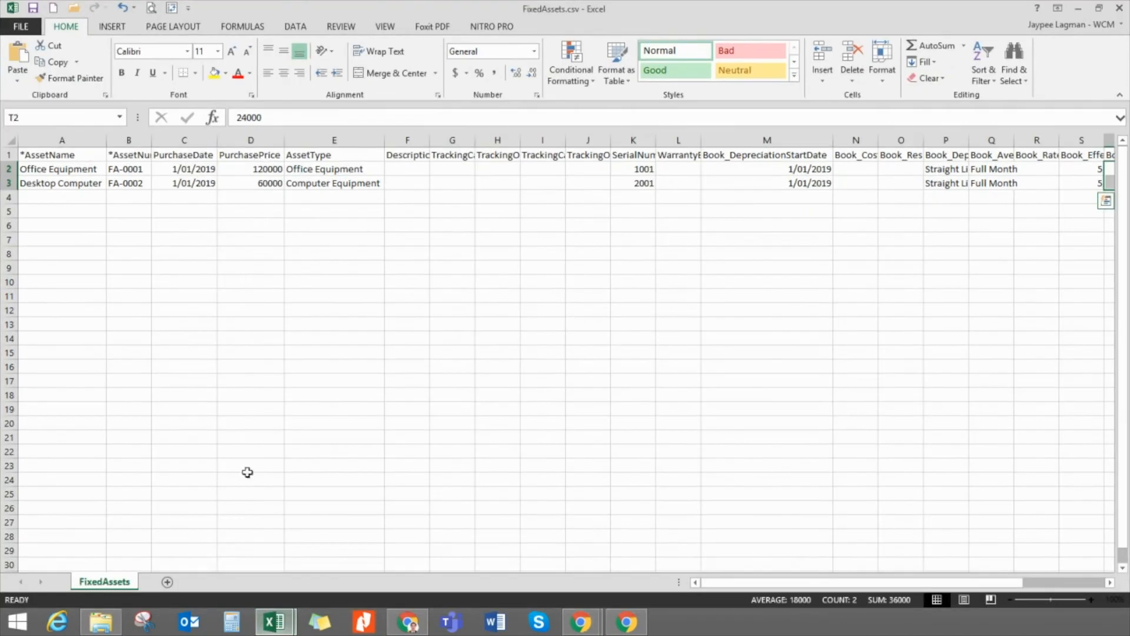
pyautogui.click(322, 140)
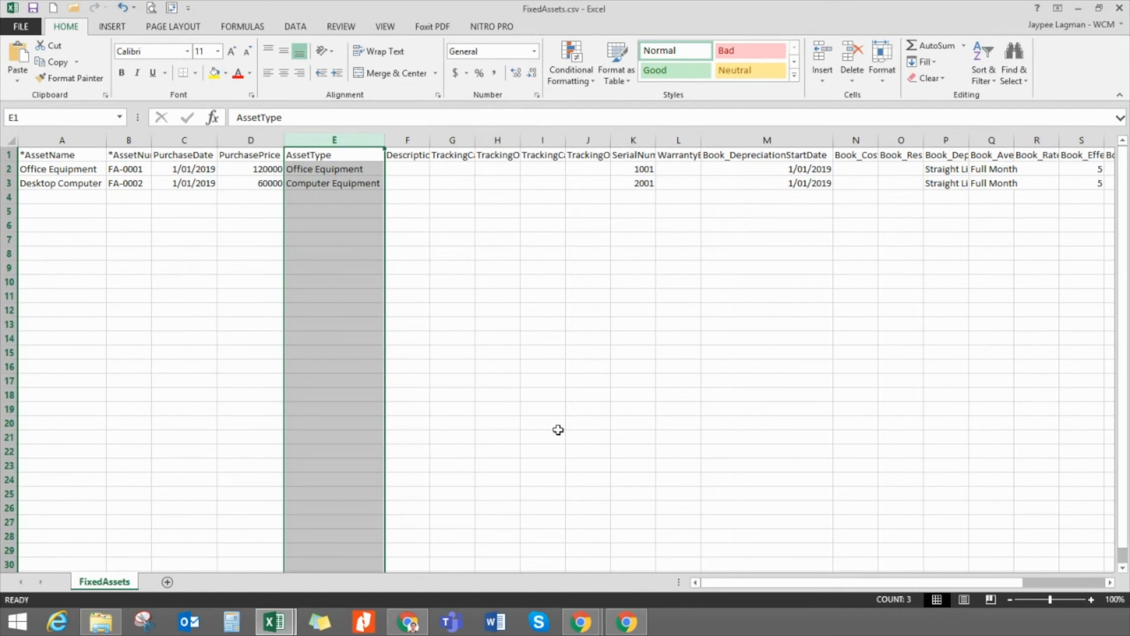
pyautogui.click(1079, 8)
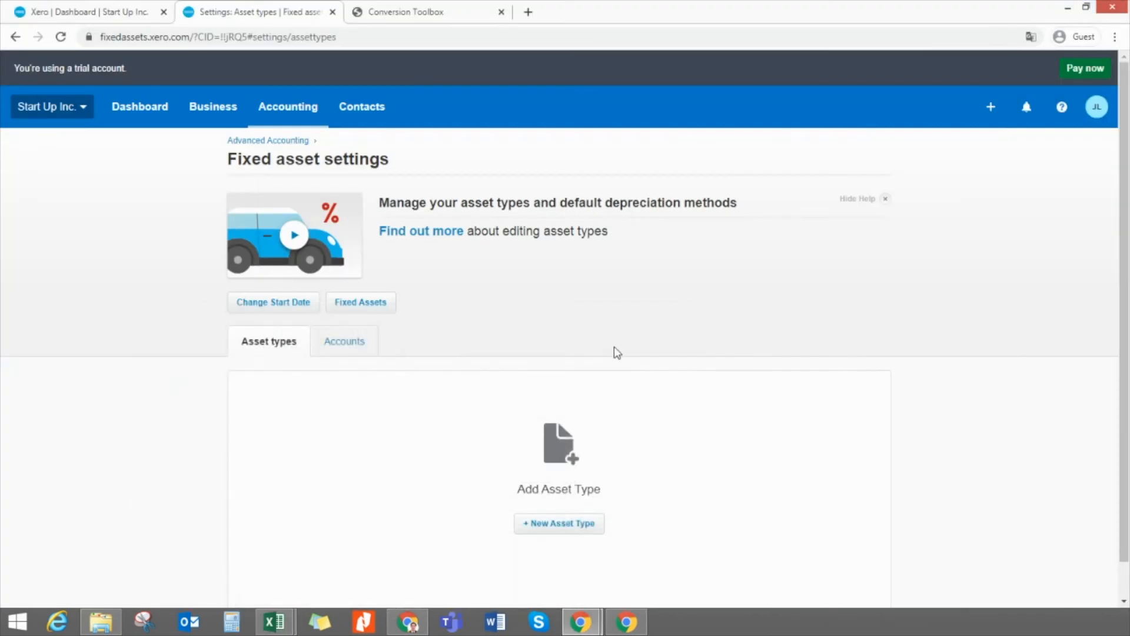
pyautogui.click(576, 528)
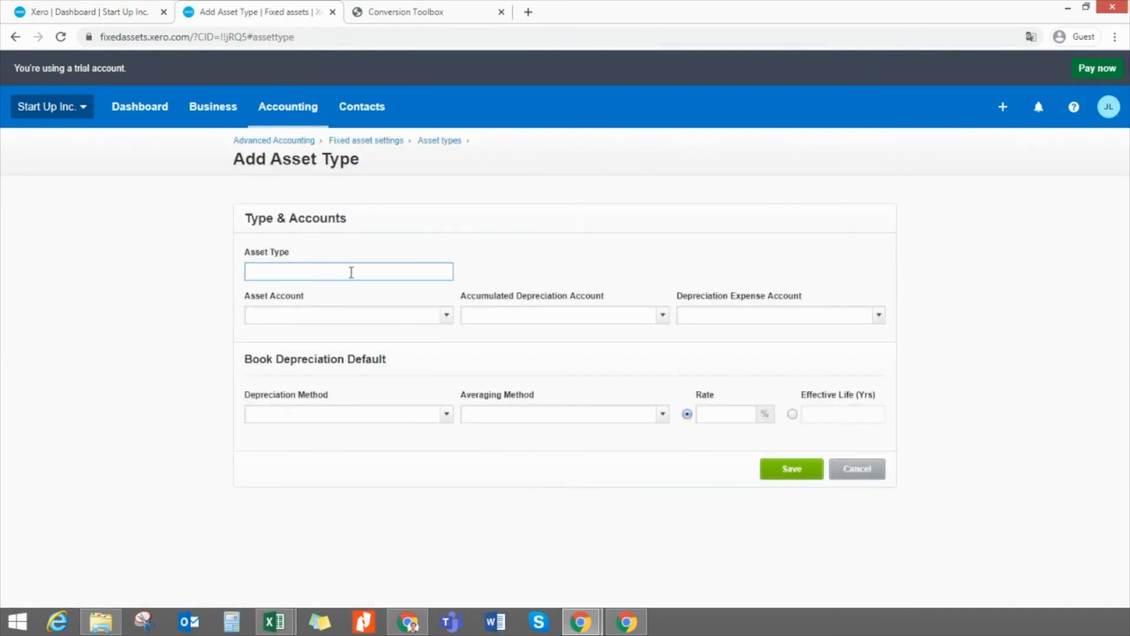
# Copy 'Office Equipment' from FixedAssets.csv into the new asset type's name
pyautogui.click(274, 621)
pyautogui.click(222, 558)
pyautogui.click(386, 235)
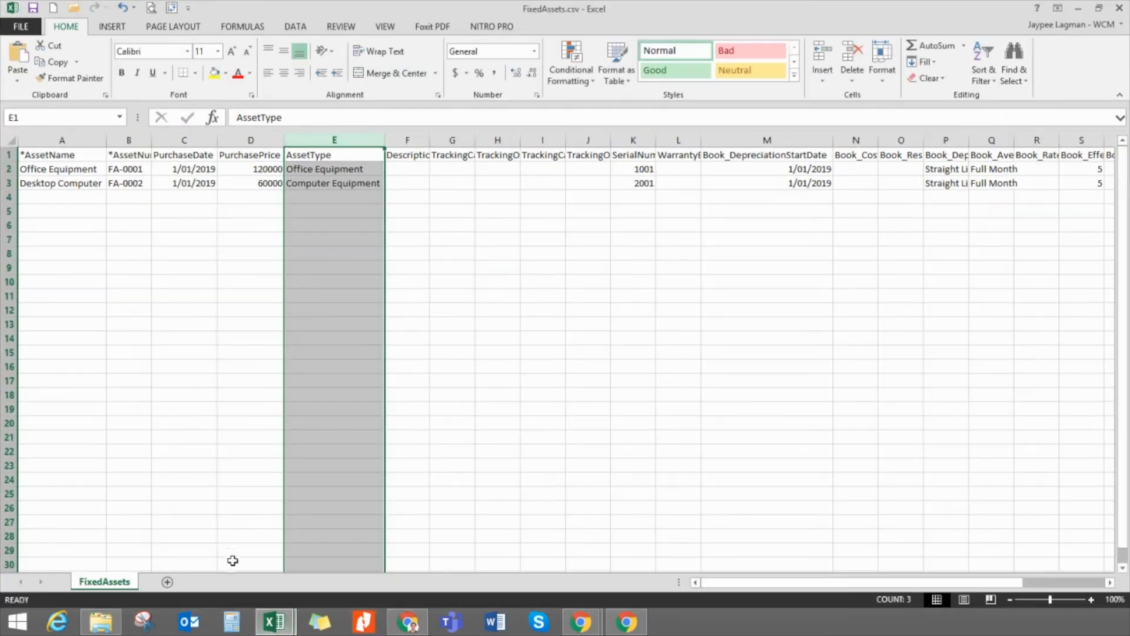
pyautogui.click(345, 172)
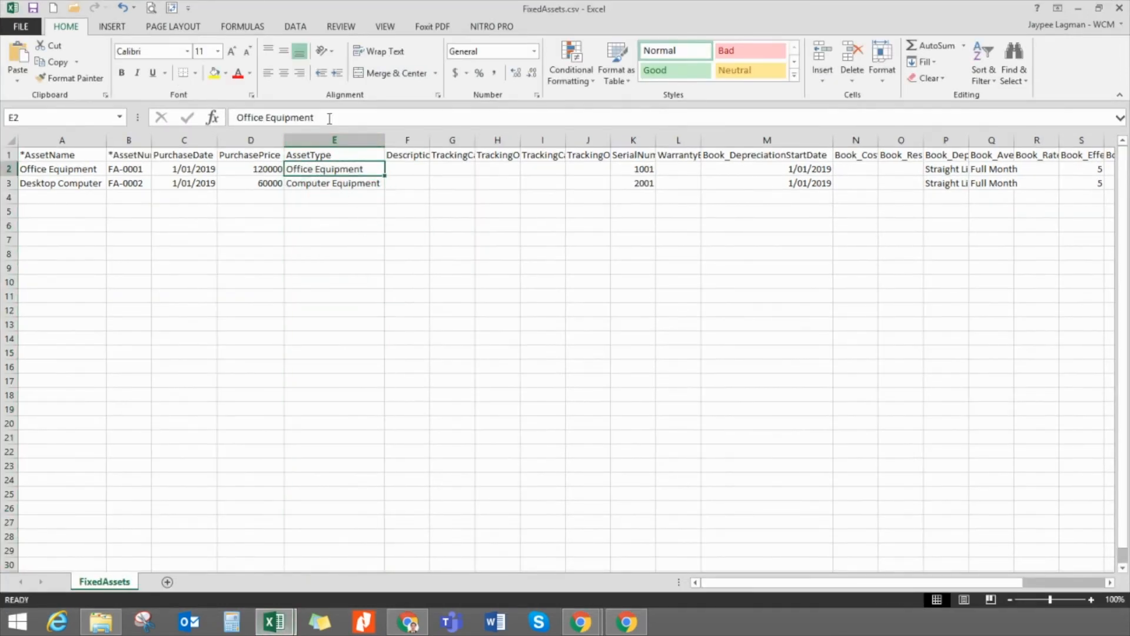
pyautogui.moveTo(330, 118); pyautogui.dragTo(223, 115)
pyautogui.hotkey('ctrl', 'c')
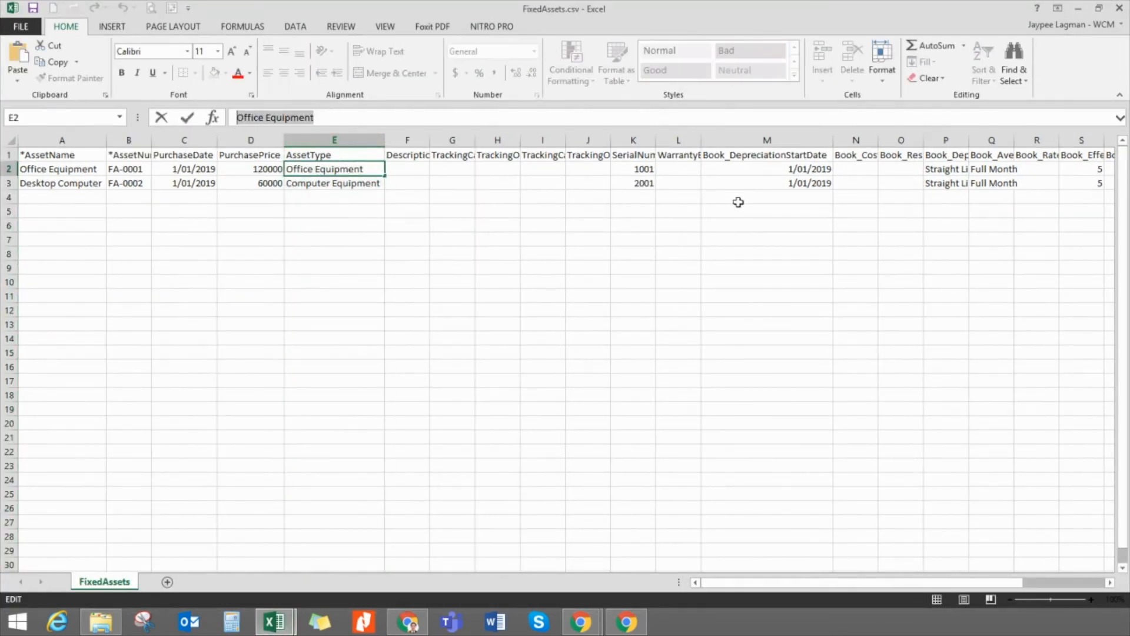
pyautogui.click(1078, 8)
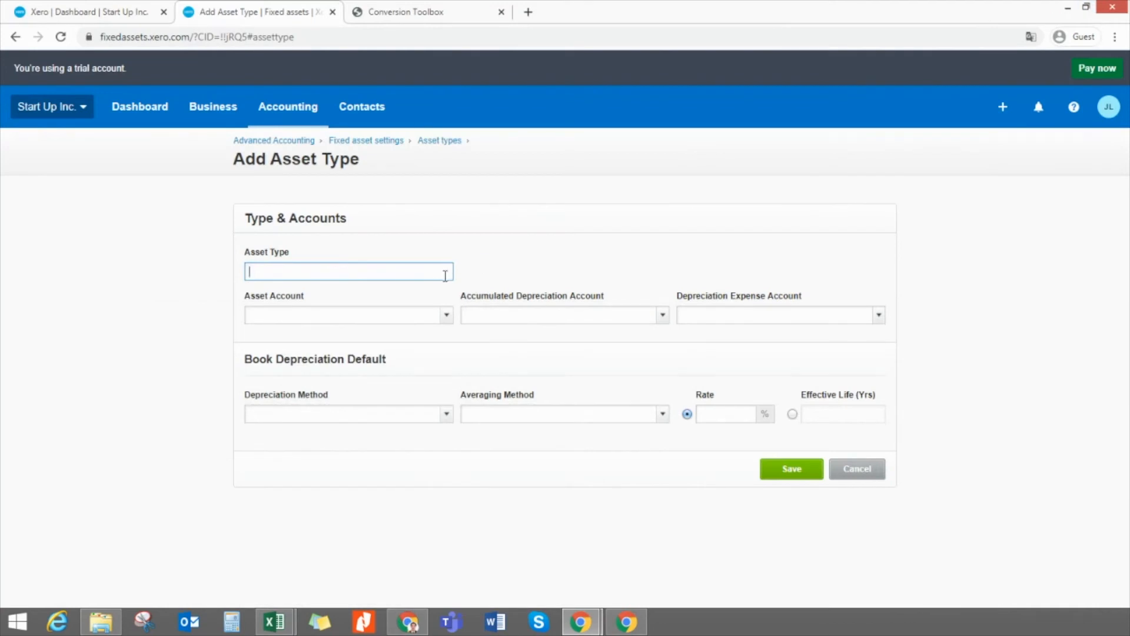
pyautogui.hotkey('ctrl', 'v')
# Set accounts 710 Office Equipment, 711 accumulated depreciation and 416 Depreciation expense
pyautogui.click(394, 312)
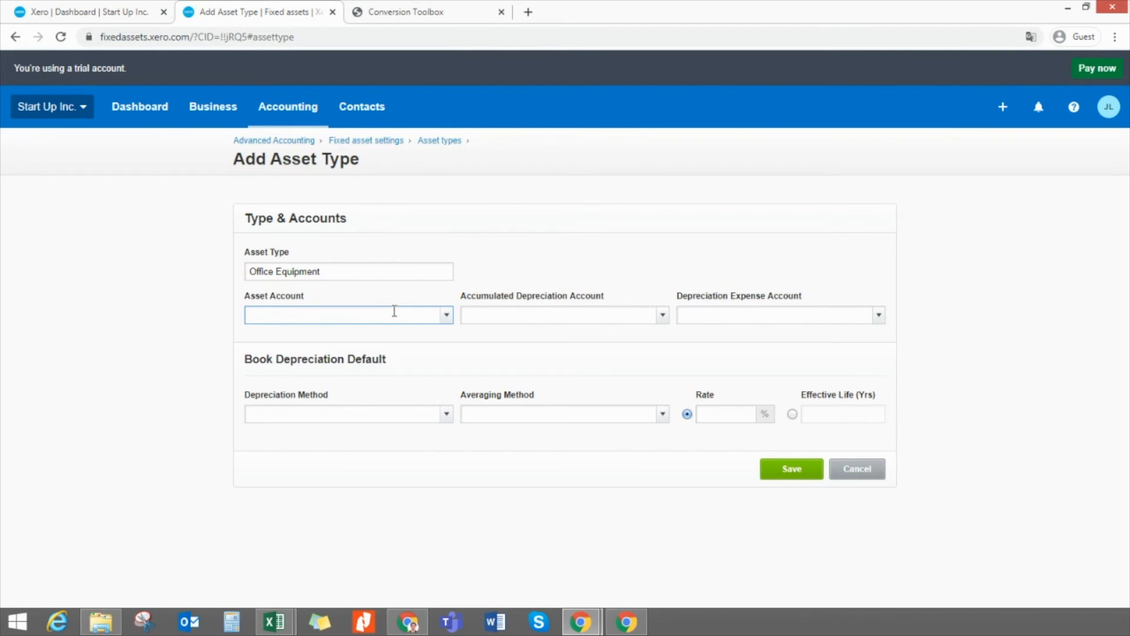
pyautogui.write('ffi')
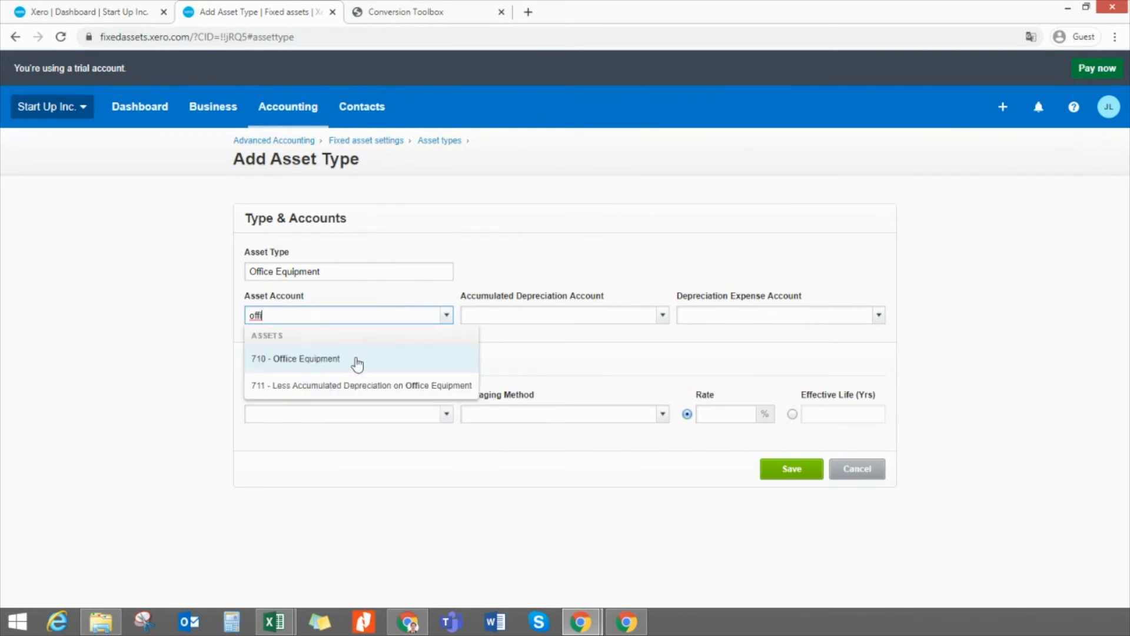
pyautogui.click(306, 358)
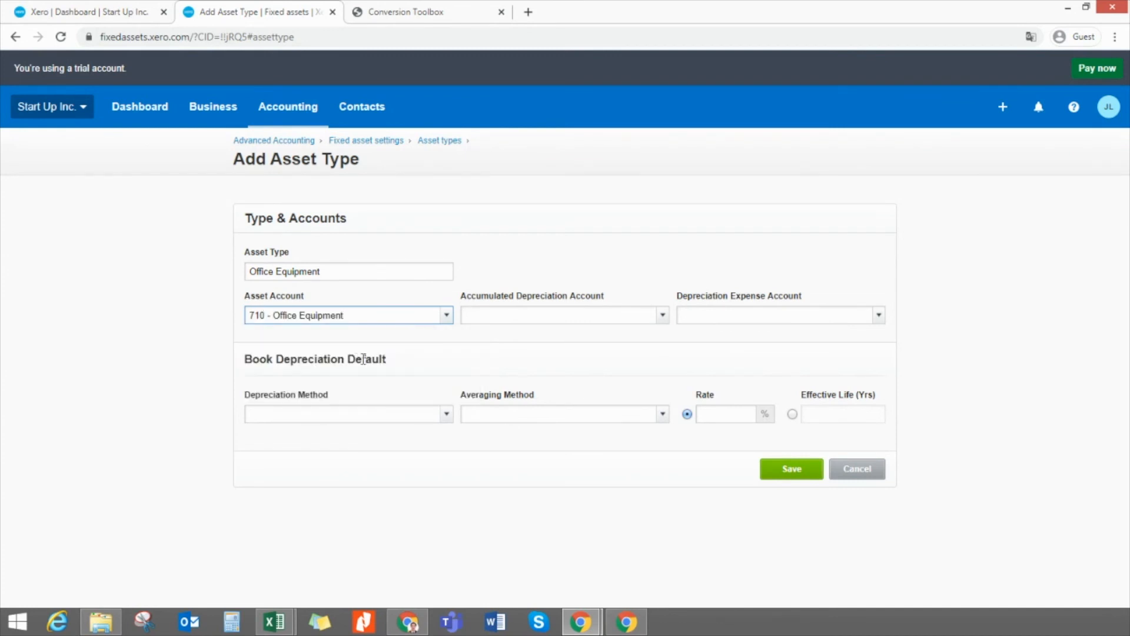
pyautogui.click(509, 315)
pyautogui.write('offi')
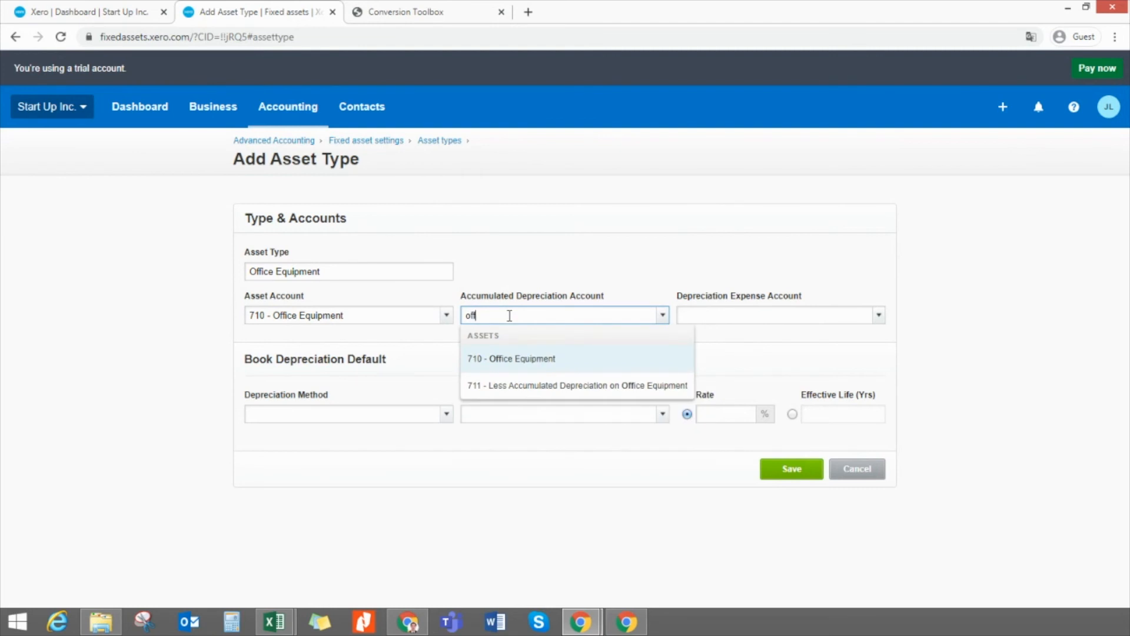
pyautogui.click(534, 391)
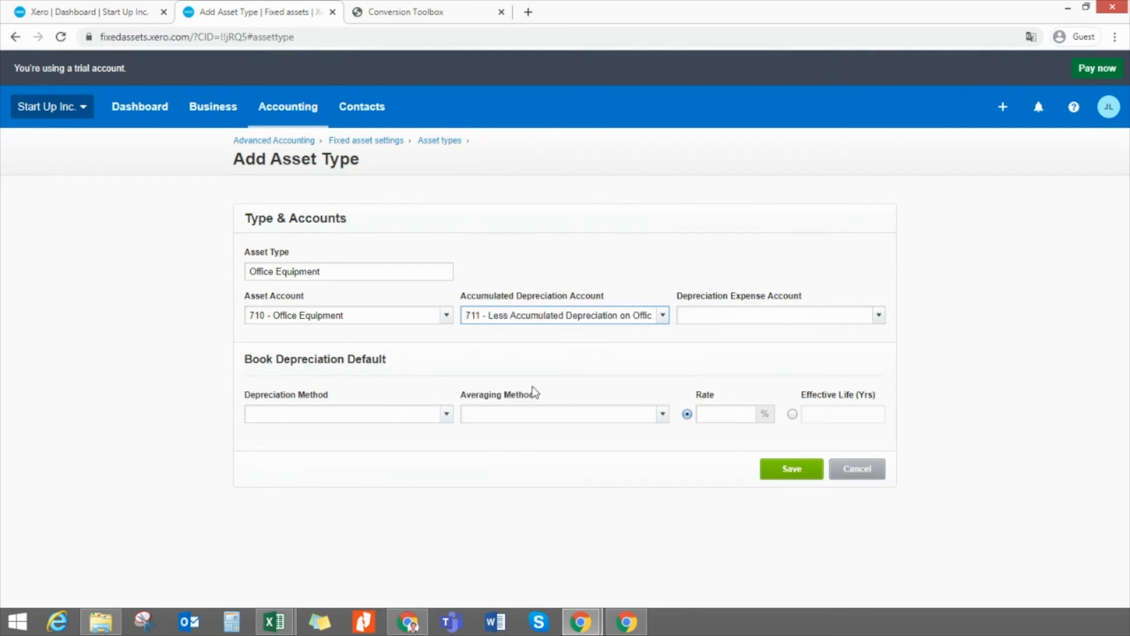
pyautogui.click(714, 316)
pyautogui.write('depre')
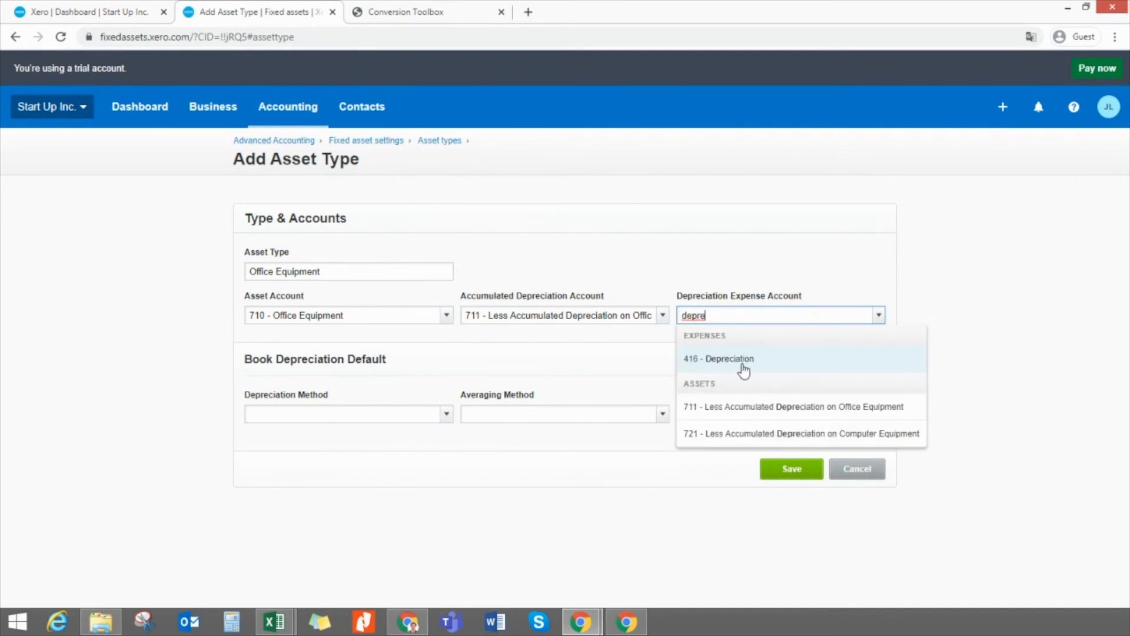
pyautogui.click(712, 359)
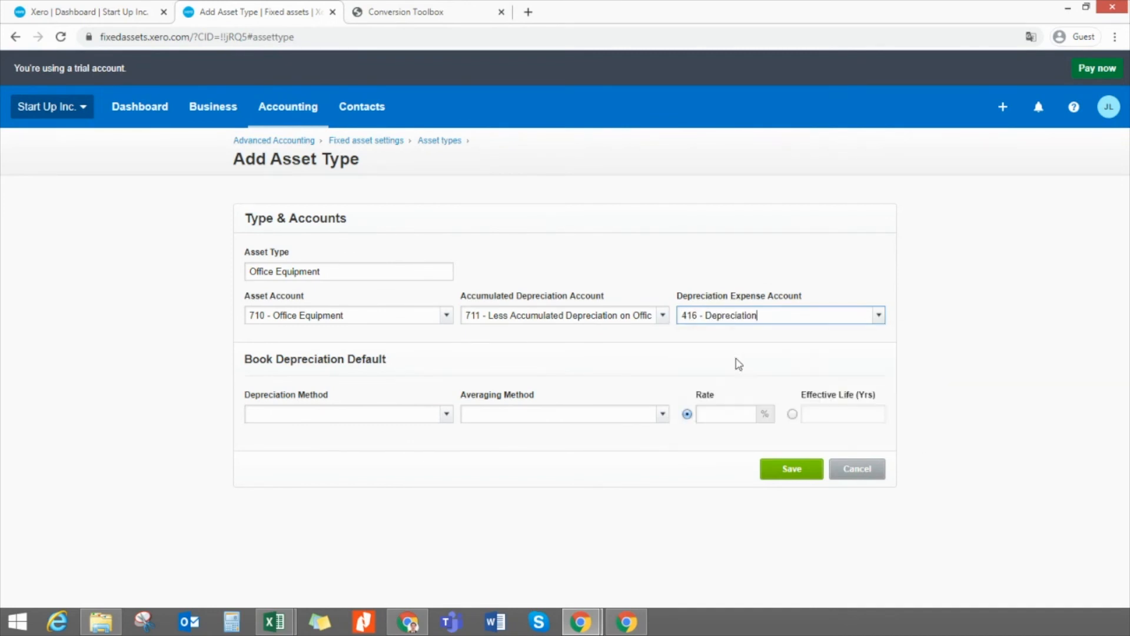
# Choose Straight Line, Full Month averaging and 5-year effective life, then save the asset type
pyautogui.click(404, 414)
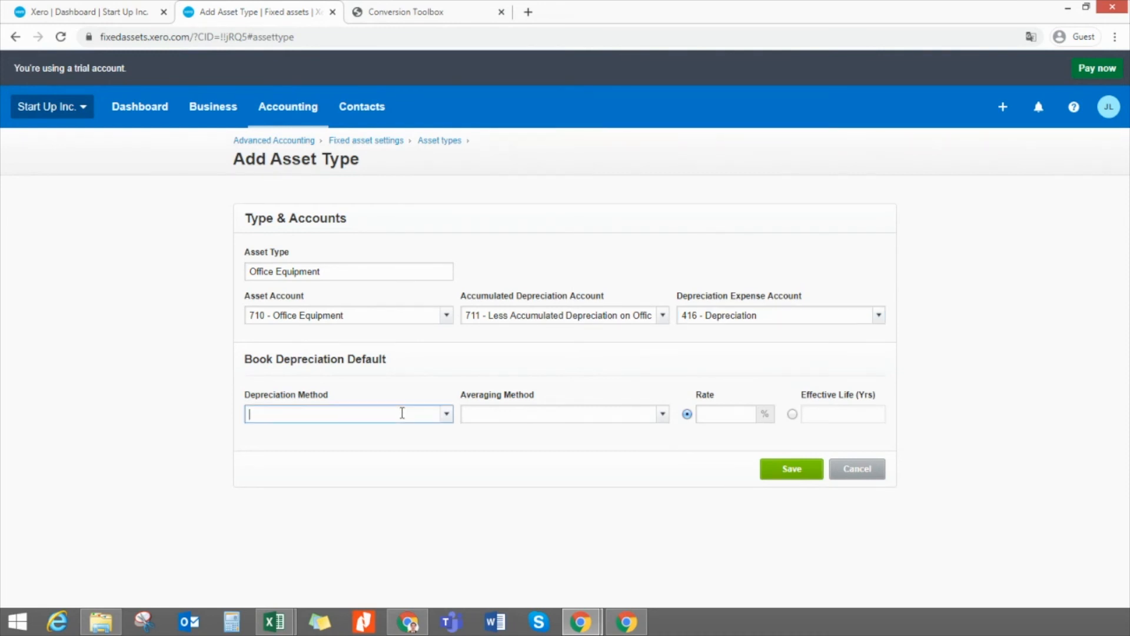
pyautogui.click(447, 415)
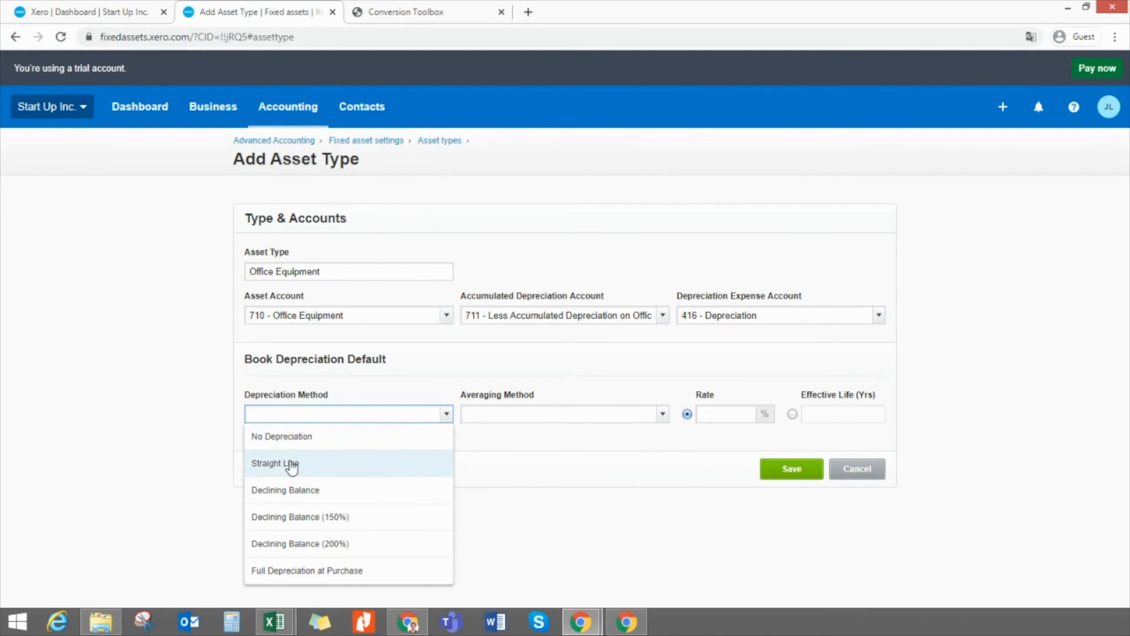
pyautogui.click(293, 463)
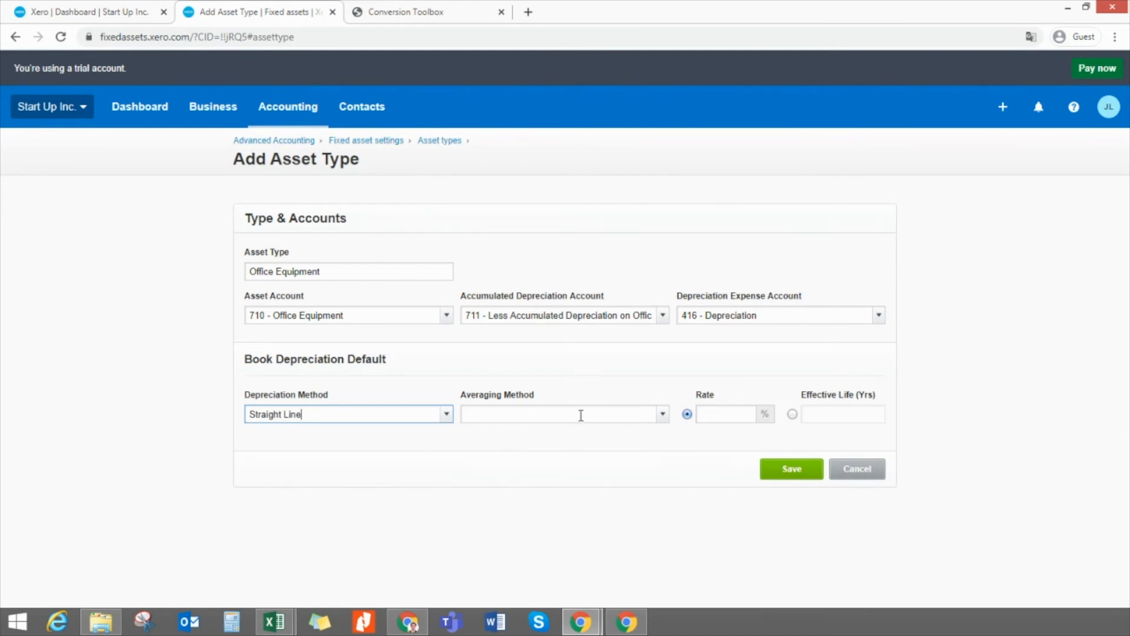
pyautogui.click(662, 415)
pyautogui.click(532, 440)
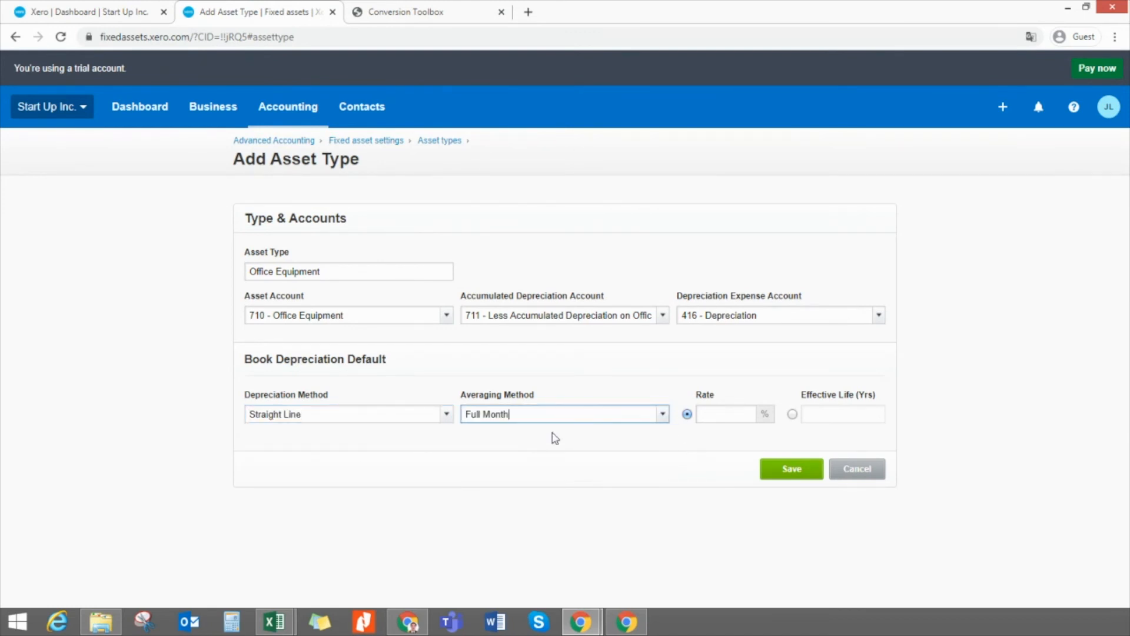
pyautogui.click(793, 415)
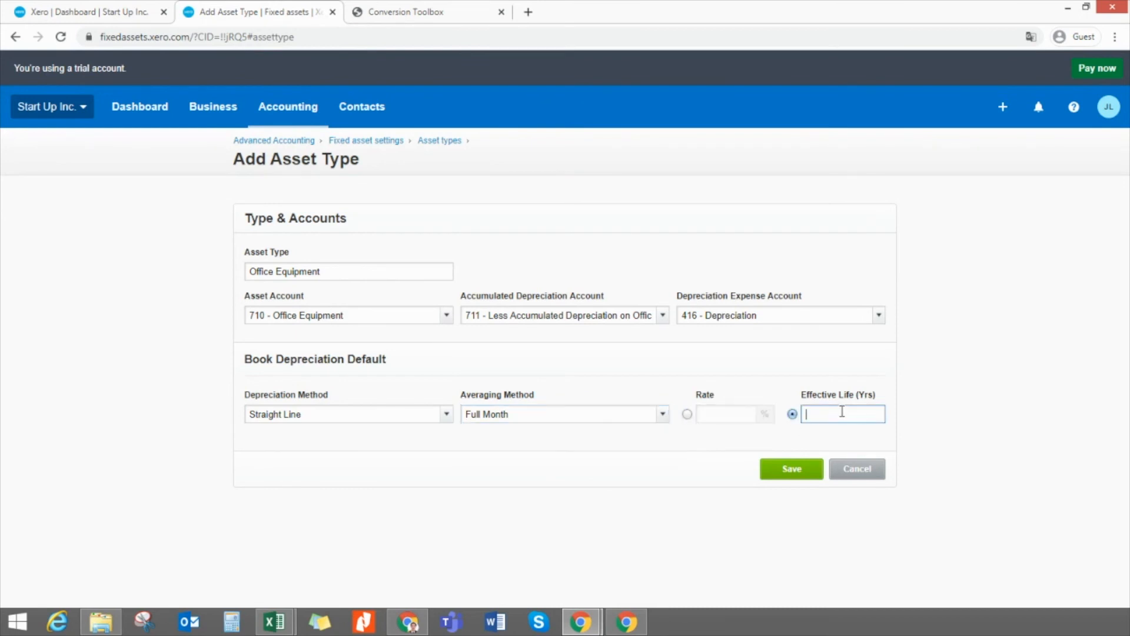
pyautogui.write('5')
pyautogui.click(793, 469)
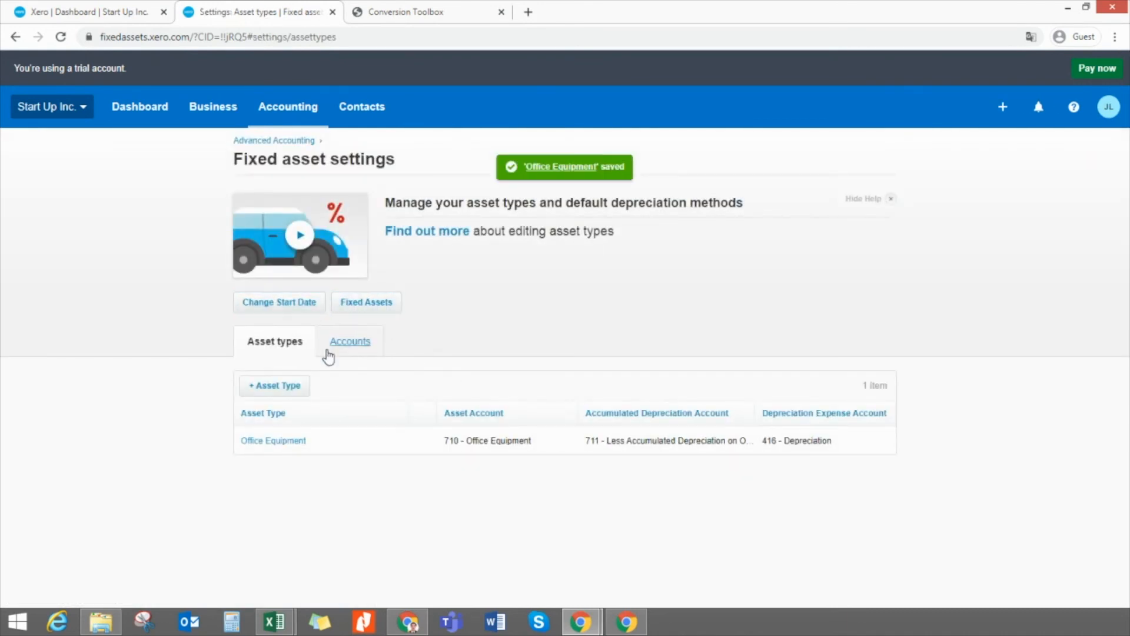
pyautogui.click(288, 386)
# Paste 'Computer Equipment' from FixedAssets.csv as the new asset type's name
pyautogui.moveTo(274, 621)
pyautogui.click(197, 555)
pyautogui.click(329, 183)
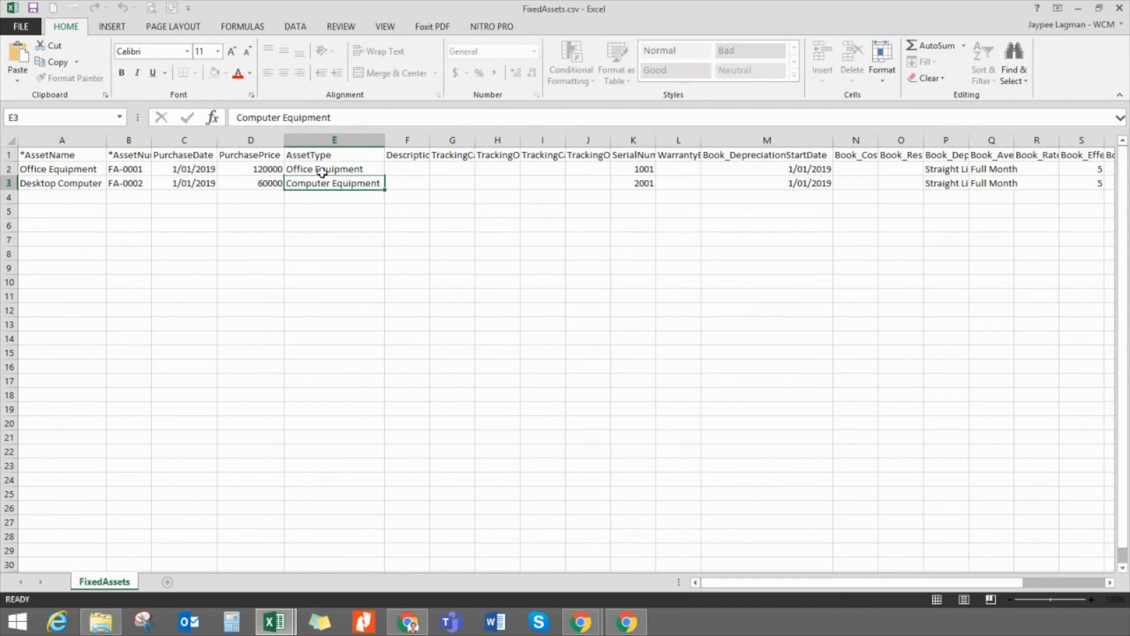
pyautogui.moveTo(333, 117); pyautogui.dragTo(210, 117)
pyautogui.hotkey('ctrl', 'c')
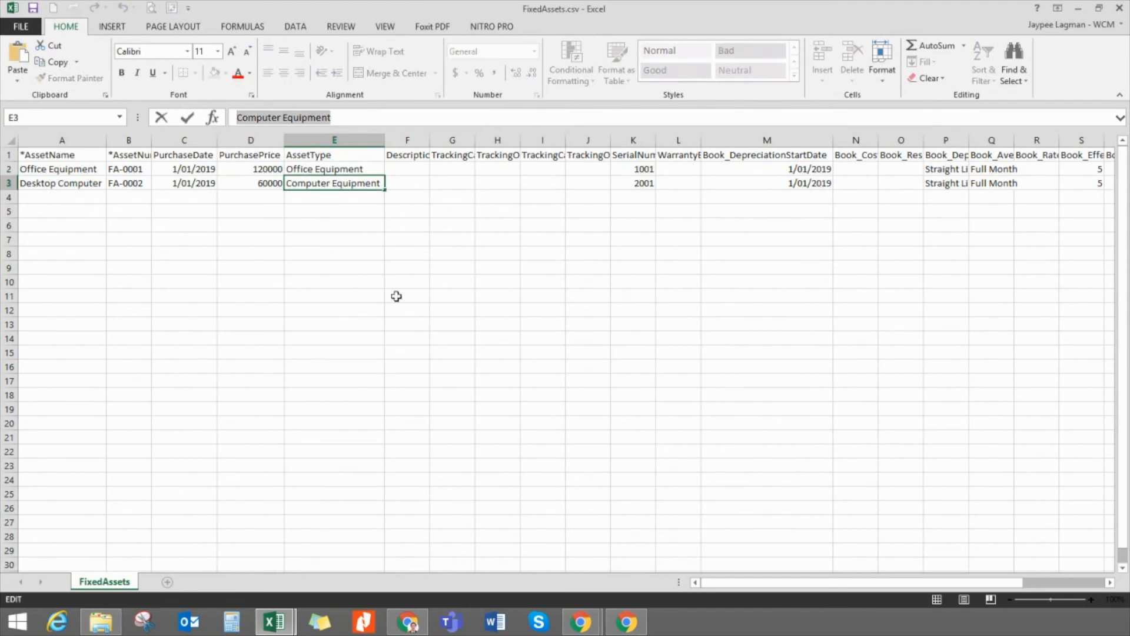
pyautogui.click(1079, 8)
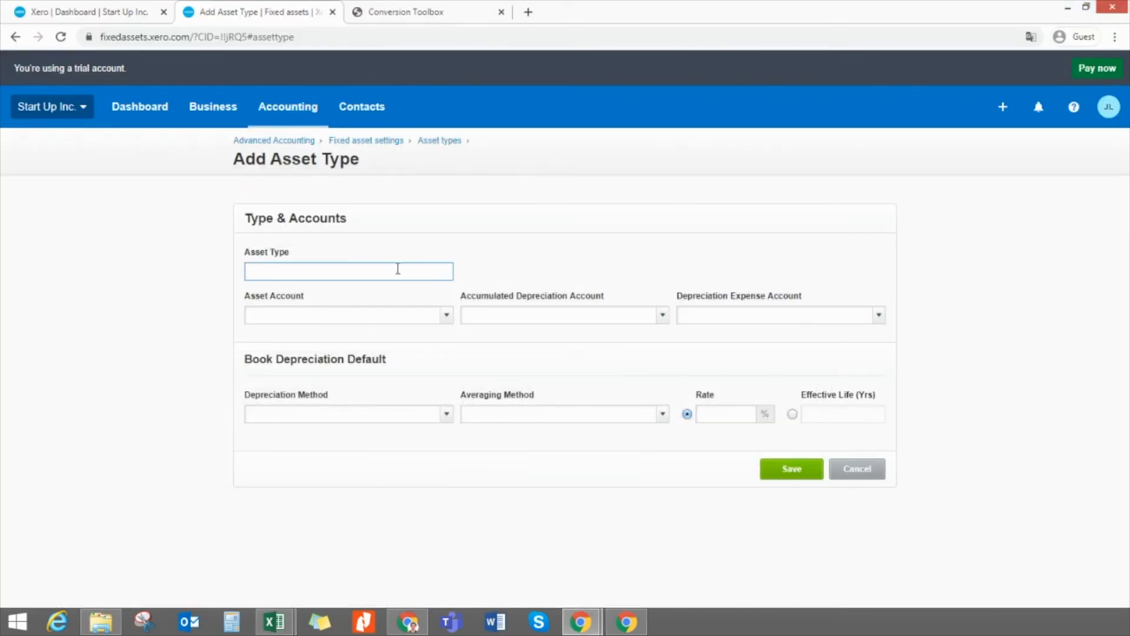
pyautogui.hotkey('ctrl', 'v')
# Set accounts 720 Computer Equipment, 721 accumulated depreciation and 416 Depreciation expense
pyautogui.click(421, 316)
pyautogui.write('com')
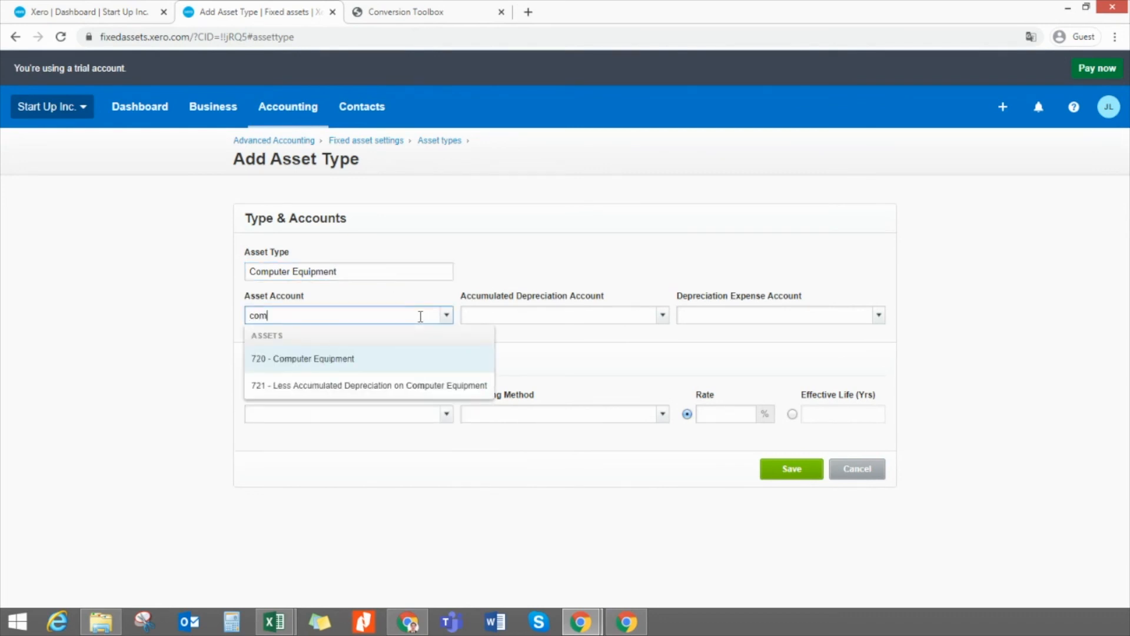
pyautogui.click(342, 360)
pyautogui.click(530, 312)
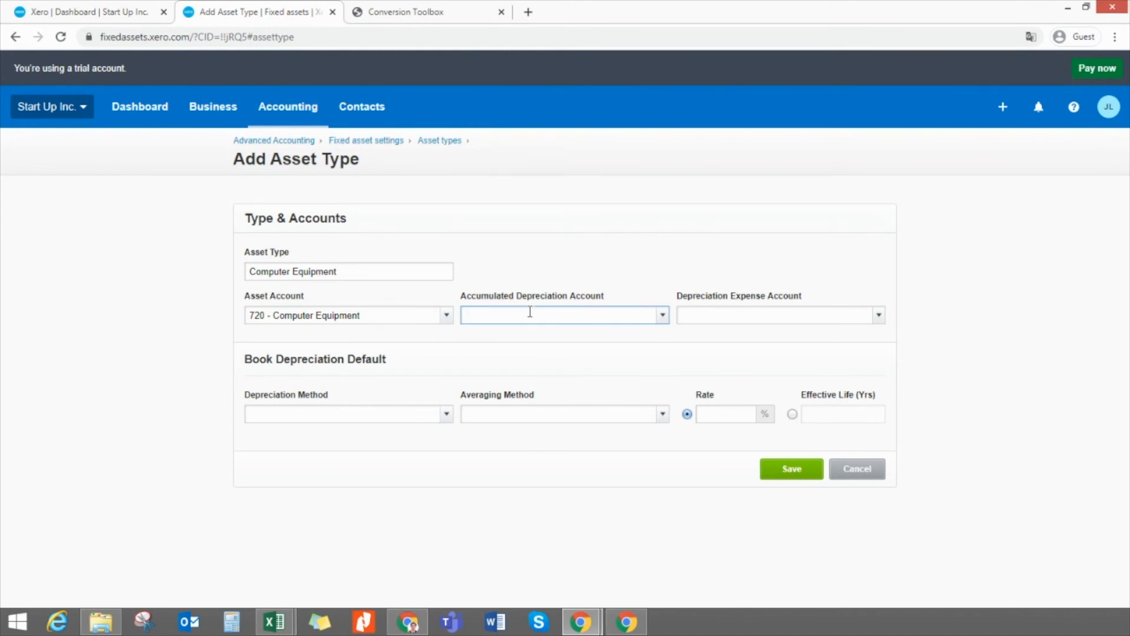
pyautogui.write('com')
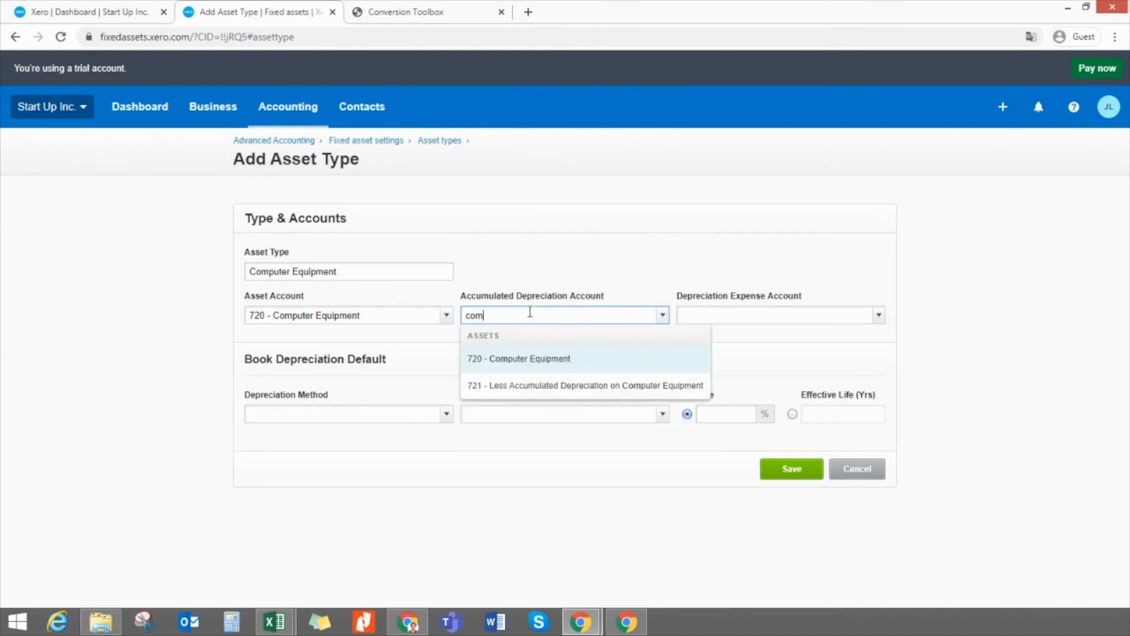
pyautogui.click(512, 385)
pyautogui.click(714, 316)
pyautogui.write('depre')
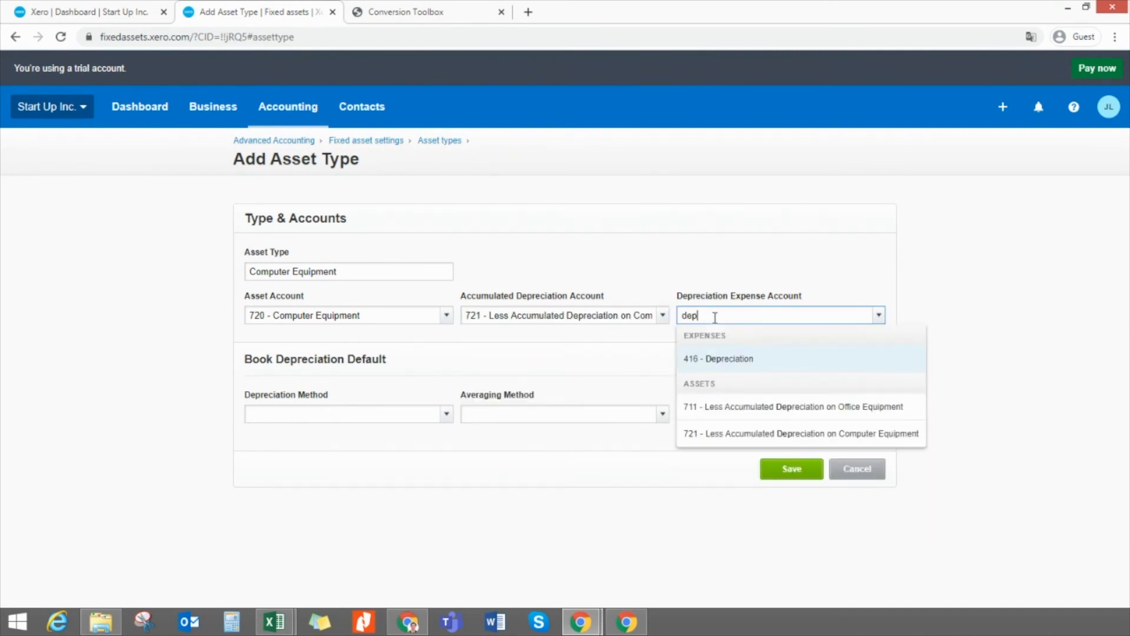
pyautogui.click(724, 362)
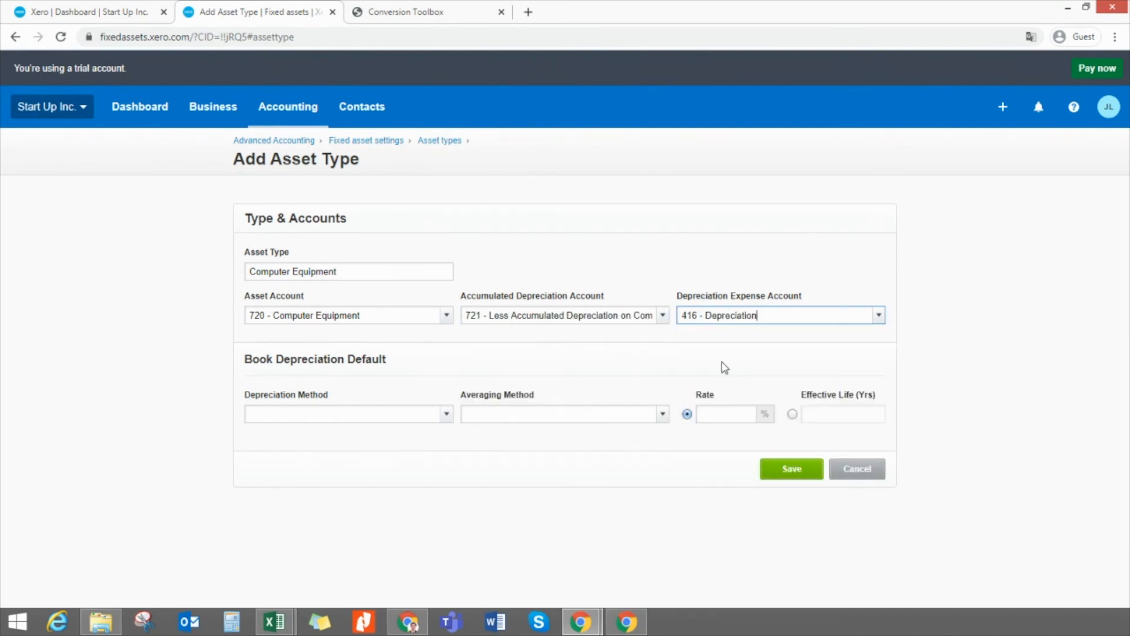
# Choose Straight Line, Full Month averaging and a 5-year effective life, then save
pyautogui.click(447, 414)
pyautogui.click(276, 465)
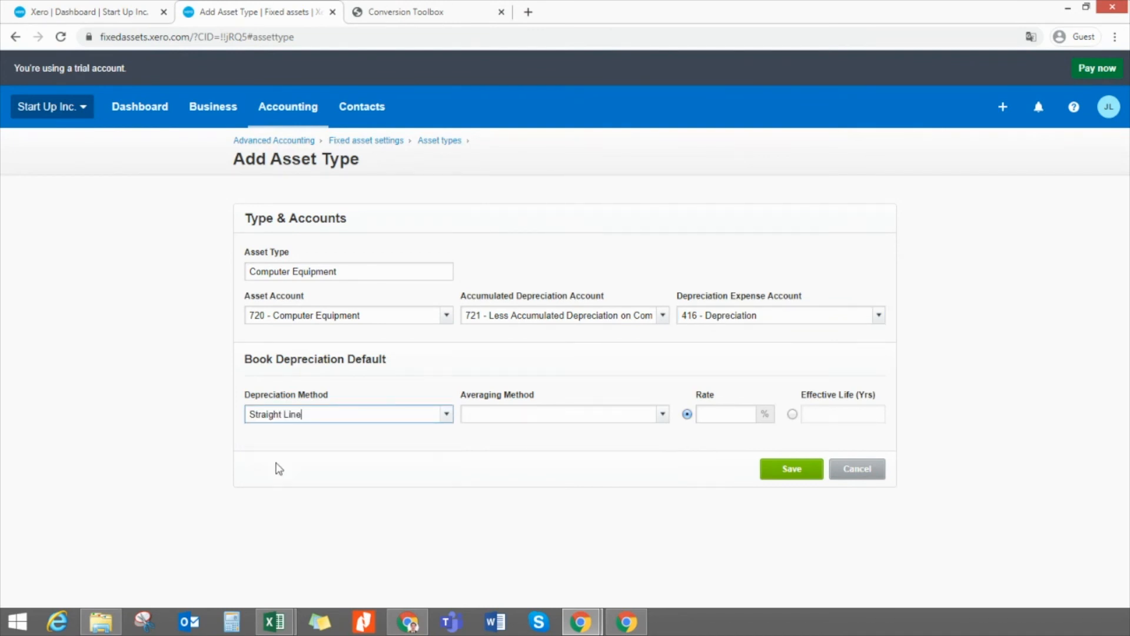
pyautogui.click(663, 417)
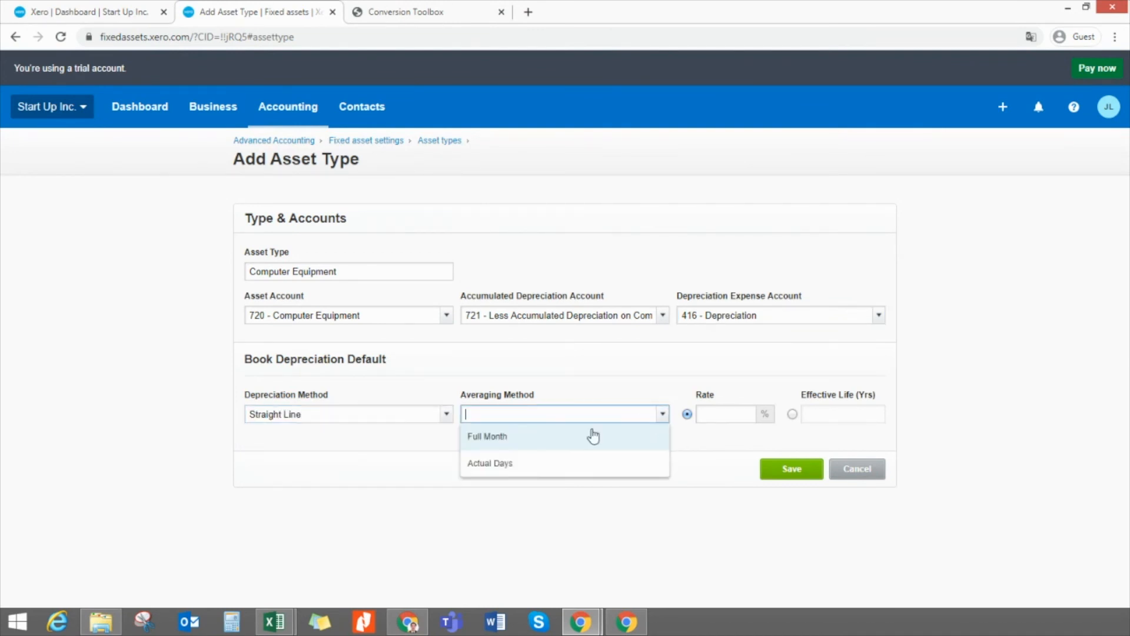
pyautogui.click(493, 442)
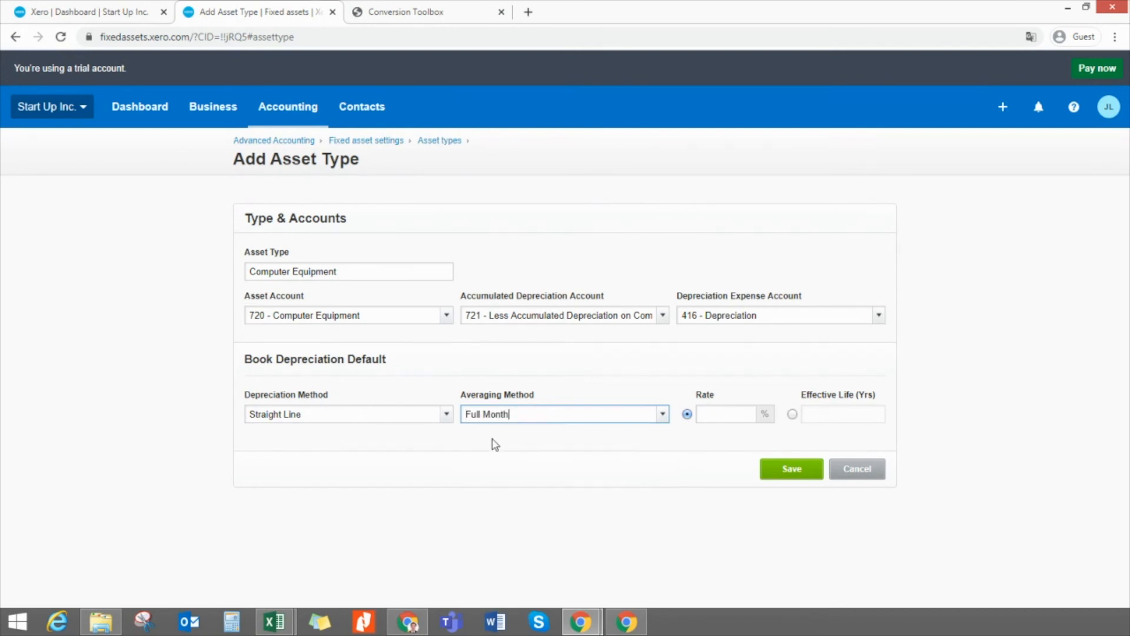
pyautogui.click(793, 415)
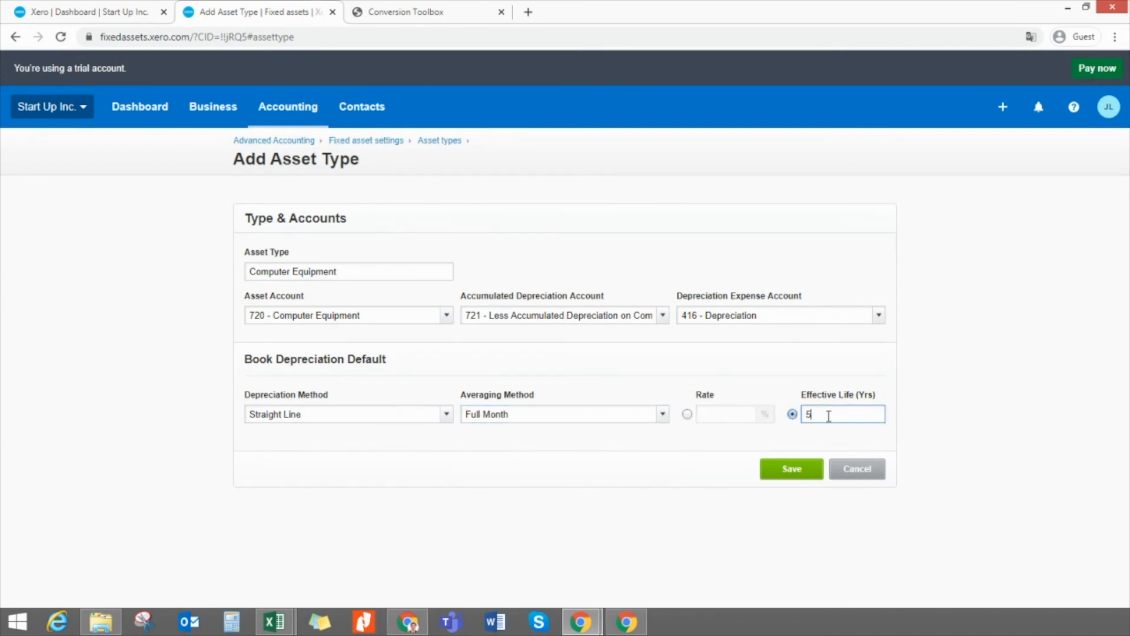
pyautogui.click(793, 469)
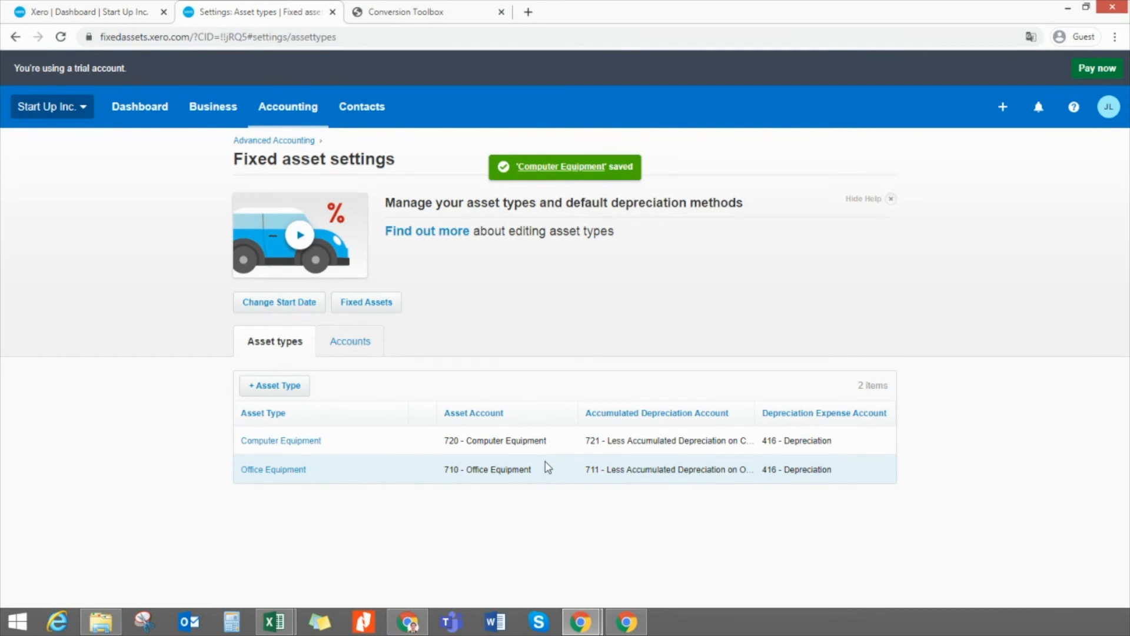
# Open the fixed asset import page and set the date format to dd/mm/yyyy
pyautogui.click(374, 305)
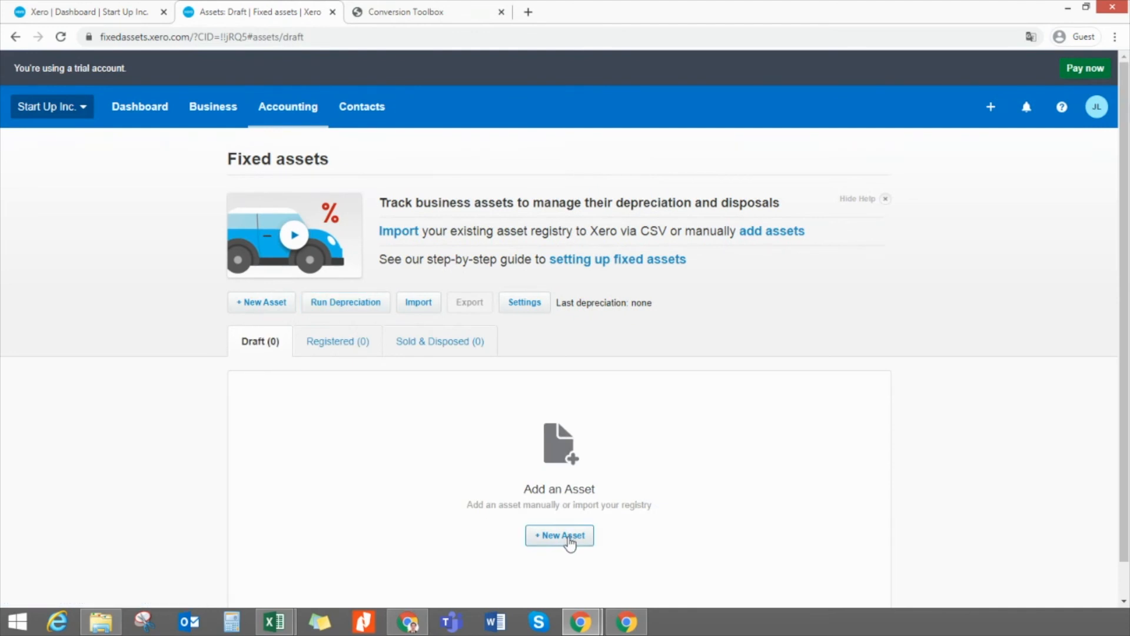
pyautogui.click(419, 303)
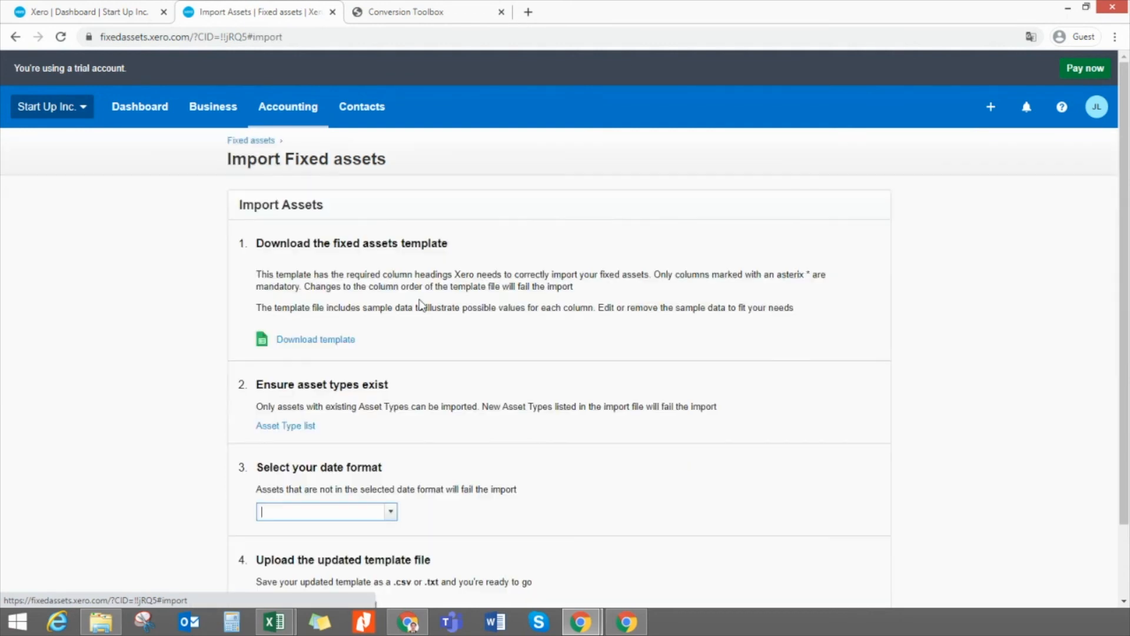
pyautogui.scroll(-2, 299, 259)
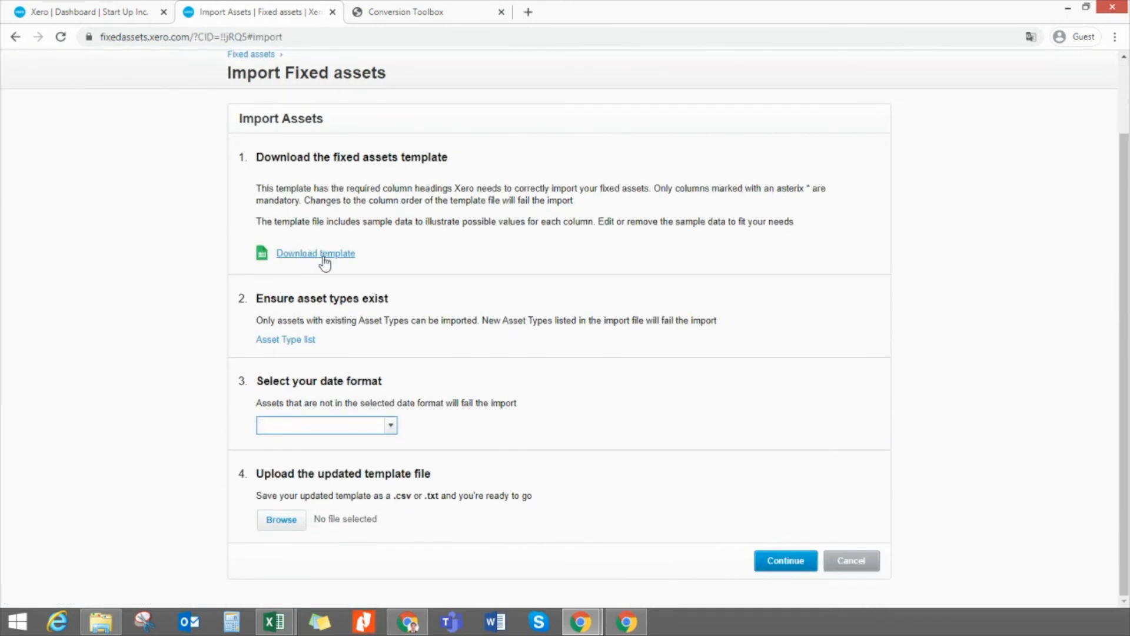
pyautogui.click(274, 621)
pyautogui.click(156, 554)
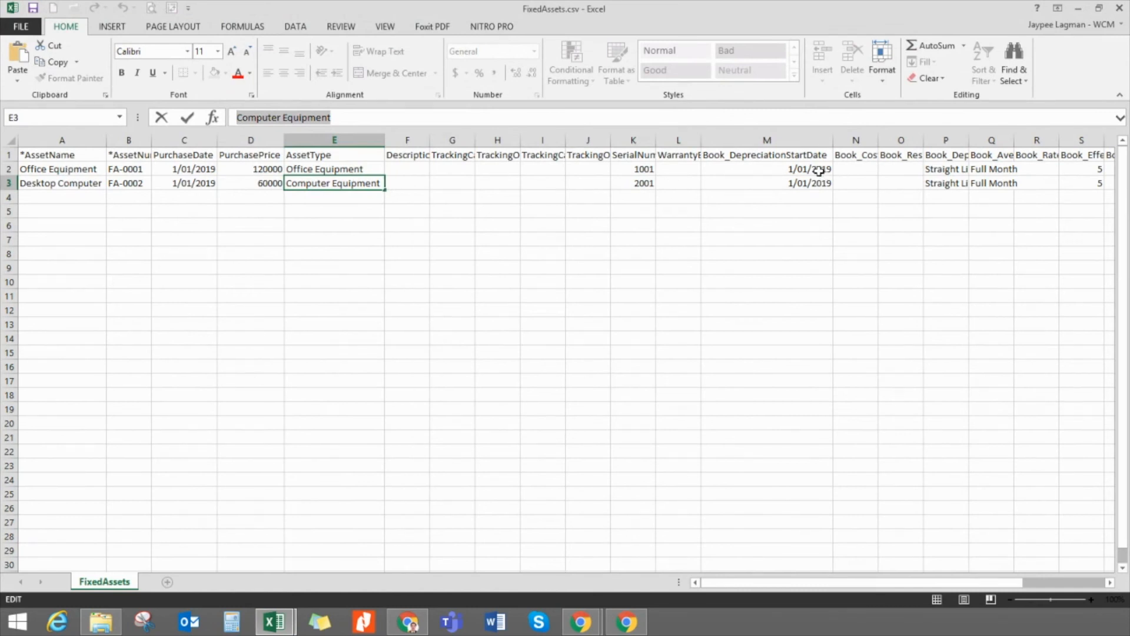
pyautogui.click(1078, 9)
pyautogui.click(386, 425)
pyautogui.click(391, 430)
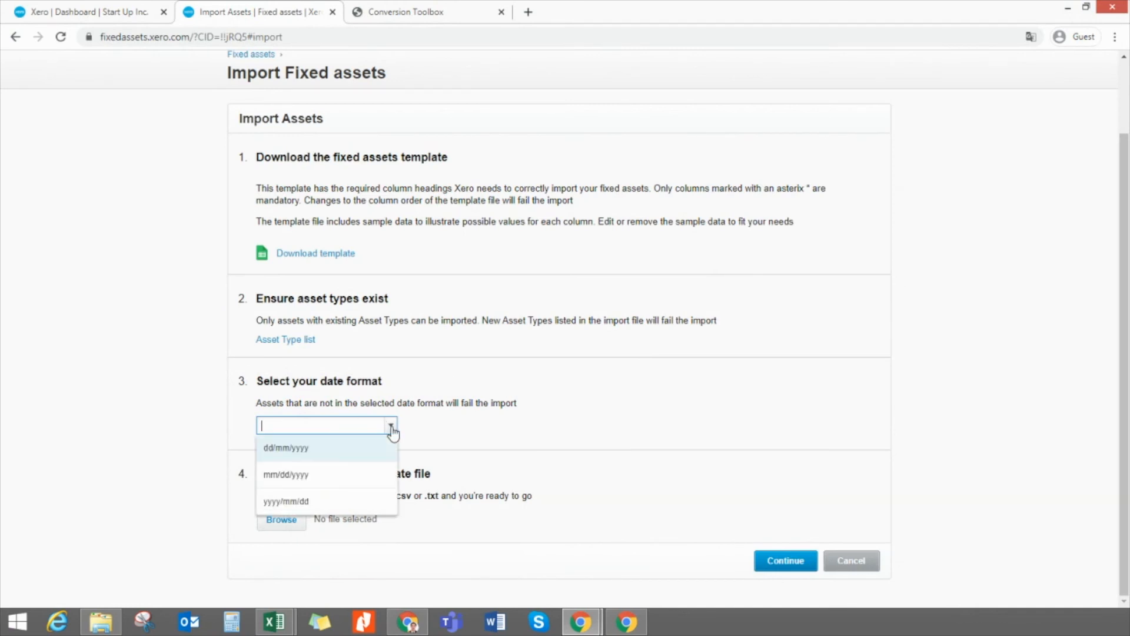
pyautogui.click(283, 450)
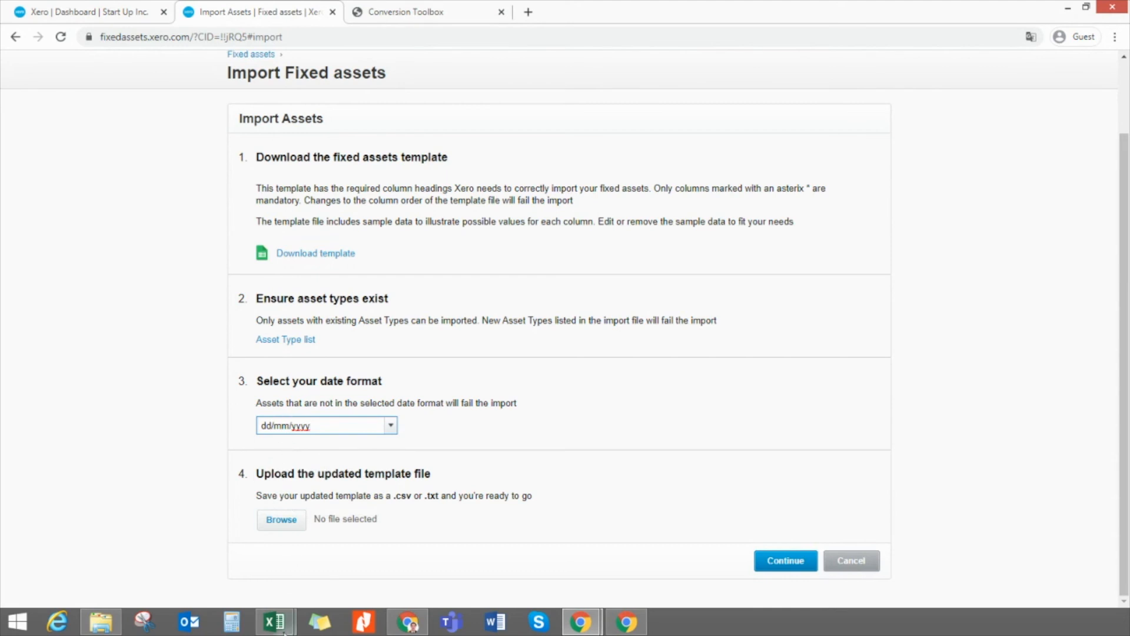
# Check the purchase dates in FixedAssets.csv, then upload that file and continue
pyautogui.moveTo(273, 622)
pyautogui.click(212, 567)
pyautogui.moveTo(177, 169); pyautogui.dragTo(175, 189)
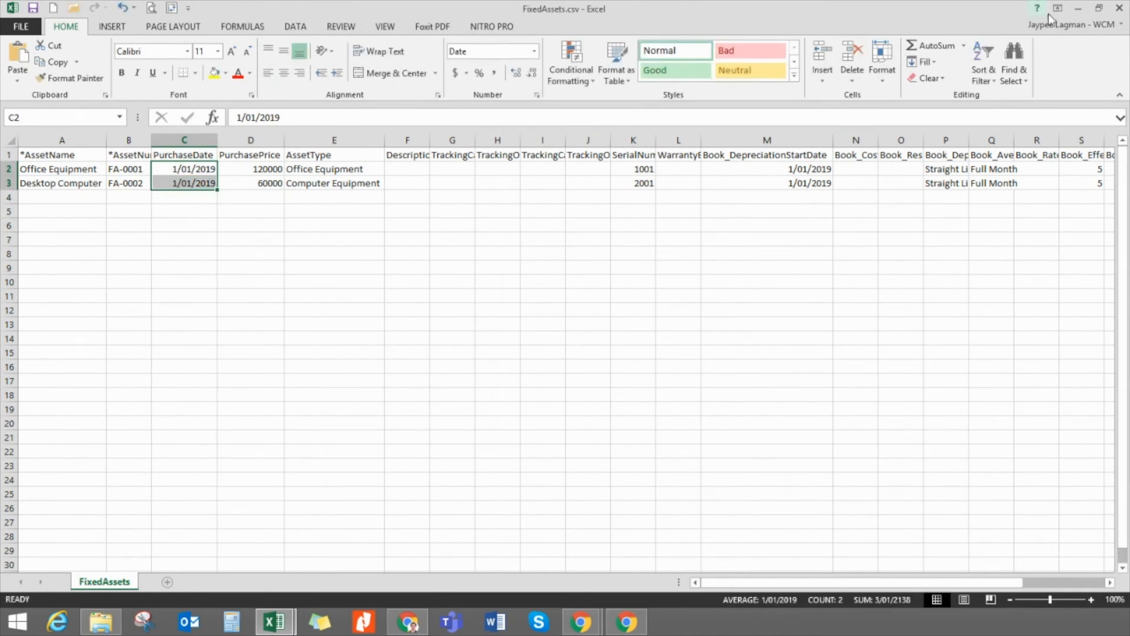
pyautogui.click(1078, 9)
pyautogui.click(290, 524)
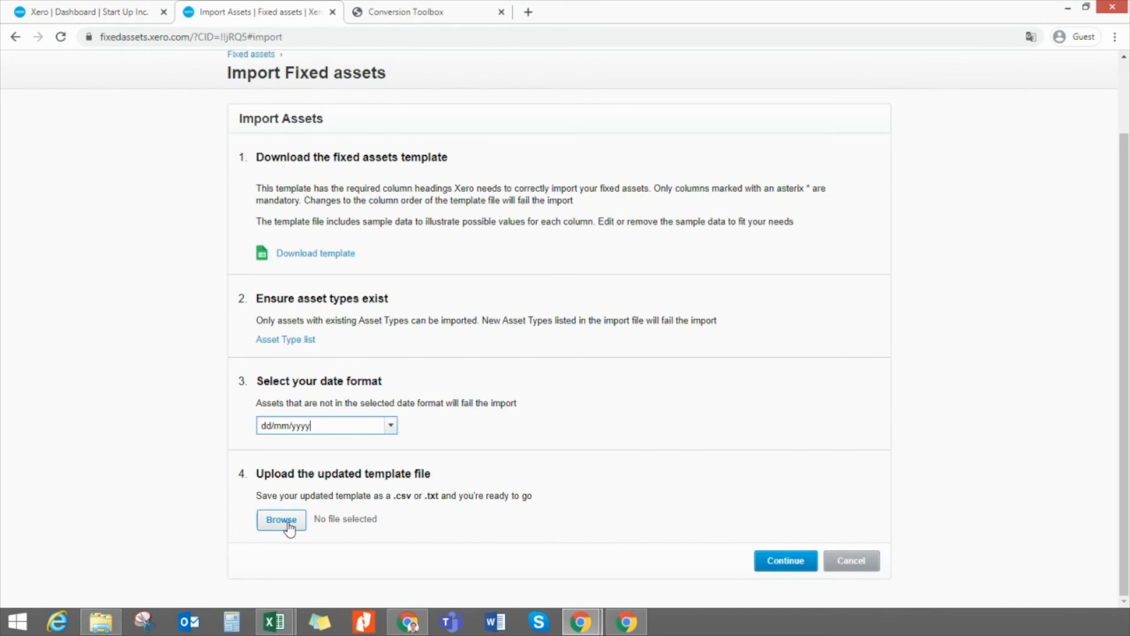
pyautogui.click(174, 133)
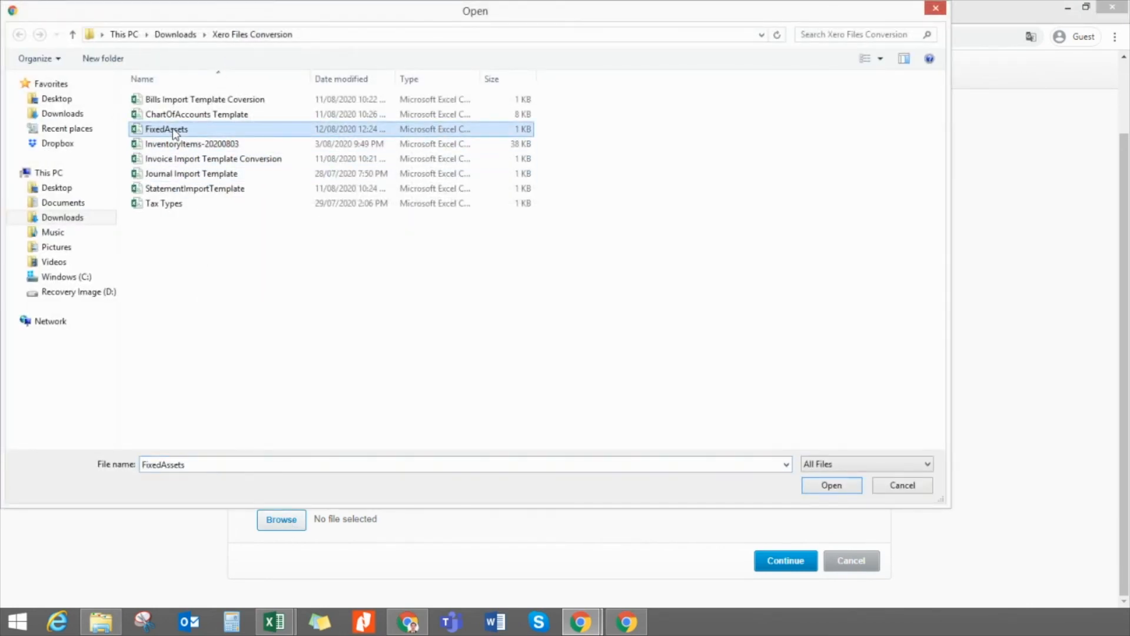
pyautogui.click(832, 487)
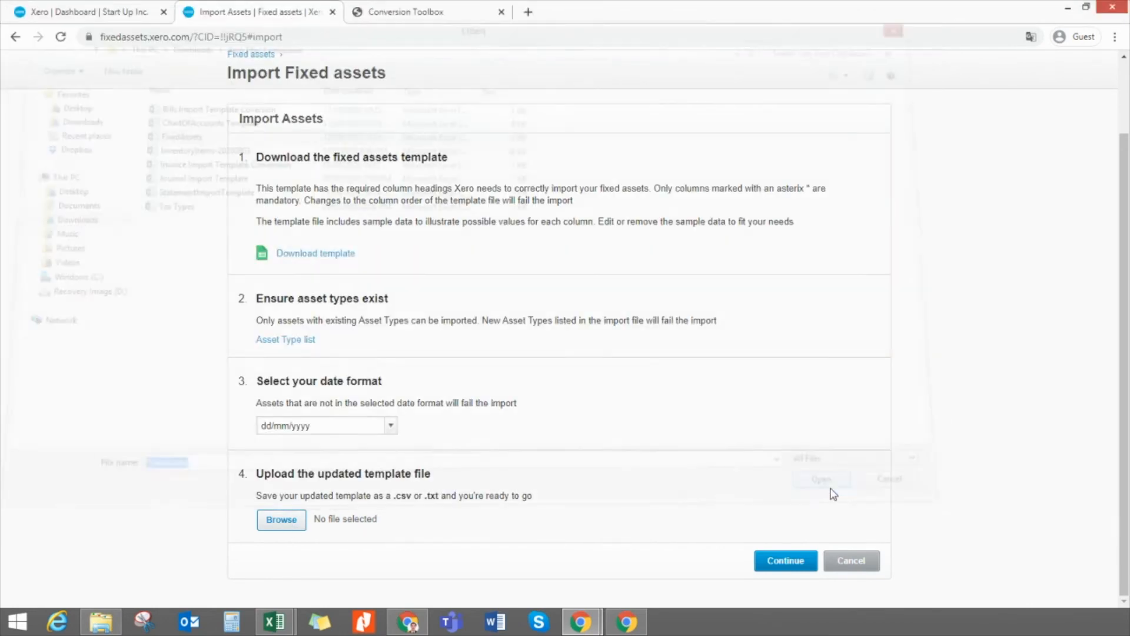
pyautogui.click(798, 562)
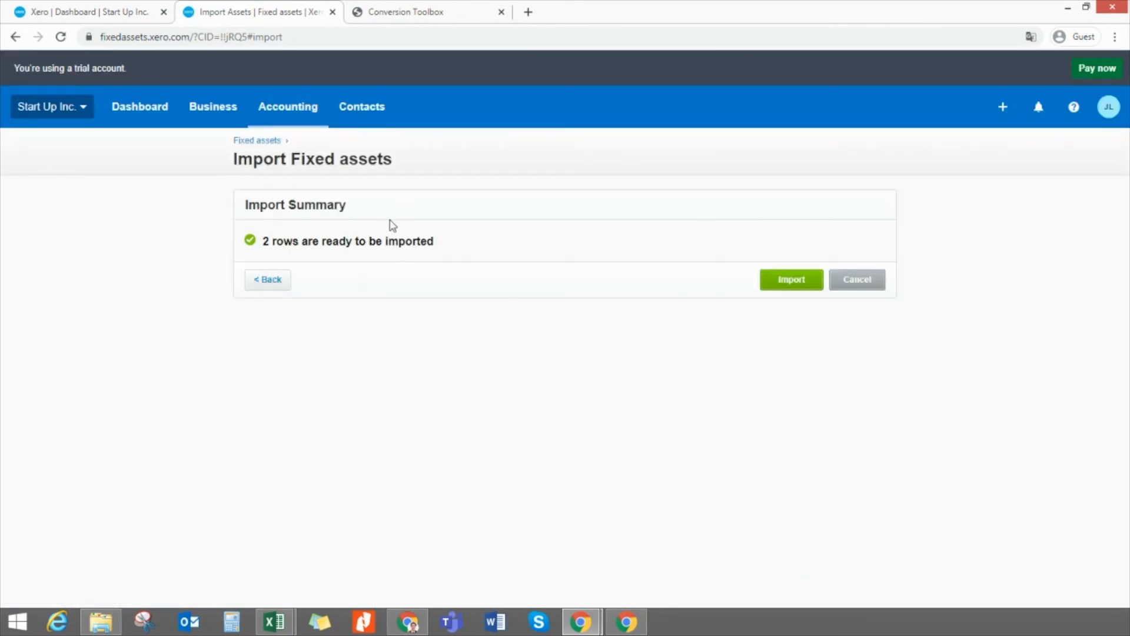
# Import both rows and register the Desktop Computer and Office Equipment draft assets
pyautogui.click(796, 283)
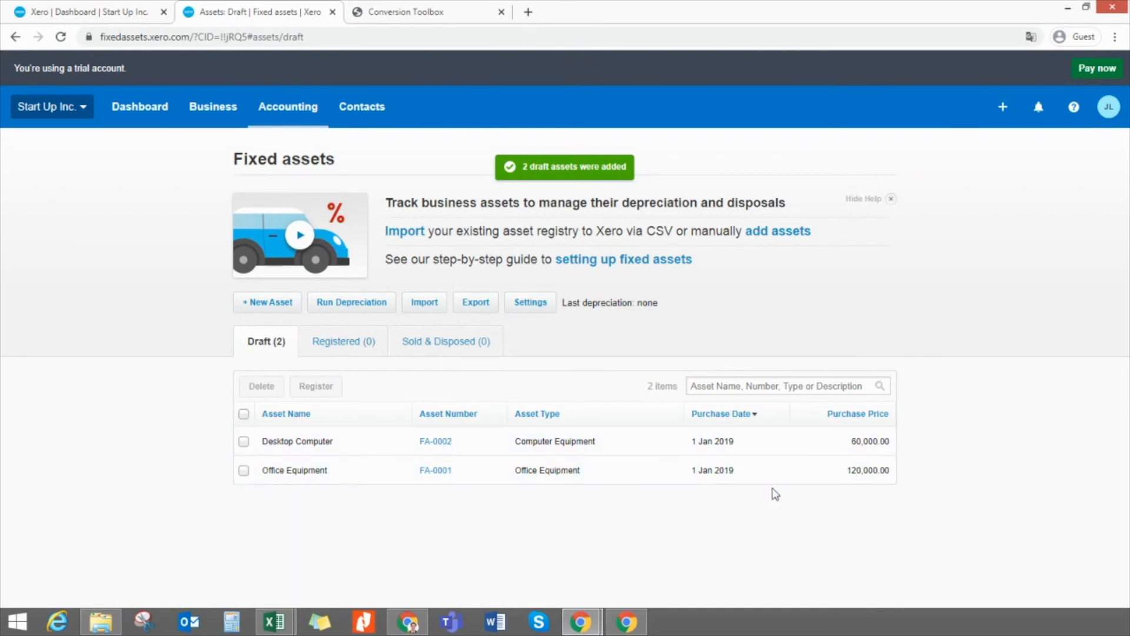
pyautogui.click(243, 414)
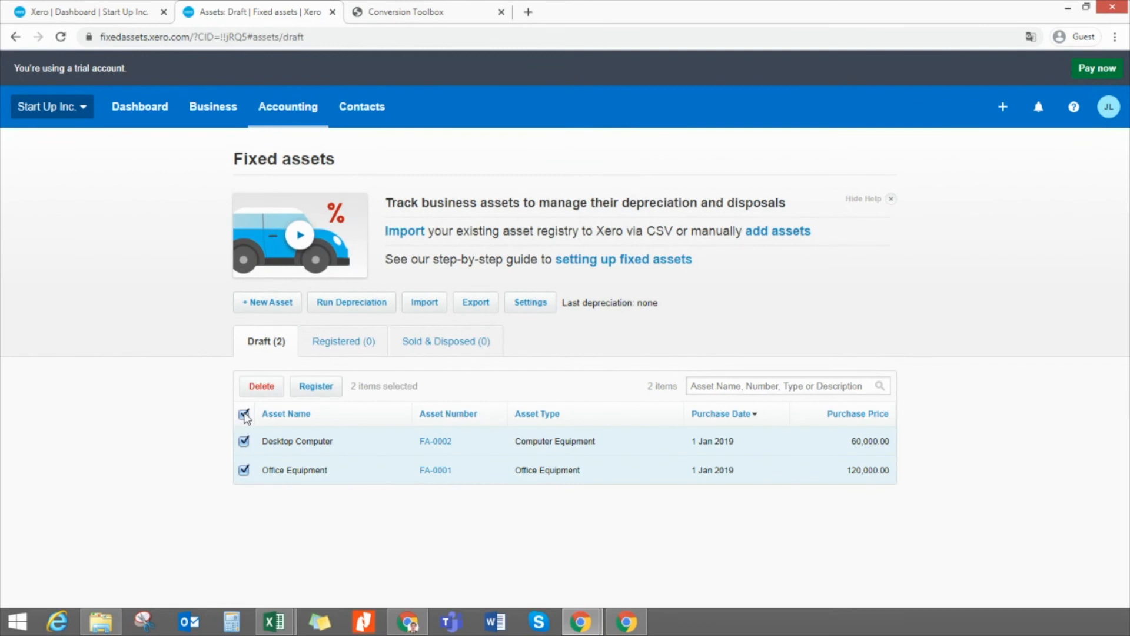
pyautogui.click(327, 391)
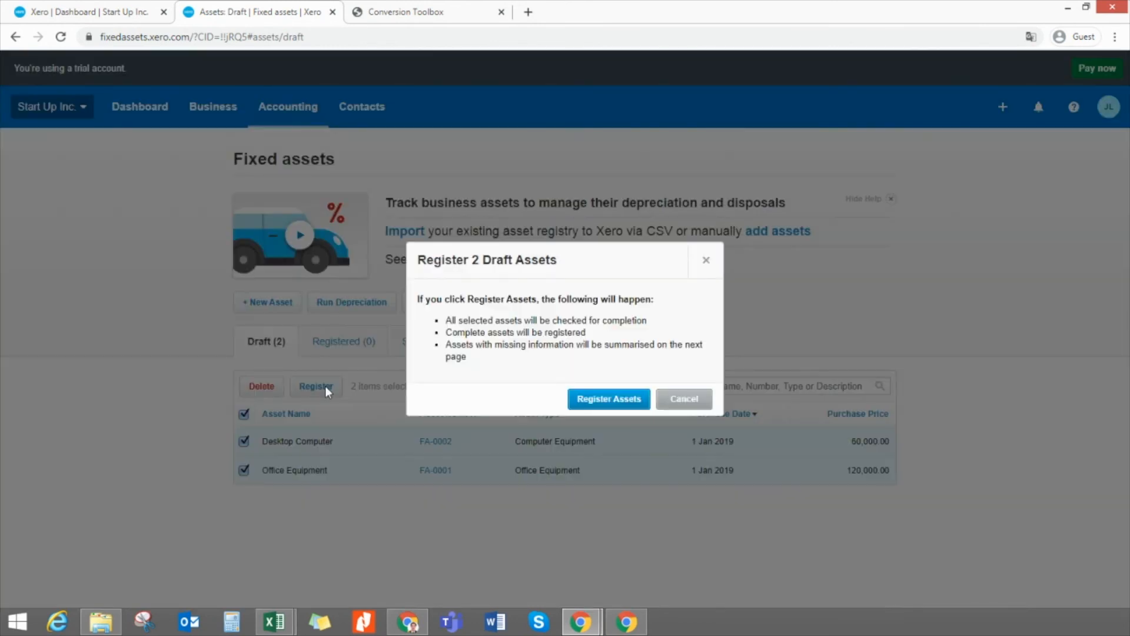
pyautogui.click(622, 400)
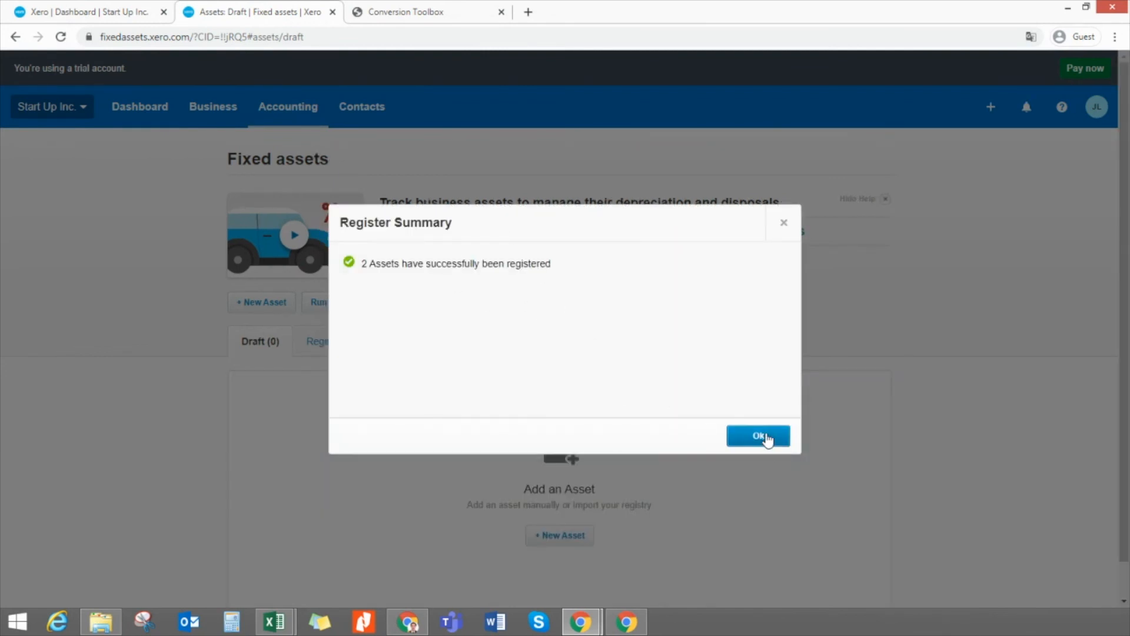
pyautogui.click(734, 445)
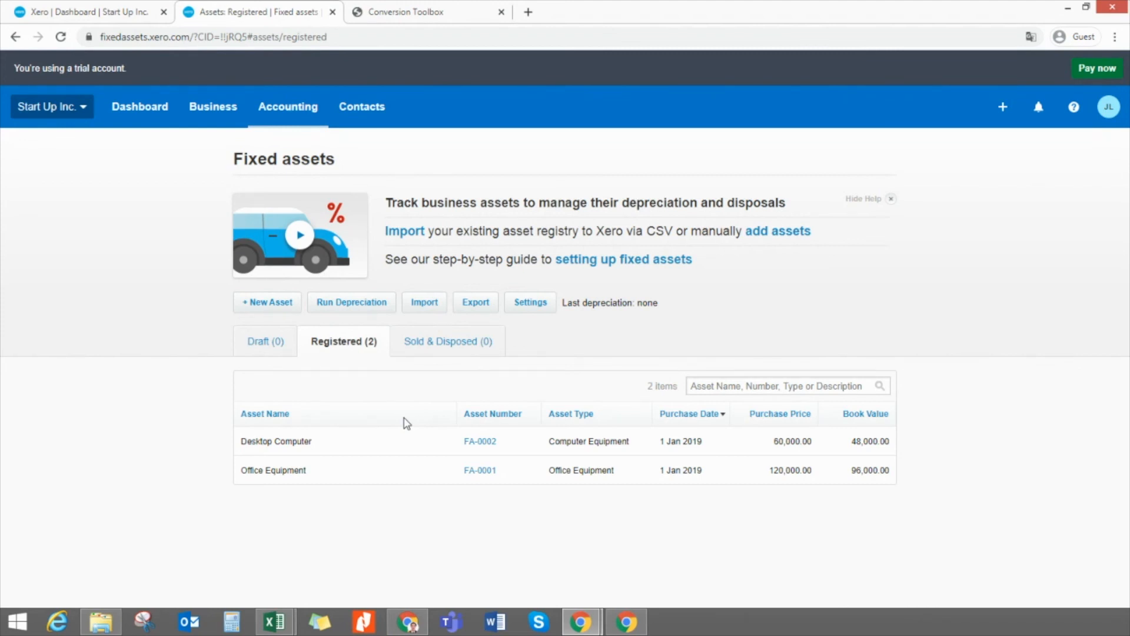
# Run depreciation to 31 Mar 2020 and view the registered assets list
pyautogui.click(369, 307)
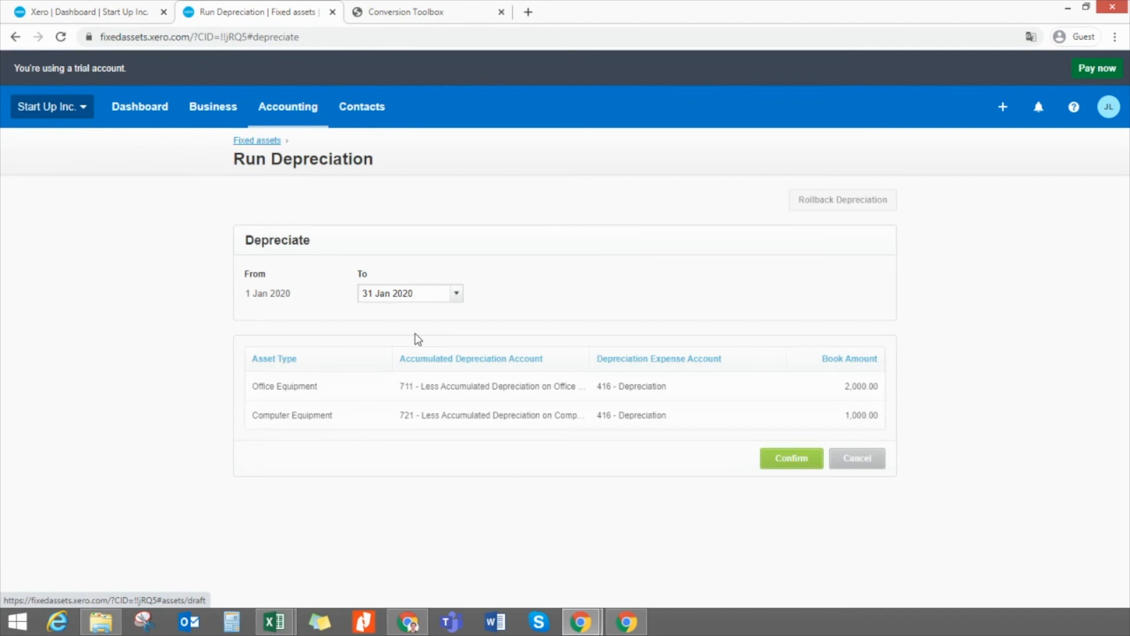
pyautogui.click(457, 294)
pyautogui.click(457, 294)
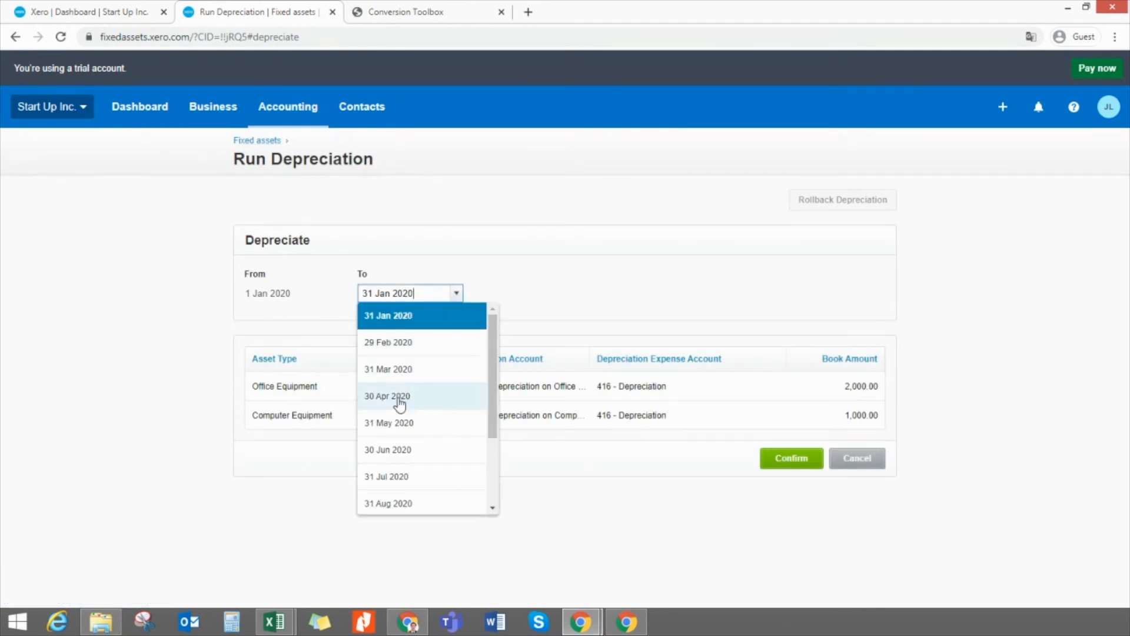
pyautogui.click(401, 371)
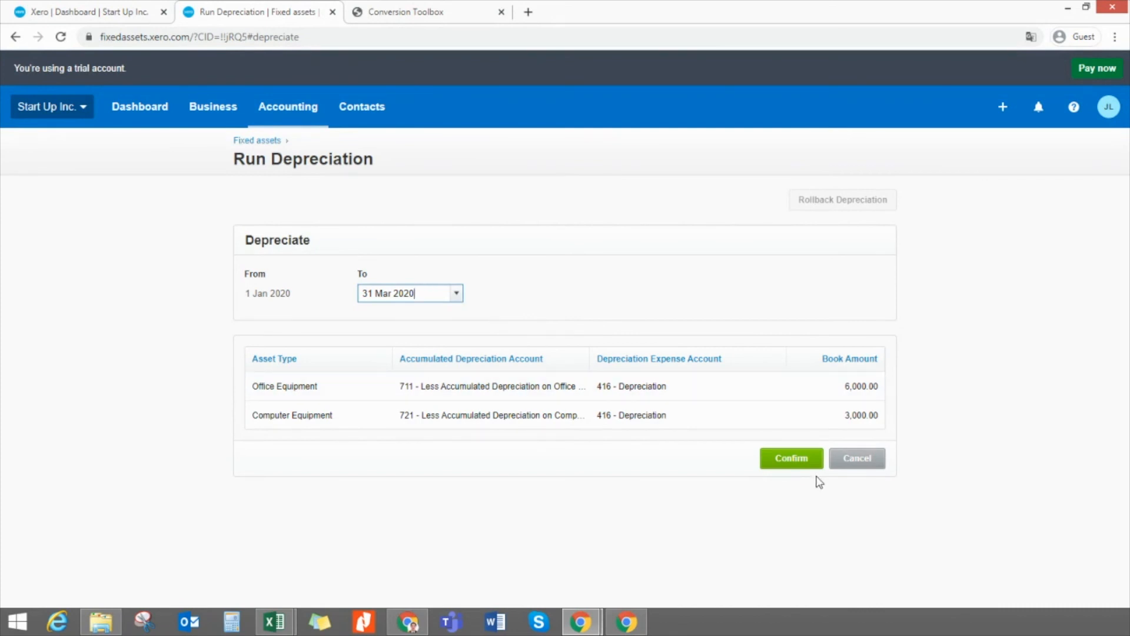
pyautogui.click(800, 462)
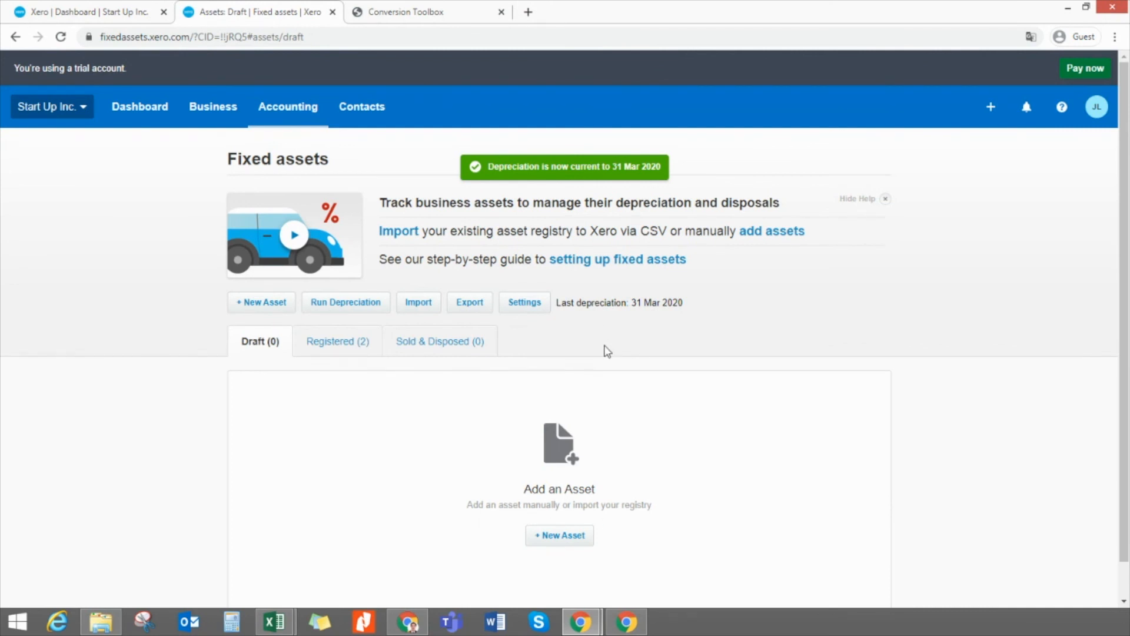
pyautogui.click(337, 341)
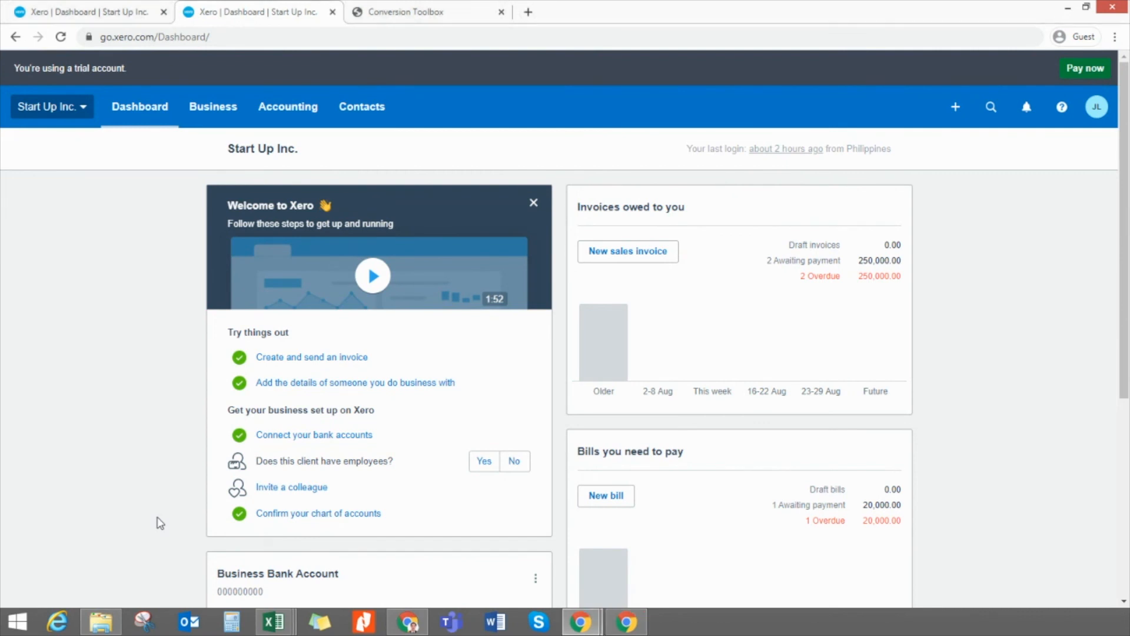
# Scroll to the Business Bank Account panel, then bring up the invoice conversion spreadsheet in Excel
pyautogui.scroll(-3, 159, 522)
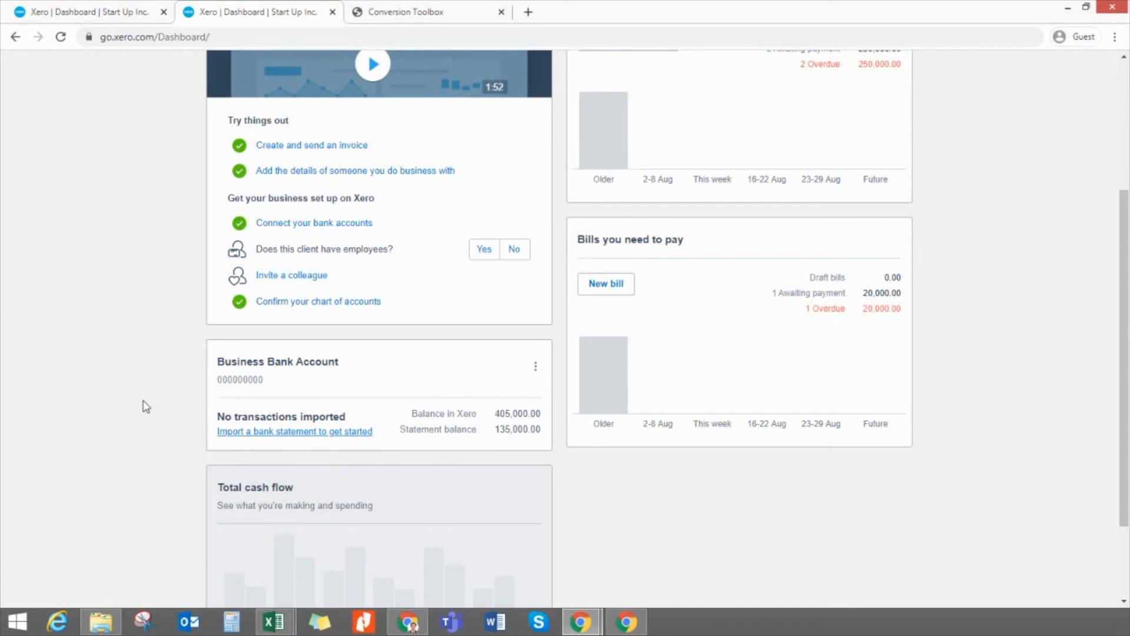
pyautogui.click(275, 625)
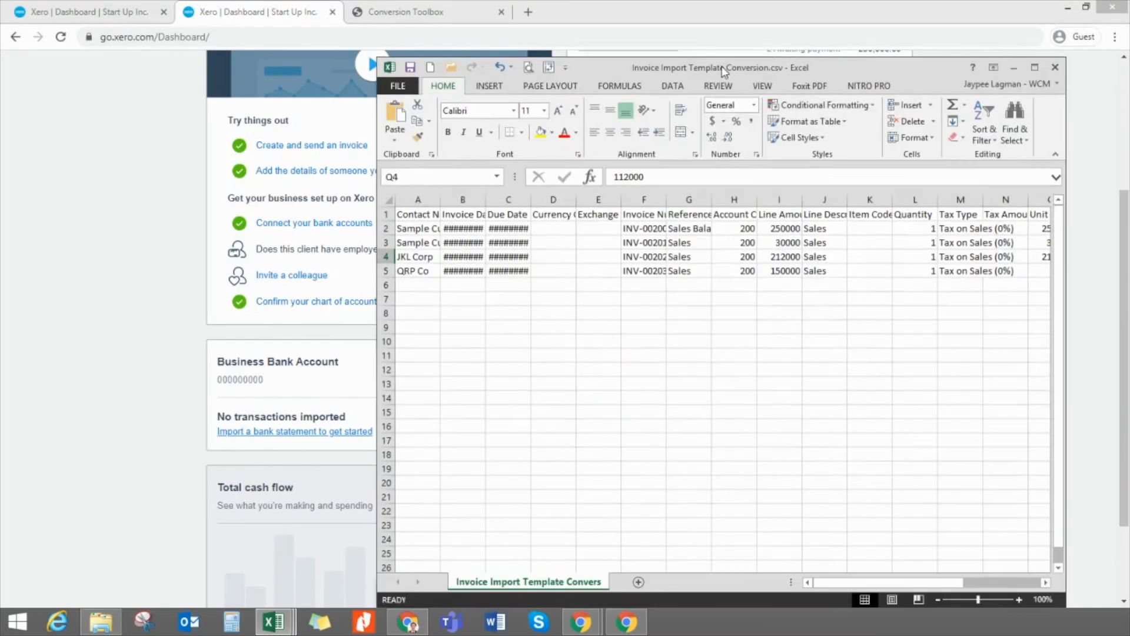
pyautogui.moveTo(718, 64); pyautogui.dragTo(473, 24)
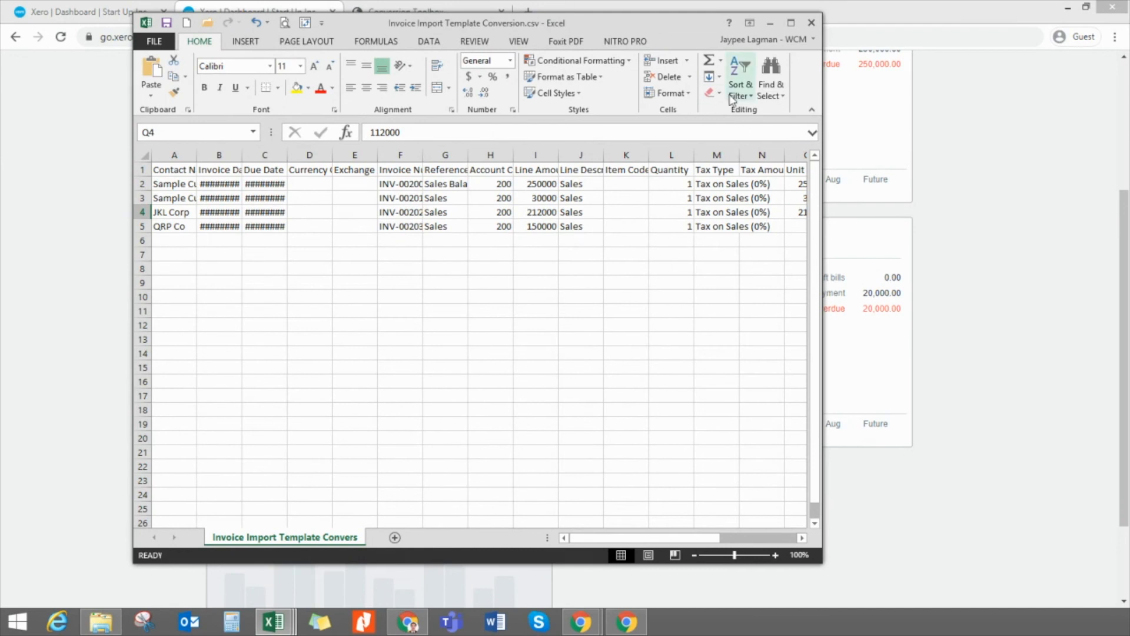
# Review the bills workbook's paid amounts (Q2:Q5) and paid dates (S2:S4), then minimize Excel
pyautogui.click(791, 22)
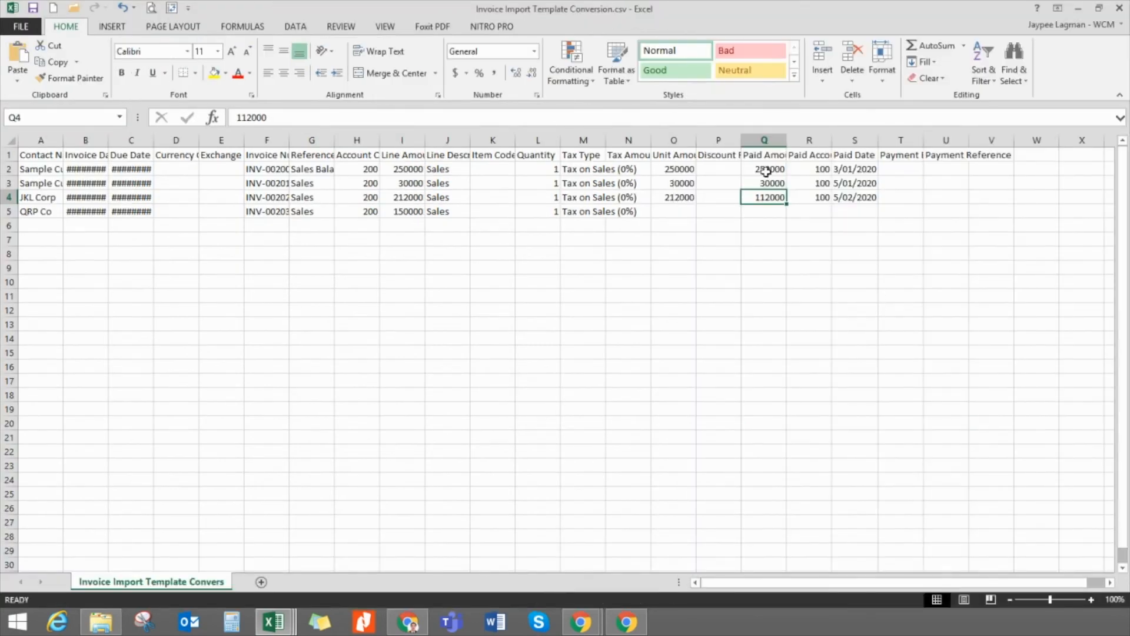
pyautogui.moveTo(765, 169); pyautogui.dragTo(855, 212)
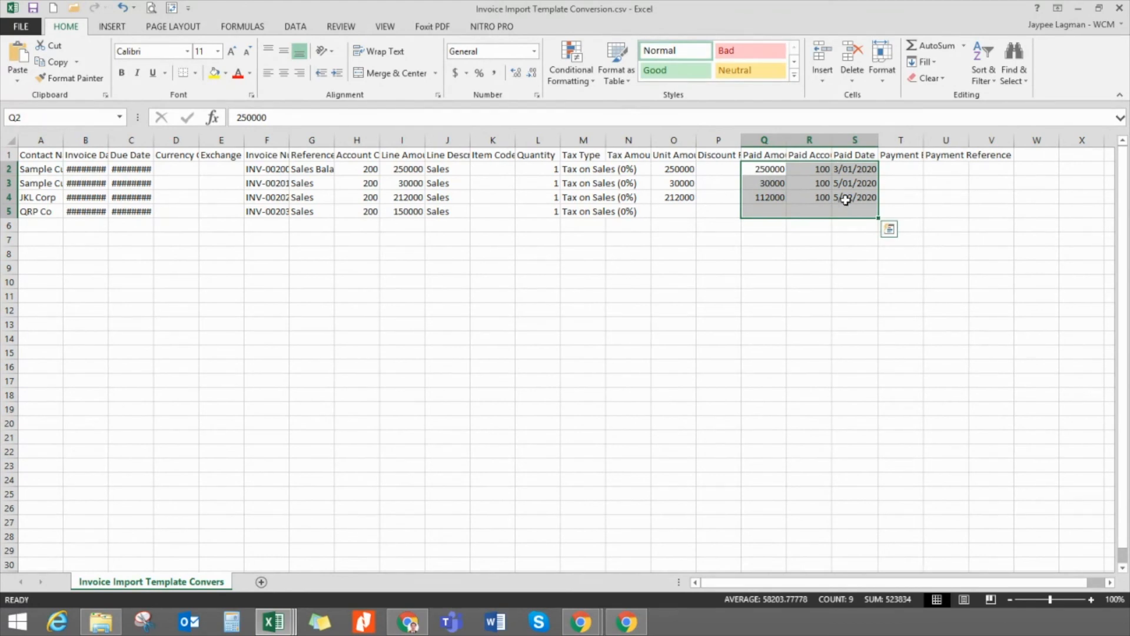
pyautogui.click(277, 630)
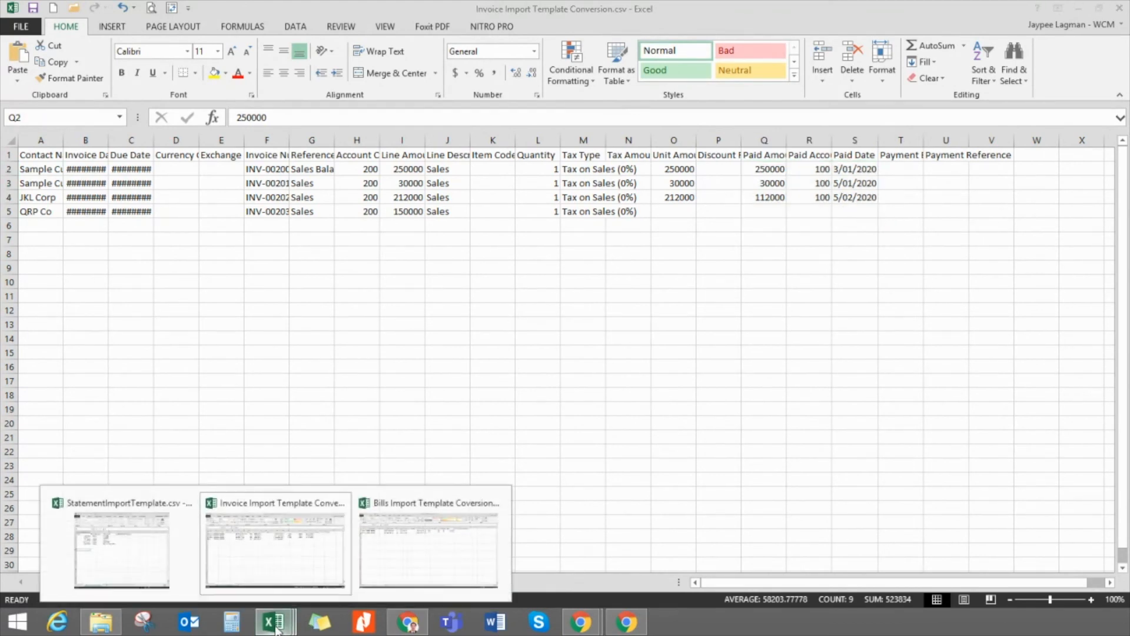
pyautogui.click(422, 547)
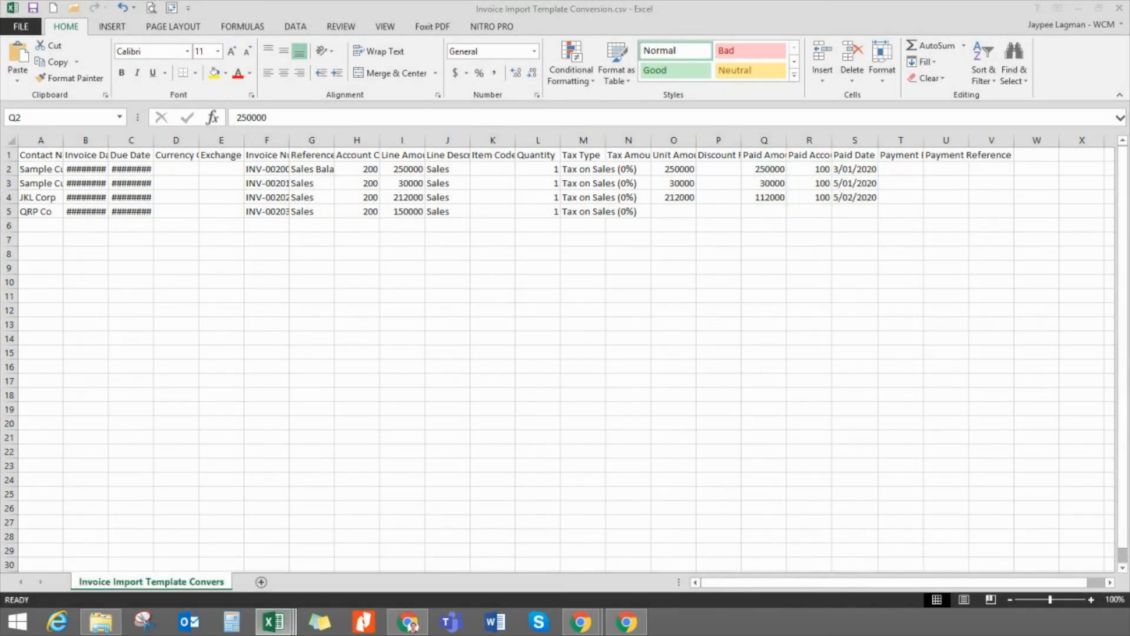
pyautogui.doubleClick(623, 17)
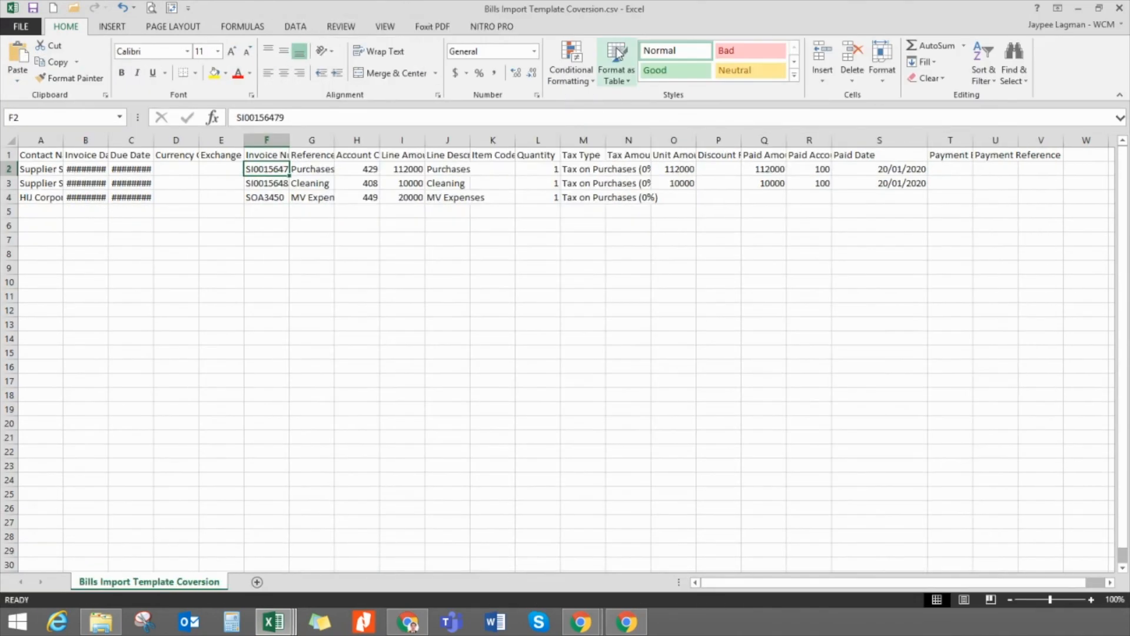
pyautogui.moveTo(762, 169); pyautogui.dragTo(765, 207)
pyautogui.hotkey('ctrl', 'v')
pyautogui.moveTo(883, 169); pyautogui.dragTo(885, 198)
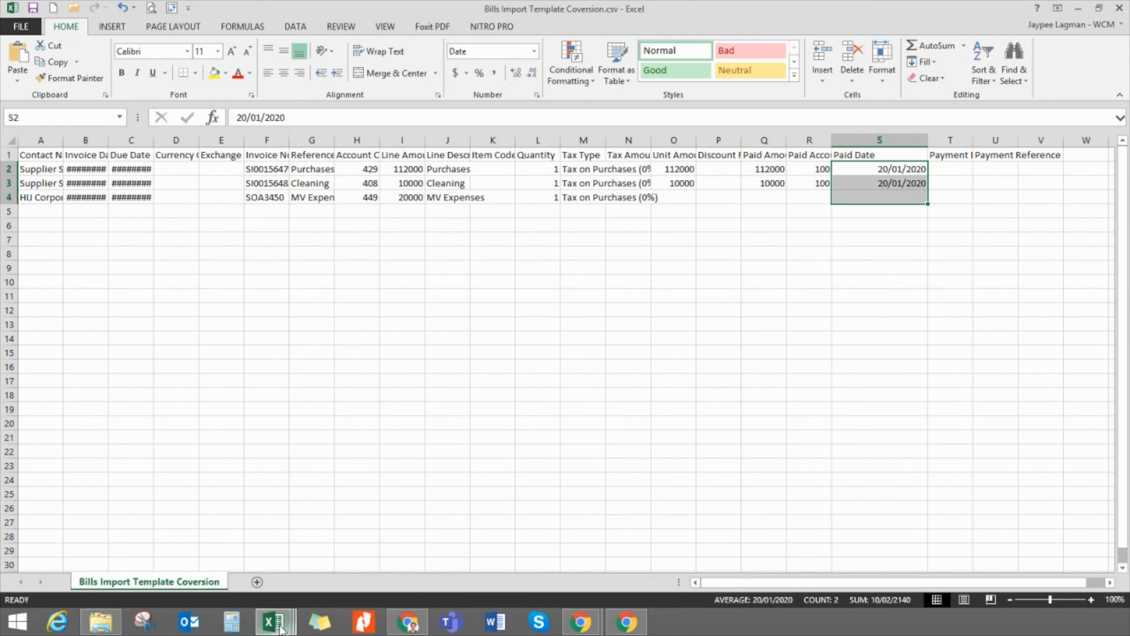
pyautogui.click(1077, 9)
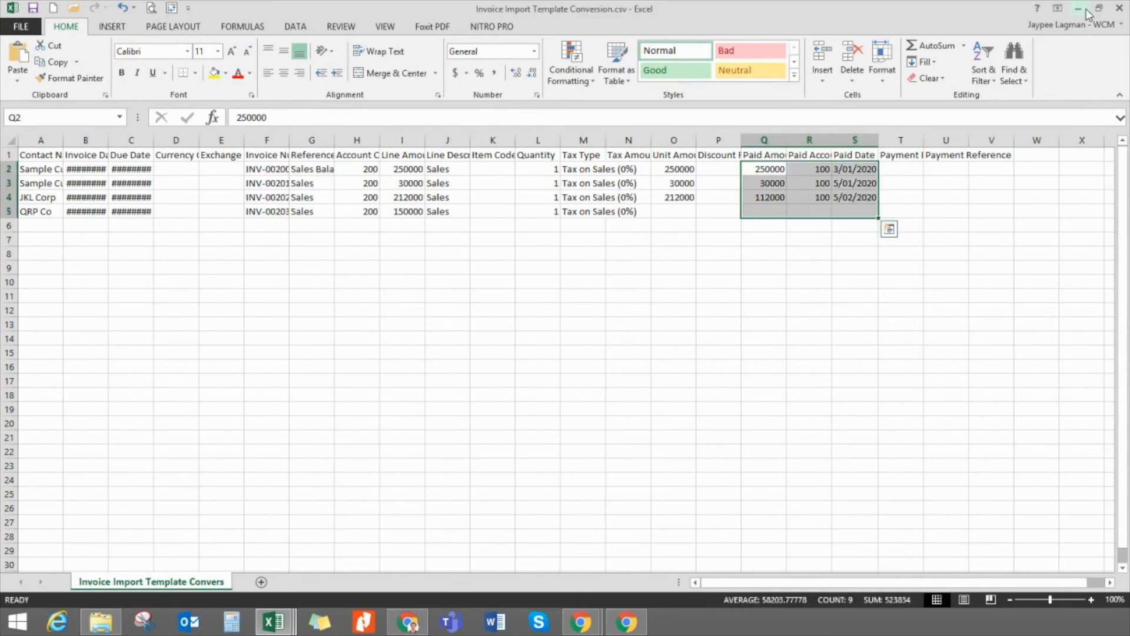
pyautogui.click(1078, 9)
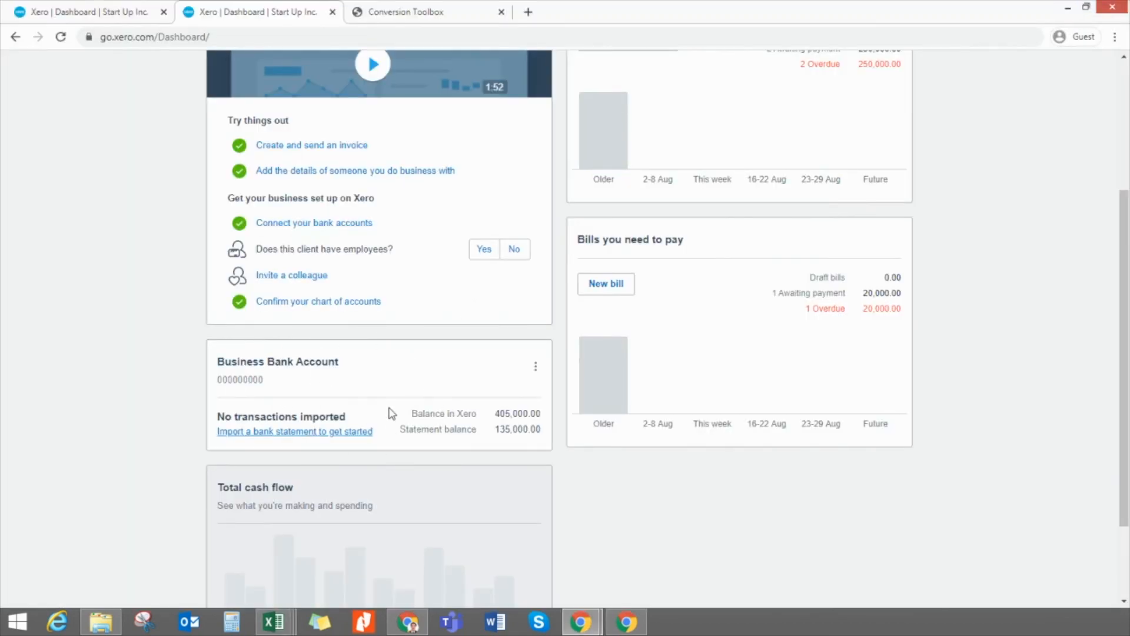
# Start a bank statement import and review StatementImportTemplate's Date, Amount and Description columns
pyautogui.click(341, 435)
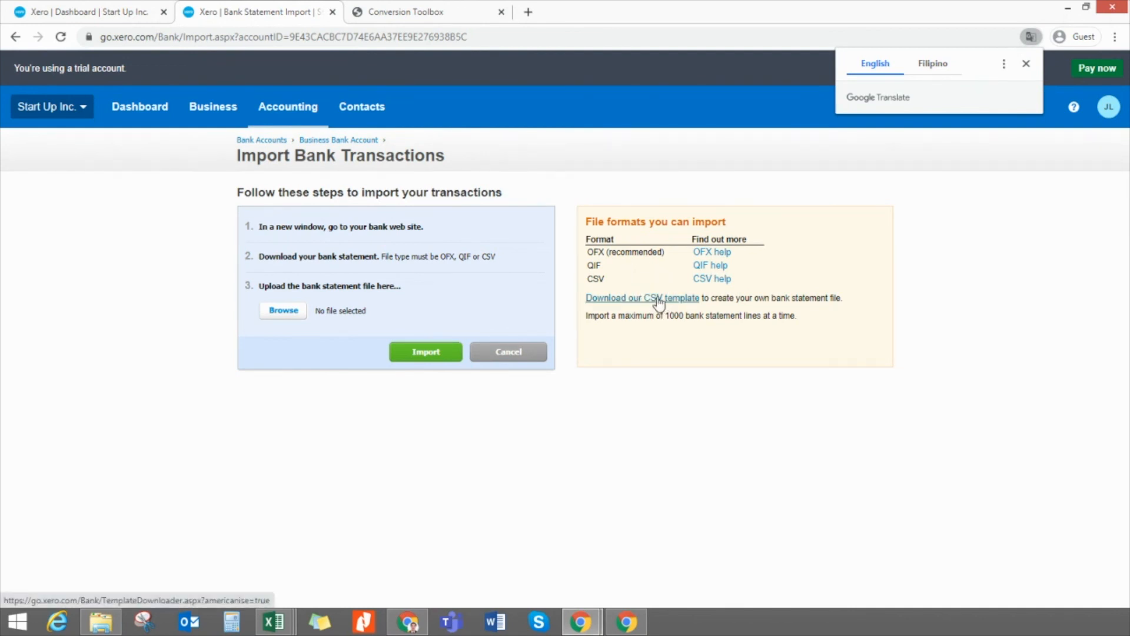
pyautogui.click(275, 627)
pyautogui.click(151, 559)
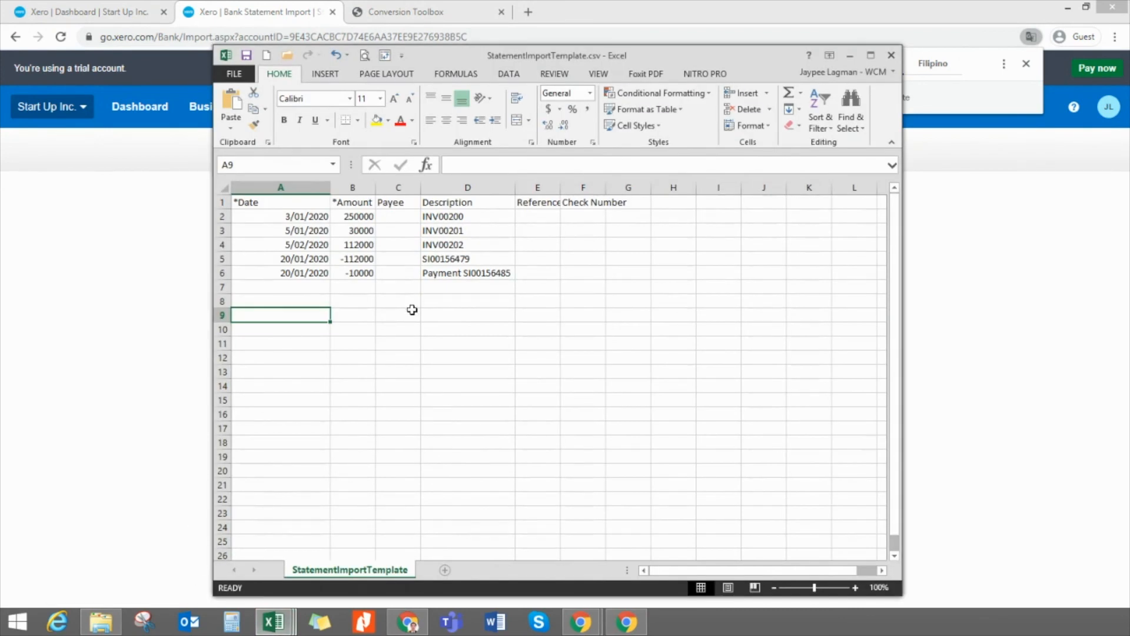
pyautogui.press('Right')
pyautogui.press('Right')
pyautogui.moveTo(260, 202); pyautogui.dragTo(492, 202)
pyautogui.moveTo(290, 202); pyautogui.dragTo(355, 200)
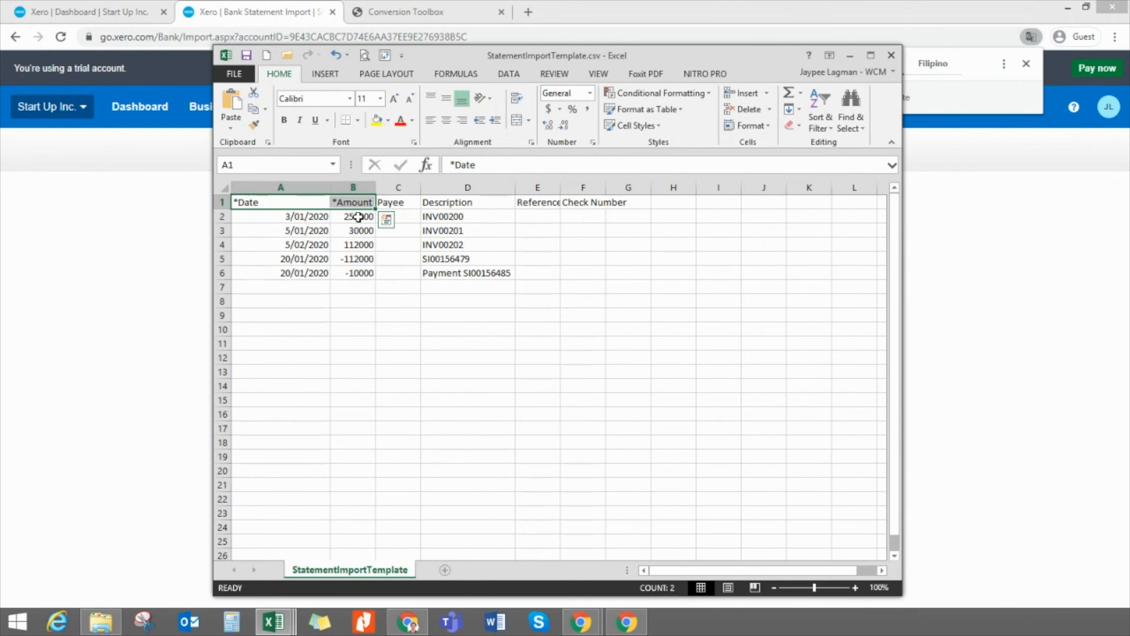
pyautogui.moveTo(359, 216); pyautogui.dragTo(369, 269)
pyautogui.moveTo(433, 216); pyautogui.dragTo(435, 273)
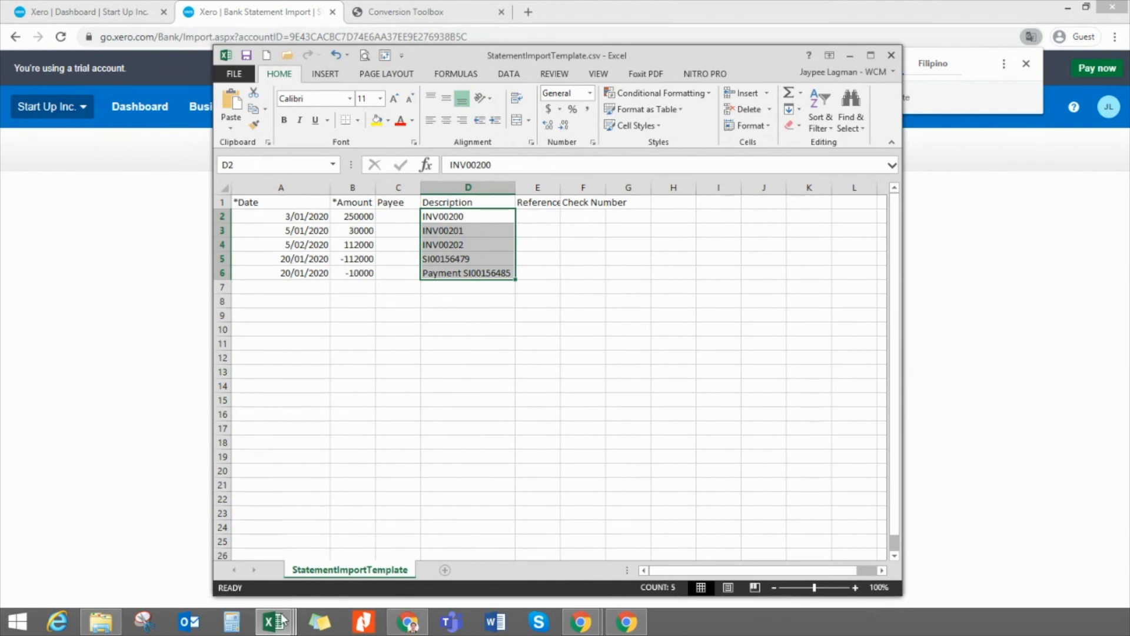
pyautogui.moveTo(281, 626)
pyautogui.click(132, 336)
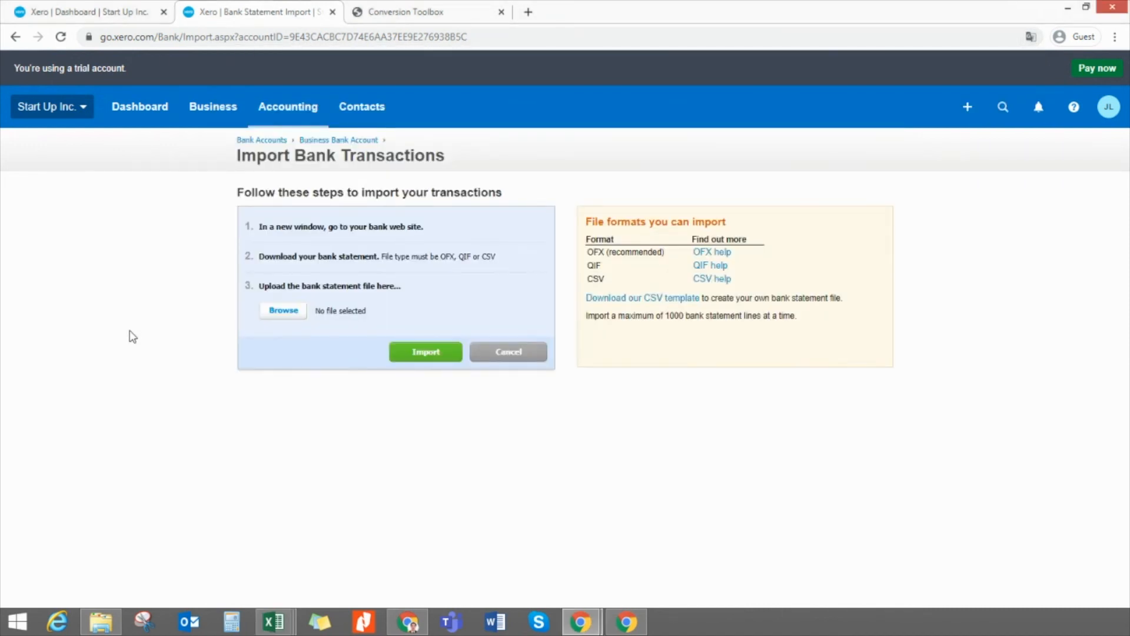
# Upload StatementImportTemplate.csv for the Business Bank Account and view its field mapping
pyautogui.click(290, 317)
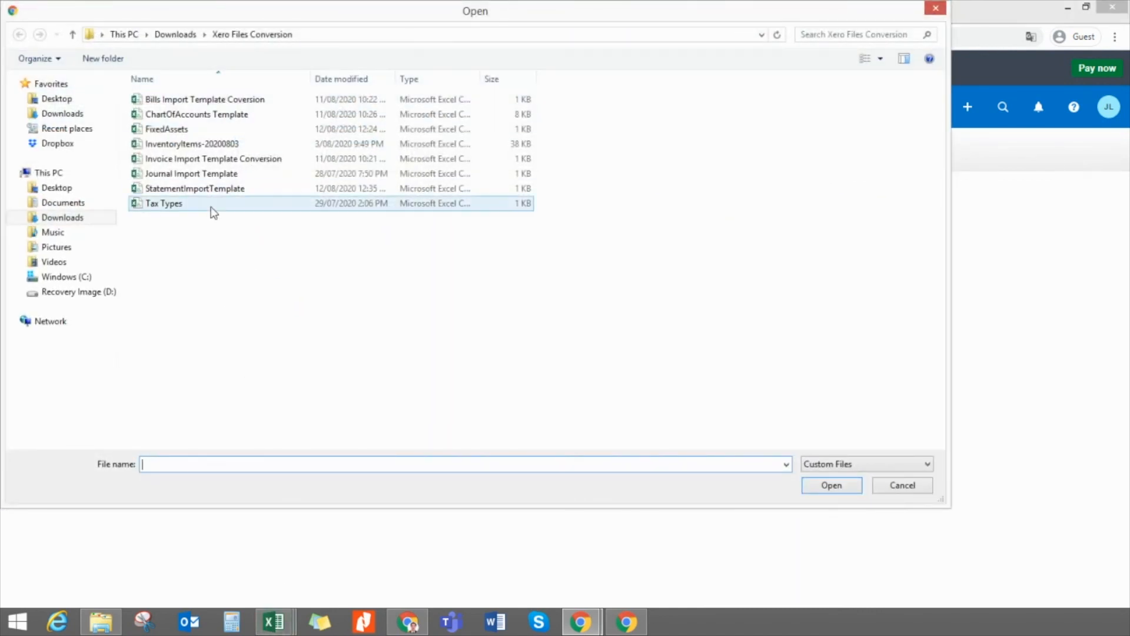
pyautogui.click(203, 190)
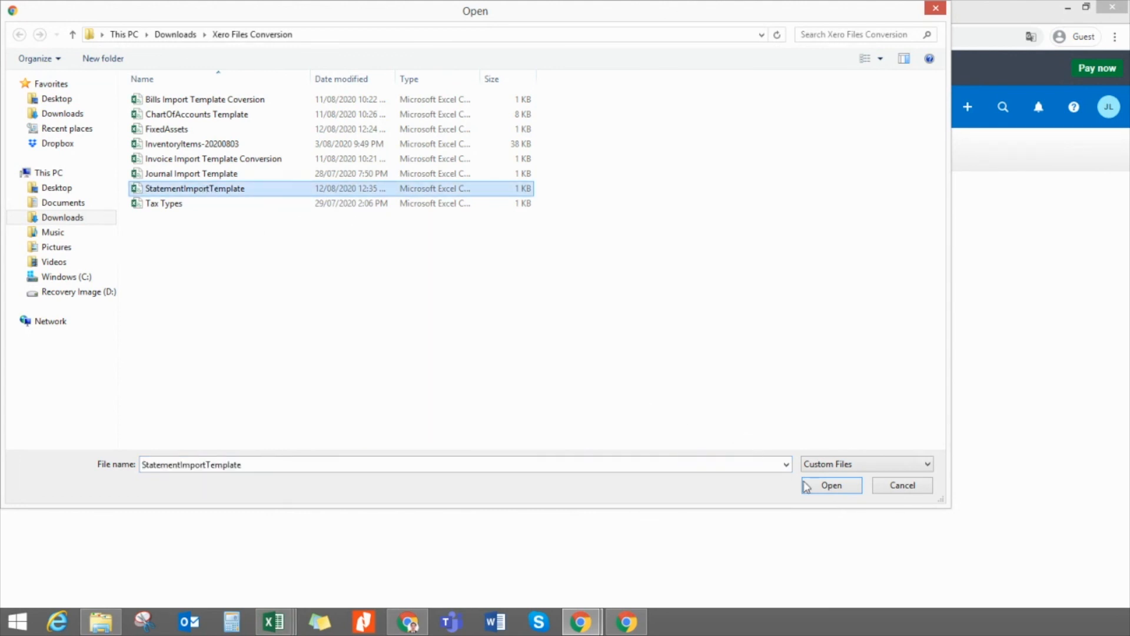
pyautogui.click(832, 485)
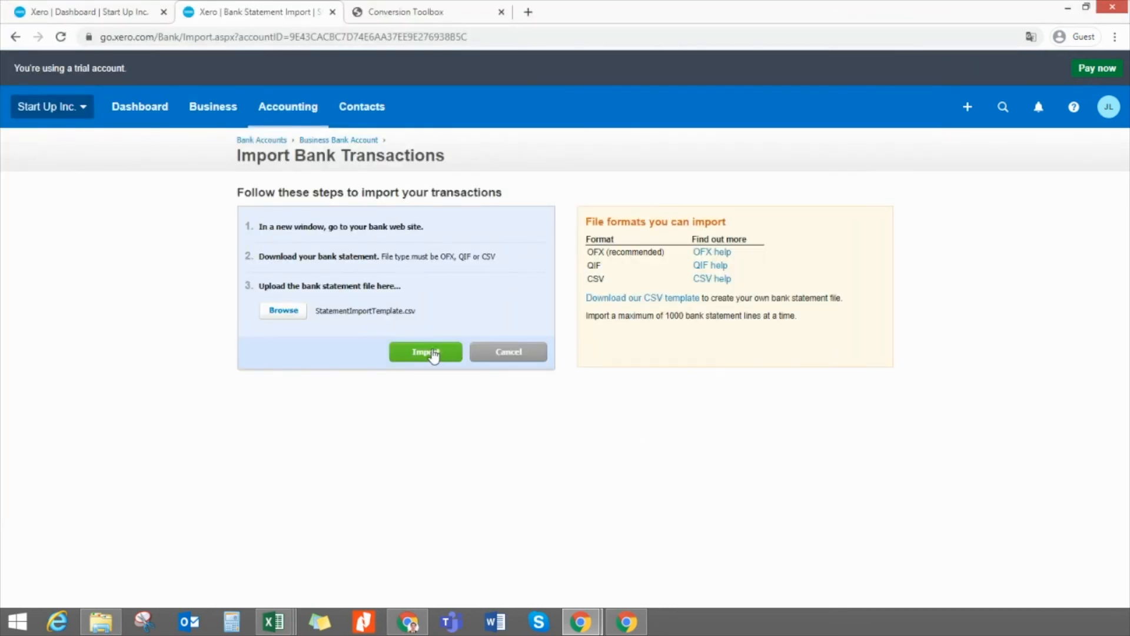
pyautogui.click(433, 352)
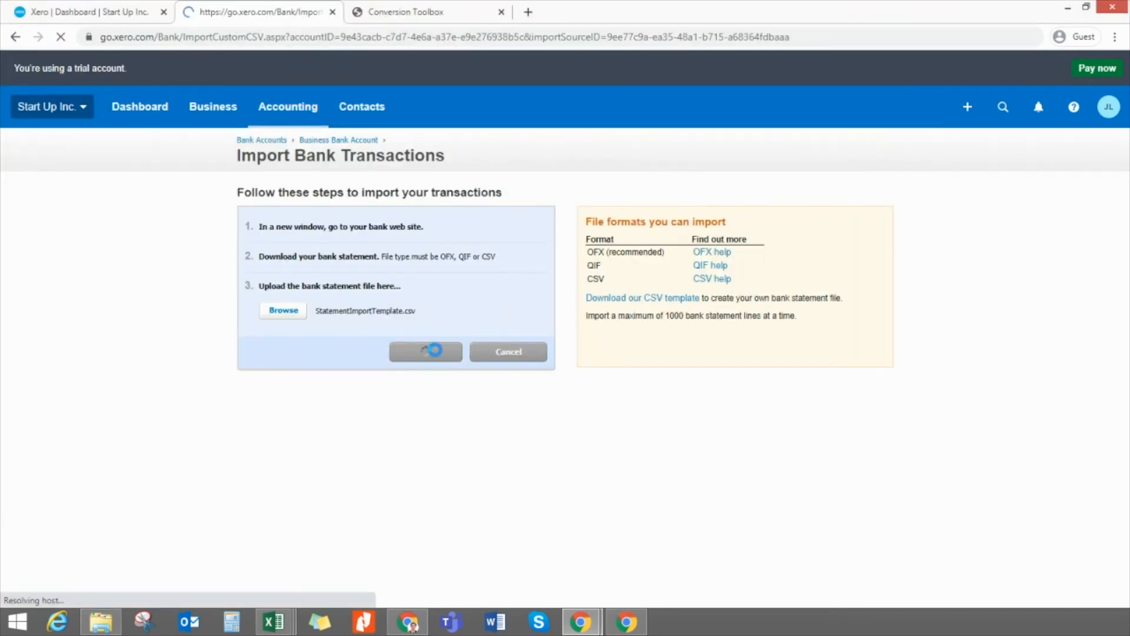
pyautogui.scroll(-3, 436, 355)
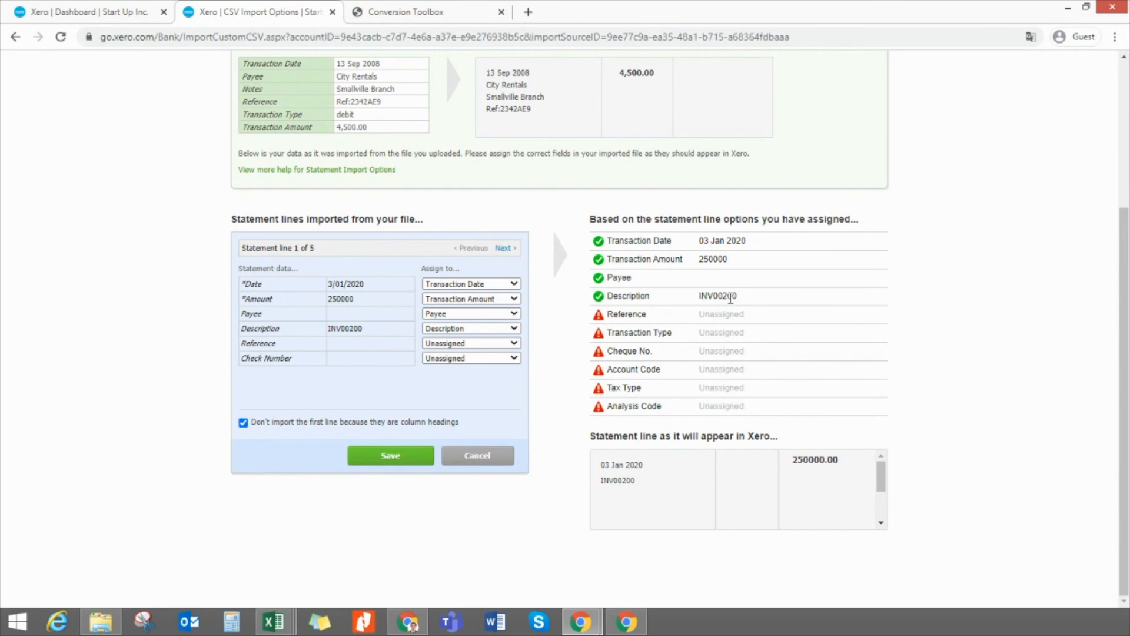
# Assign the Description column to Reference, save, and accept the 5 imported lines
pyautogui.click(516, 331)
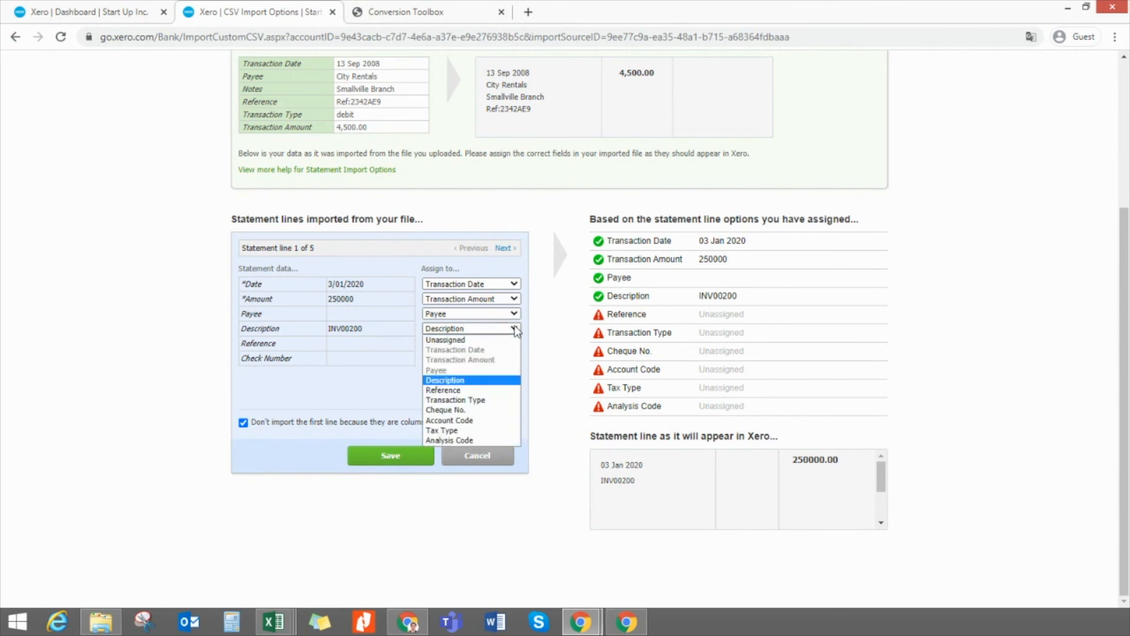
pyautogui.press('Escape')
pyautogui.click(465, 395)
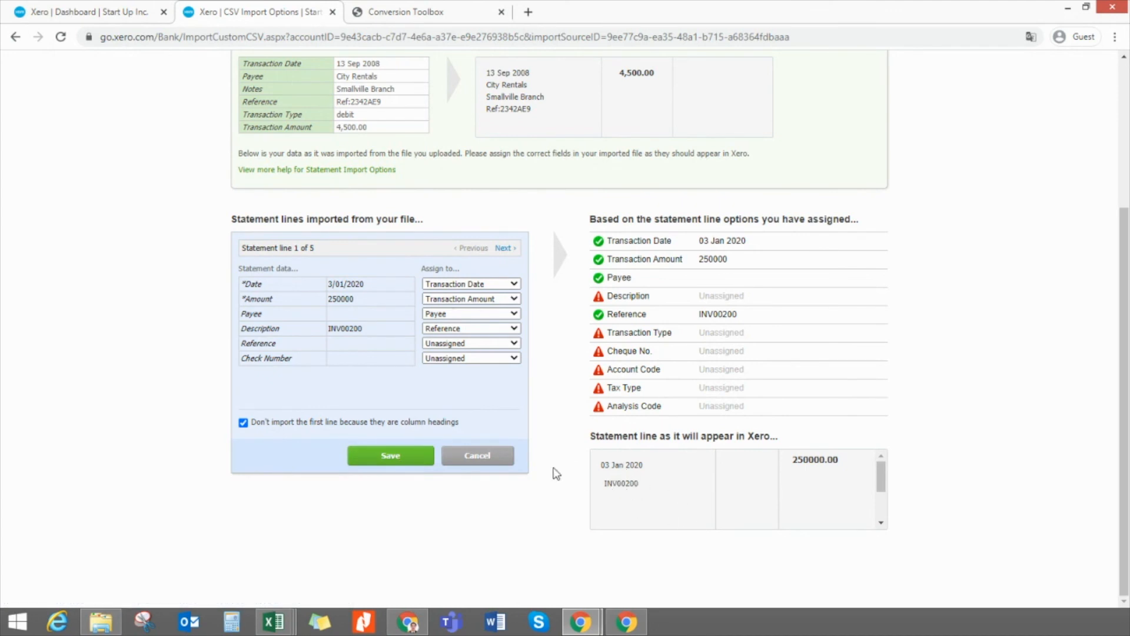
pyautogui.click(401, 456)
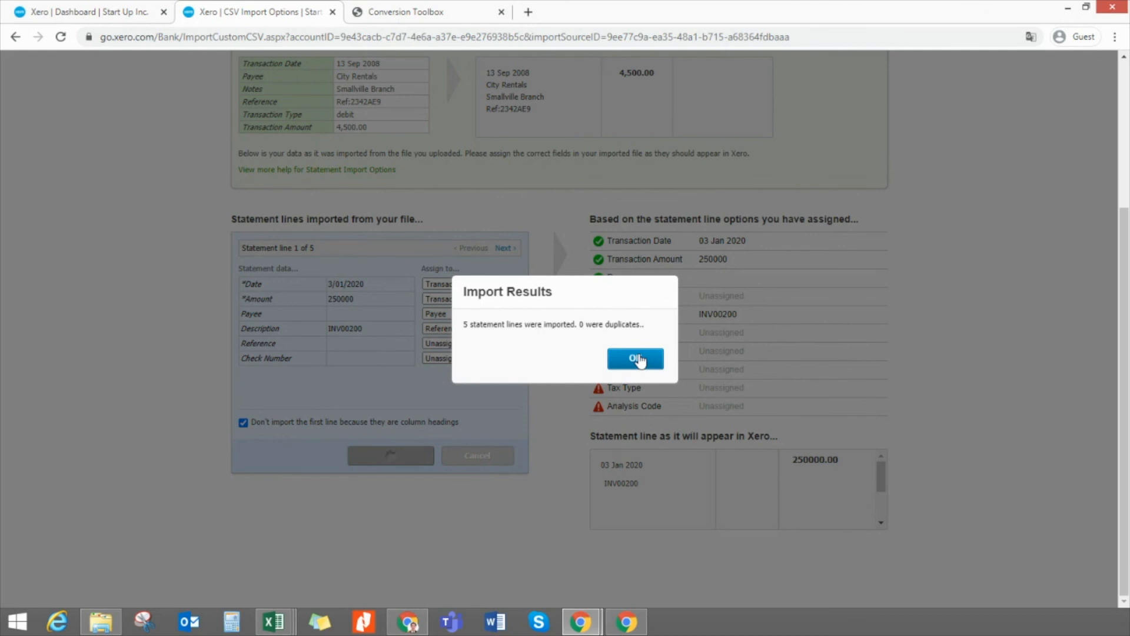
pyautogui.click(635, 358)
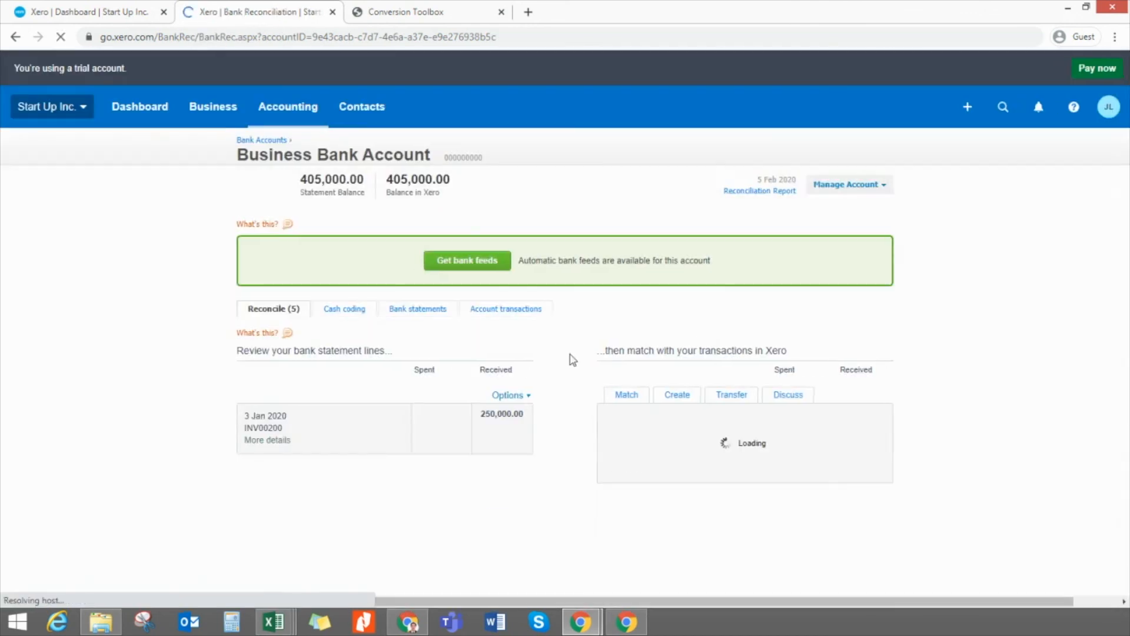
# Review the five Business Bank Account statement lines and bring up matches for the 3 Jan 2020 INV00200 line
pyautogui.scroll(-7, 567, 372)
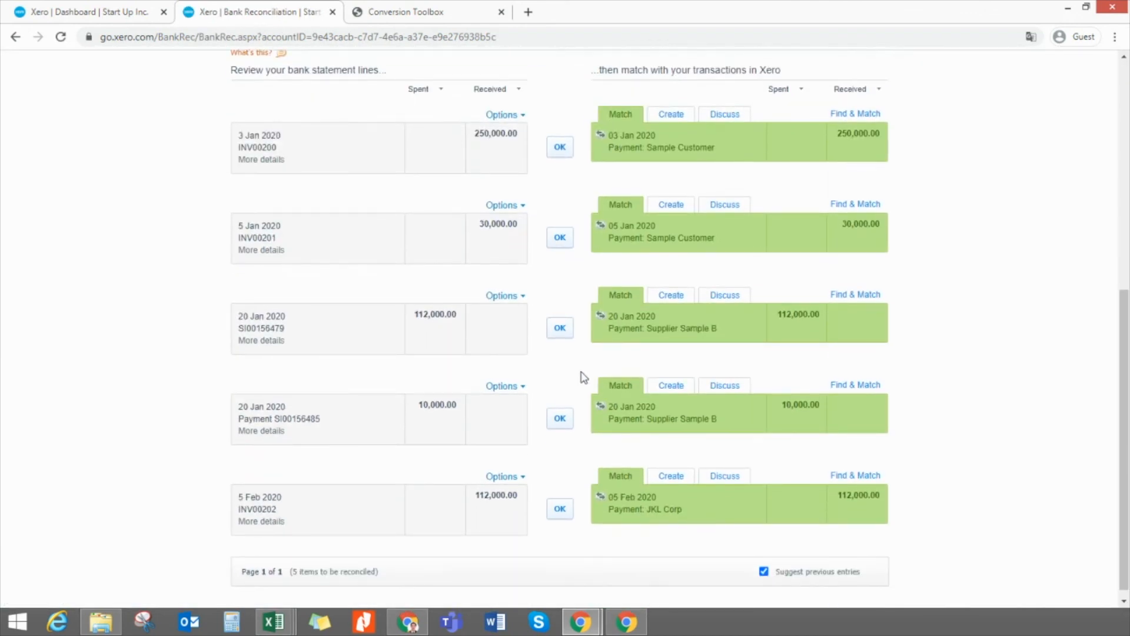
pyautogui.scroll(1, 564, 365)
pyautogui.scroll(-1, 556, 369)
pyautogui.click(857, 114)
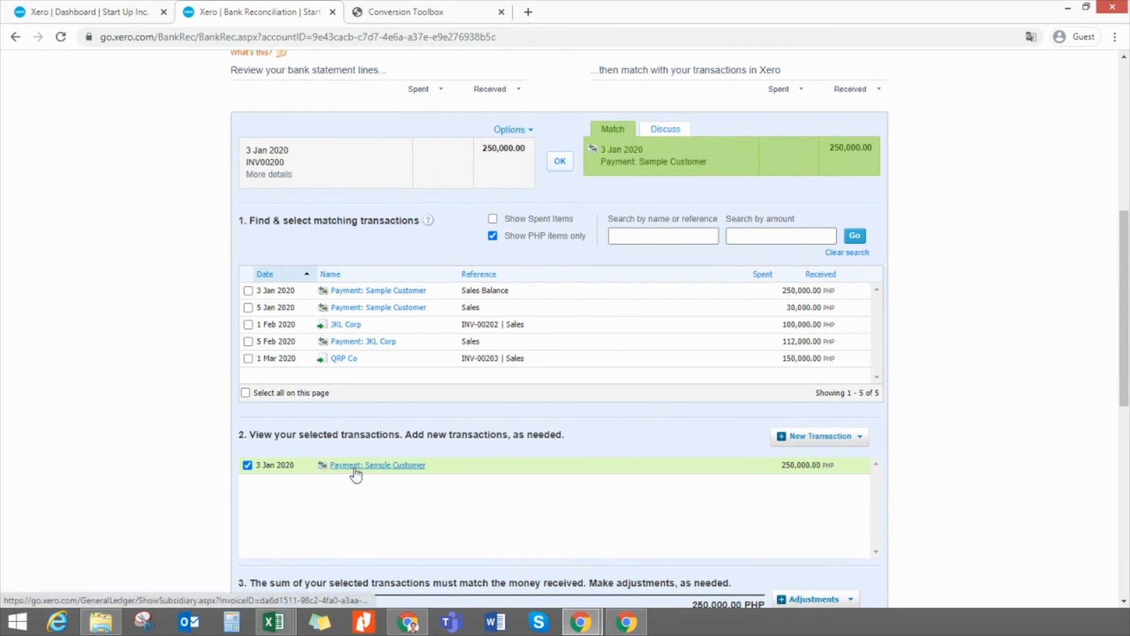
# Check the 250,000.00 customer payment's details, then reconcile the 3 Jan 2020 INV00200 line against it
pyautogui.click(383, 471)
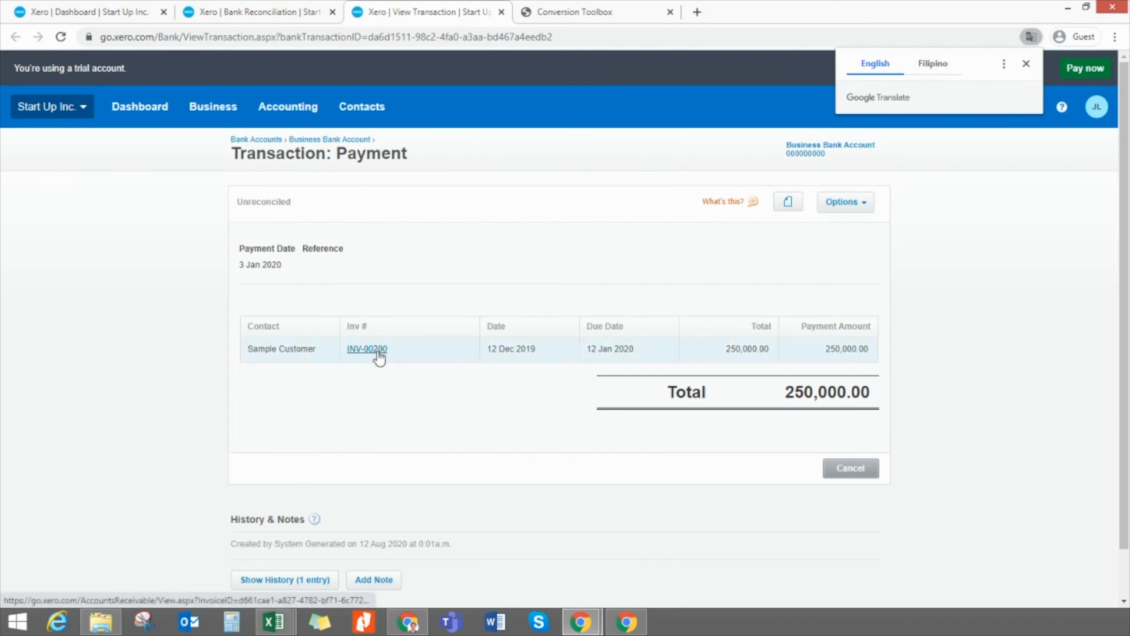
pyautogui.click(291, 18)
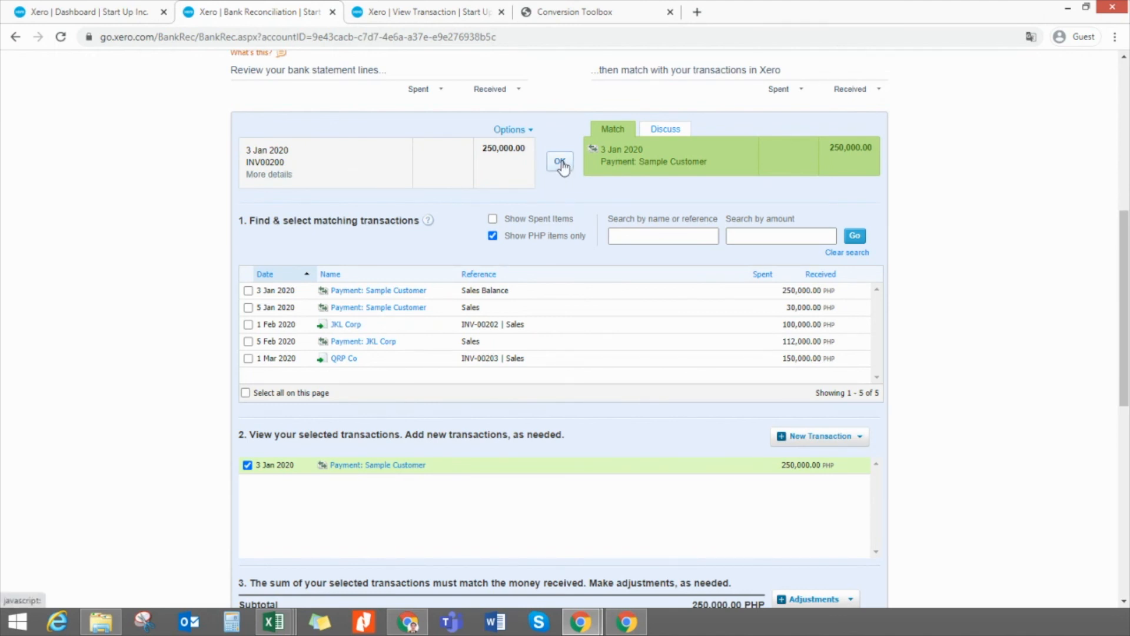
pyautogui.scroll(2, 384, 207)
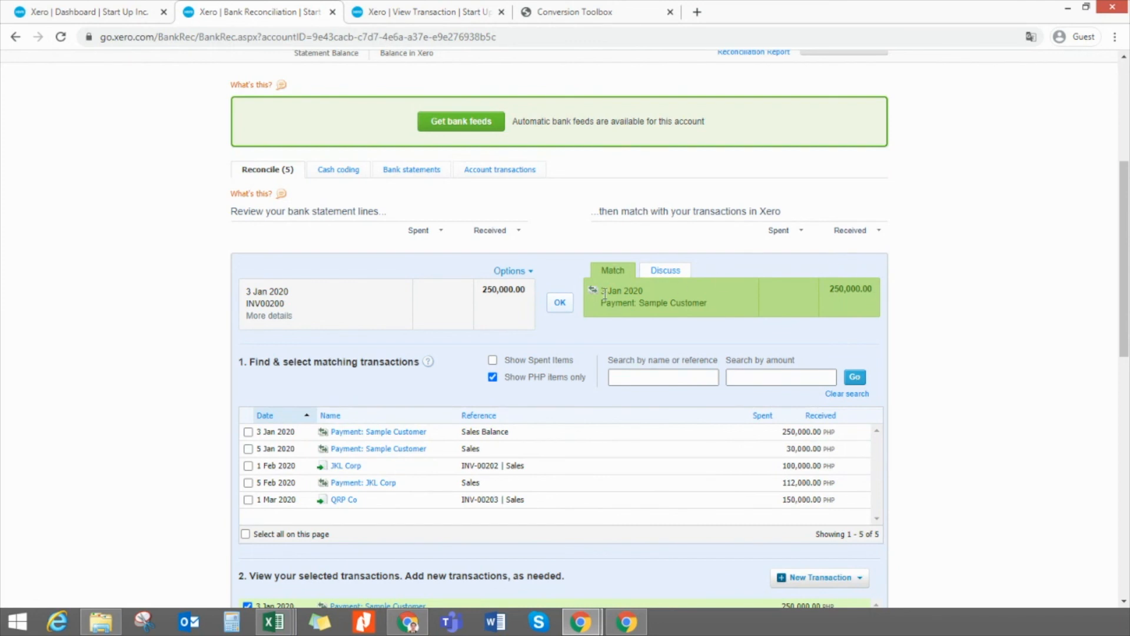
pyautogui.click(560, 303)
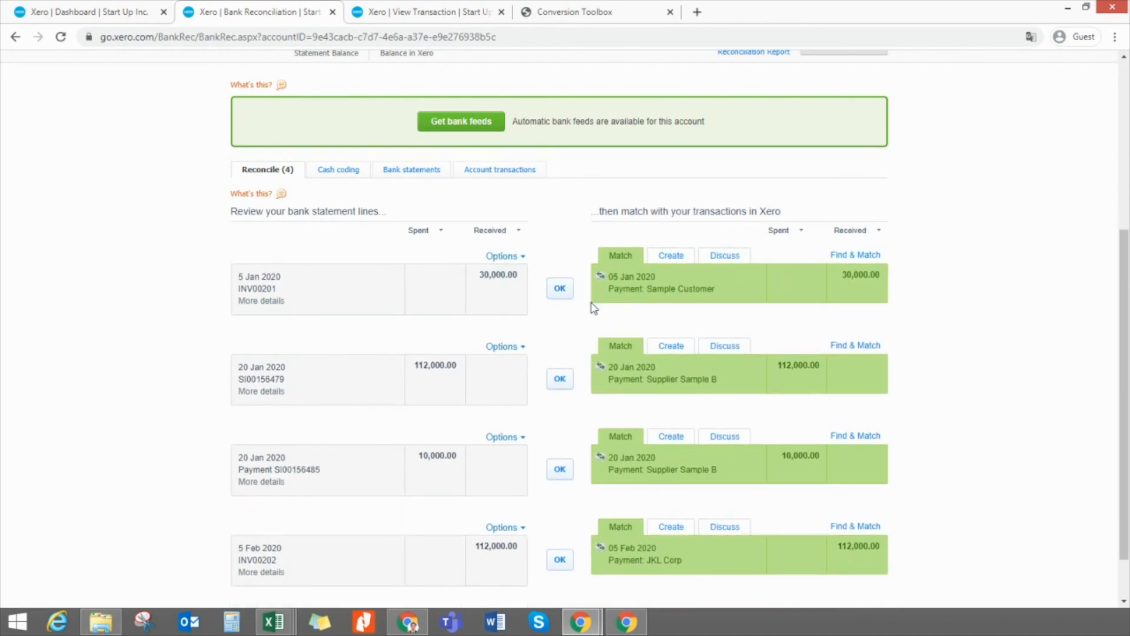
# Reconcile the 5 Jan 30,000.00, 20 Jan 112,000.00 and 10,000.00, and 5 Feb 2020 lines
pyautogui.scroll(-1, 594, 307)
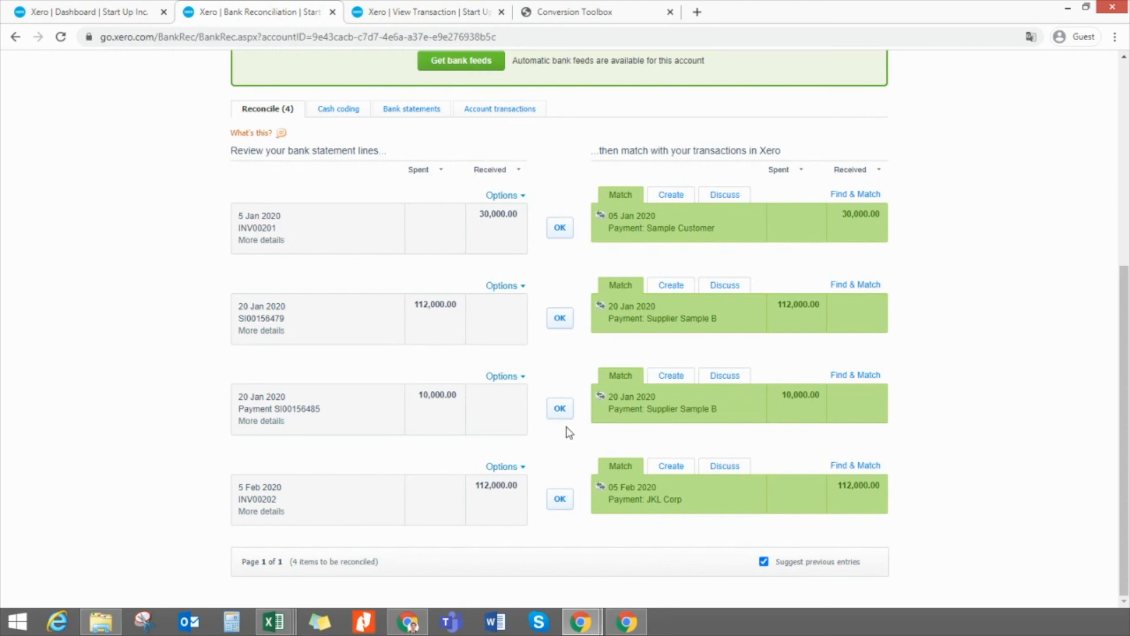
pyautogui.click(559, 227)
pyautogui.click(559, 318)
pyautogui.click(564, 410)
pyautogui.click(560, 498)
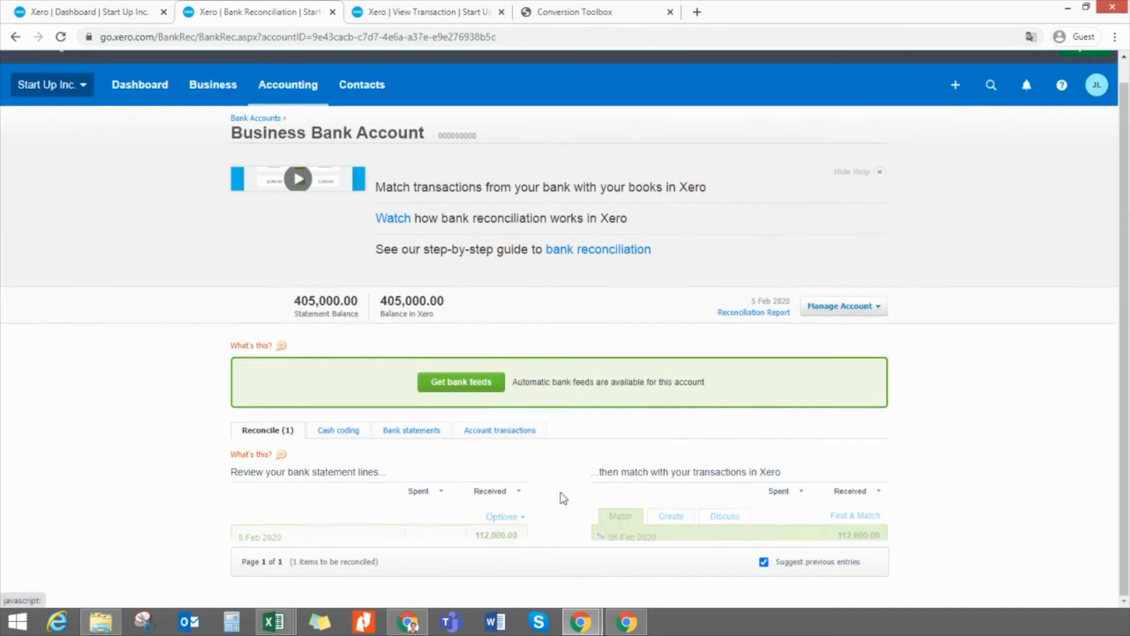
# Confirm the 405,000.00 statement balance and return to the Start Up Inc. dashboard
pyautogui.scroll(-2, 554, 489)
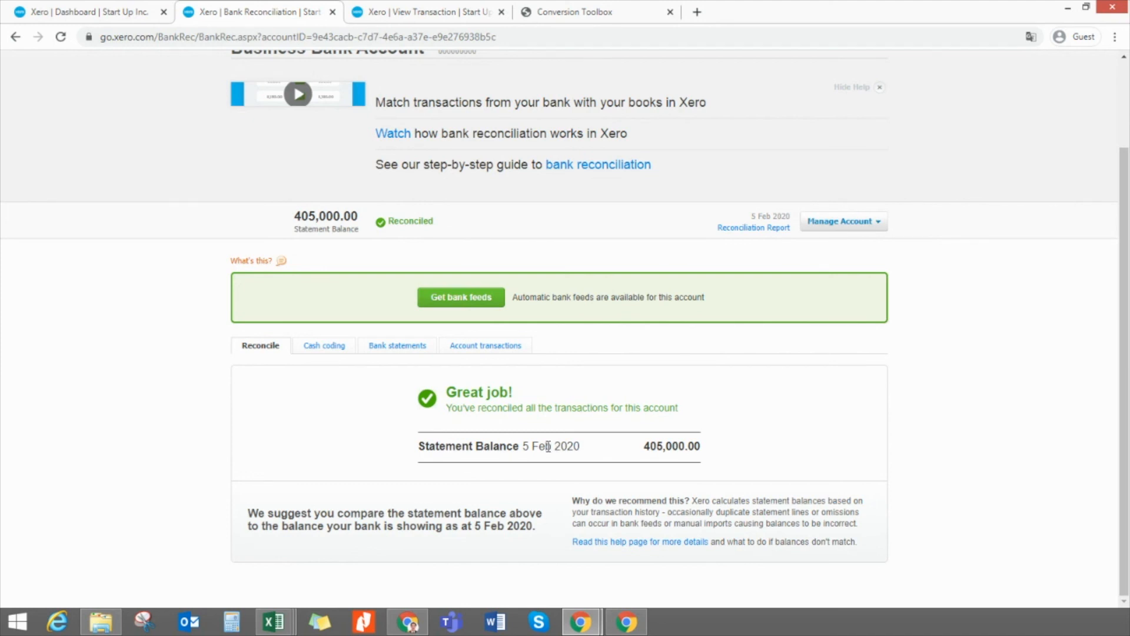
pyautogui.scroll(2, 548, 447)
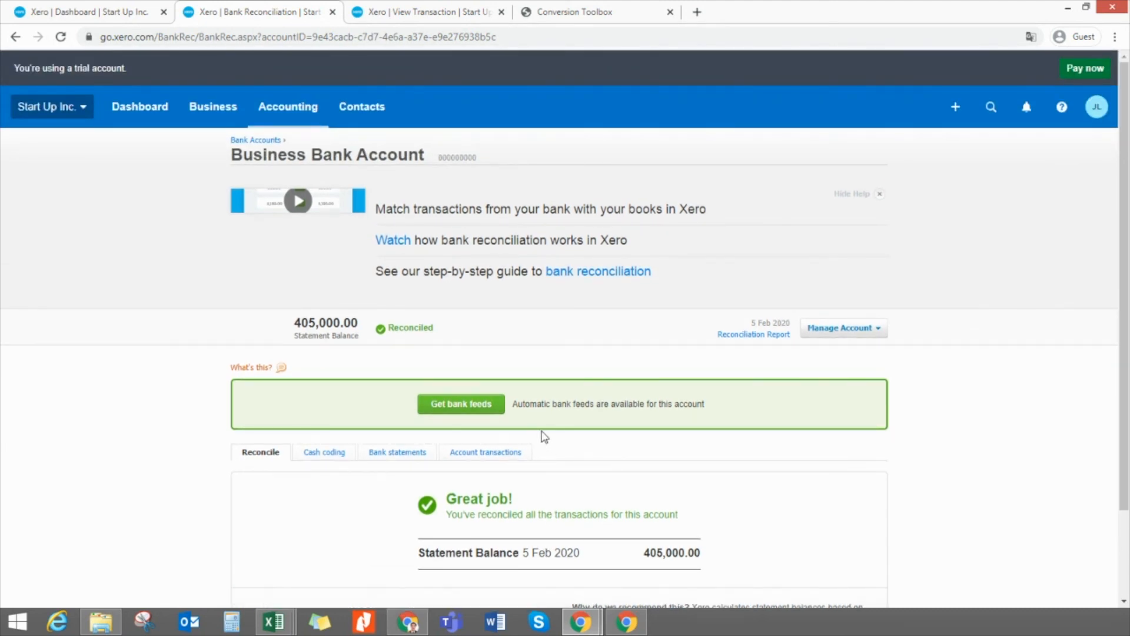
pyautogui.click(151, 112)
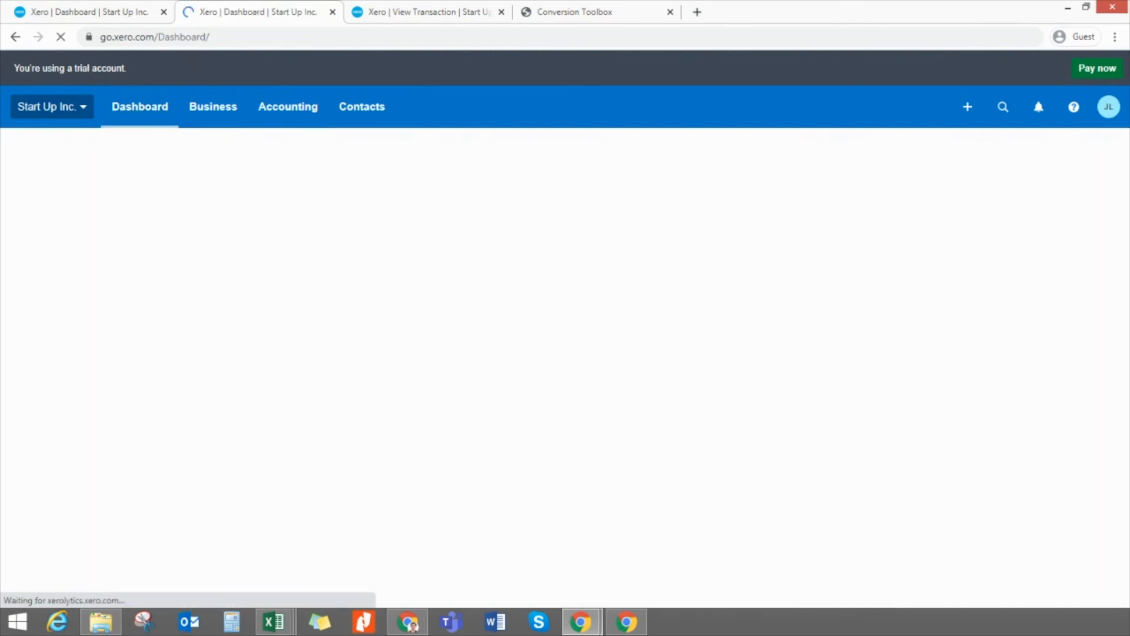